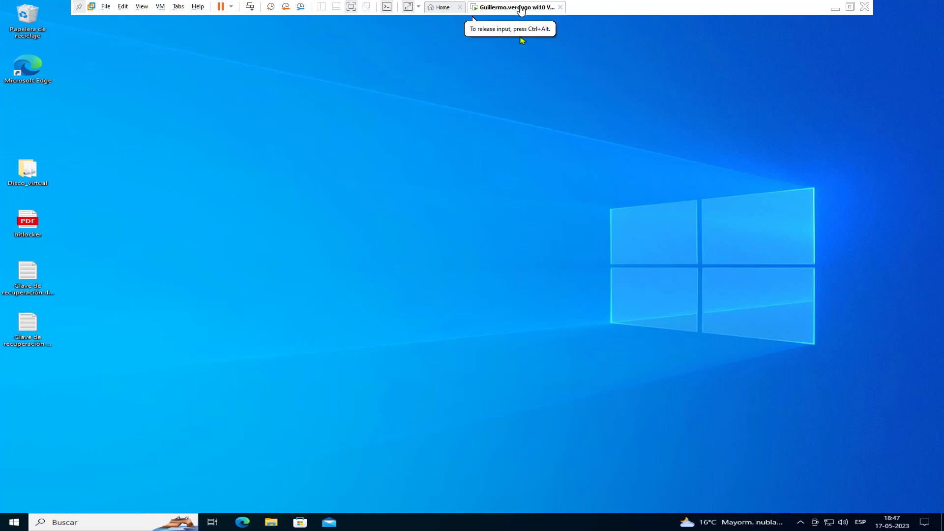
Leave full screen, magnify the display to 200%, and open the running virtual machine's settings at its NVMe hard disk.
{"action": "key", "text": "ctrl+alt+Return"}
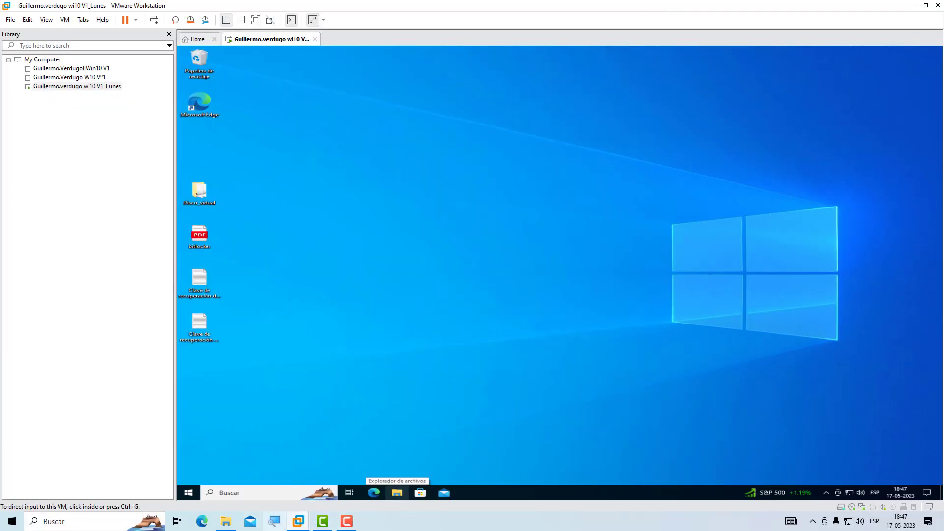
{"action": "left_click", "coordinate": [275, 521]}
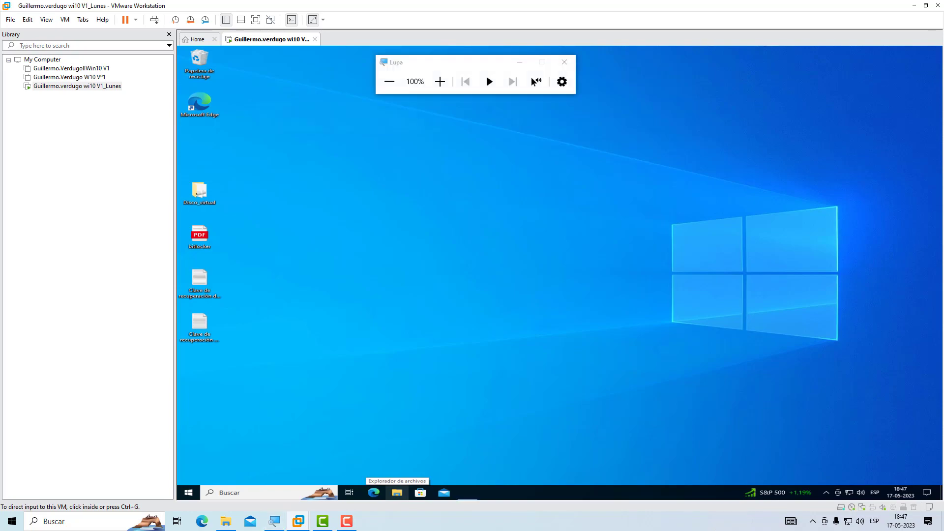
{"action": "left_click", "coordinate": [440, 81]}
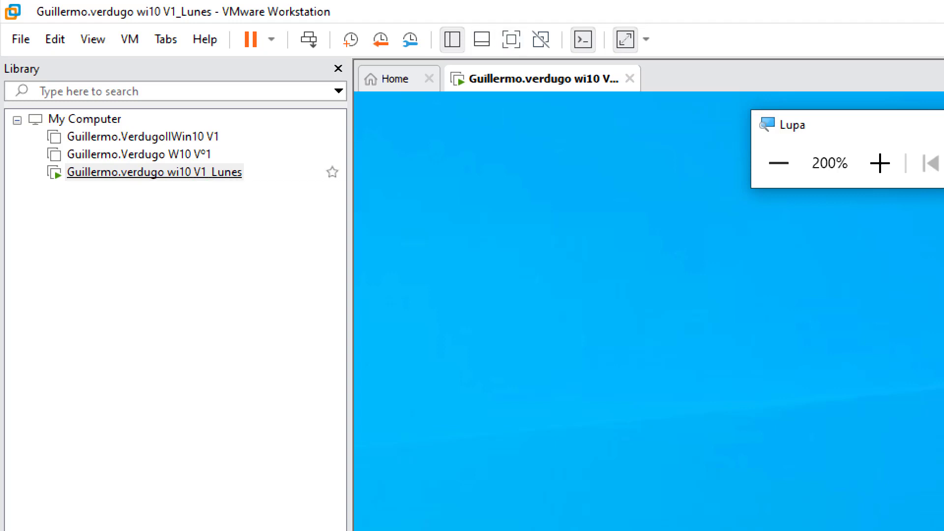
{"action": "right_click", "coordinate": [506, 75]}
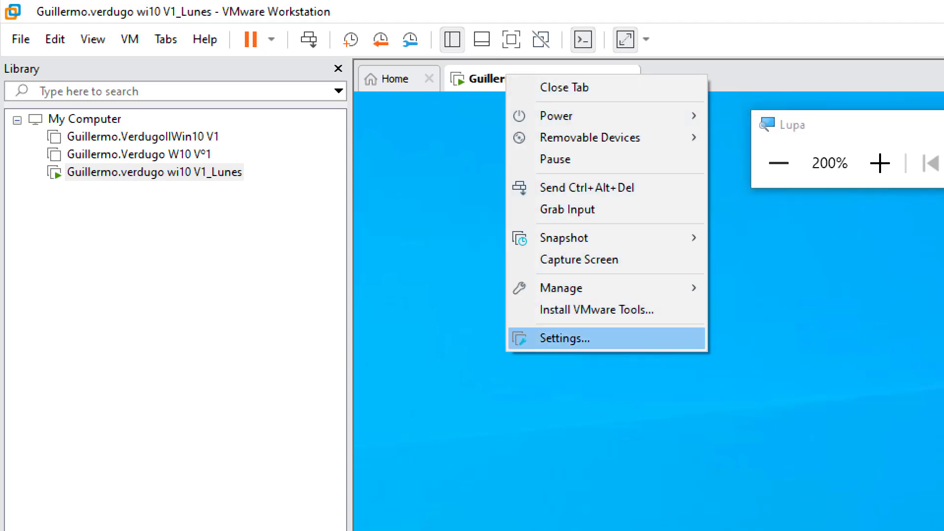
{"action": "left_click", "coordinate": [564, 339]}
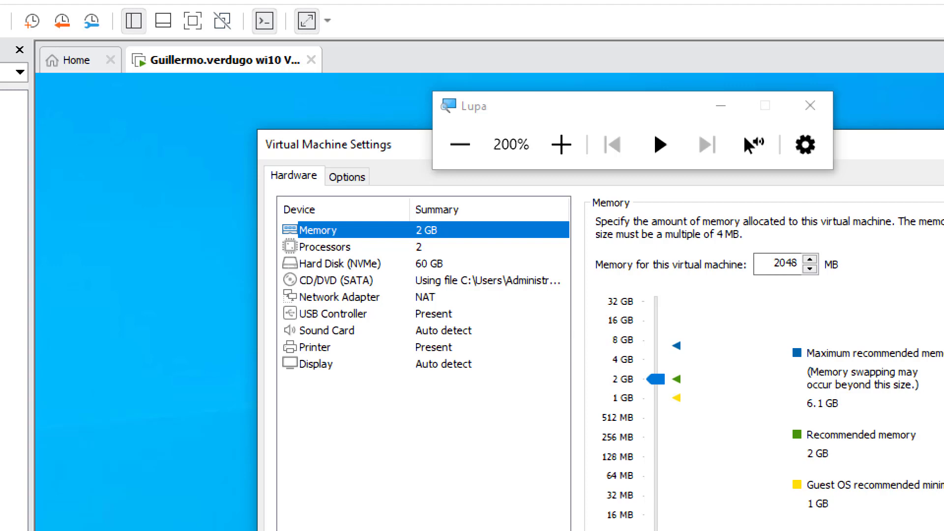
{"action": "left_click", "coordinate": [340, 264]}
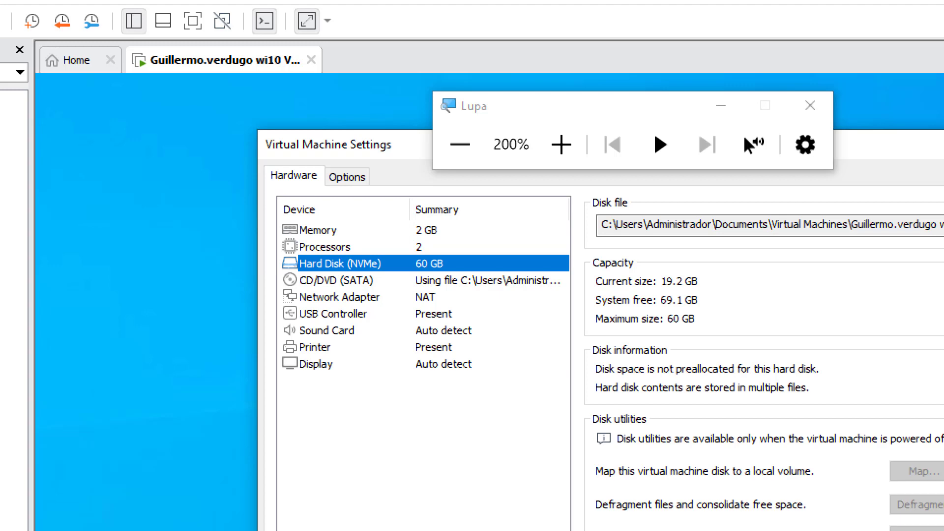
Start adding a hard disk to the virtual machine, choosing the SATA type and creating a new virtual disk.
{"action": "left_click", "coordinate": [561, 145]}
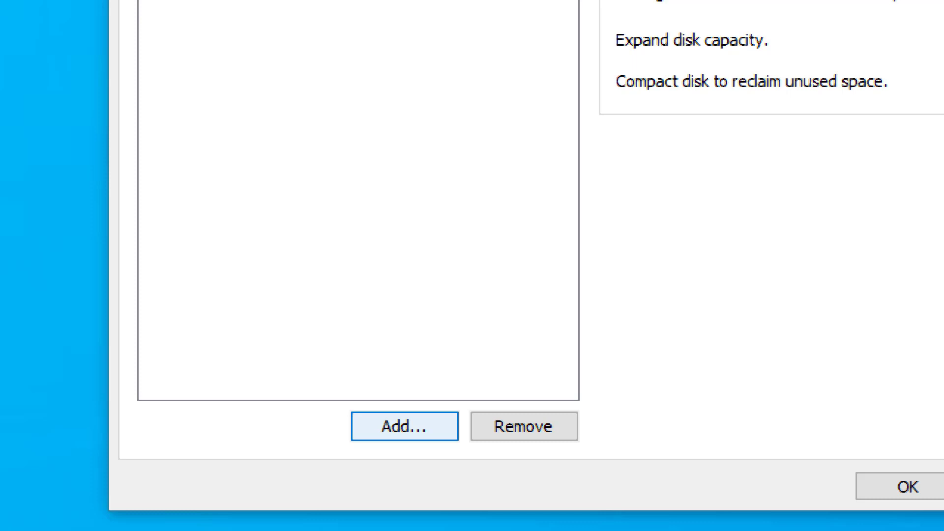
{"action": "left_click", "coordinate": [404, 427]}
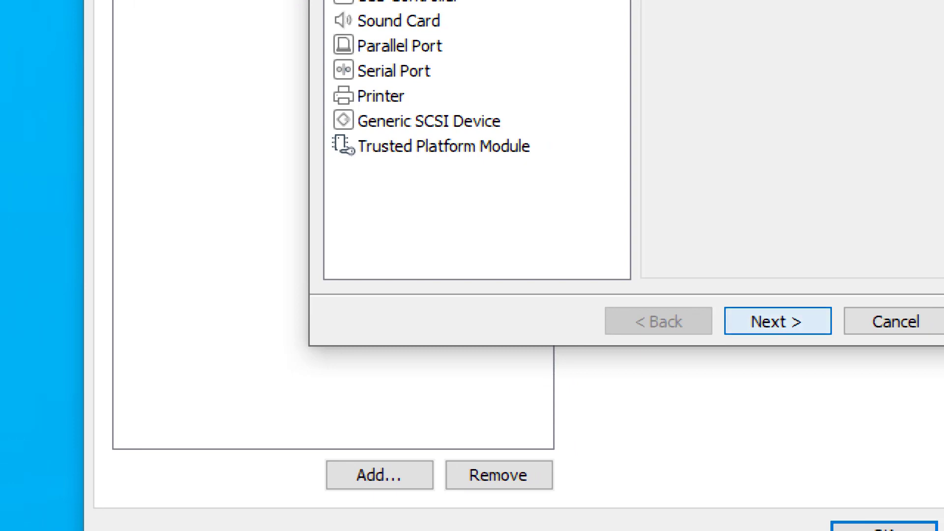
{"action": "left_click", "coordinate": [778, 321]}
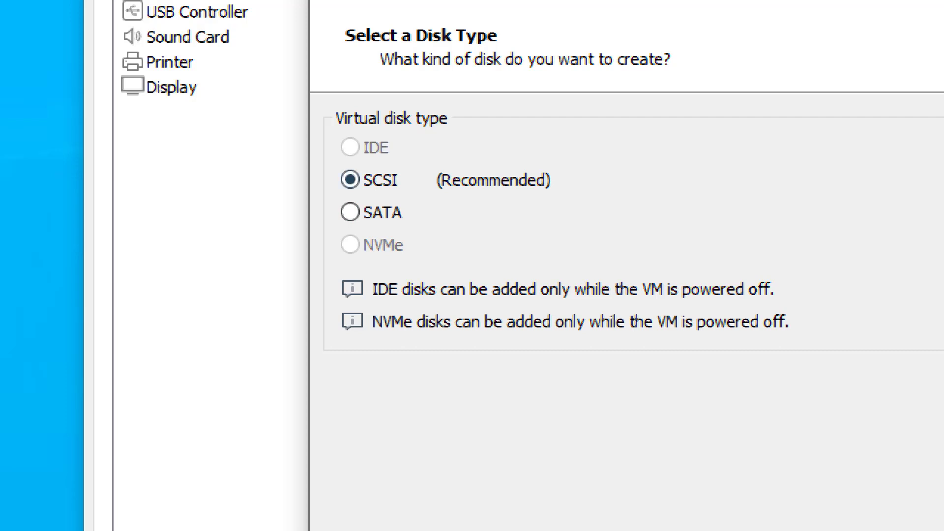
{"action": "left_click", "coordinate": [351, 212]}
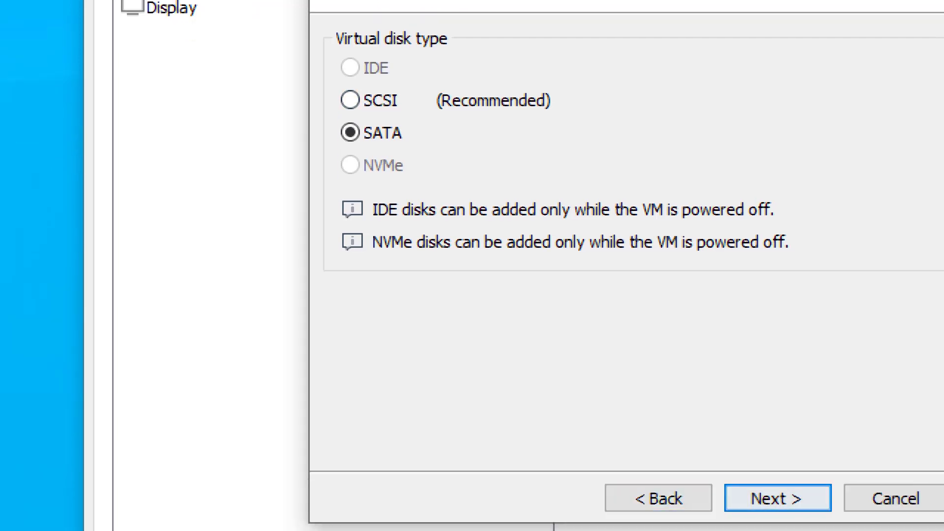
{"action": "left_click", "coordinate": [779, 498]}
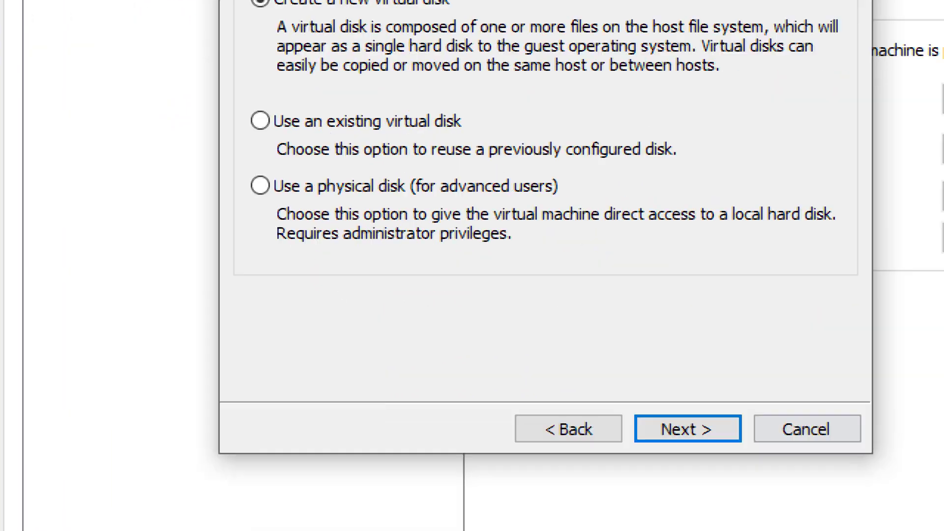
{"action": "left_click", "coordinate": [688, 428]}
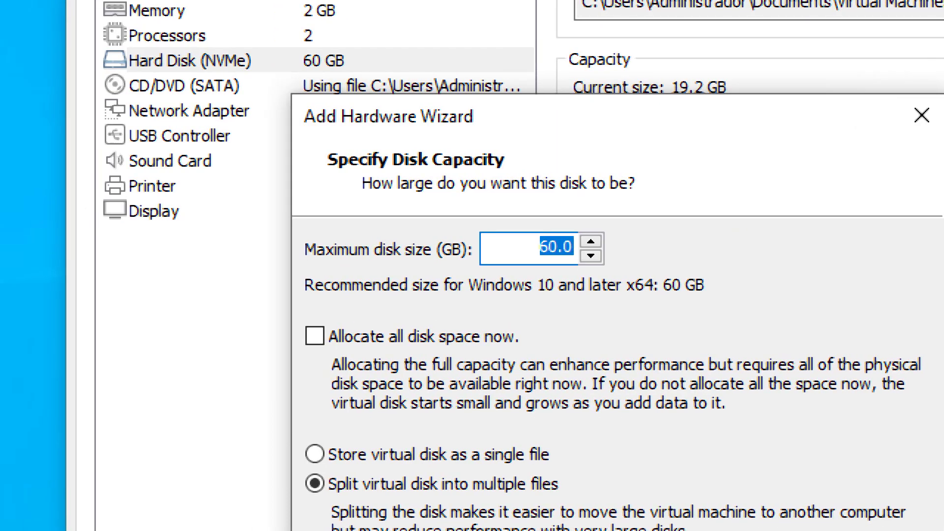
Set the new disk's maximum size to 10 GB, keeping it split into multiple files.
{"action": "left_click", "coordinate": [540, 246]}
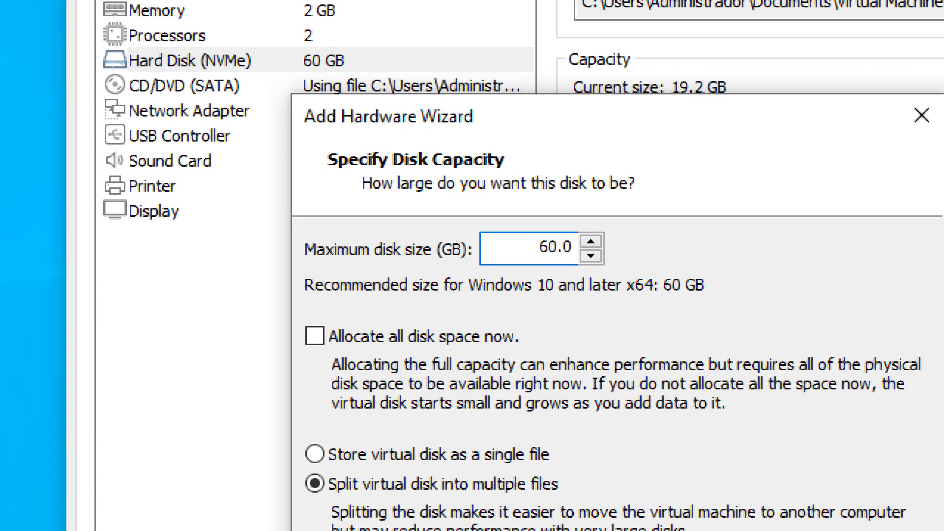
{"action": "left_click_drag", "start_coordinate": [540, 246], "coordinate": [573, 246]}
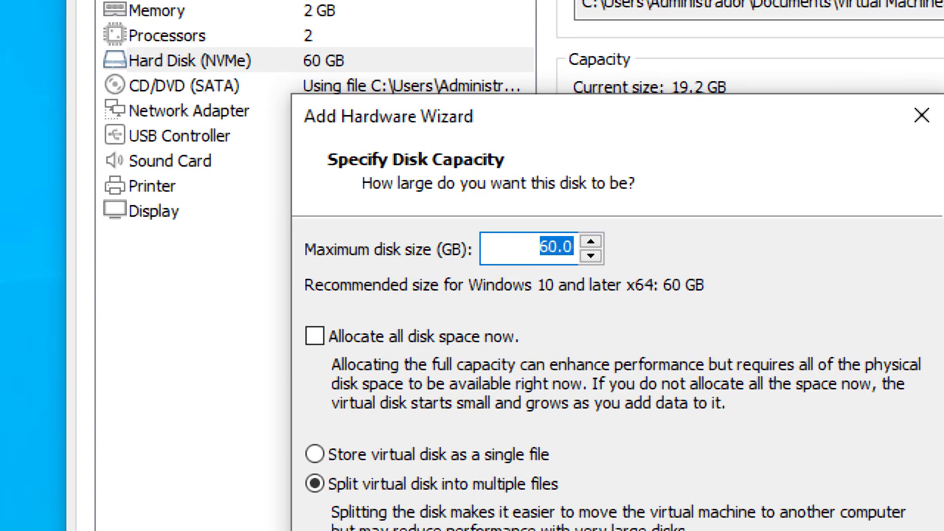
{"action": "type", "text": "10"}
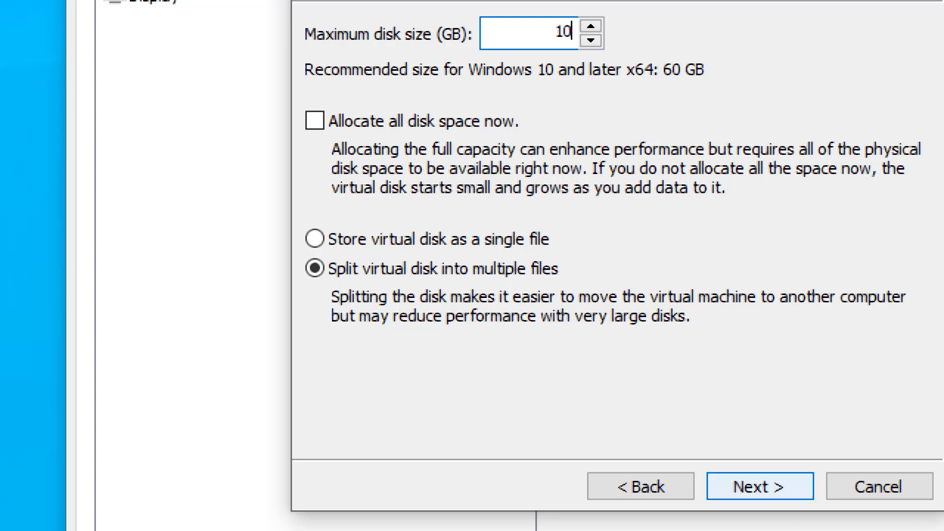
{"action": "left_click", "coordinate": [760, 487]}
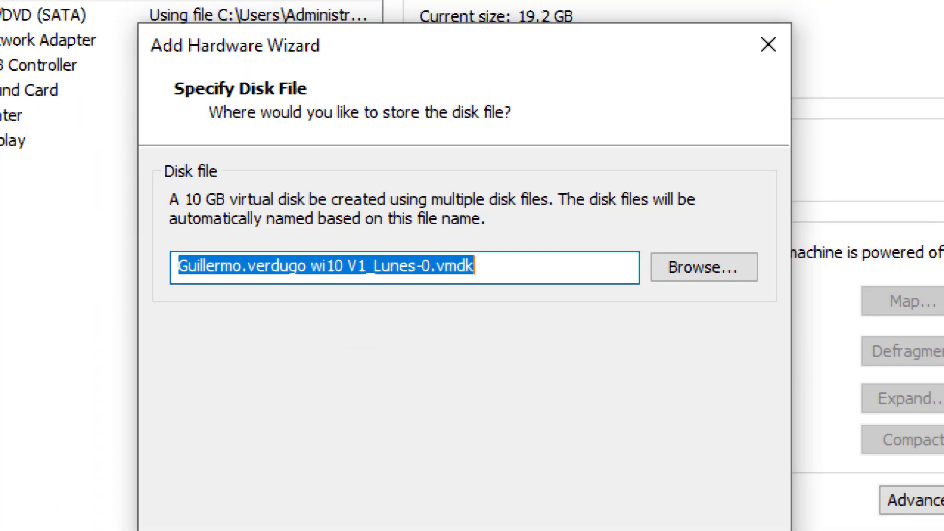
Try to create the disk with the file name Disco02.vmdk.
{"action": "left_click", "coordinate": [437, 266]}
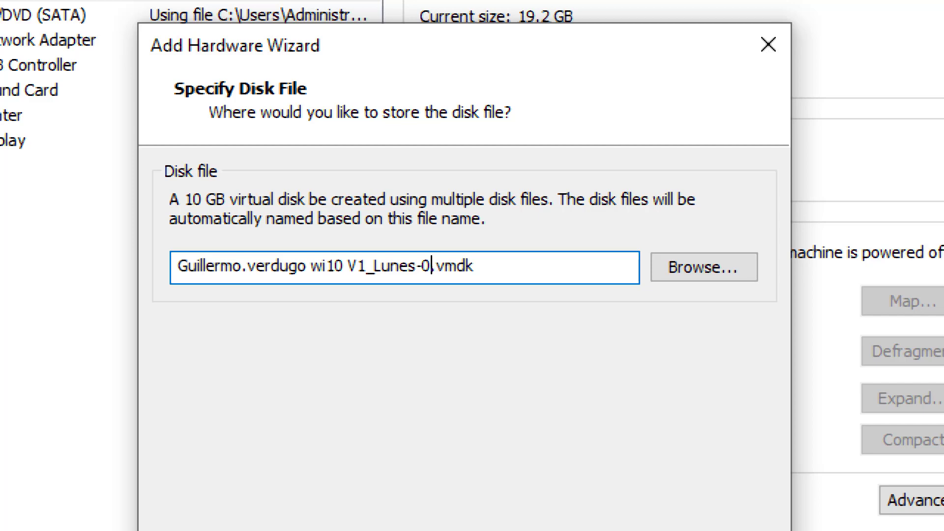
{"action": "left_click_drag", "start_coordinate": [433, 266], "coordinate": [179, 266]}
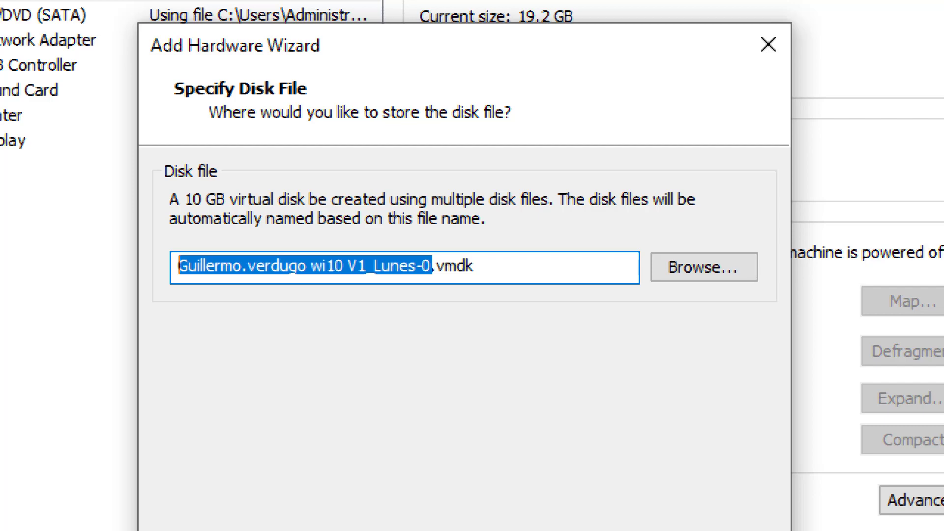
{"action": "type", "text": "Dis"}
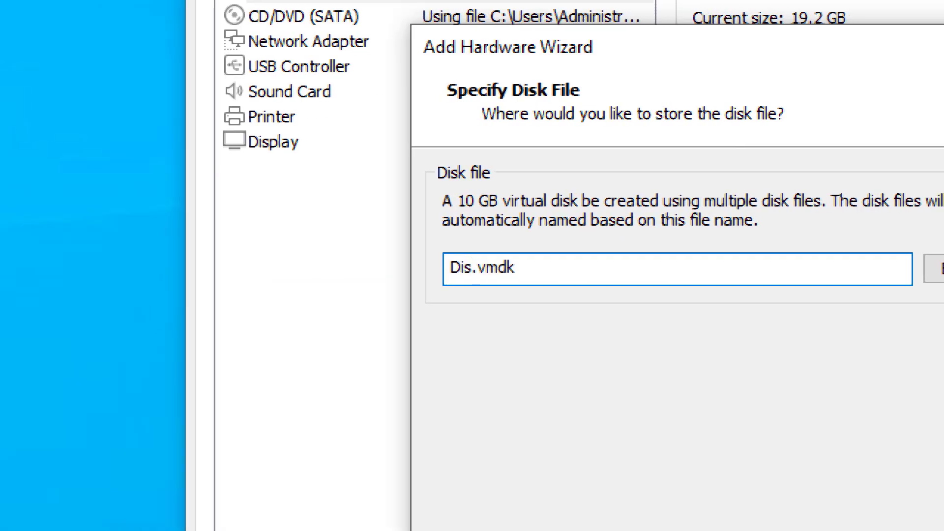
{"action": "type", "text": "co0"}
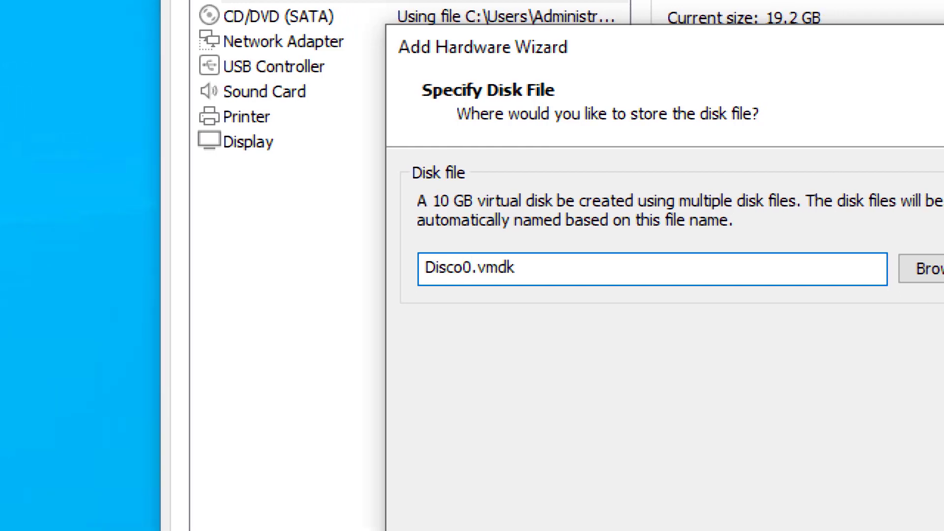
{"action": "type", "text": "2"}
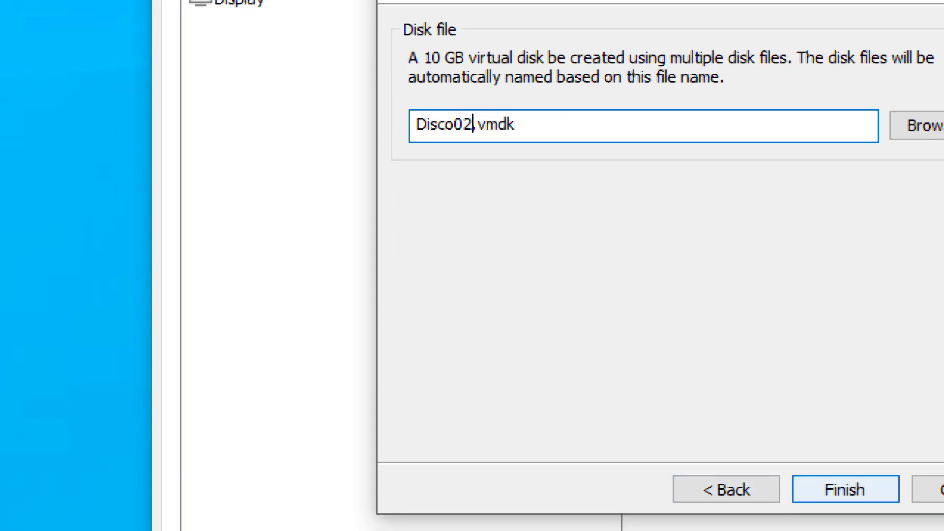
{"action": "key", "text": "Return"}
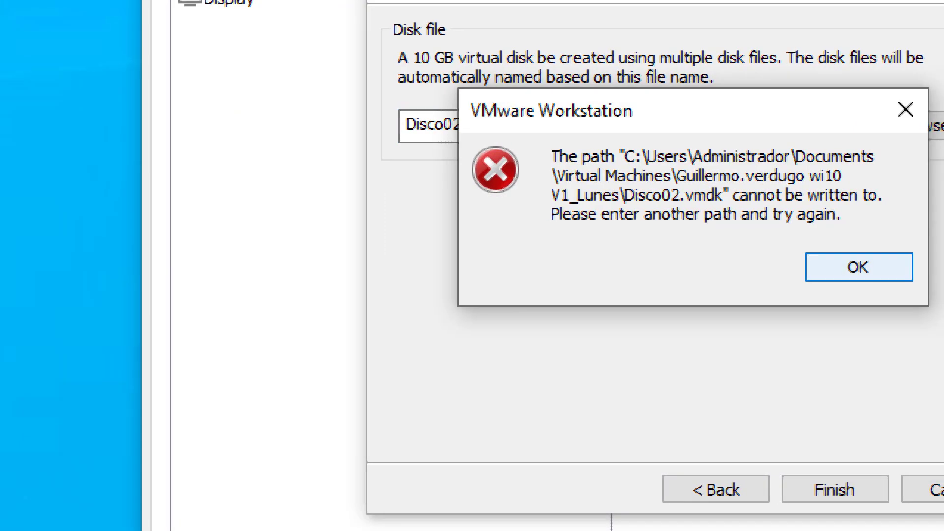
{"action": "key", "text": "Return"}
Change the disk file name to Disco_2.vmdk and finish creating the disk.
{"action": "left_click", "coordinate": [455, 125]}
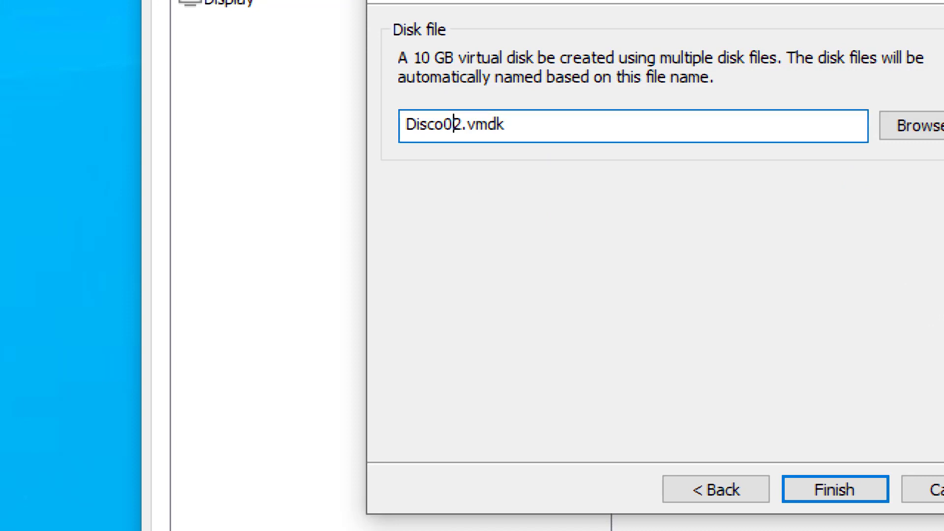
{"action": "key", "text": "BackSpace"}
{"action": "type", "text": "_"}
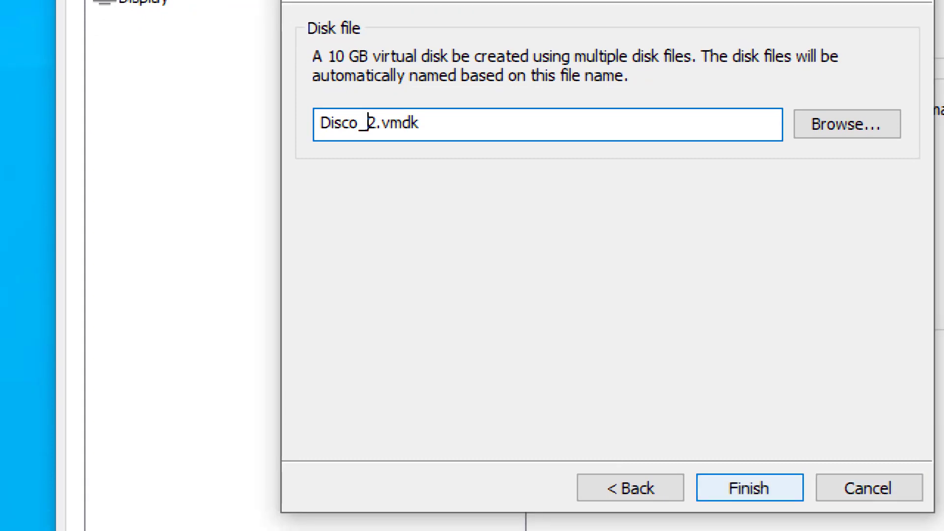
{"action": "key", "text": "Return"}
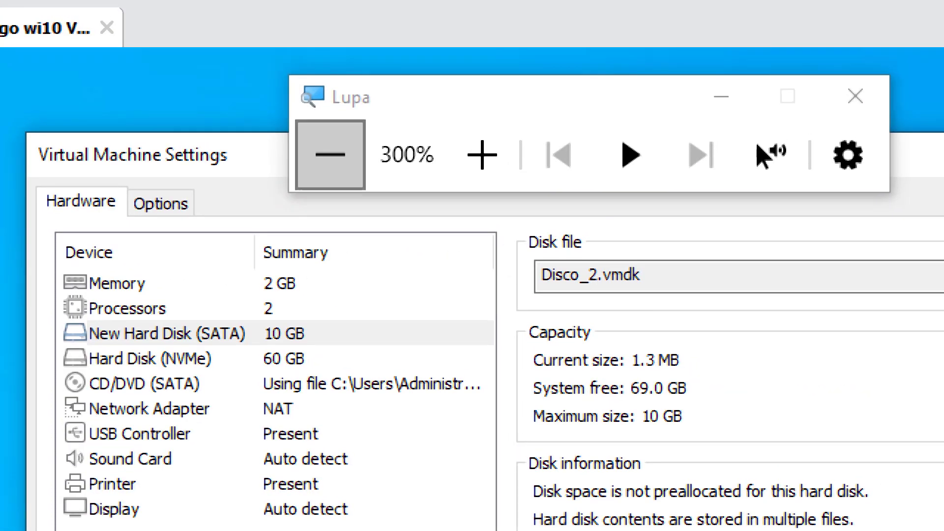
Return the magnification to 100% and save the virtual machine settings with the new 10 GB SATA disk.
{"action": "left_click", "coordinate": [330, 155]}
{"action": "left_click", "coordinate": [330, 155]}
{"action": "left_click", "coordinate": [330, 155]}
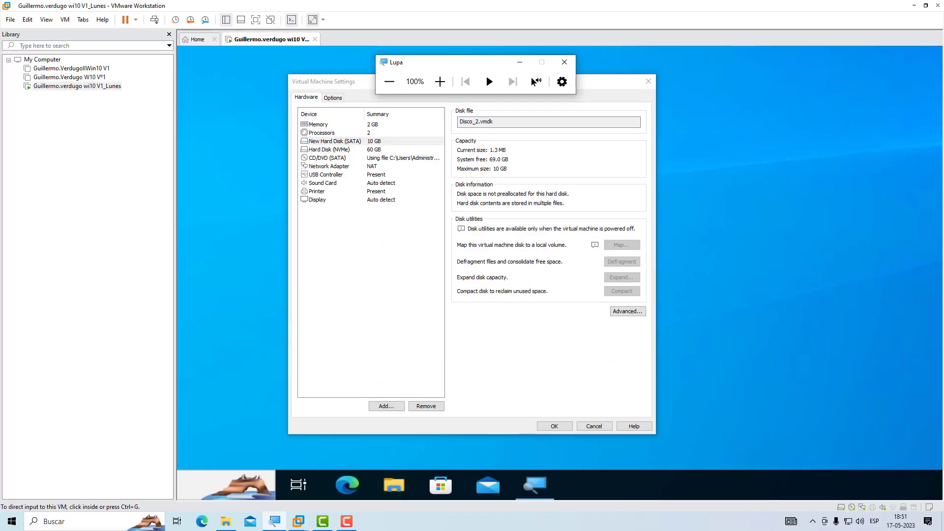
{"action": "left_click", "coordinate": [554, 427]}
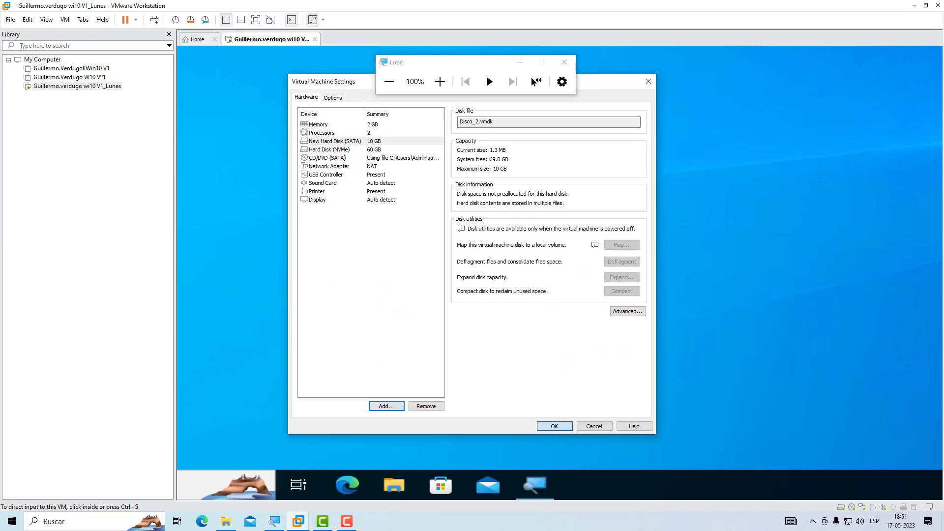
{"action": "left_click", "coordinate": [555, 427]}
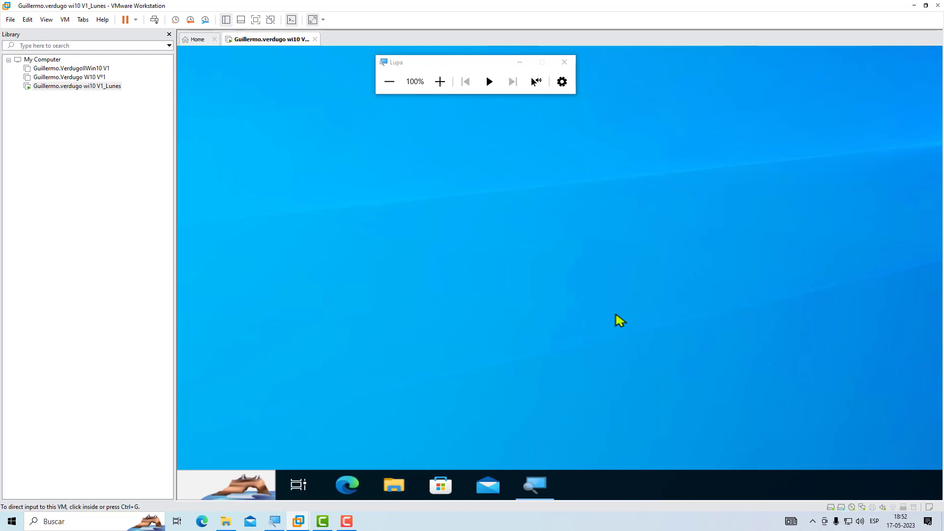
Reopen the running virtual machine's settings and enlarge the display with the magnifier.
{"action": "right_click", "coordinate": [258, 41]}
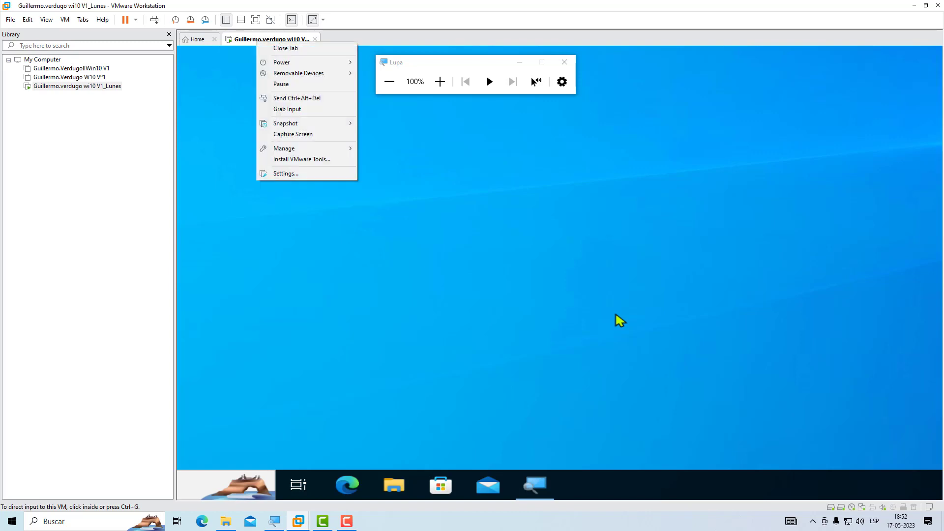
{"action": "key", "text": "Return"}
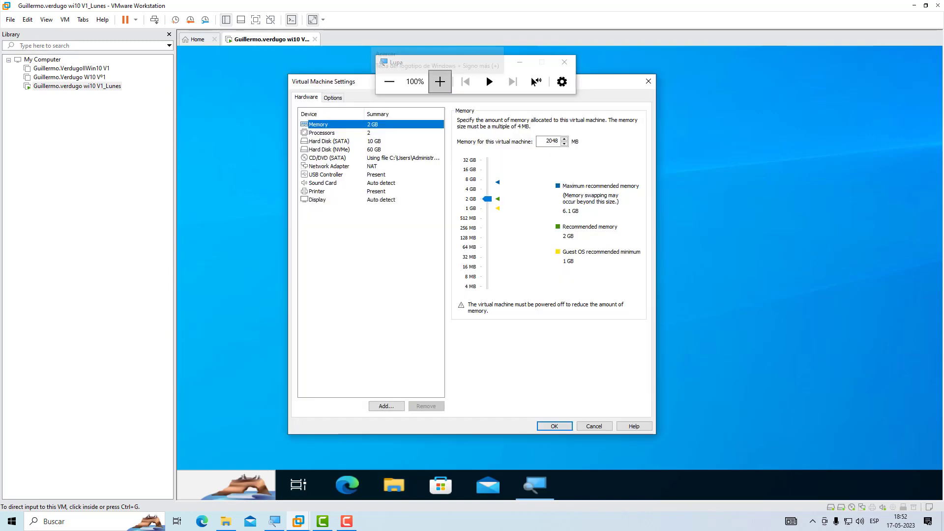
{"action": "left_click", "coordinate": [440, 82]}
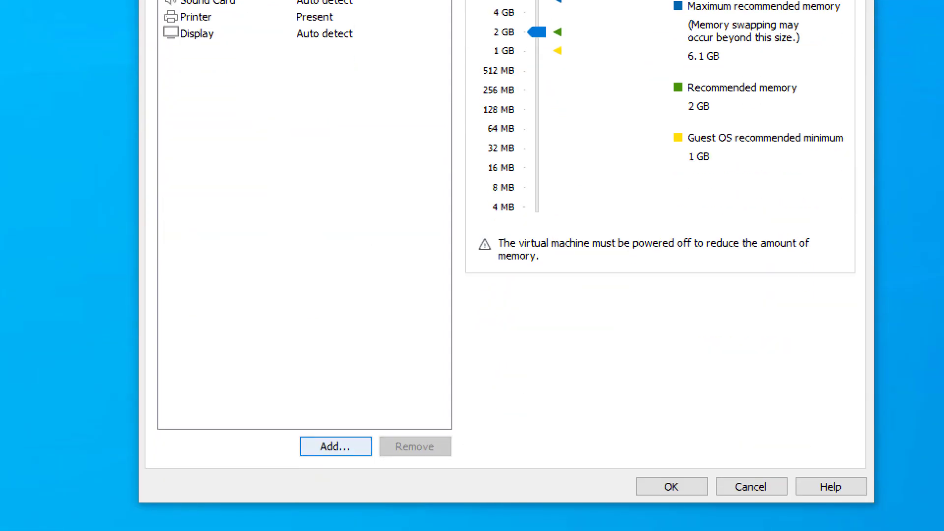
{"action": "left_click", "coordinate": [336, 446]}
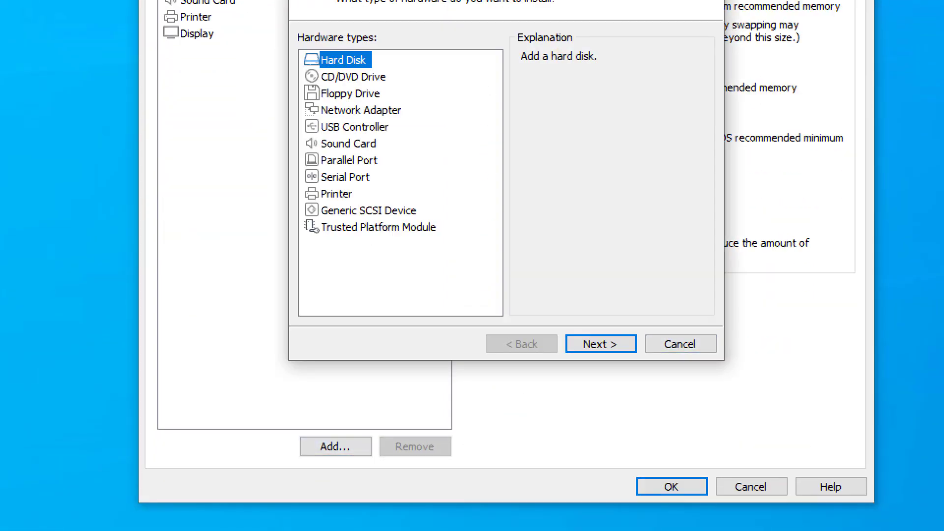
{"action": "left_click", "coordinate": [601, 343]}
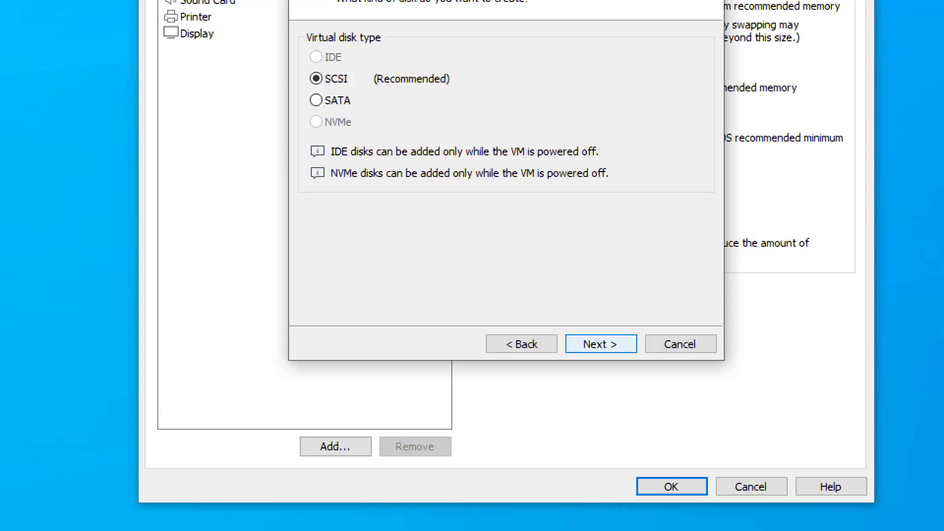
{"action": "left_click", "coordinate": [317, 101]}
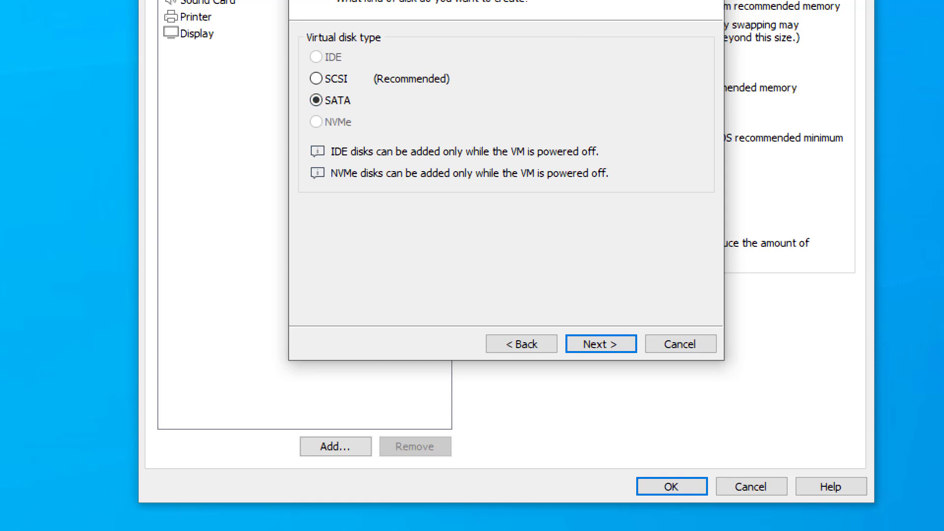
{"action": "left_click", "coordinate": [602, 344]}
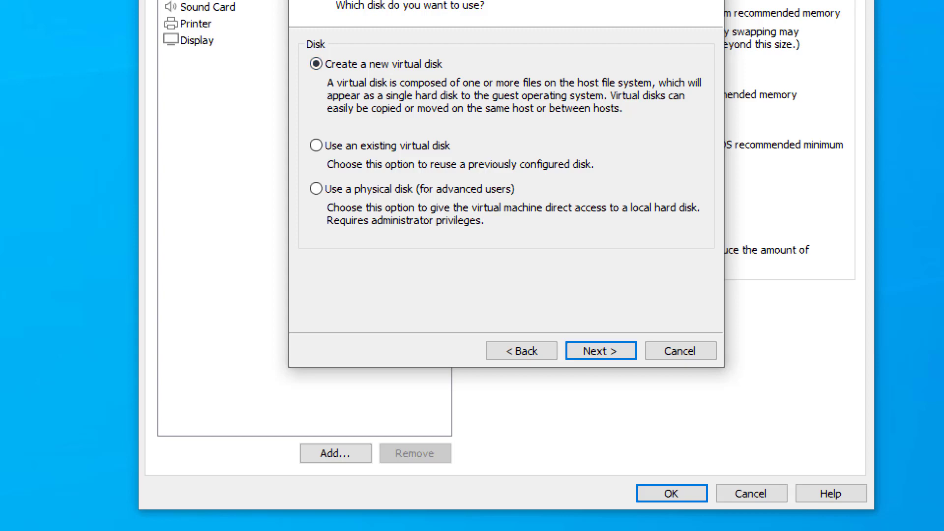
{"action": "left_click", "coordinate": [601, 351]}
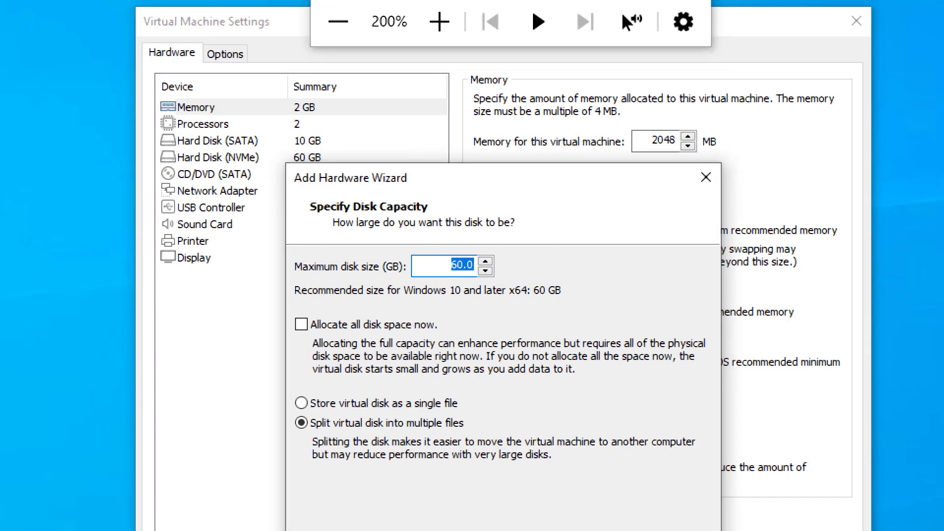
{"action": "type", "text": "10"}
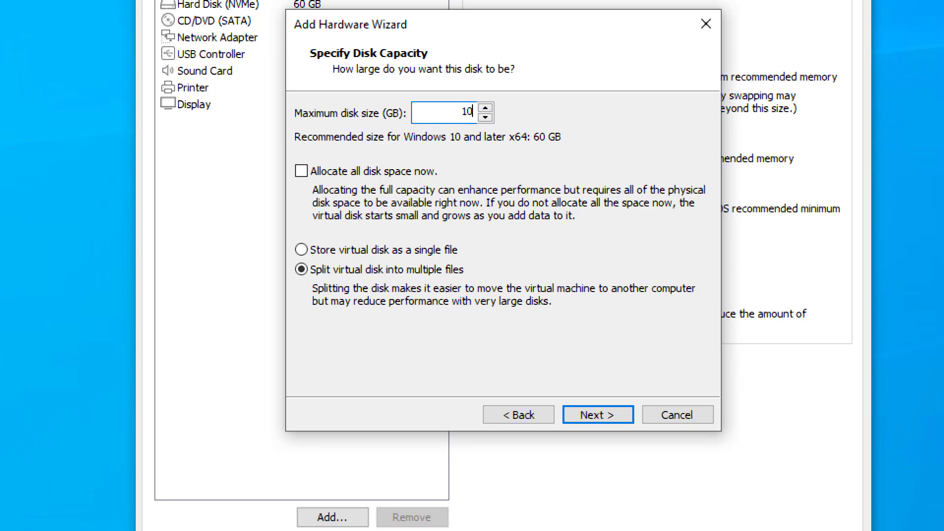
{"action": "key", "text": "Return"}
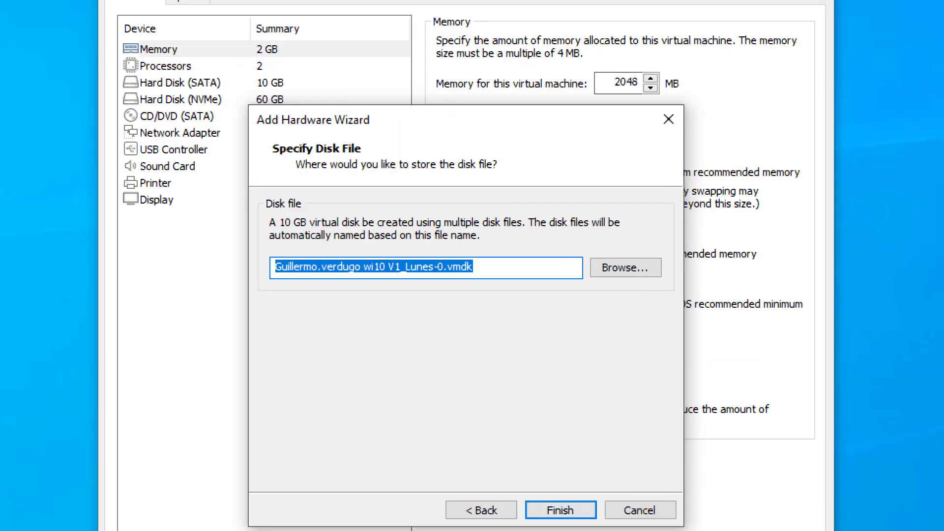
{"action": "left_click", "coordinate": [438, 267]}
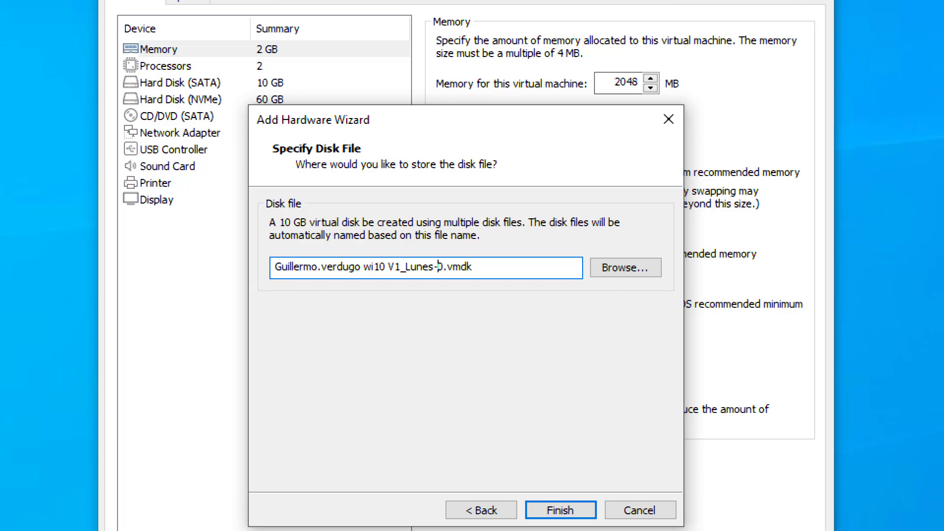
{"action": "left_click_drag", "start_coordinate": [445, 267], "coordinate": [275, 266]}
{"action": "key", "text": "BackSpace"}
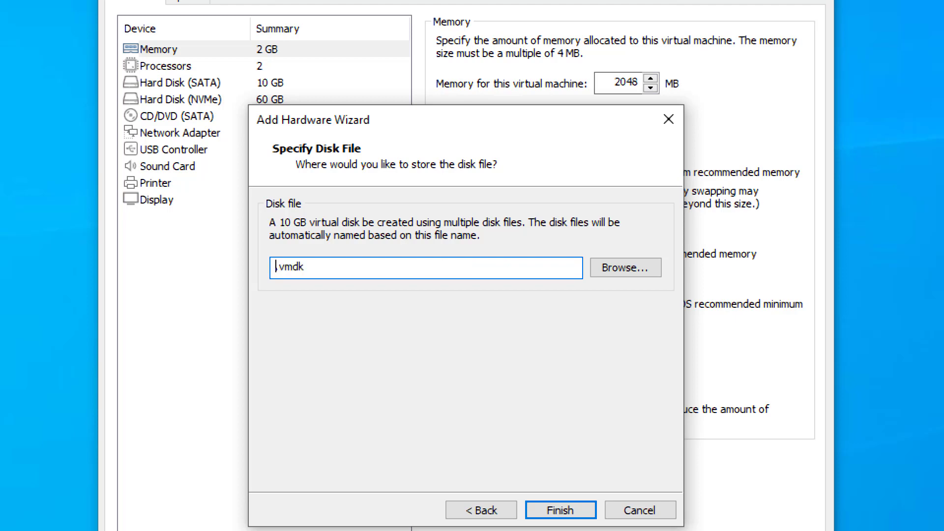
{"action": "type", "text": "disco_0"}
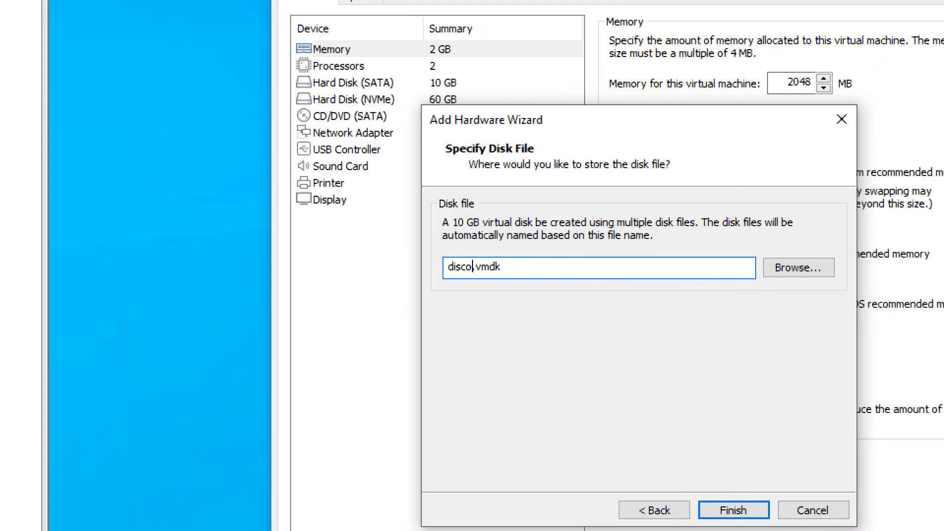
{"action": "type", "text": "2"}
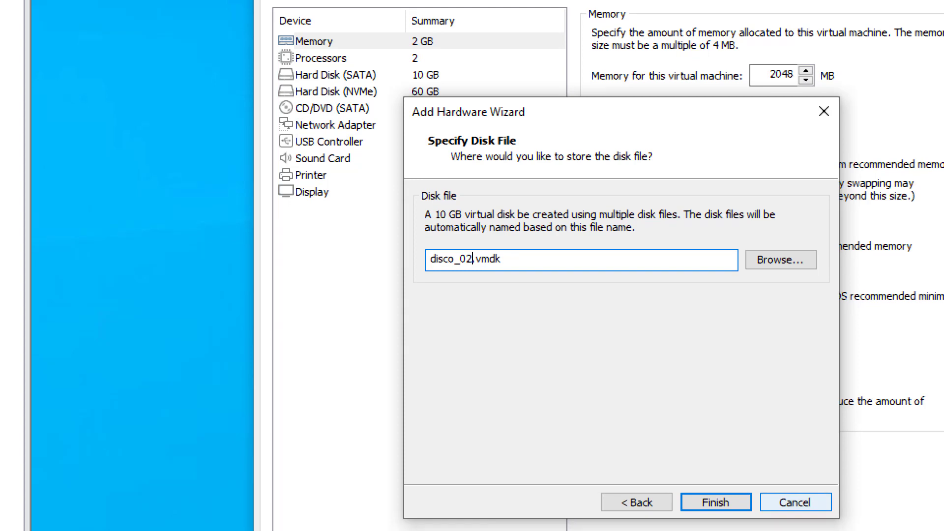
{"action": "left_click", "coordinate": [796, 508]}
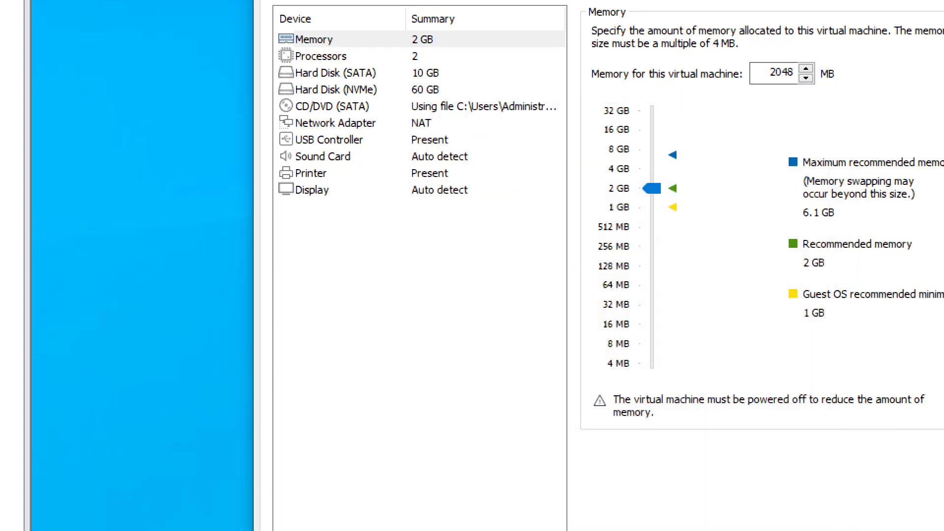
Examine the details of the SATA and NVMe hard disks and close the virtual machine settings, returning the magnification to 100%.
{"action": "left_click", "coordinate": [336, 177]}
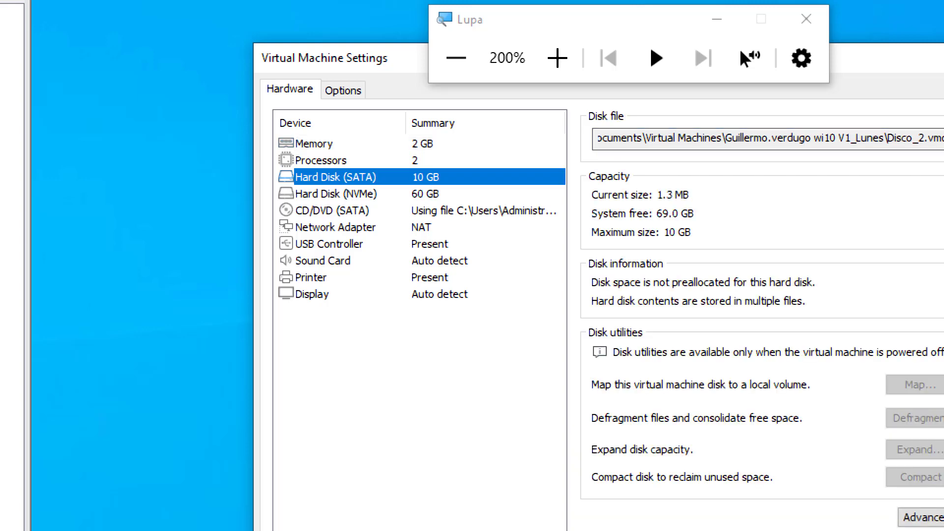
{"action": "left_click", "coordinate": [336, 194]}
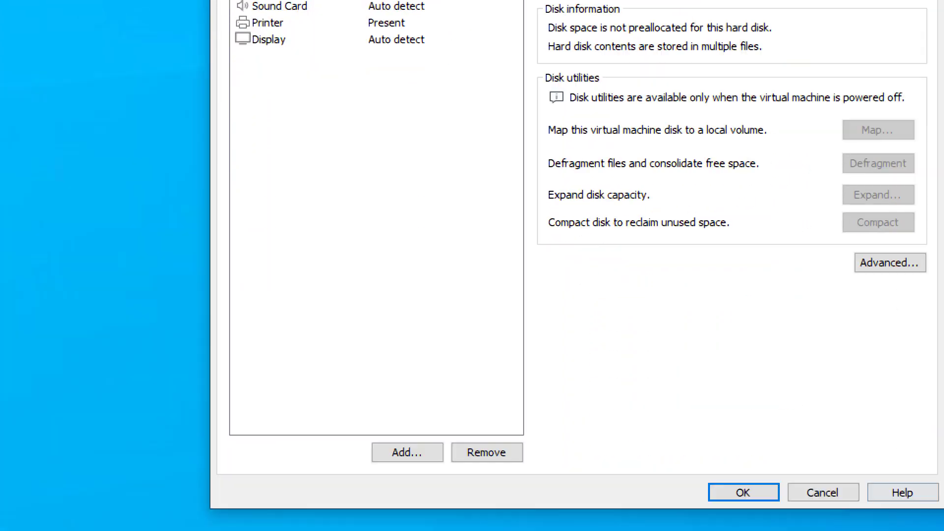
{"action": "left_click", "coordinate": [715, 450]}
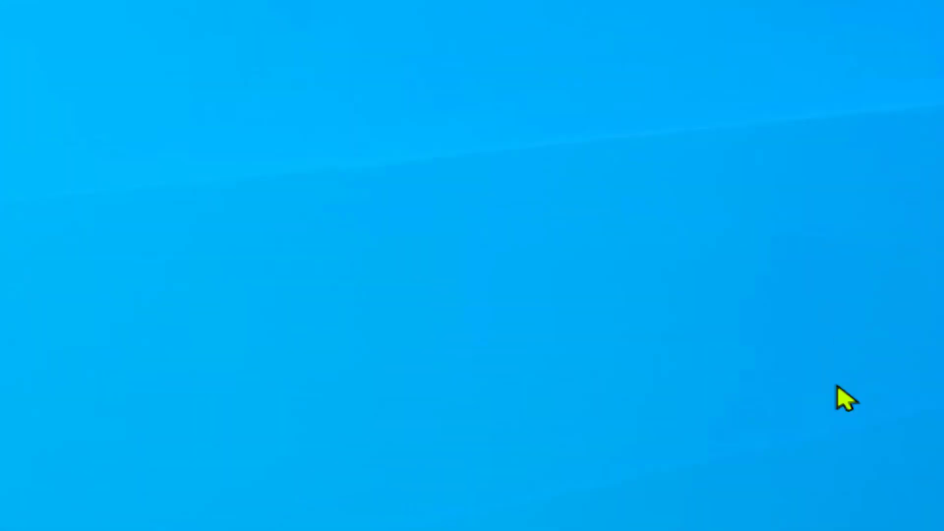
{"action": "left_click", "coordinate": [385, 133]}
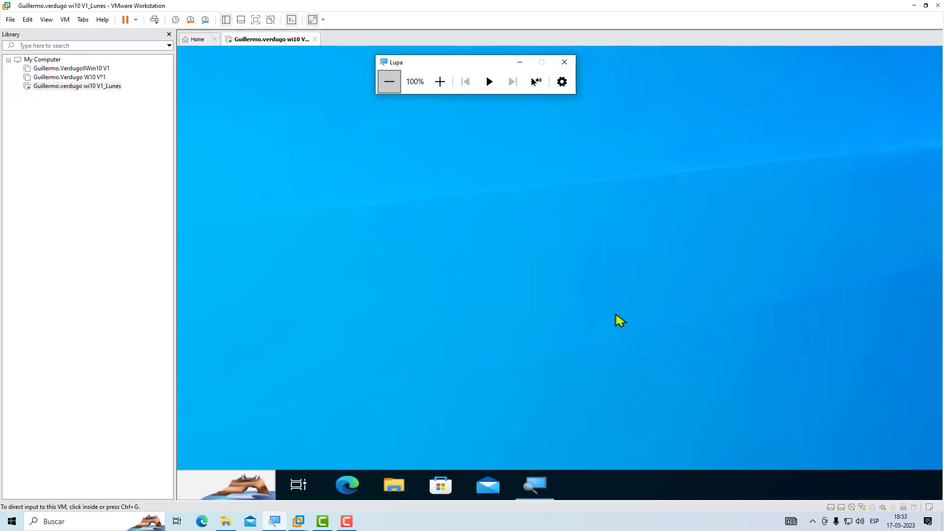
{"action": "key", "text": "super+plus"}
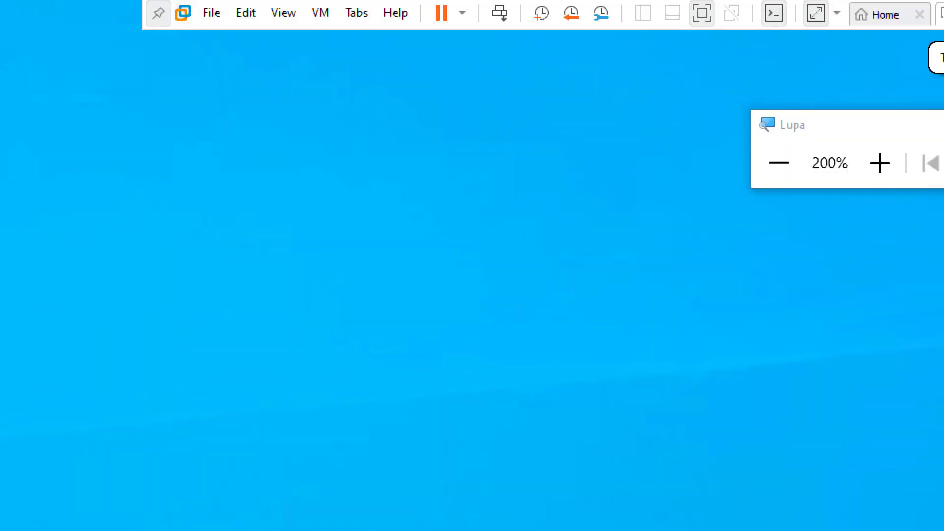
{"action": "key", "text": "super+minus"}
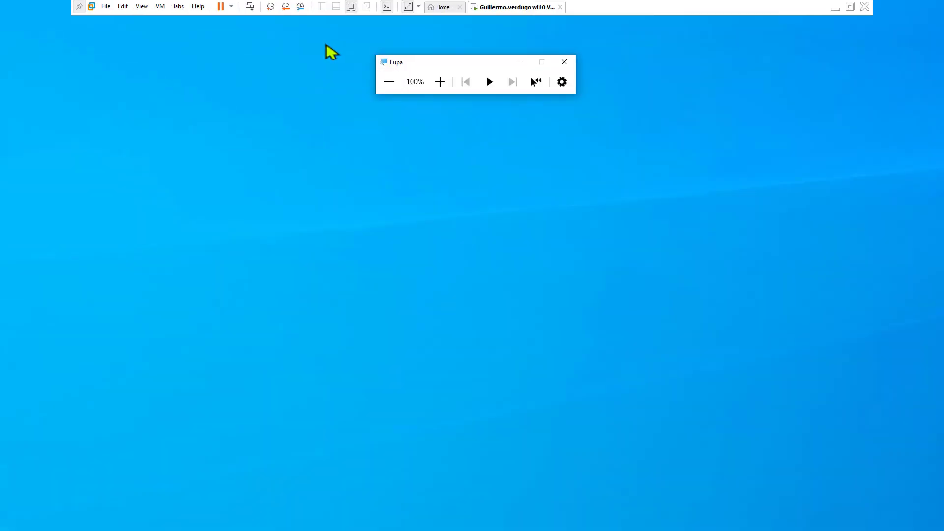
{"action": "key", "text": "super+minus"}
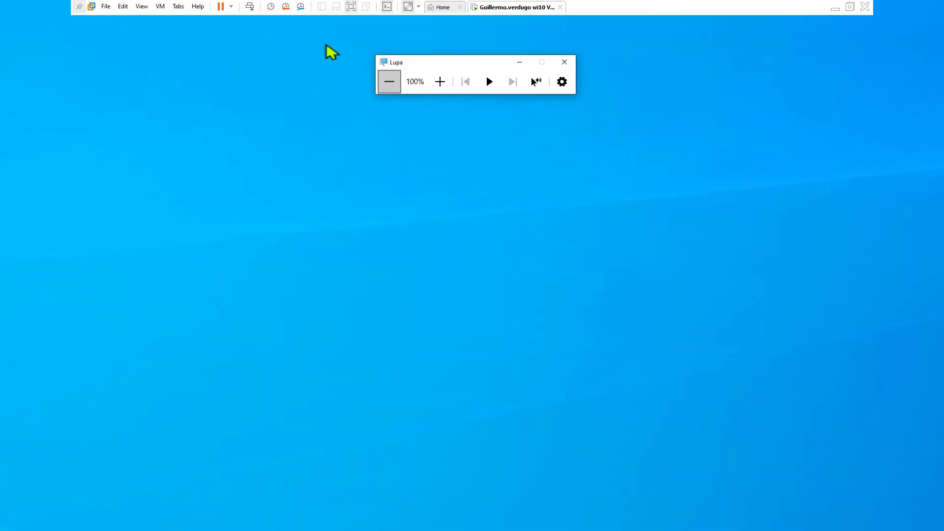
{"action": "key", "text": "super+plus"}
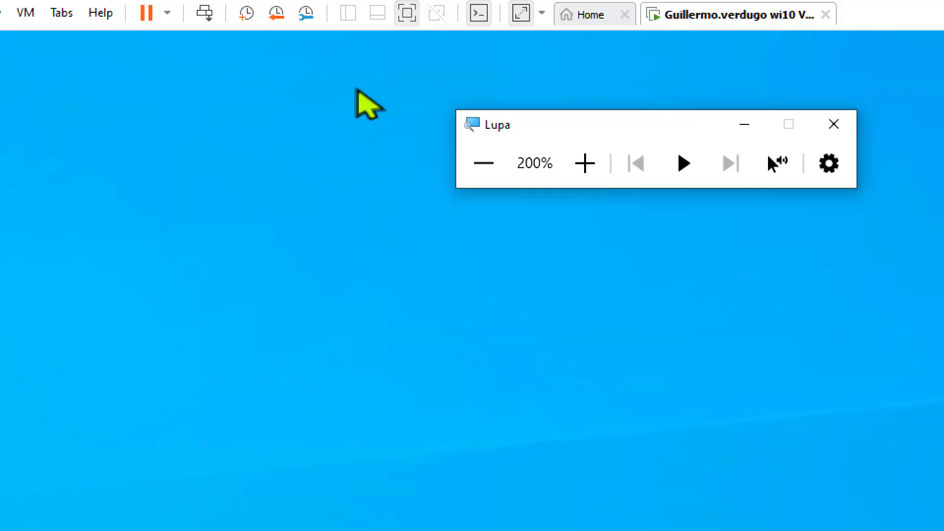
{"action": "key", "text": "super+minus"}
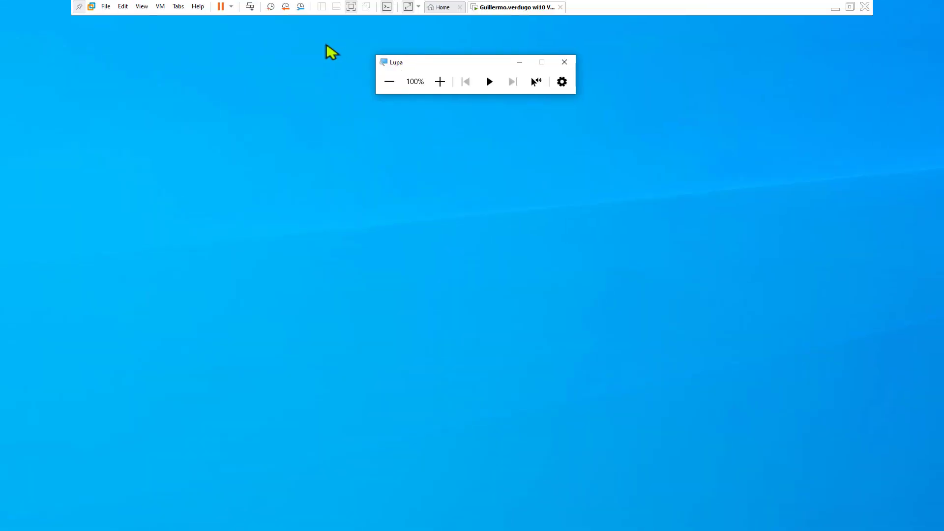
{"action": "key", "text": "ctrl+alt+Return"}
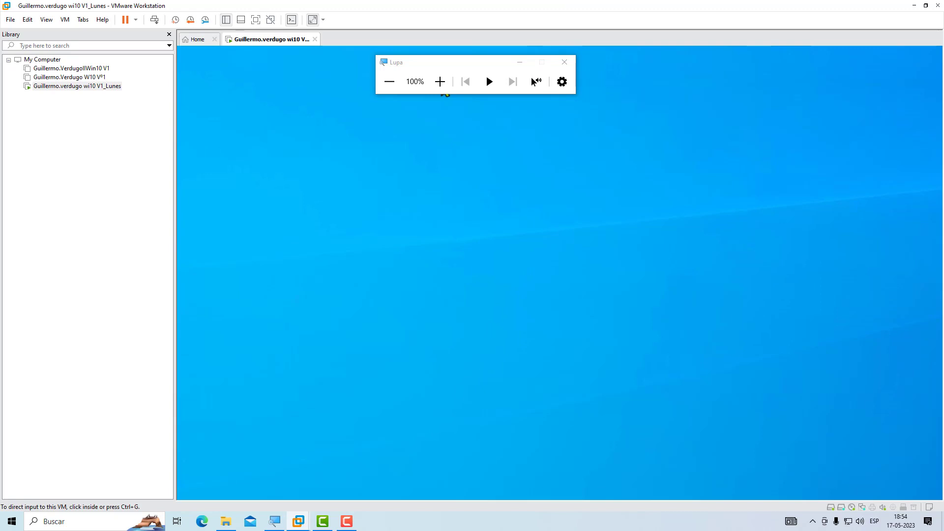
Close the host's magnifier, and reset the magnifier inside the virtual machine to 100% and close it.
{"action": "left_click", "coordinate": [274, 522]}
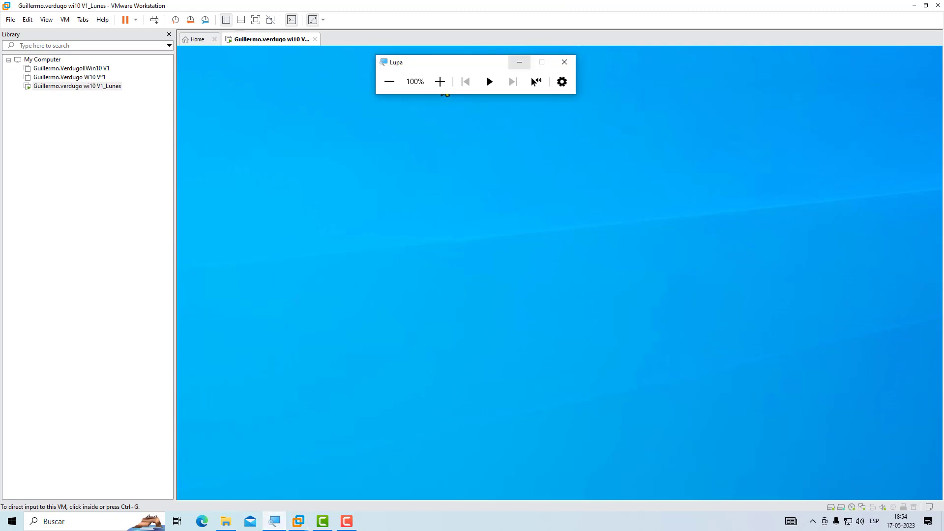
{"action": "left_click", "coordinate": [565, 62]}
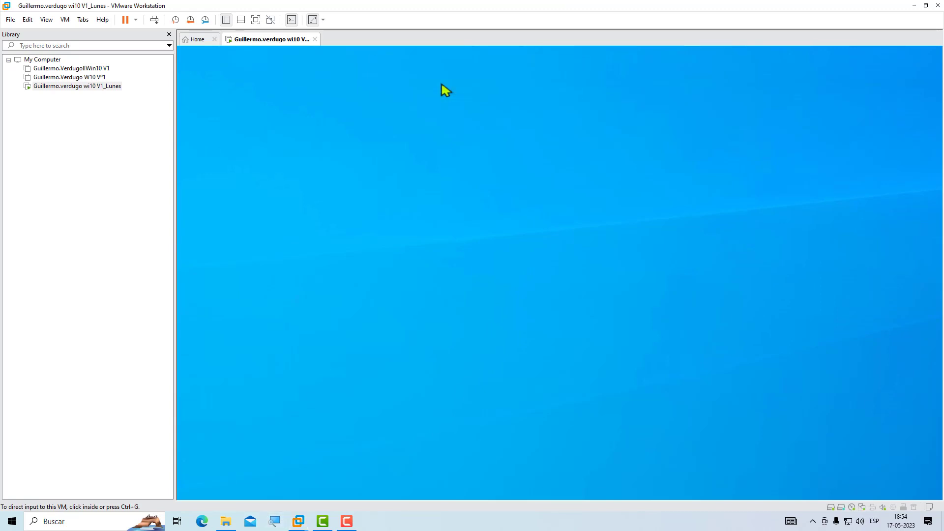
{"action": "left_click", "coordinate": [233, 74]}
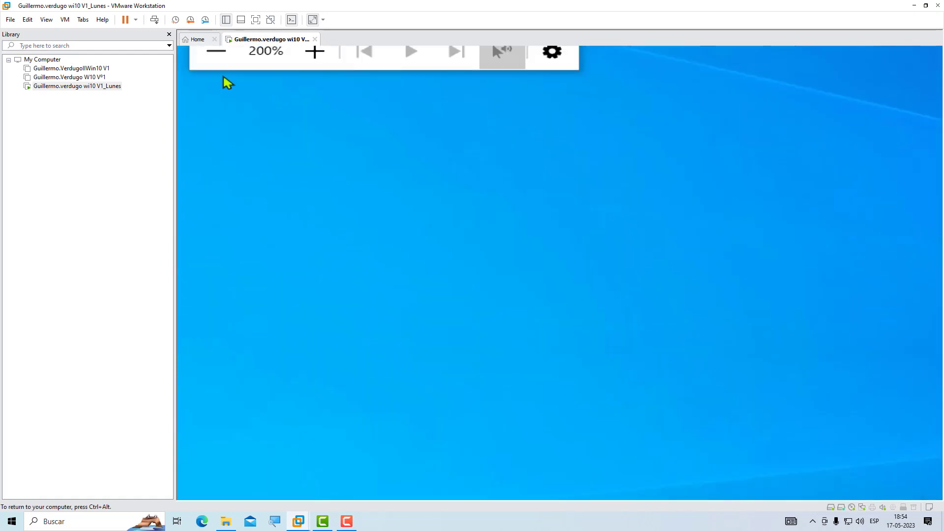
{"action": "left_click", "coordinate": [213, 64]}
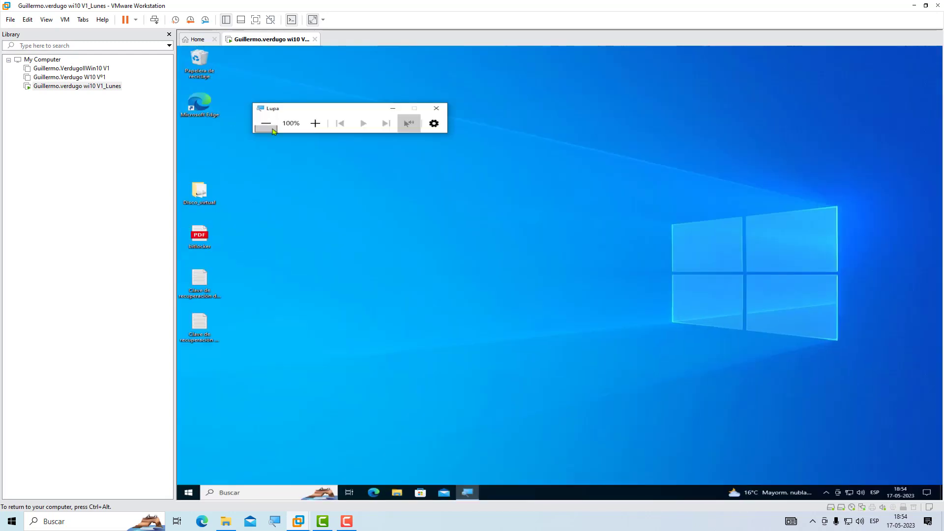
{"action": "left_click", "coordinate": [435, 109]}
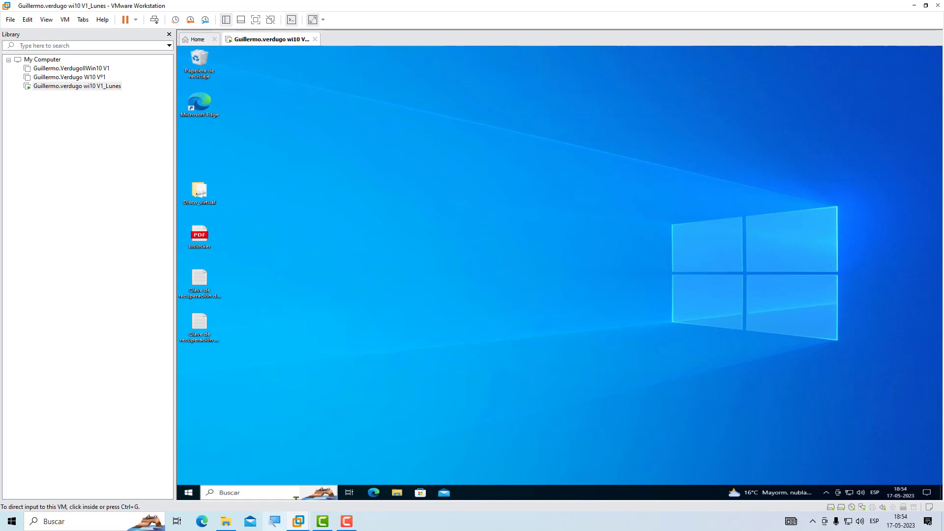
Reopen the host's magnifier, show the virtual machine in full screen and enlarge the display to 200%.
{"action": "left_click", "coordinate": [274, 521]}
{"action": "left_click", "coordinate": [256, 20]}
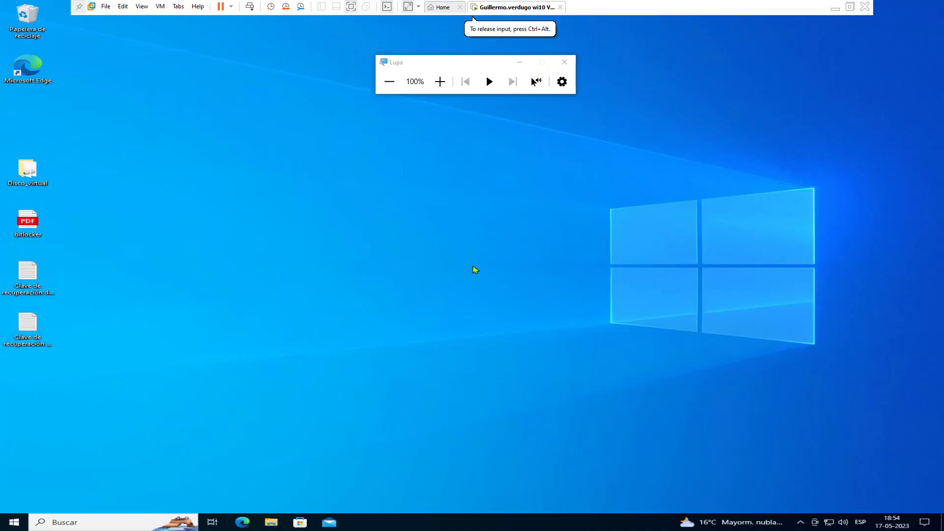
{"action": "left_click", "coordinate": [439, 88]}
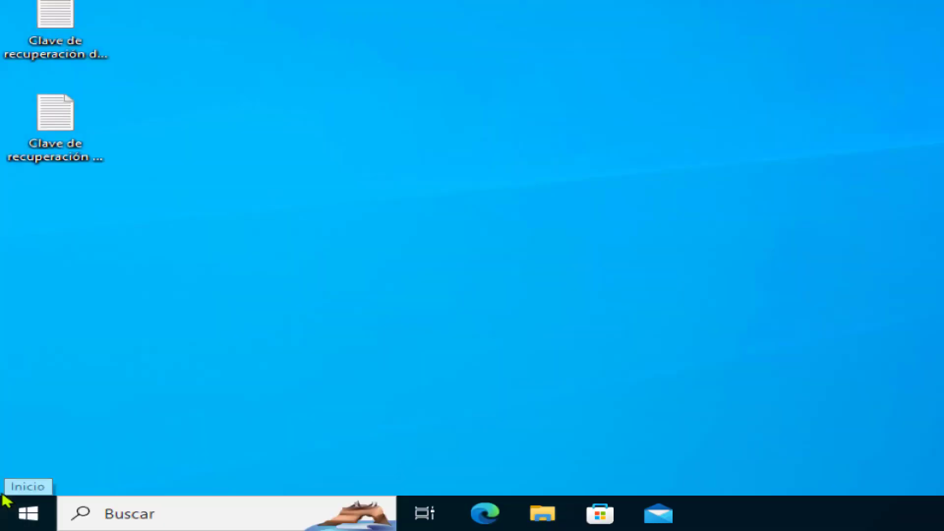
Open Disk Management in the virtual machine and initialize Disco 0 with the MBR partition style.
{"action": "right_click", "coordinate": [51, 519]}
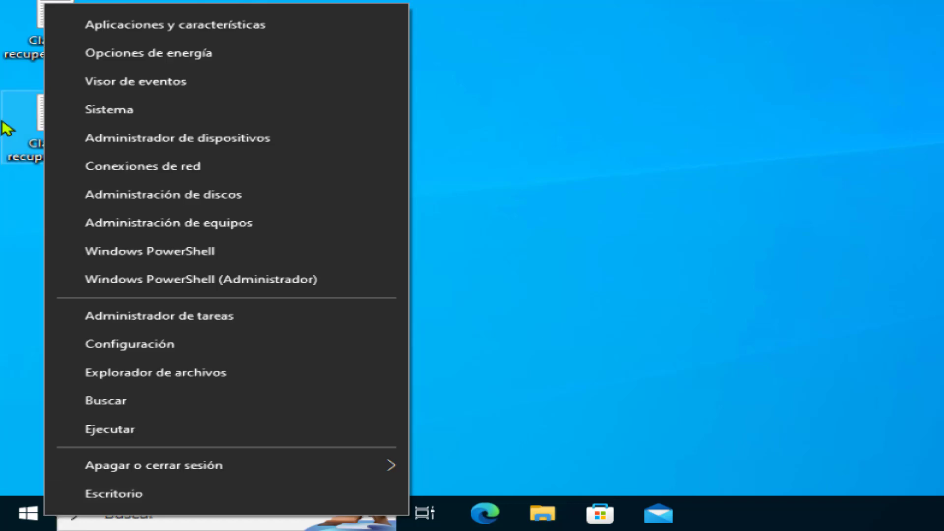
{"action": "left_click", "coordinate": [174, 198]}
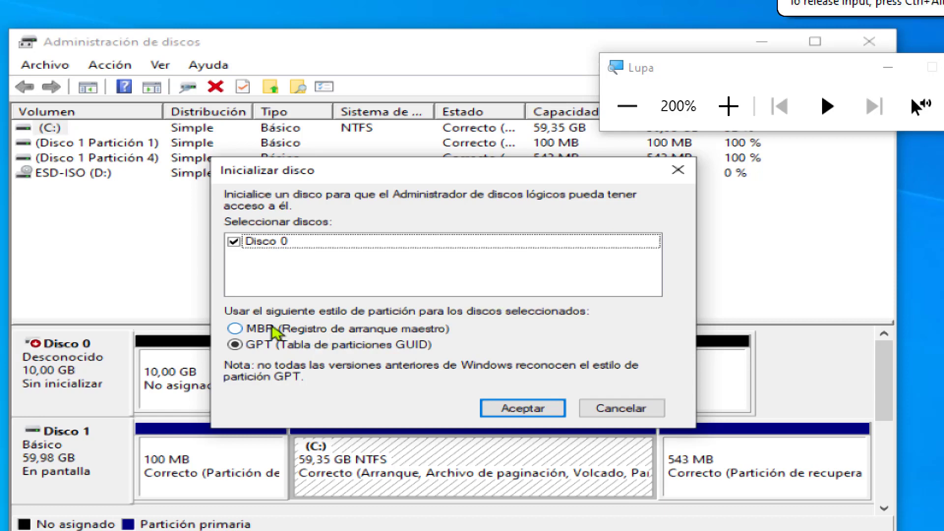
{"action": "left_click", "coordinate": [275, 329]}
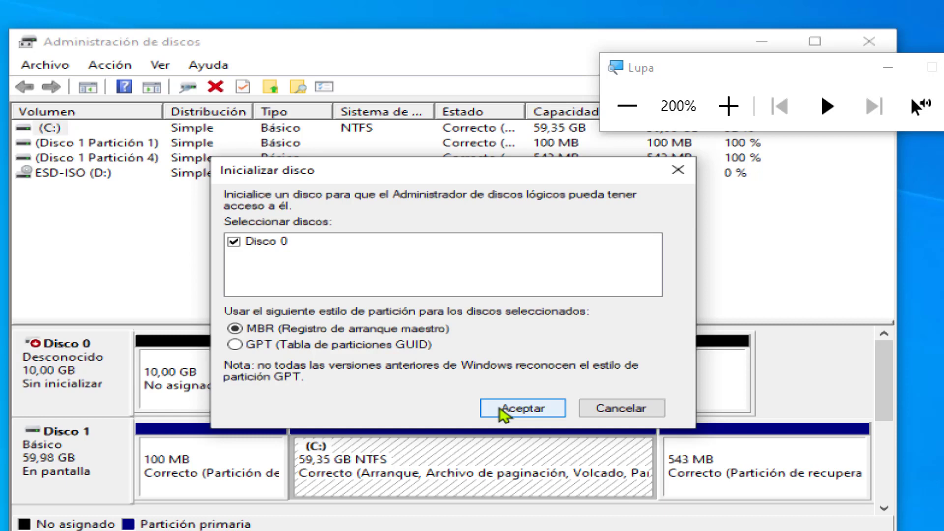
{"action": "left_click", "coordinate": [521, 408]}
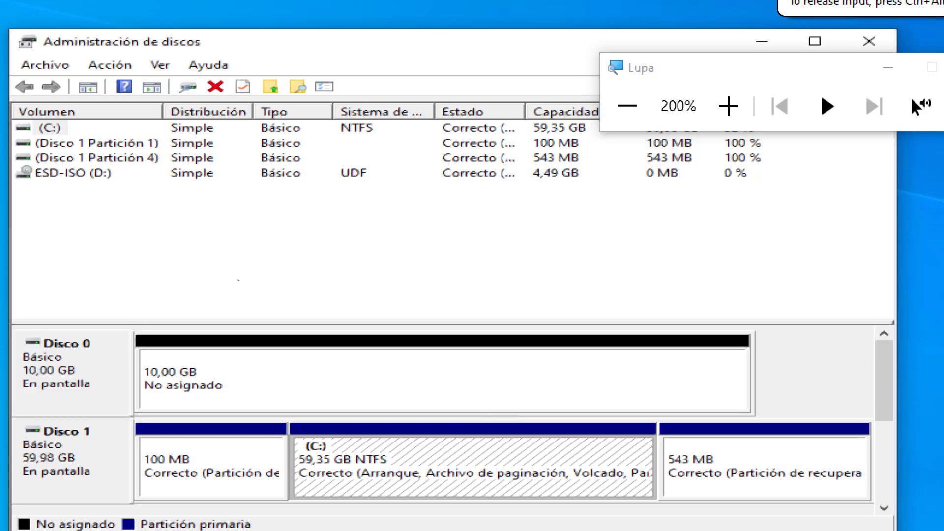
Examine the volume options available for Disco 0's unallocated space and for the partitions of Disco 1.
{"action": "left_click", "coordinate": [60, 377]}
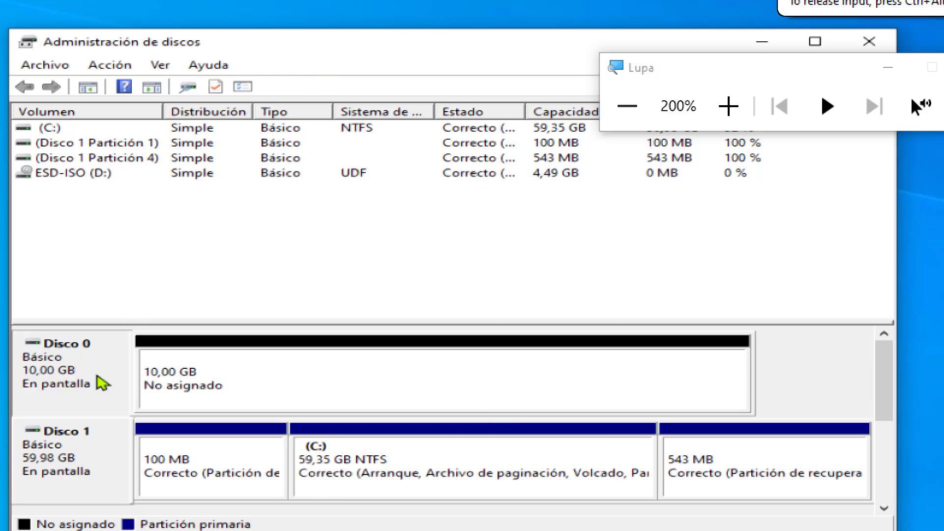
{"action": "left_click", "coordinate": [195, 386]}
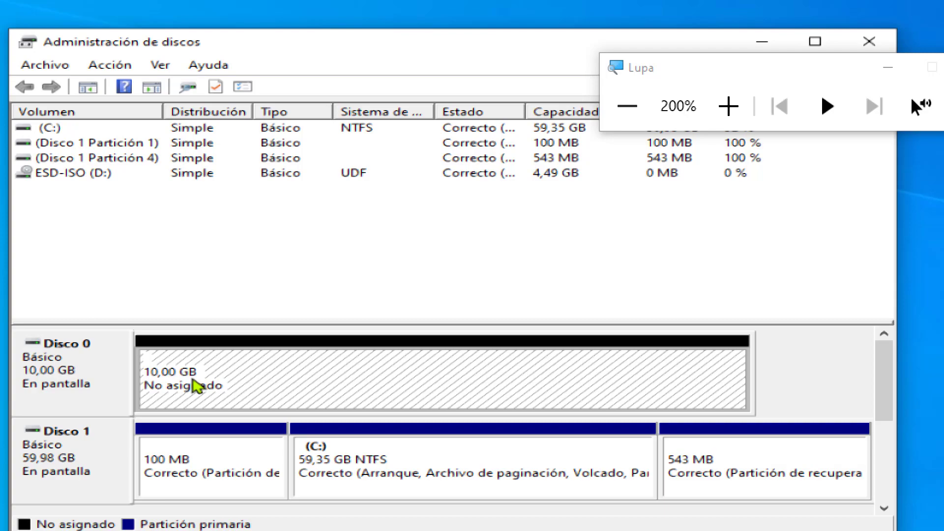
{"action": "right_click", "coordinate": [217, 376]}
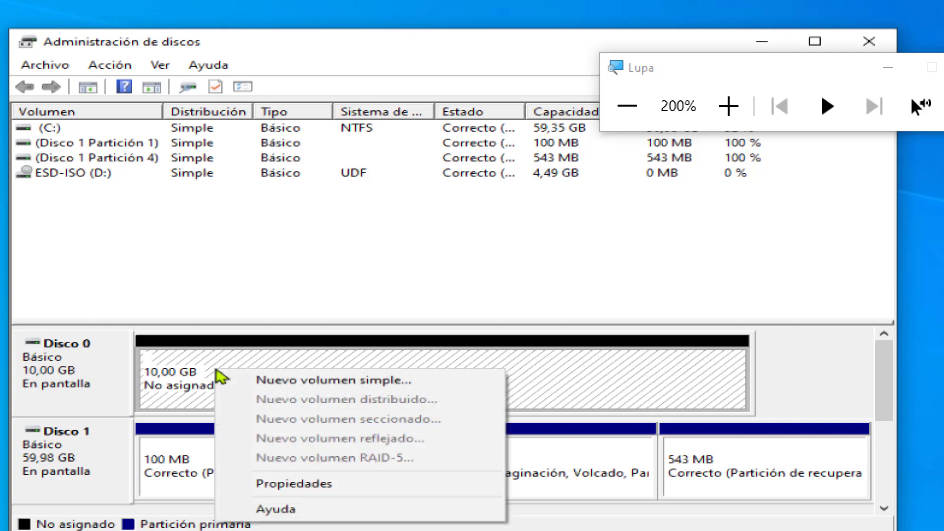
{"action": "key", "text": "super+plus"}
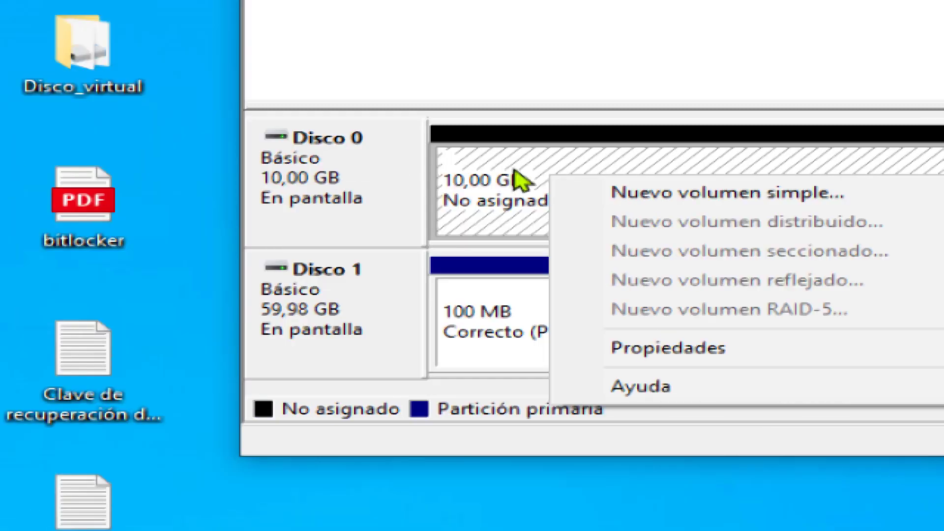
{"action": "right_click", "coordinate": [509, 172]}
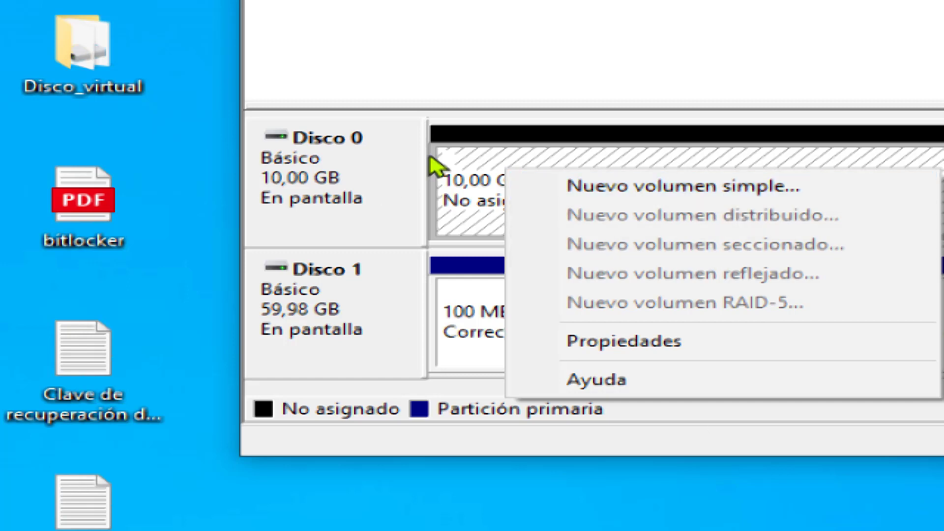
{"action": "left_click", "coordinate": [443, 165]}
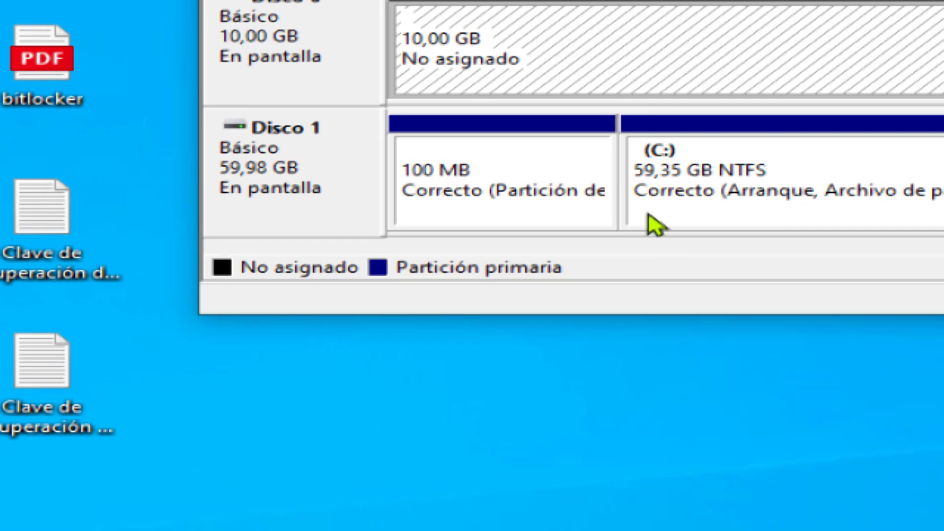
{"action": "right_click", "coordinate": [592, 186]}
{"action": "right_click", "coordinate": [781, 147]}
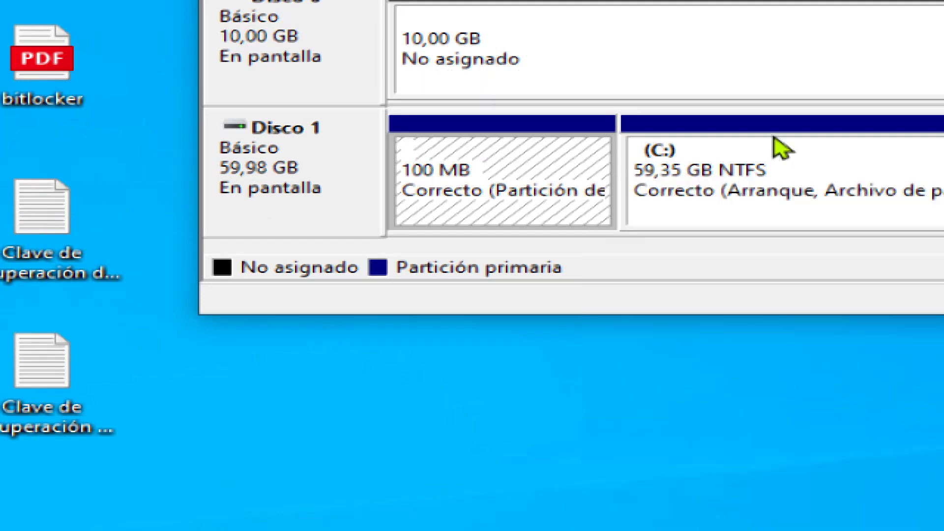
{"action": "right_click", "coordinate": [781, 148]}
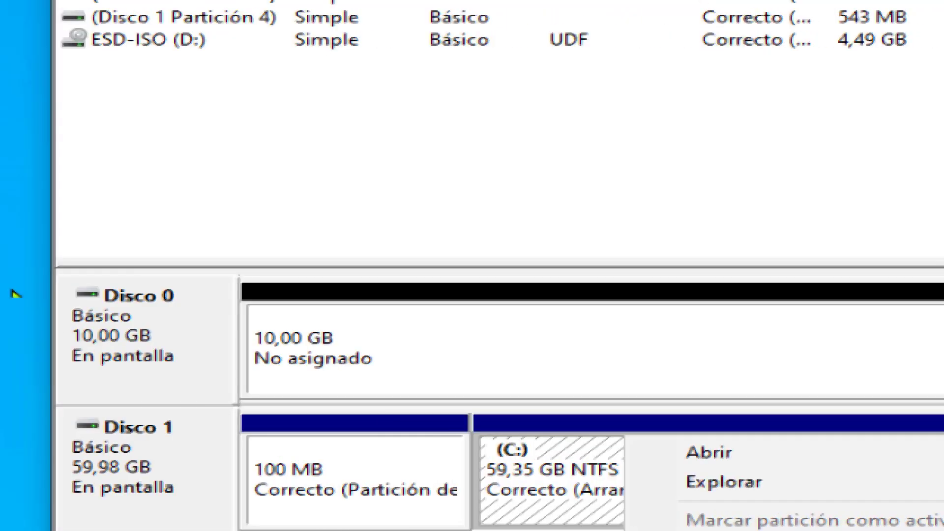
{"action": "left_click", "coordinate": [387, 346]}
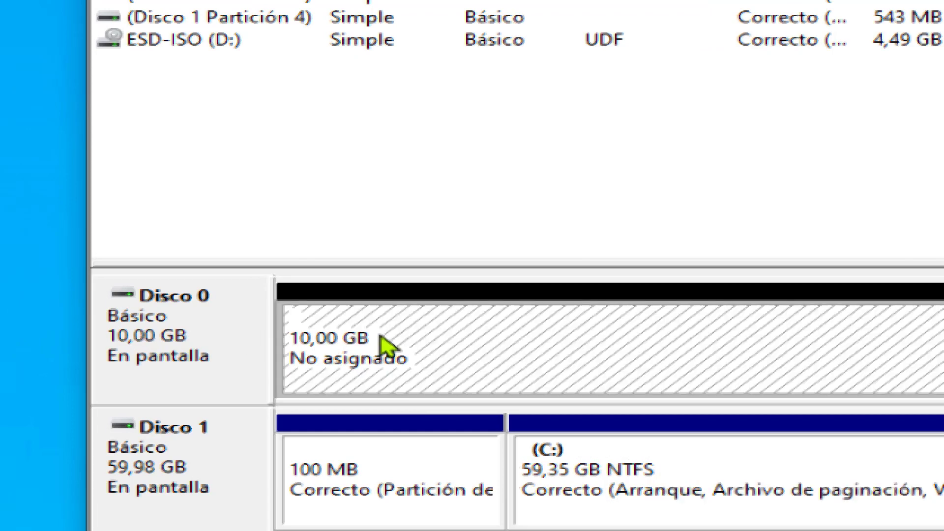
{"action": "right_click", "coordinate": [419, 324]}
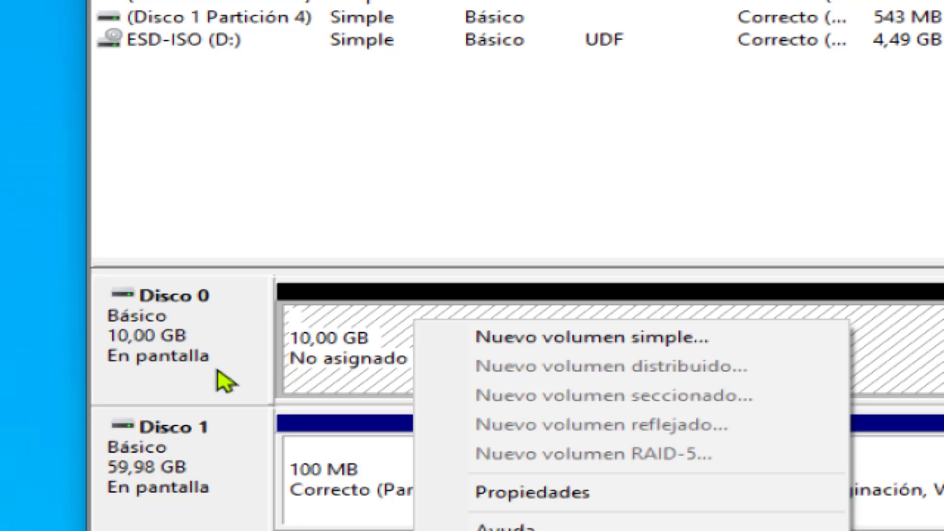
Convert Disco 0 to a GPT disk.
{"action": "right_click", "coordinate": [156, 342]}
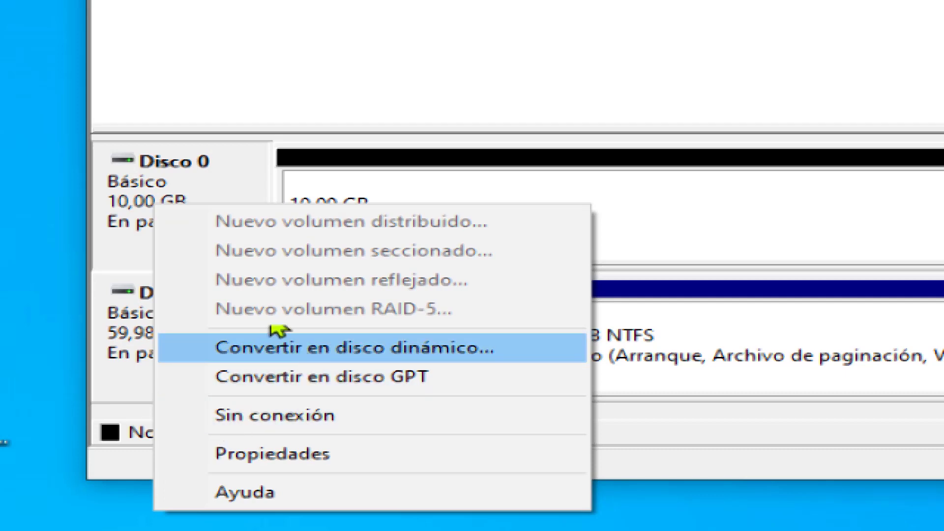
{"action": "left_click", "coordinate": [196, 125]}
{"action": "right_click", "coordinate": [167, 199]}
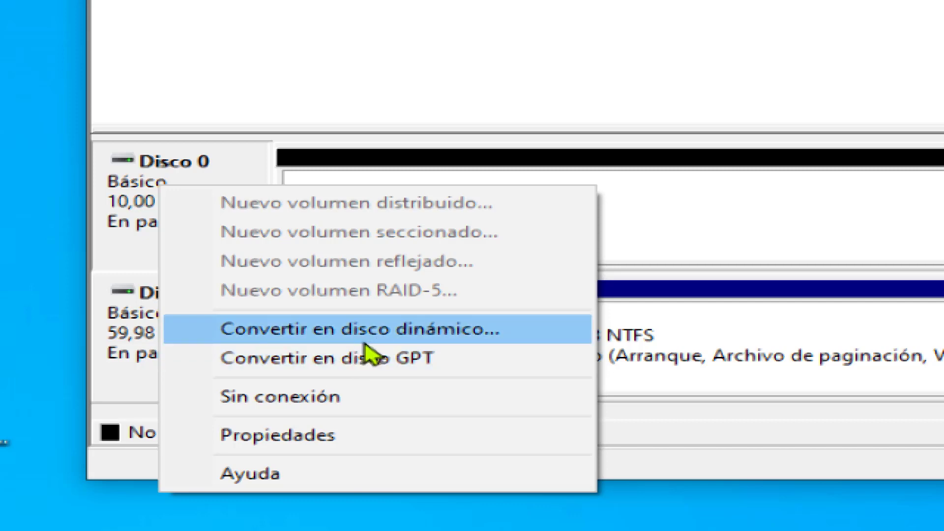
{"action": "left_click", "coordinate": [385, 368]}
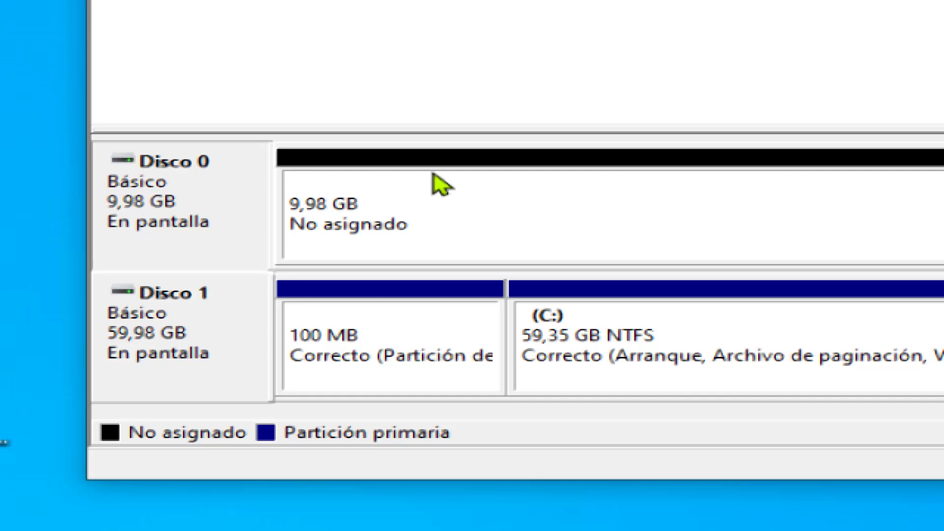
Review the volume and conversion options of Disco 0 as a GPT disk, and convert it back to MBR.
{"action": "right_click", "coordinate": [523, 207]}
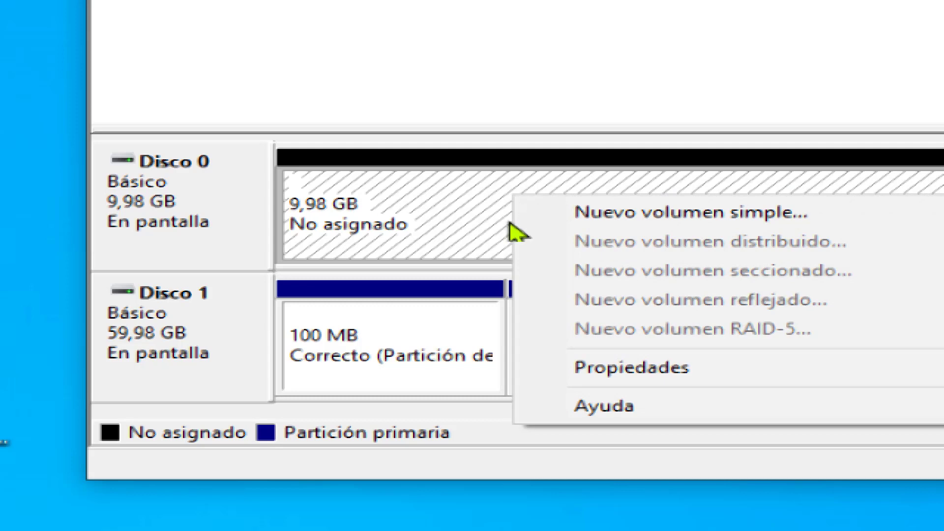
{"action": "left_click", "coordinate": [123, 203]}
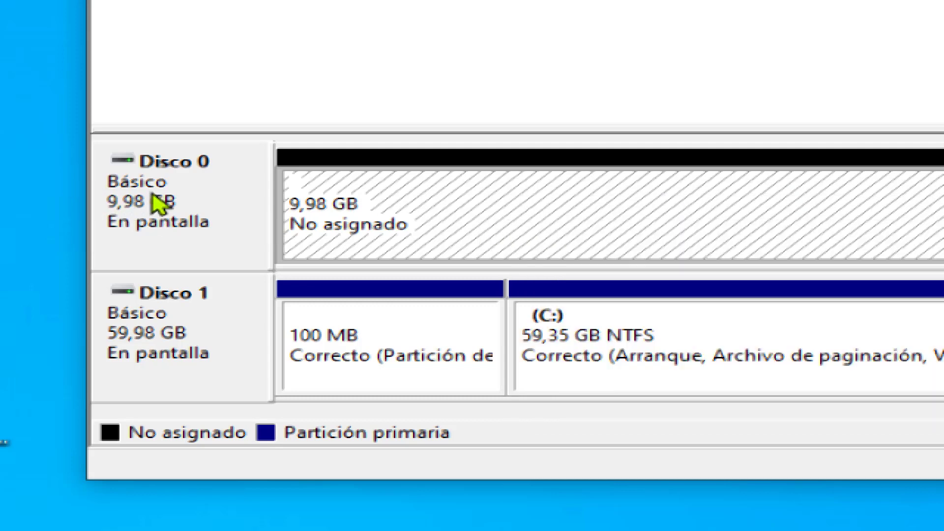
{"action": "right_click", "coordinate": [170, 195]}
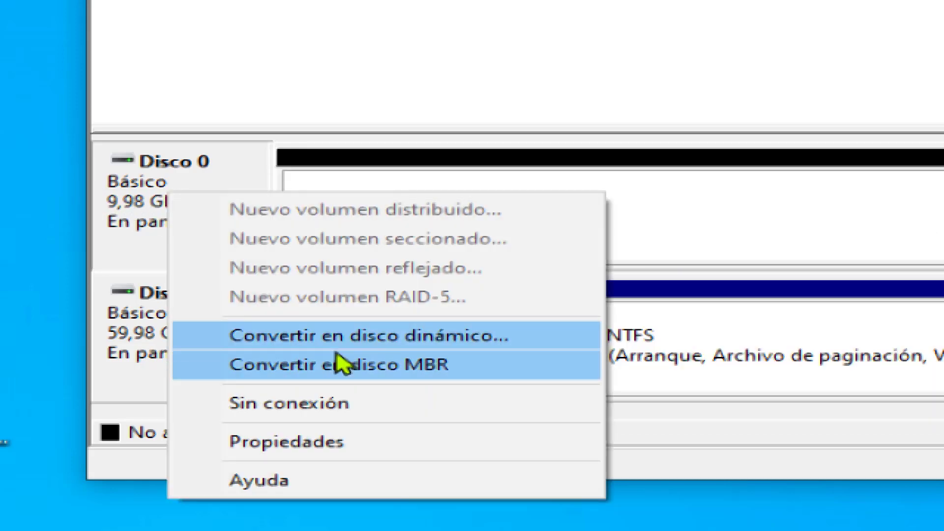
{"action": "left_click", "coordinate": [856, 196]}
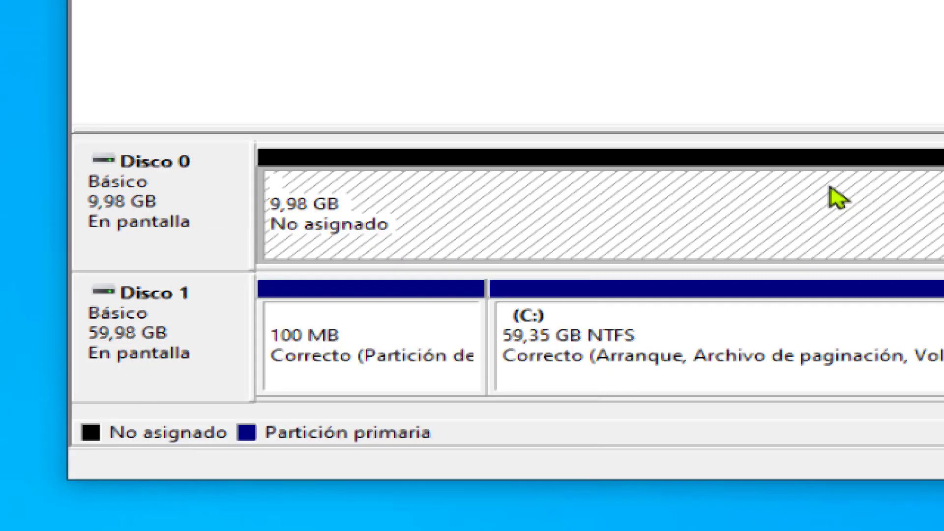
{"action": "right_click", "coordinate": [833, 202]}
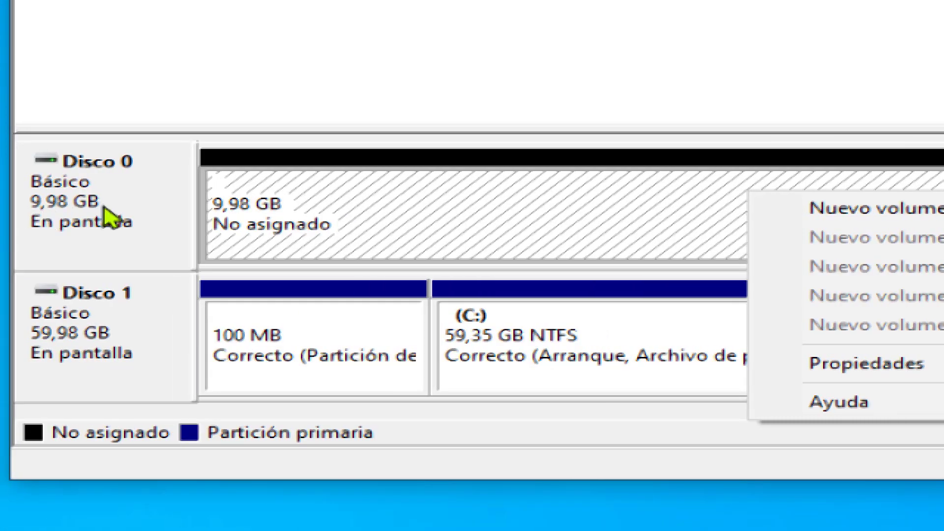
{"action": "right_click", "coordinate": [63, 205]}
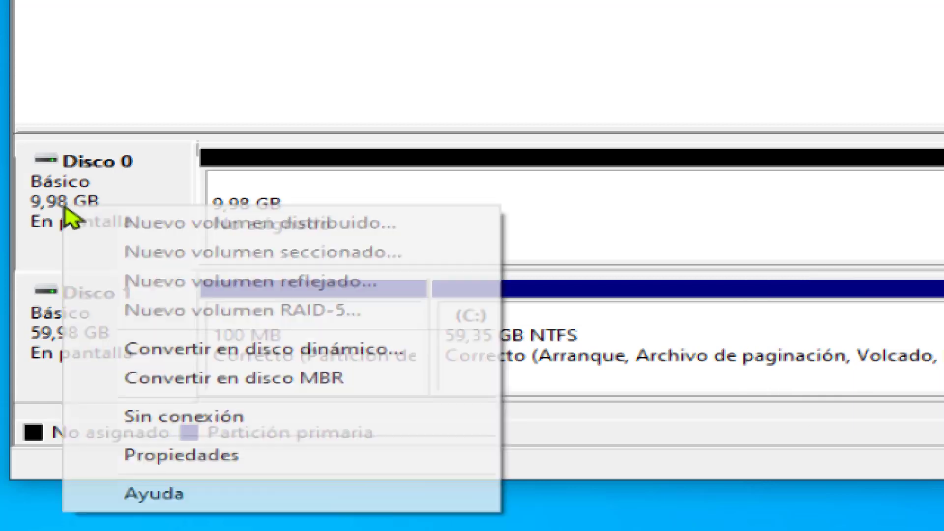
{"action": "left_click", "coordinate": [260, 389]}
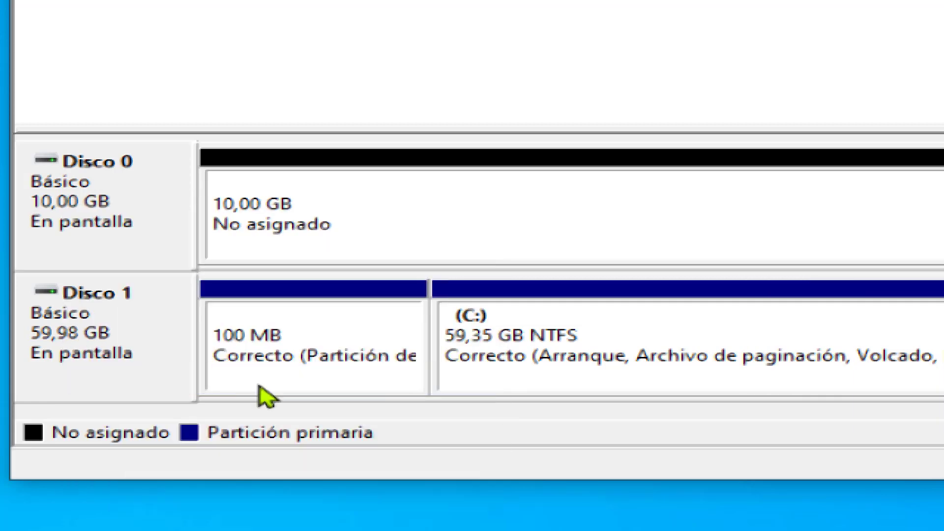
Start a new simple volume in Disco 0's unallocated space, advance to the volume size page and clear the proposed size.
{"action": "right_click", "coordinate": [282, 244]}
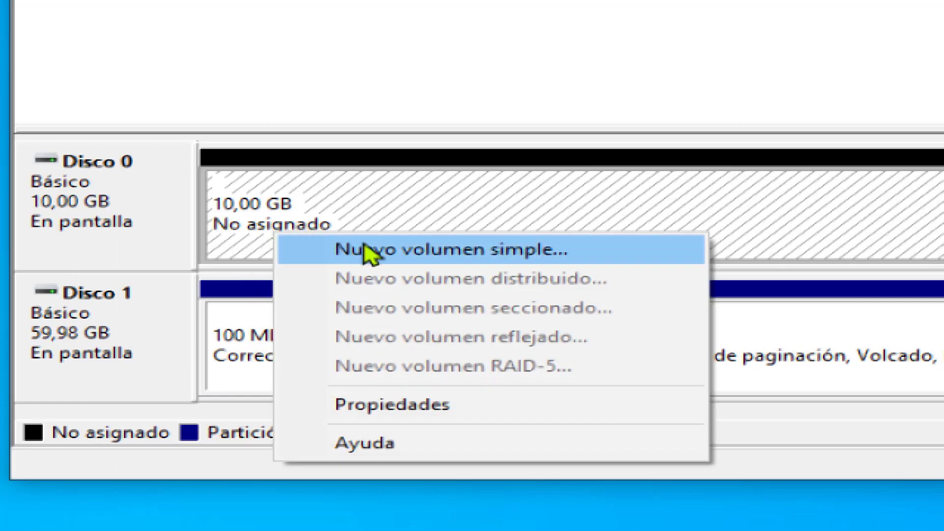
{"action": "left_click", "coordinate": [404, 249]}
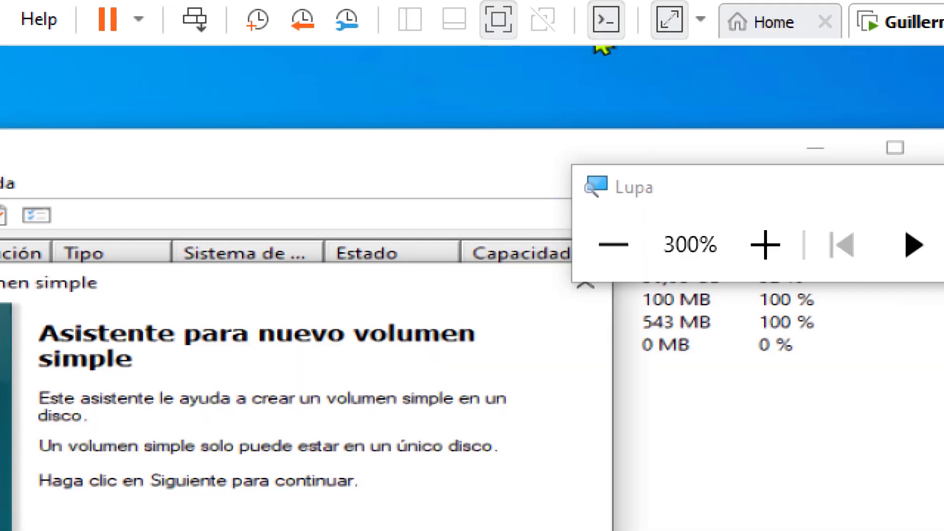
{"action": "left_click", "coordinate": [612, 242]}
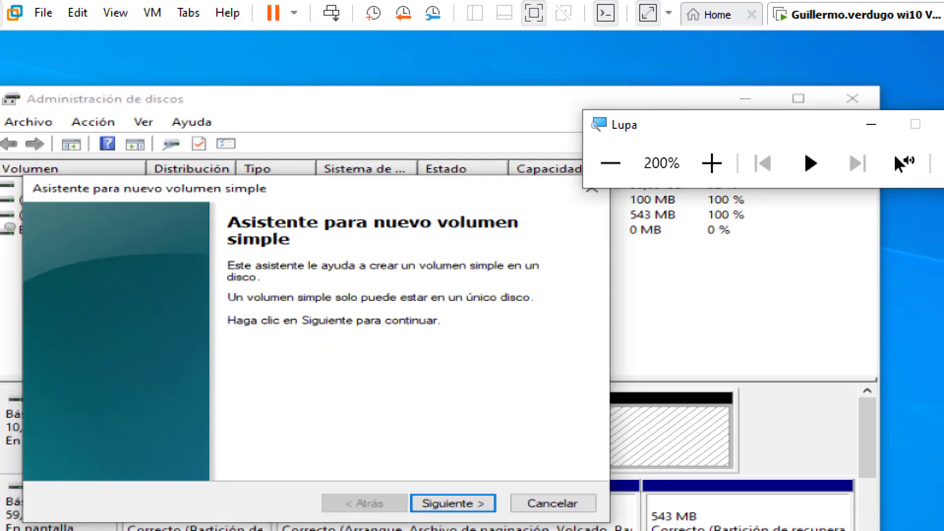
{"action": "left_click", "coordinate": [355, 186]}
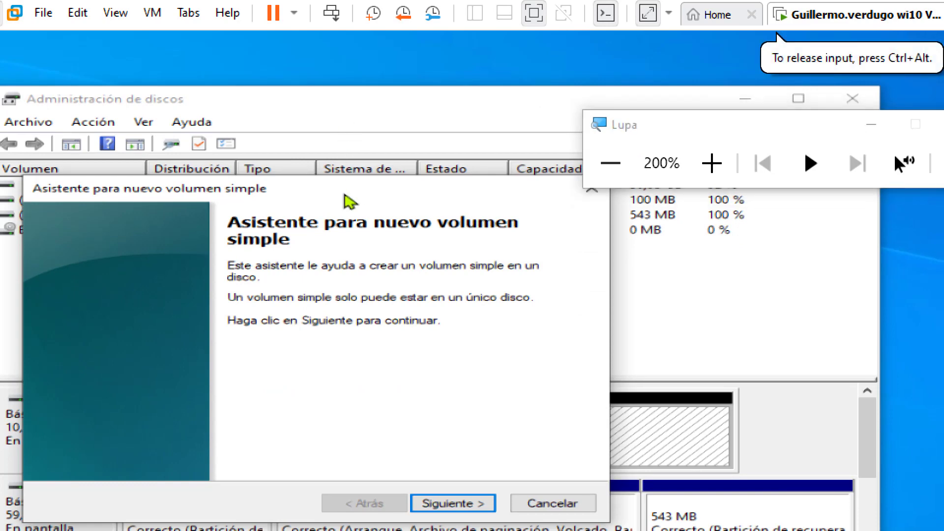
{"action": "left_click_drag", "start_coordinate": [349, 195], "coordinate": [339, 112]}
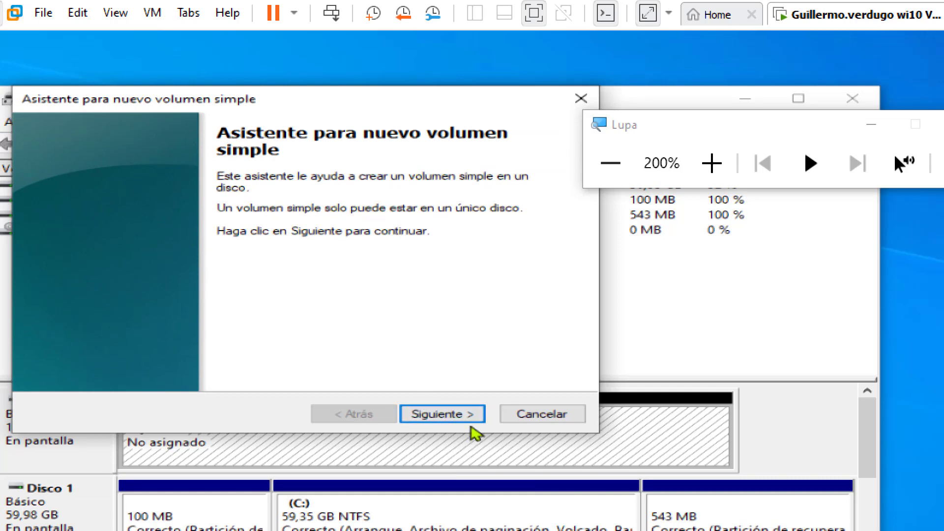
{"action": "left_click", "coordinate": [470, 426]}
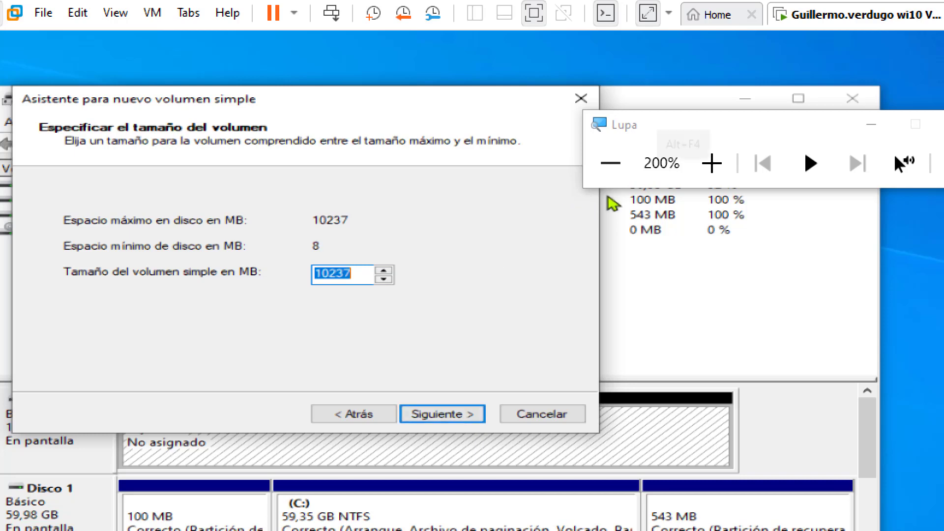
{"action": "key", "text": "super+plus"}
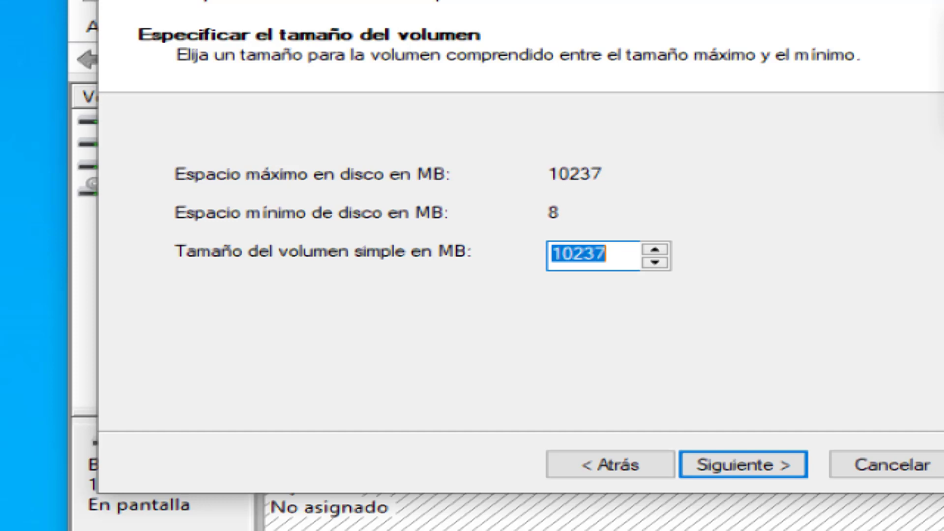
{"action": "key", "text": "BackSpace"}
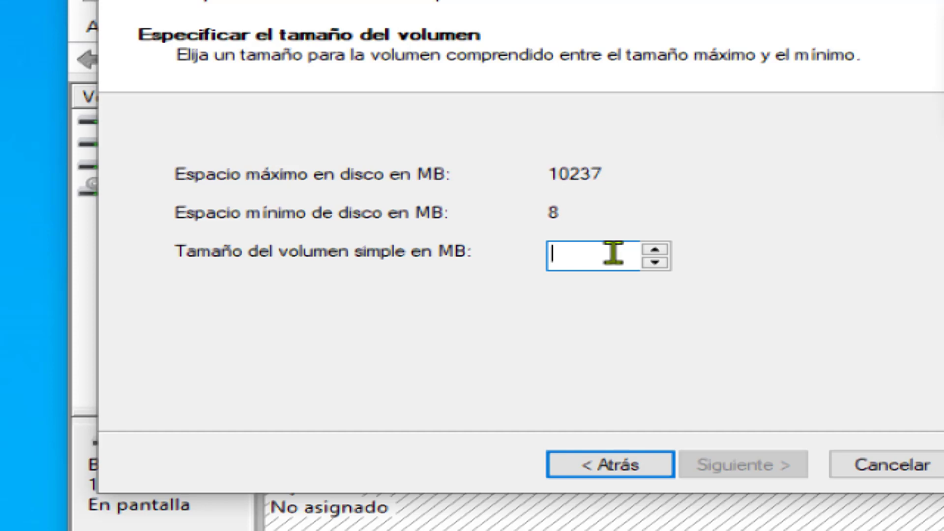
Open the calculator in the virtual machine, reset the magnification to 100% and move the magnifier clear of the calculator display.
{"action": "key", "text": "super"}
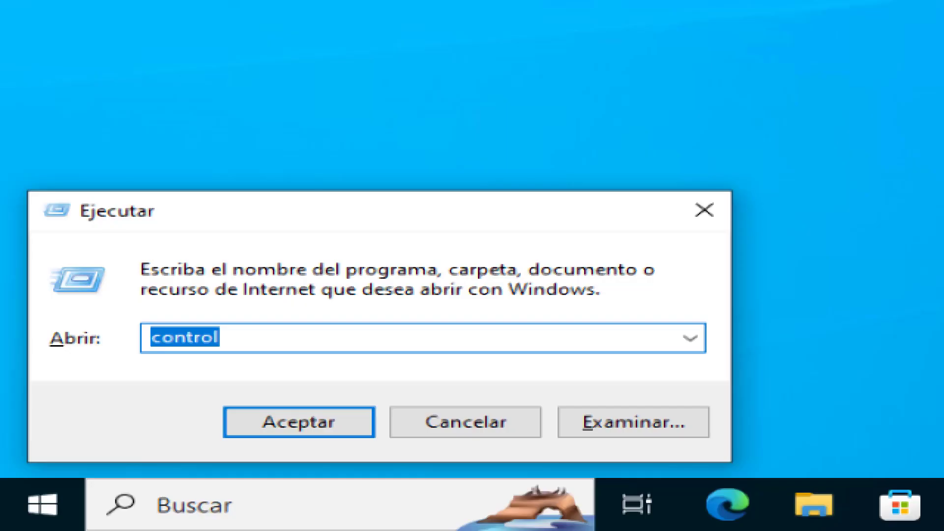
{"action": "type", "text": "ca"}
{"action": "key", "text": "Down"}
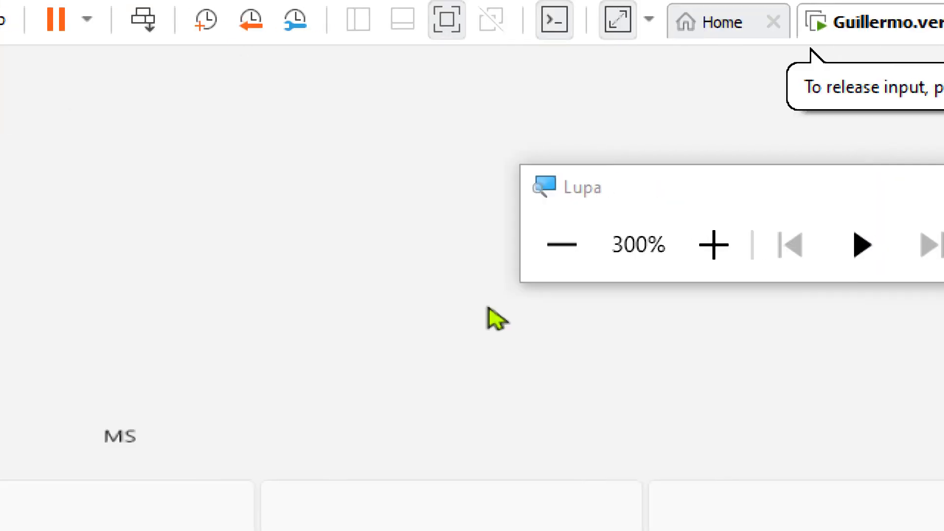
{"action": "left_click", "coordinate": [559, 221]}
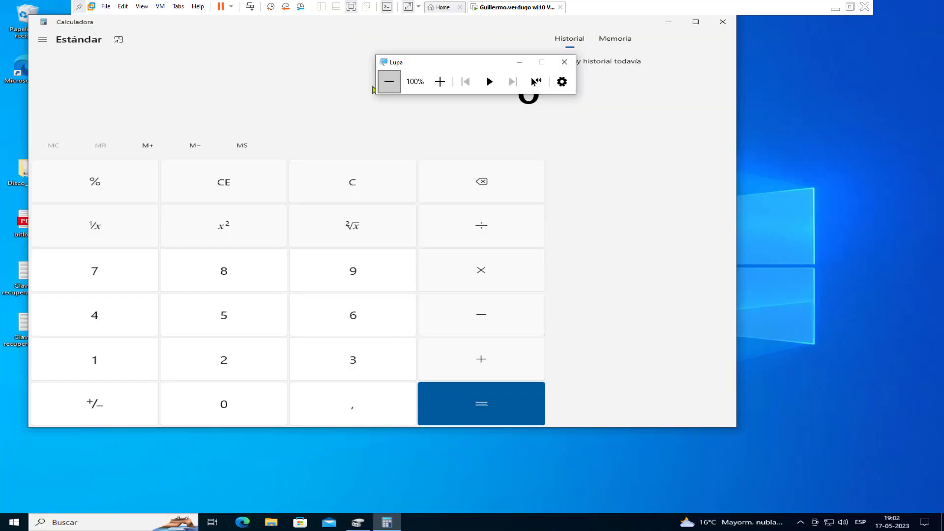
{"action": "left_click", "coordinate": [372, 89]}
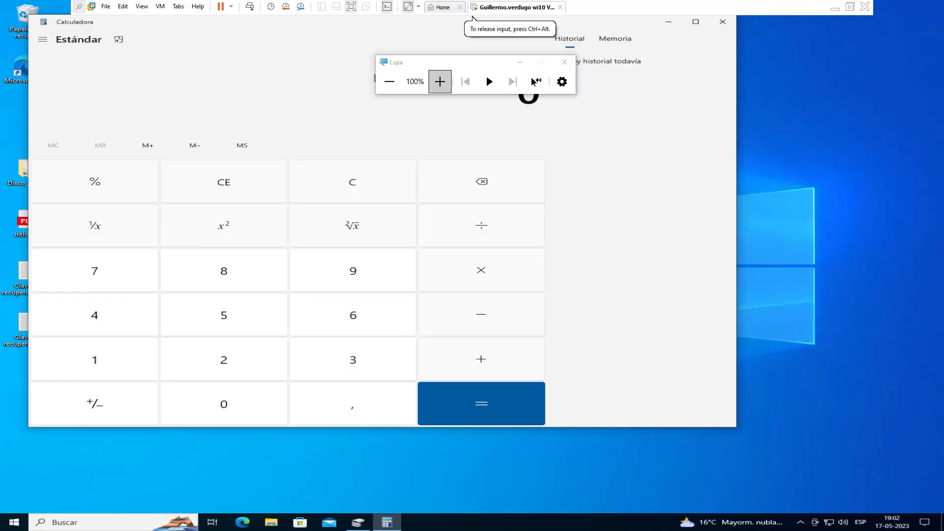
{"action": "left_click_drag", "start_coordinate": [452, 63], "coordinate": [657, 97]}
Calculate 1024 divided by 2 in the calculator, then clear the display.
{"action": "left_click", "coordinate": [467, 126]}
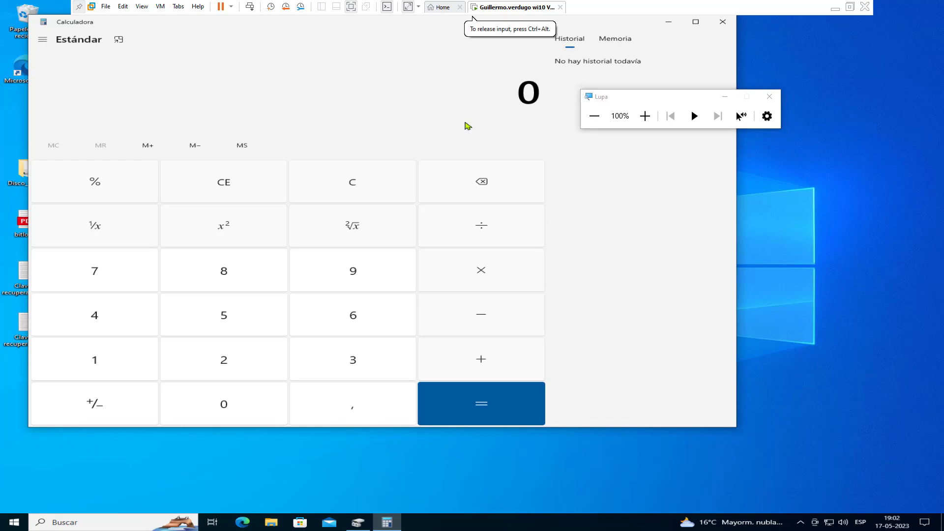
{"action": "type", "text": "102"}
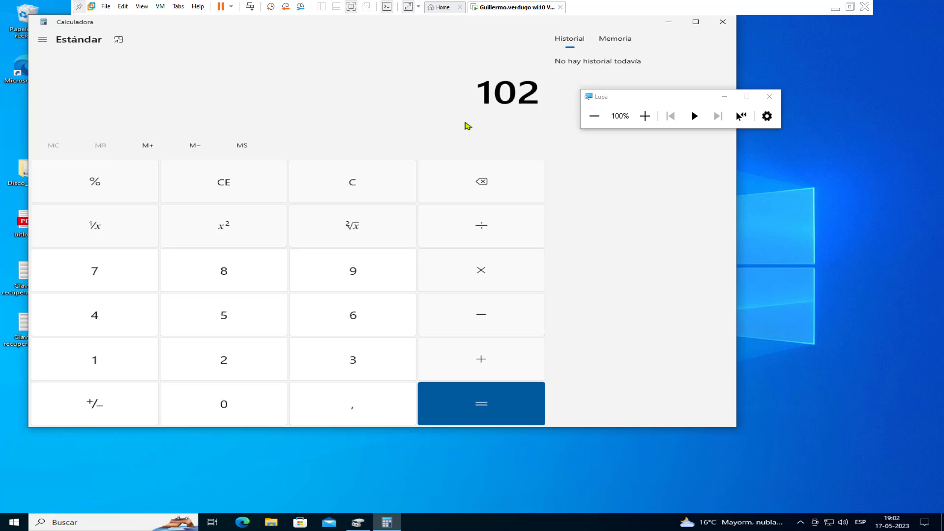
{"action": "type", "text": "4/2"}
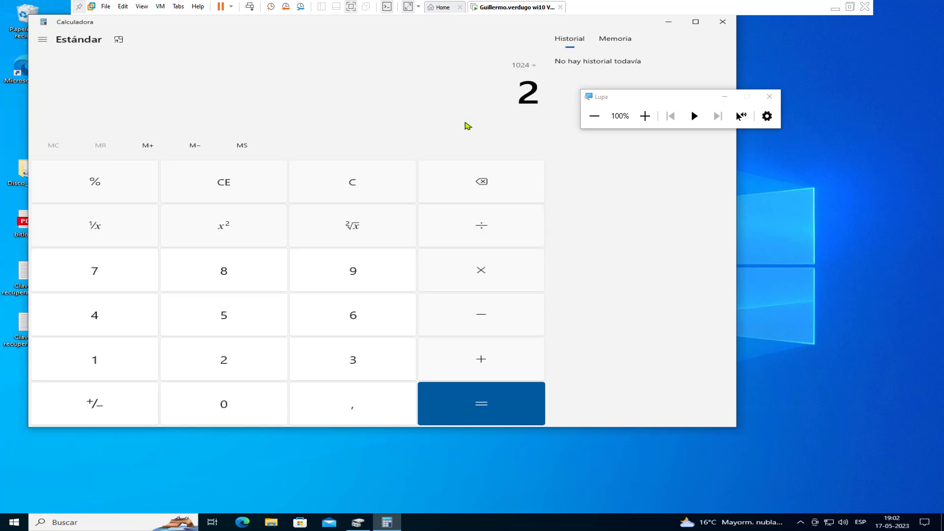
{"action": "key", "text": "Return"}
{"action": "key", "text": "Escape"}
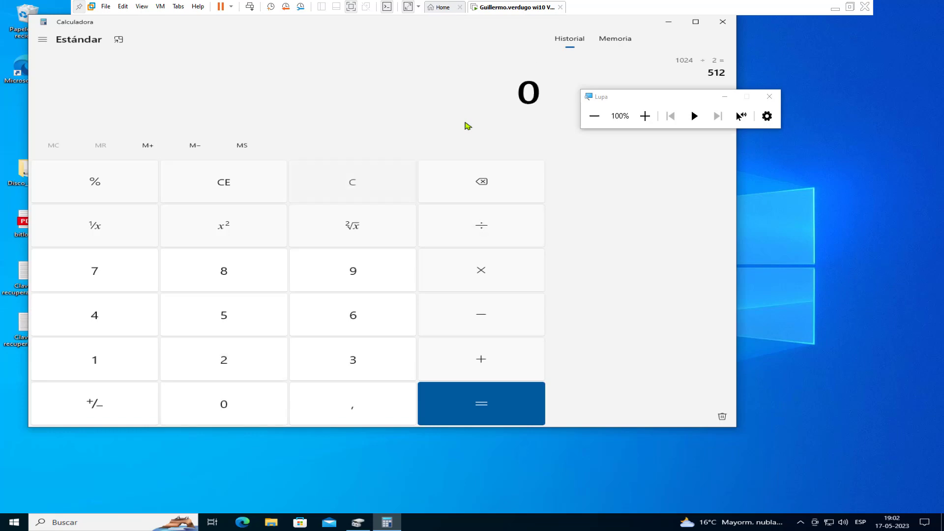
Calculate 1024 plus 512 in the calculator and clear the display.
{"action": "type", "text": "12"}
{"action": "key", "text": "BackSpace"}
{"action": "type", "text": "024"}
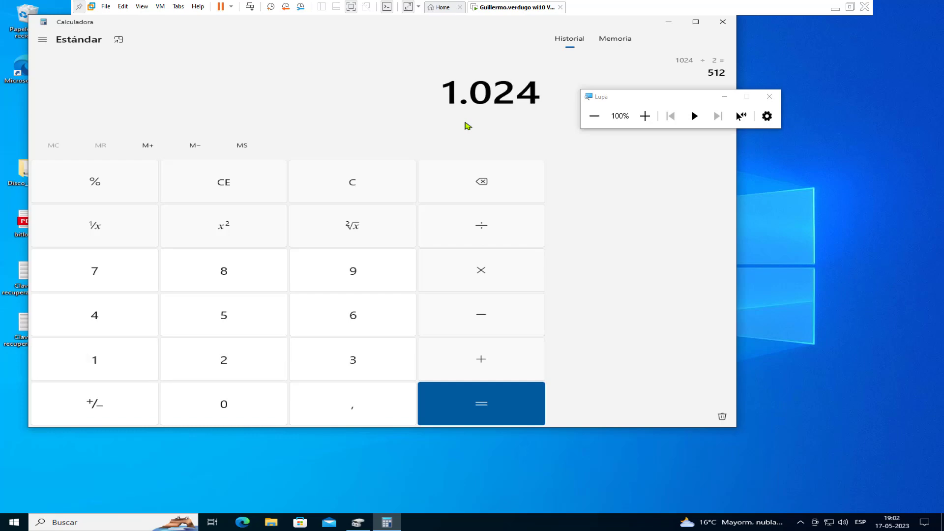
{"action": "type", "text": " + 512"}
{"action": "key", "text": "Return"}
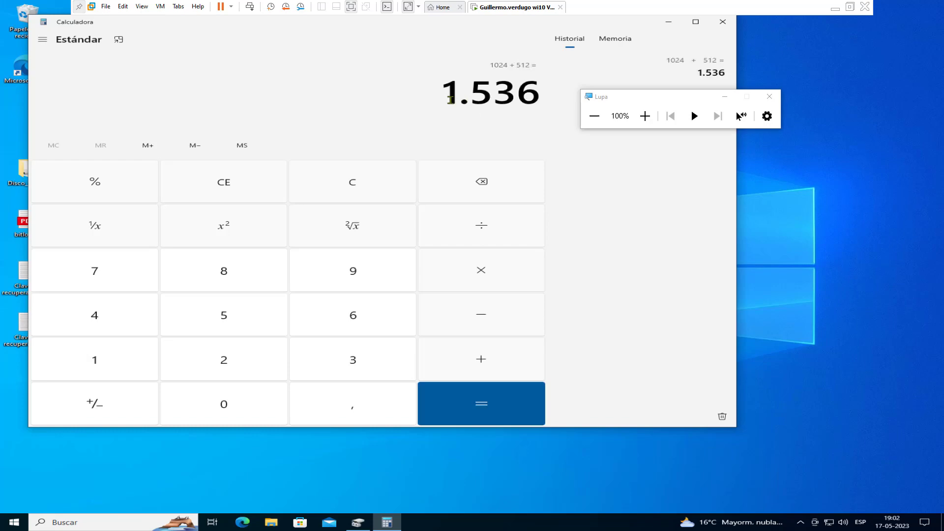
{"action": "left_click_drag", "start_coordinate": [451, 100], "coordinate": [518, 108]}
{"action": "key", "text": "Escape"}
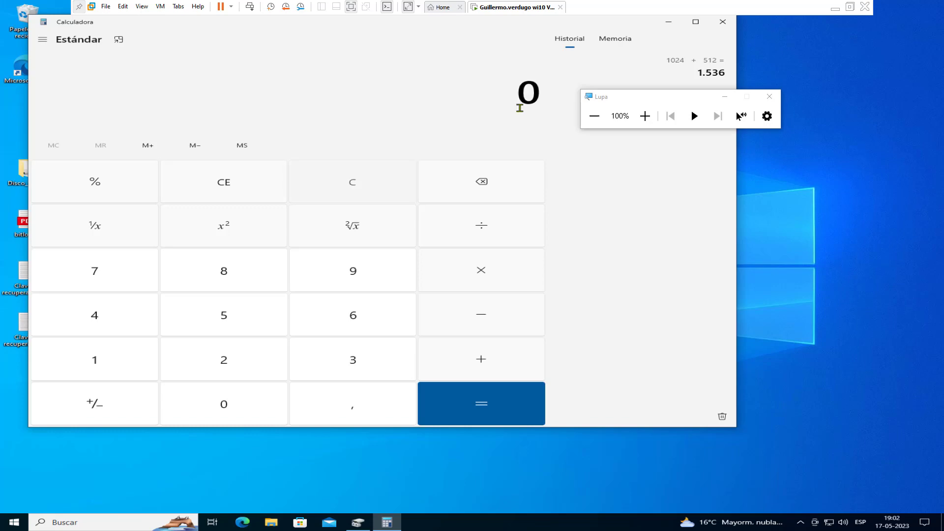
Repeat the division of 1024 by 2 in the calculator and clear the result.
{"action": "type", "text": "1024"}
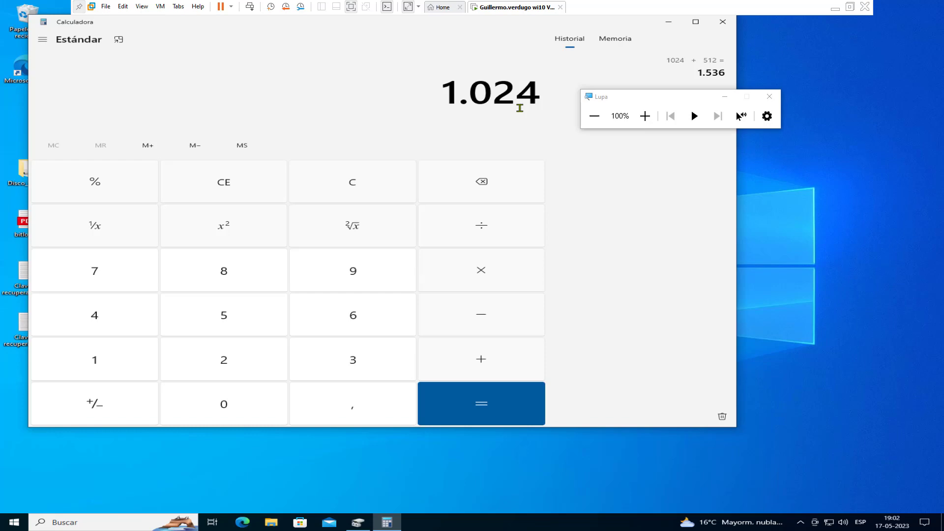
{"action": "key", "text": "slash"}
{"action": "type", "text": "2"}
{"action": "key", "text": "Return"}
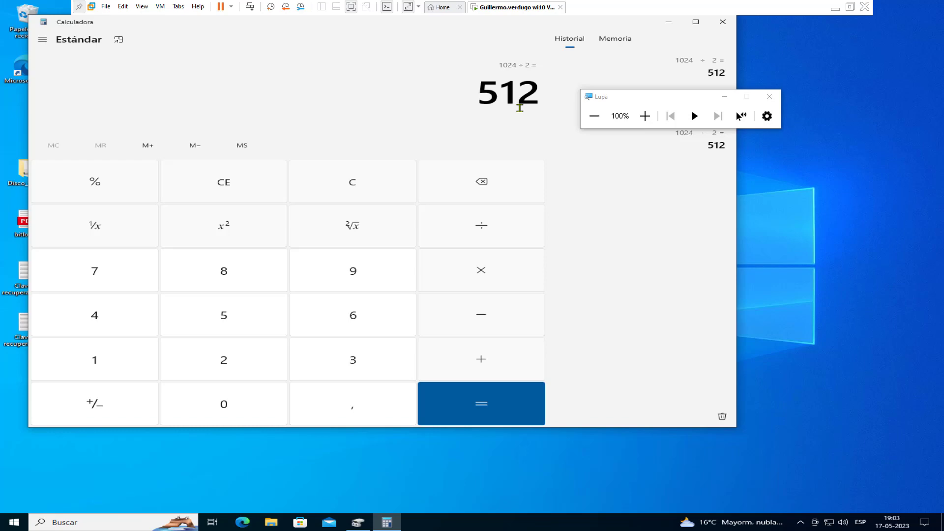
{"action": "key", "text": "Escape"}
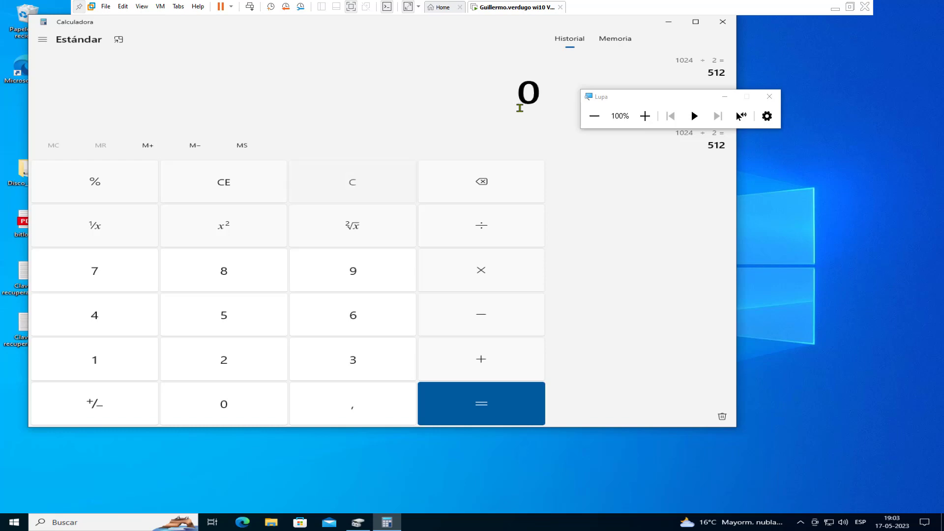
Repeat the sum of 1024 and 512 to get the volume size in MB, and minimize the calculator.
{"action": "type", "text": "1.024"}
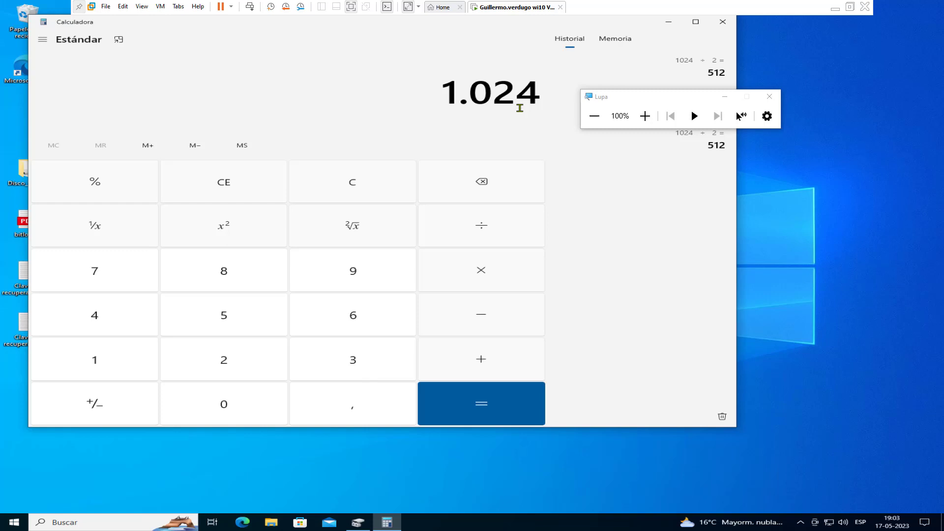
{"action": "key", "text": "plus"}
{"action": "type", "text": "52"}
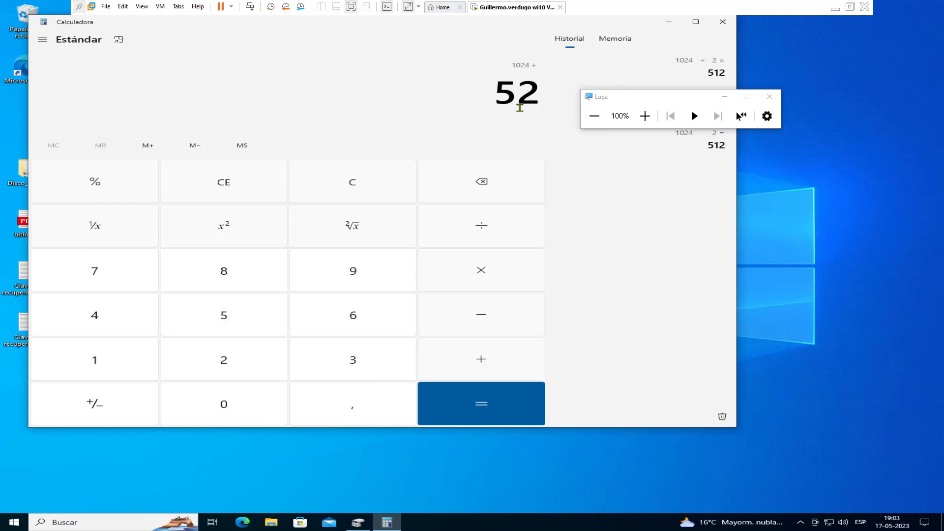
{"action": "key", "text": "BackSpace"}
{"action": "type", "text": "12"}
{"action": "key", "text": "Return"}
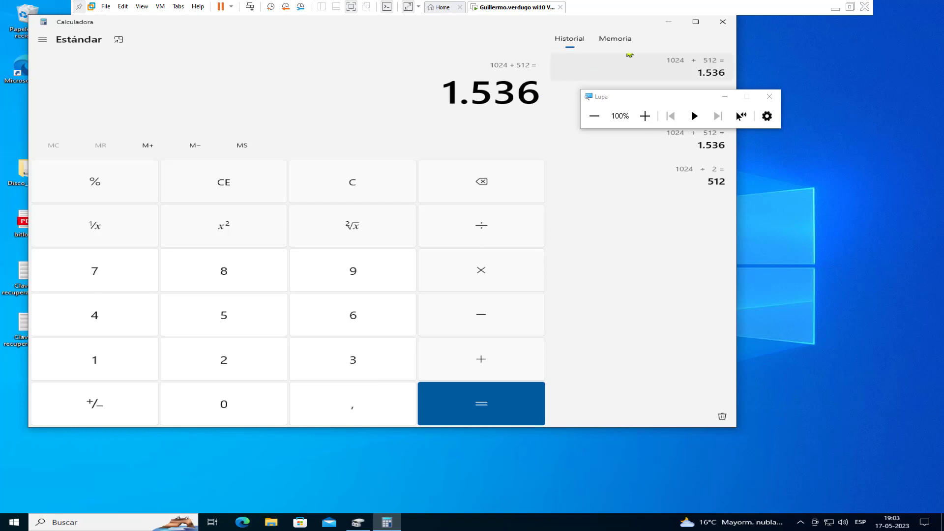
{"action": "left_click", "coordinate": [669, 21]}
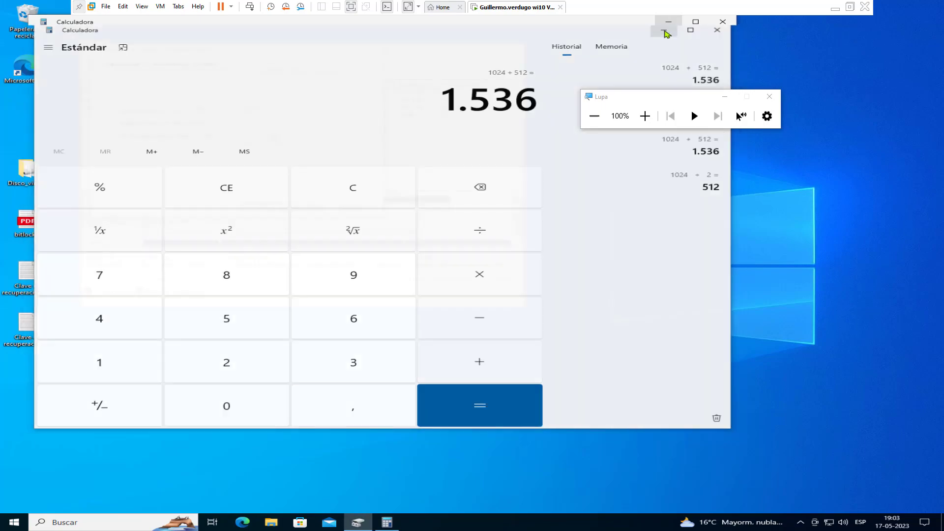
Magnify the screen to 200% and set the new simple volume's size to 1536 MB.
{"action": "left_click", "coordinate": [645, 116]}
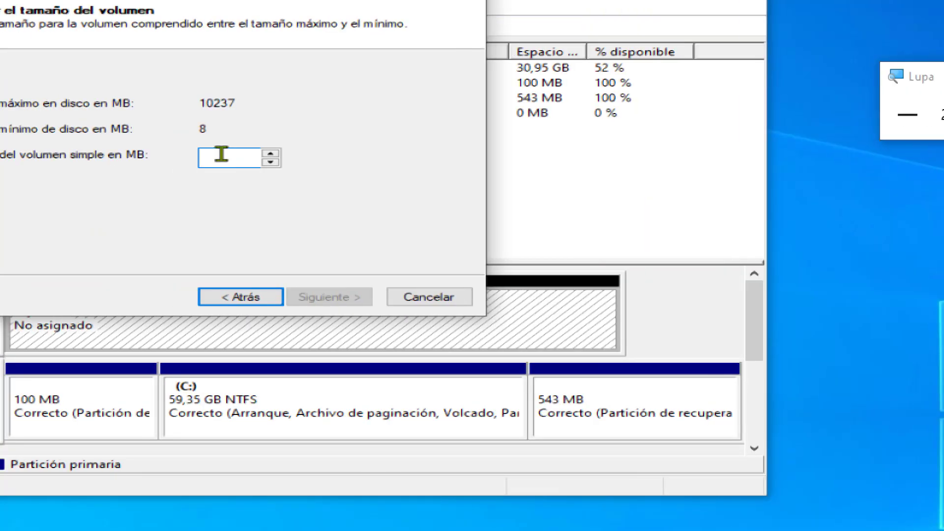
{"action": "type", "text": "1536"}
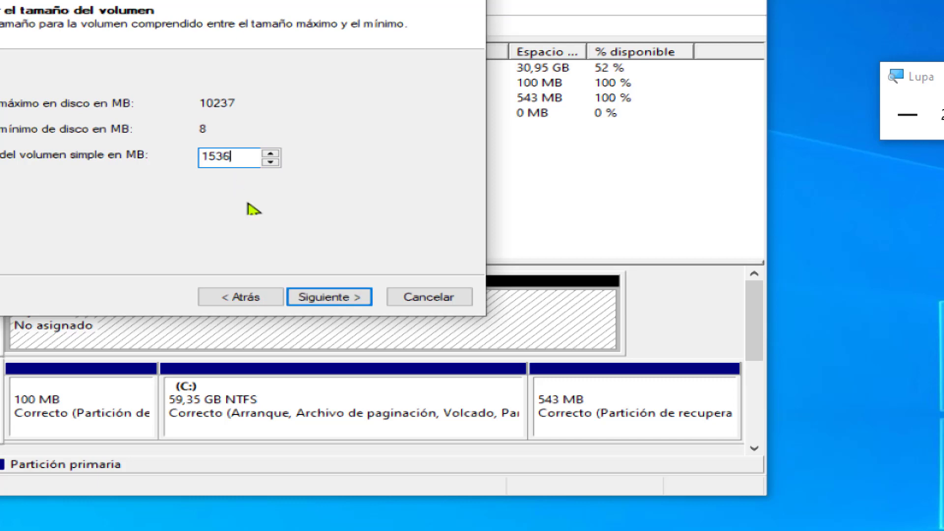
{"action": "left_click", "coordinate": [329, 303]}
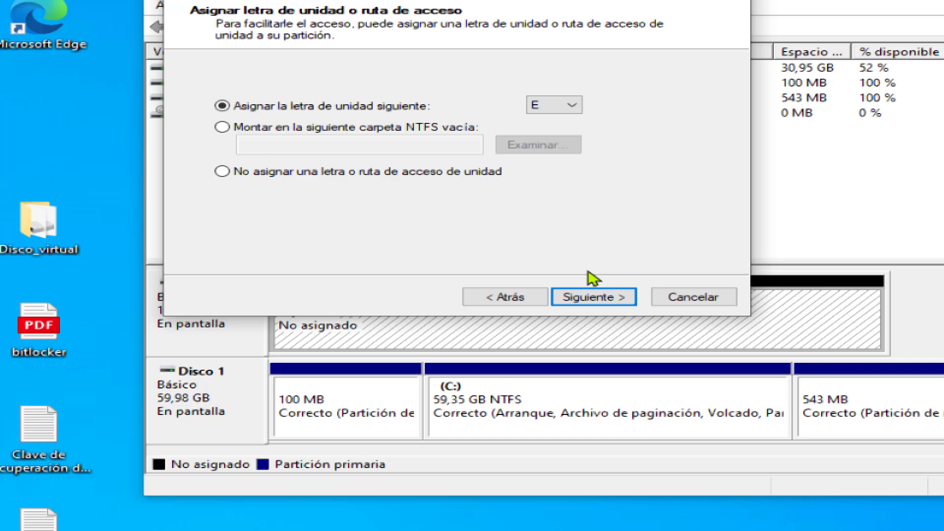
Look through the available drive letters and keep letter E for the new volume.
{"action": "left_click", "coordinate": [561, 107]}
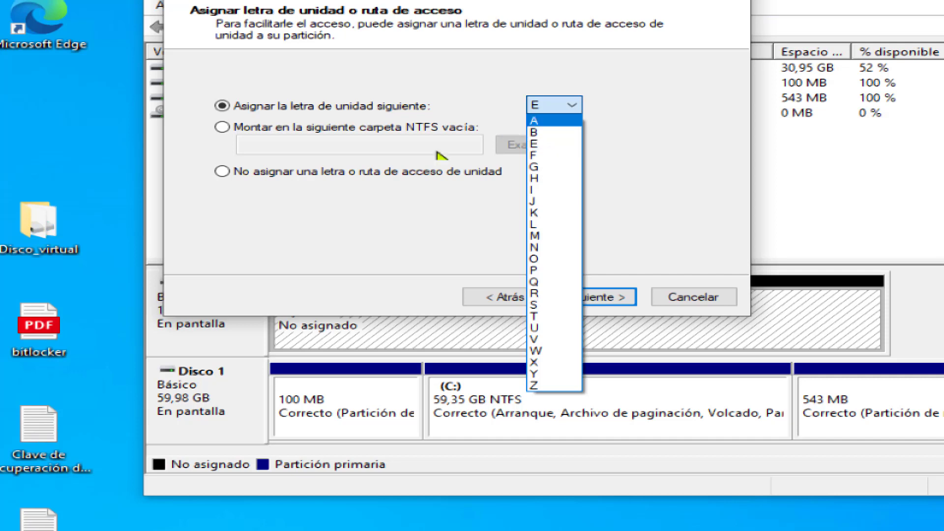
{"action": "left_click", "coordinate": [379, 231]}
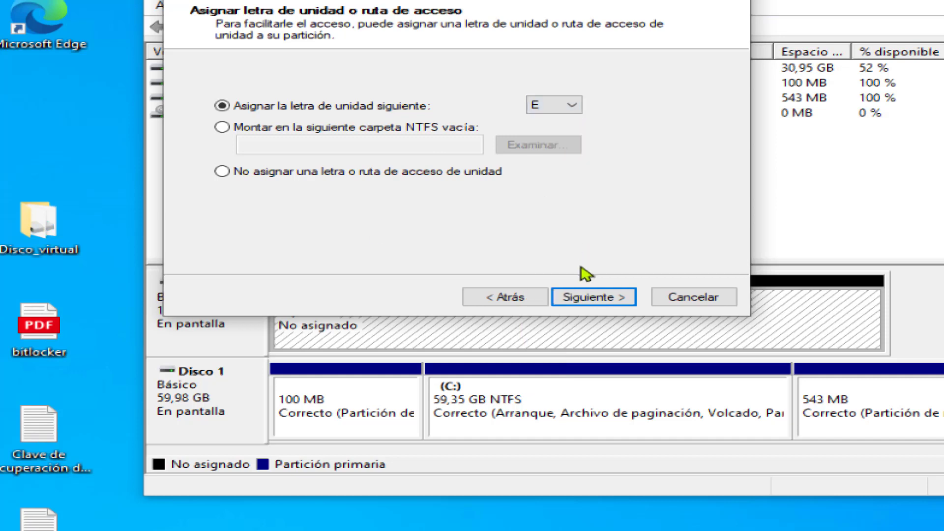
{"action": "left_click", "coordinate": [580, 301]}
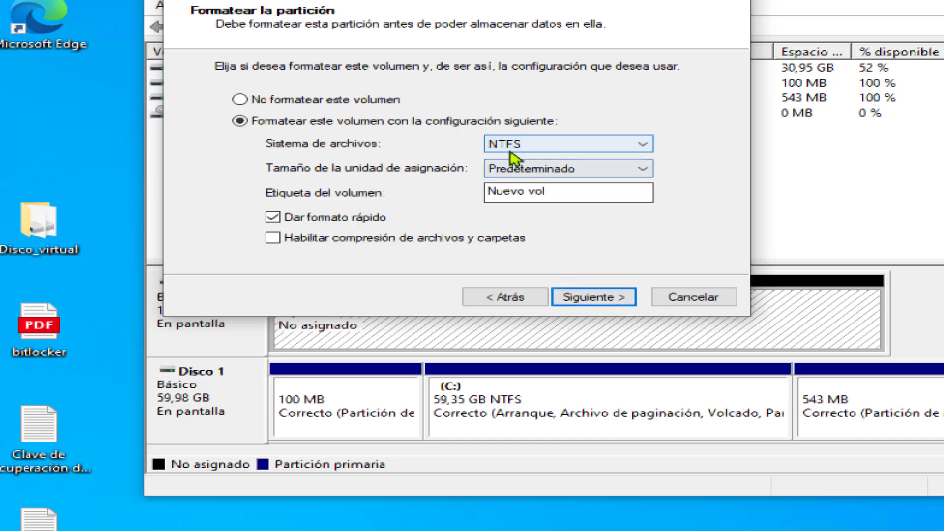
Keep NTFS with the default allocation unit size and quick format, and finish creating the volume.
{"action": "left_click", "coordinate": [489, 153]}
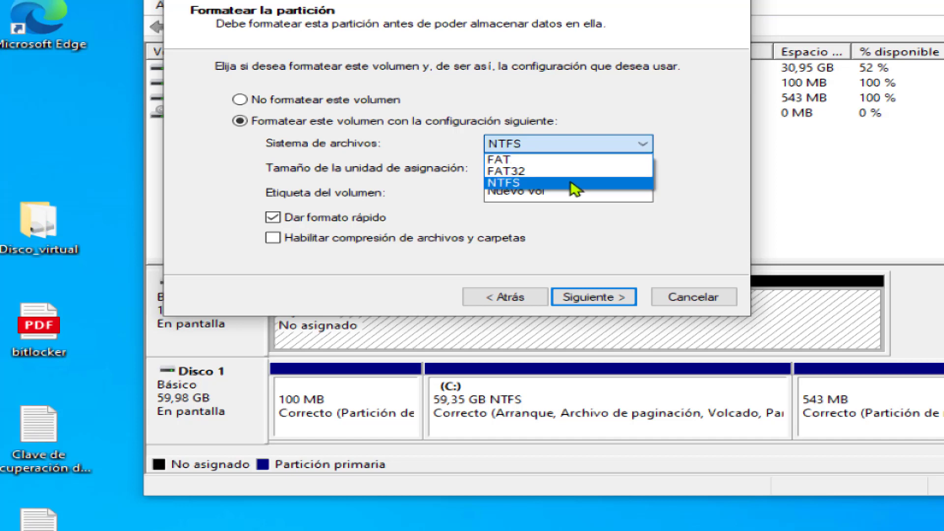
{"action": "left_click", "coordinate": [539, 184]}
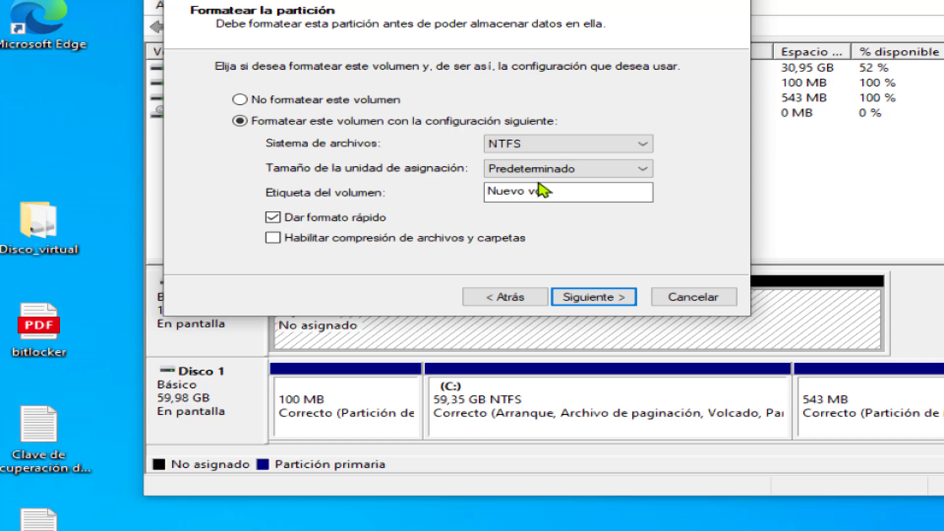
{"action": "left_click", "coordinate": [583, 303]}
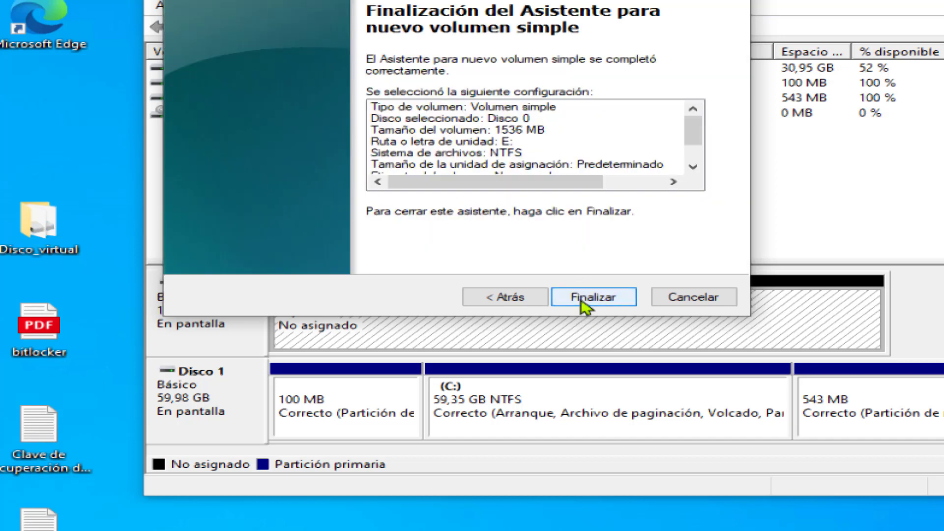
{"action": "left_click", "coordinate": [585, 302]}
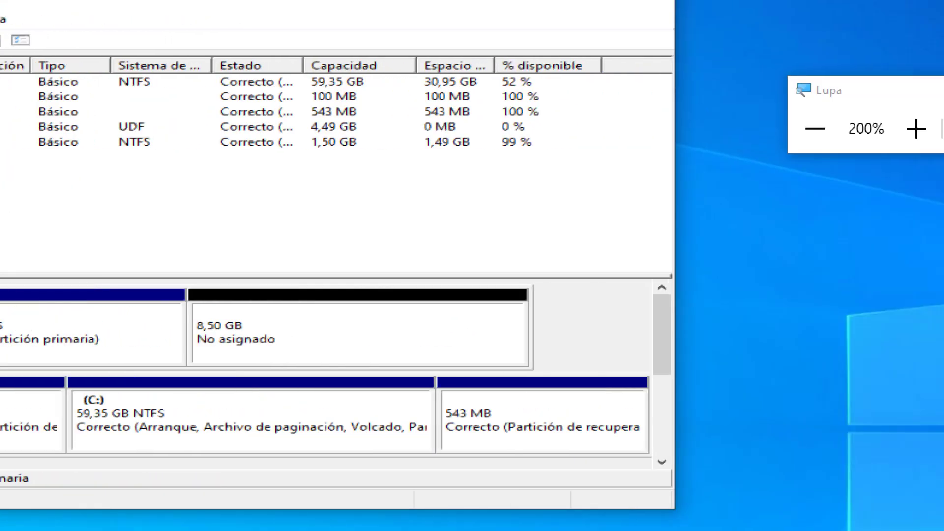
Examine the new E: drive under Este equipo at 100% and 200% magnification, and move the magnifier controls aside.
{"action": "left_click", "coordinate": [815, 129]}
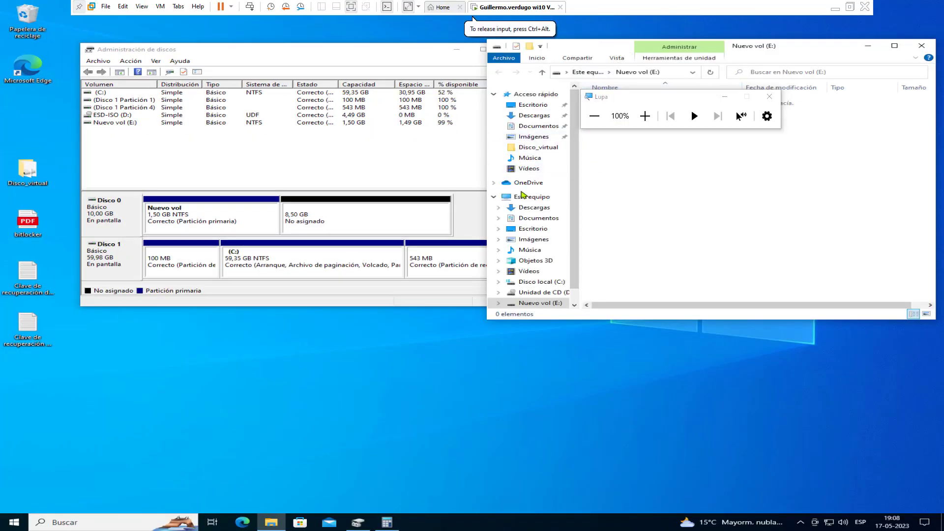
{"action": "left_click", "coordinate": [523, 196]}
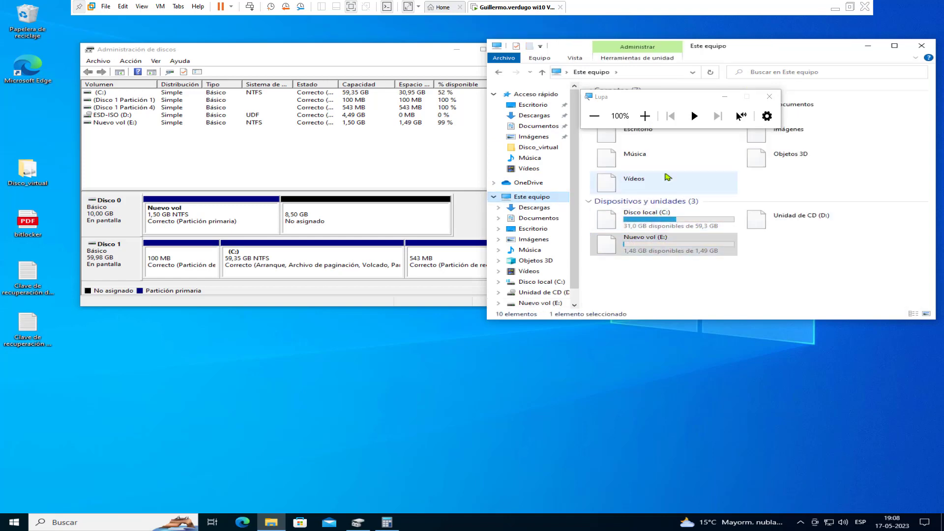
{"action": "left_click", "coordinate": [645, 116]}
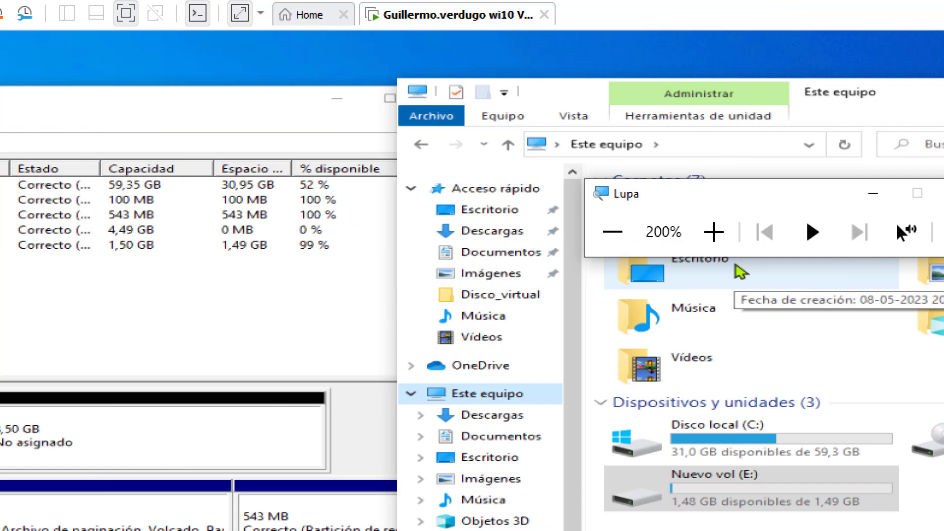
{"action": "left_click_drag", "start_coordinate": [689, 194], "coordinate": [30, 93]}
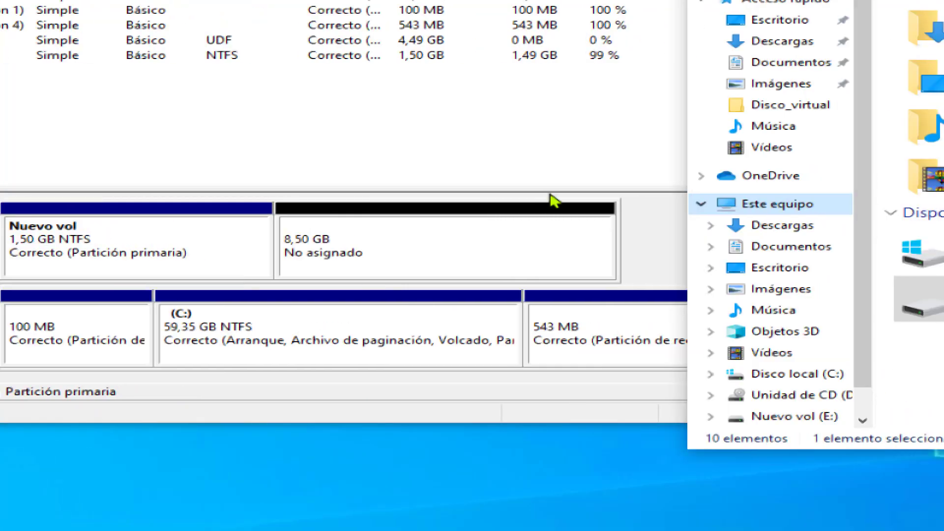
Start a new simple volume in the 8,50 GB unallocated space of Disco 0 and set its size to 1536 MB.
{"action": "right_click", "coordinate": [315, 227]}
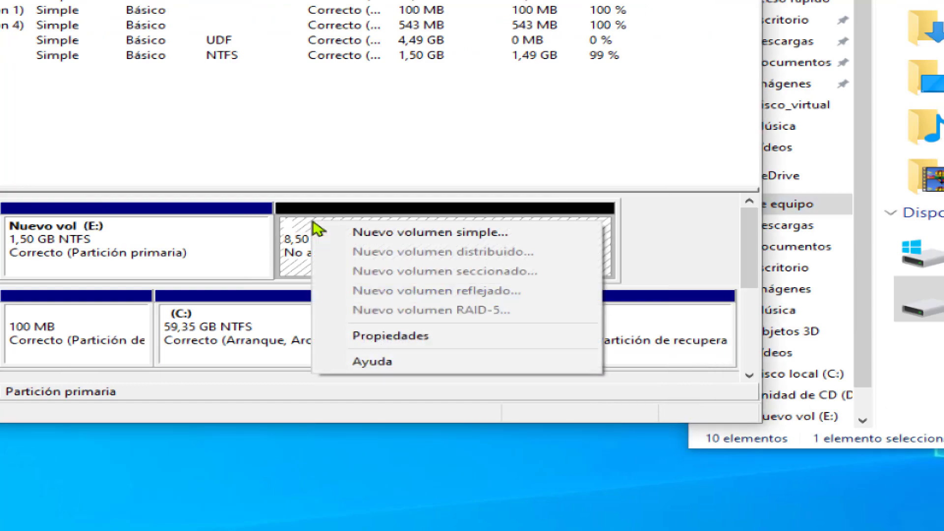
{"action": "left_click", "coordinate": [374, 240]}
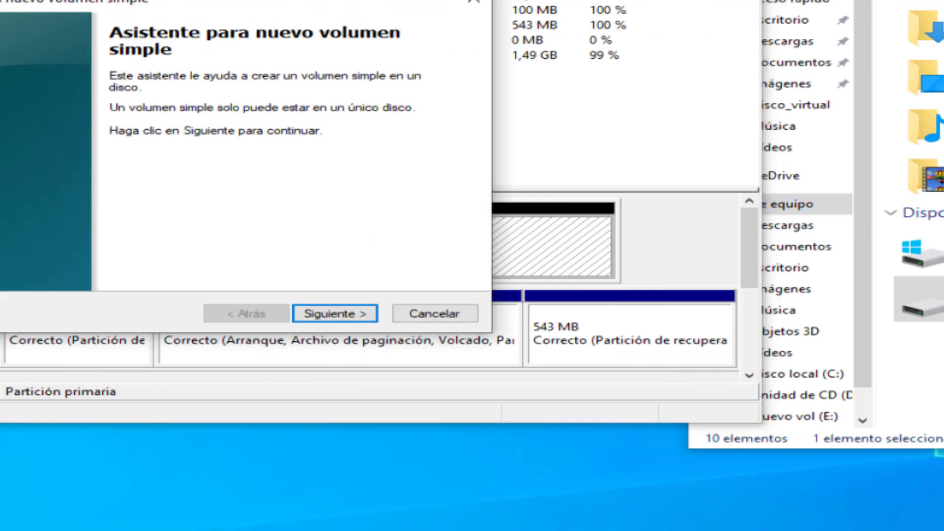
{"action": "left_click", "coordinate": [314, 313]}
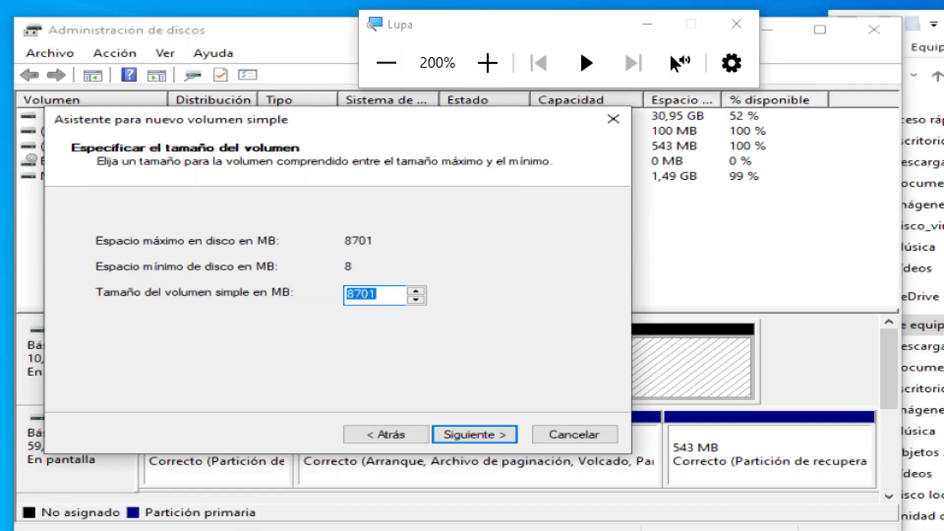
{"action": "type", "text": "153"}
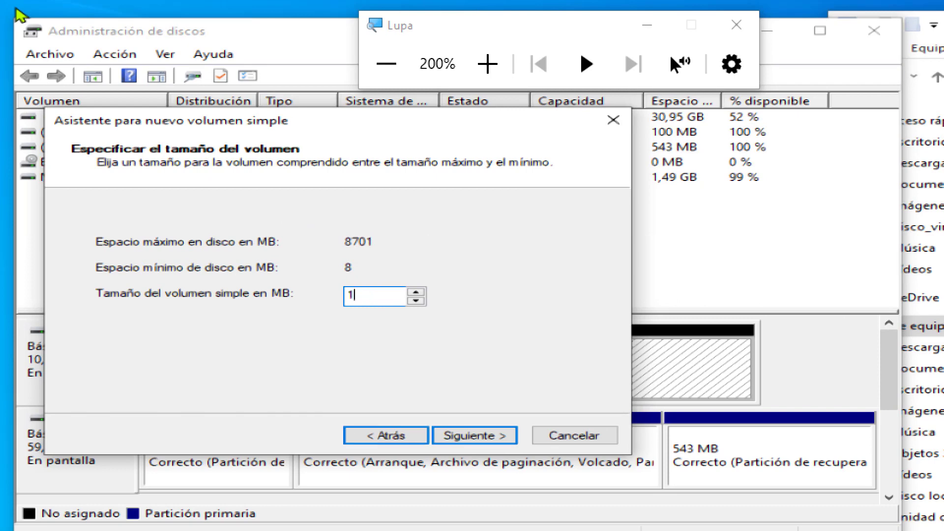
{"action": "type", "text": "6"}
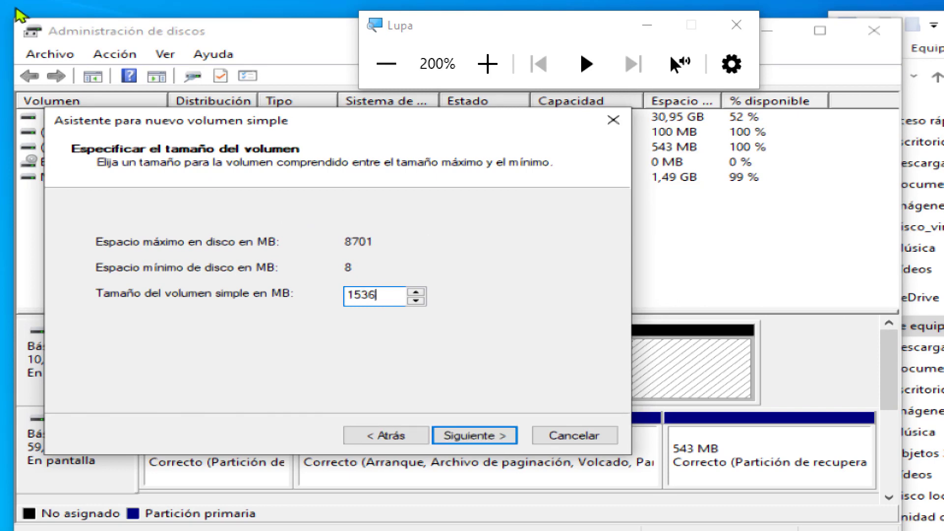
{"action": "key", "text": "Return"}
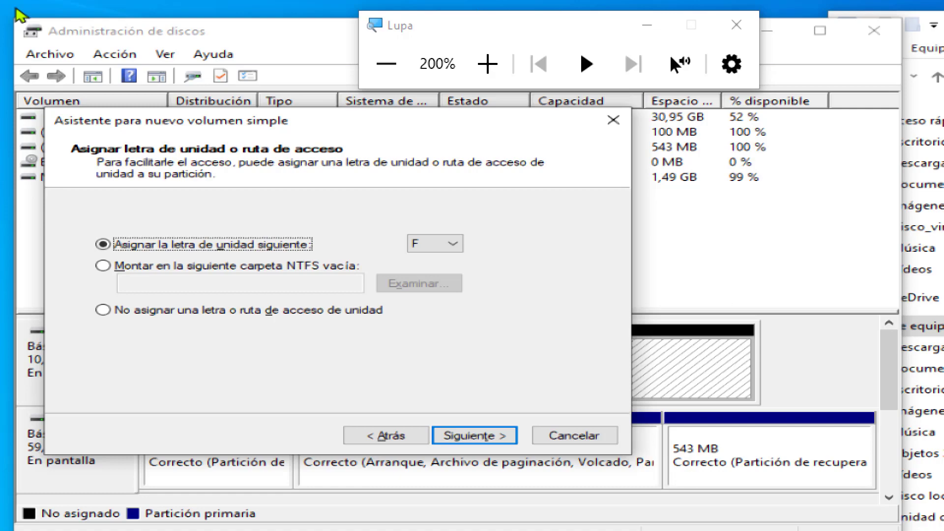
Keep drive letter F and the default NTFS quick format, finish creating the volume and return to disk management.
{"action": "key", "text": "Return"}
{"action": "key", "text": "Return"}
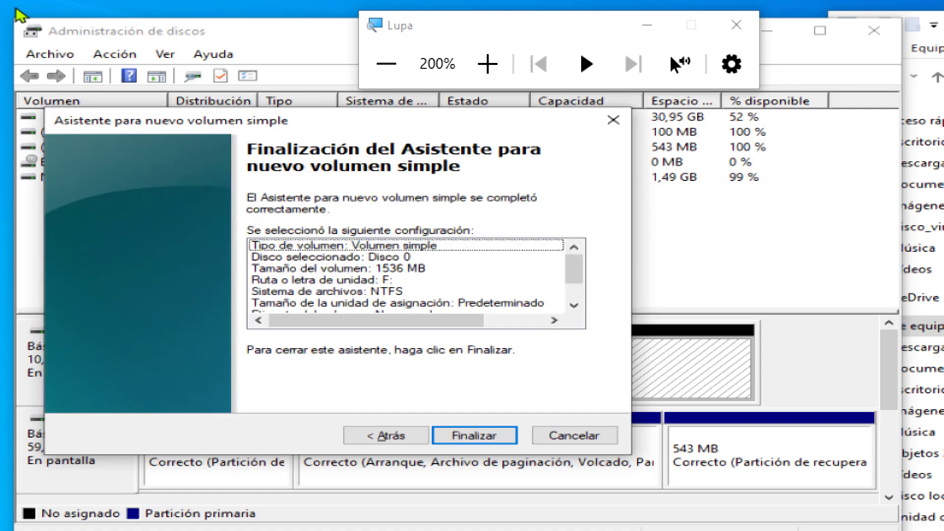
{"action": "key", "text": "Return"}
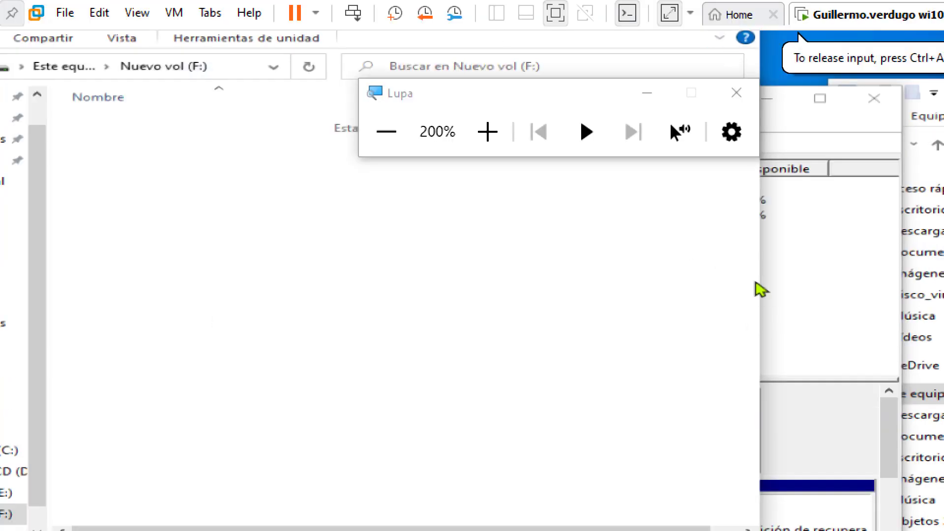
{"action": "left_click", "coordinate": [827, 317]}
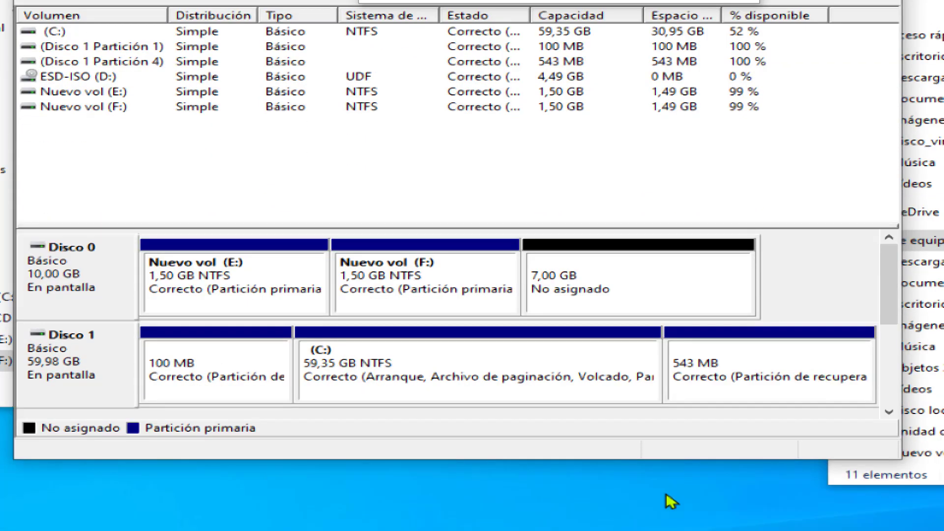
Start another simple volume in the 7,00 GB unallocated space of Disco 0 and set its size to 1536 MB.
{"action": "right_click", "coordinate": [561, 290]}
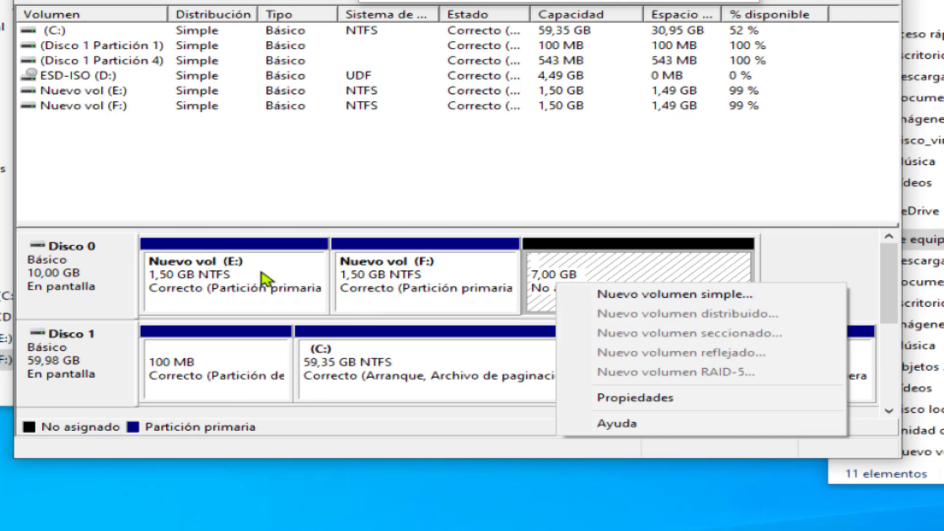
{"action": "left_click", "coordinate": [431, 288]}
{"action": "right_click", "coordinate": [576, 295]}
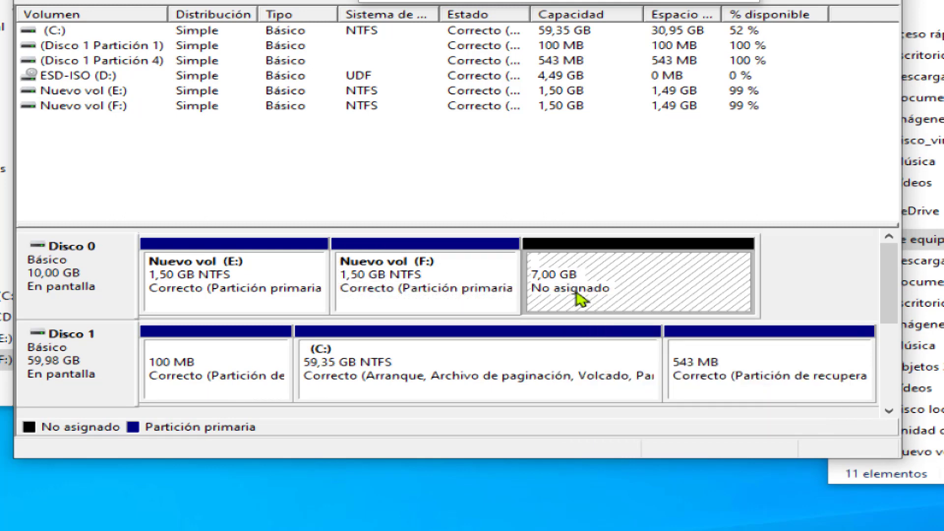
{"action": "left_click", "coordinate": [621, 303]}
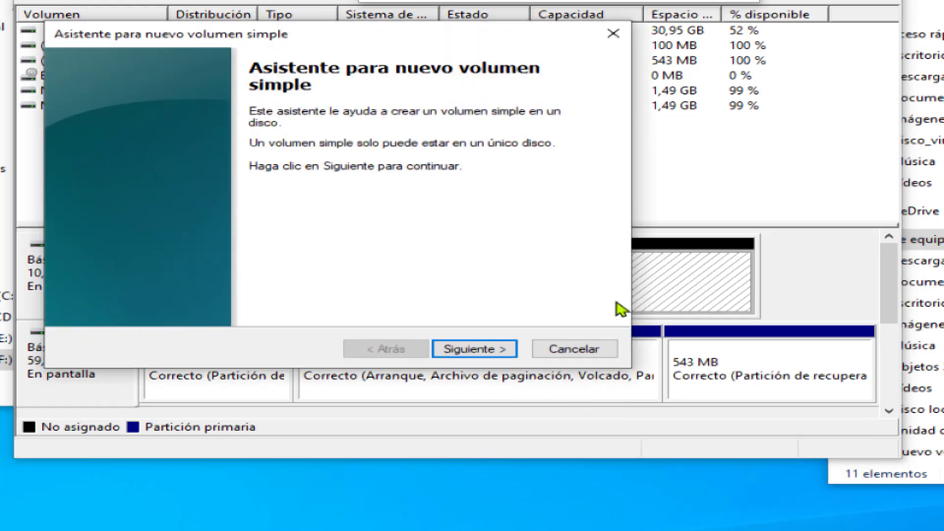
{"action": "key", "text": "Return"}
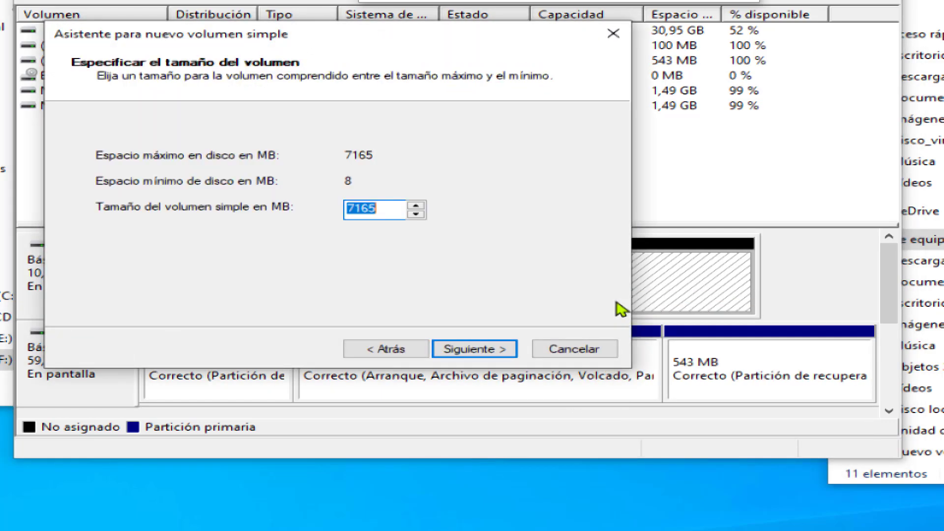
{"action": "type", "text": "1350"}
{"action": "key", "text": "BackSpace"}
{"action": "key", "text": "BackSpace"}
{"action": "key", "text": "BackSpace"}
{"action": "type", "text": "536"}
{"action": "key", "text": "Return"}
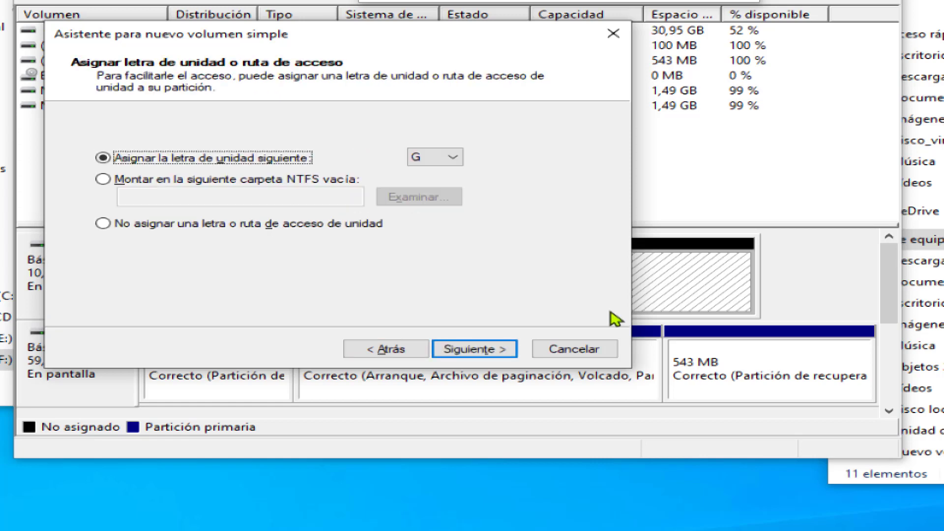
Keep drive letter G and the default NTFS quick format, finish creating the volume and close its Explorer window.
{"action": "key", "text": "Return"}
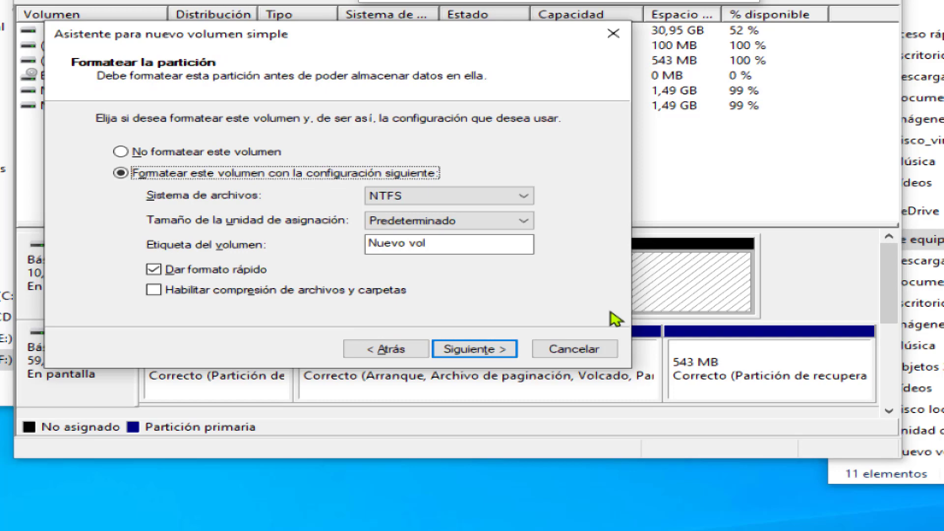
{"action": "key", "text": "Return"}
{"action": "key", "text": "Return"}
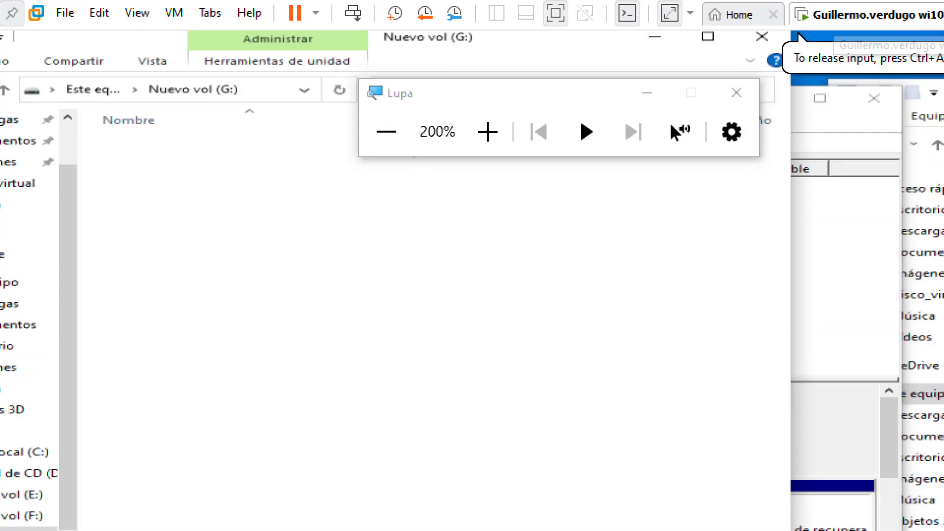
{"action": "left_click", "coordinate": [764, 41]}
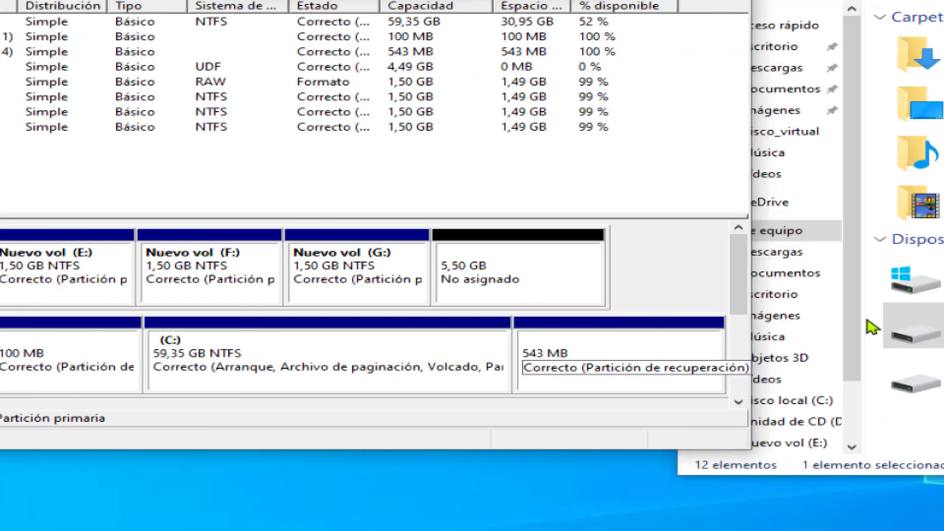
Create an NTFS simple volume with letter H from all 5629 MB of unallocated space and close its Explorer window.
{"action": "right_click", "coordinate": [527, 244]}
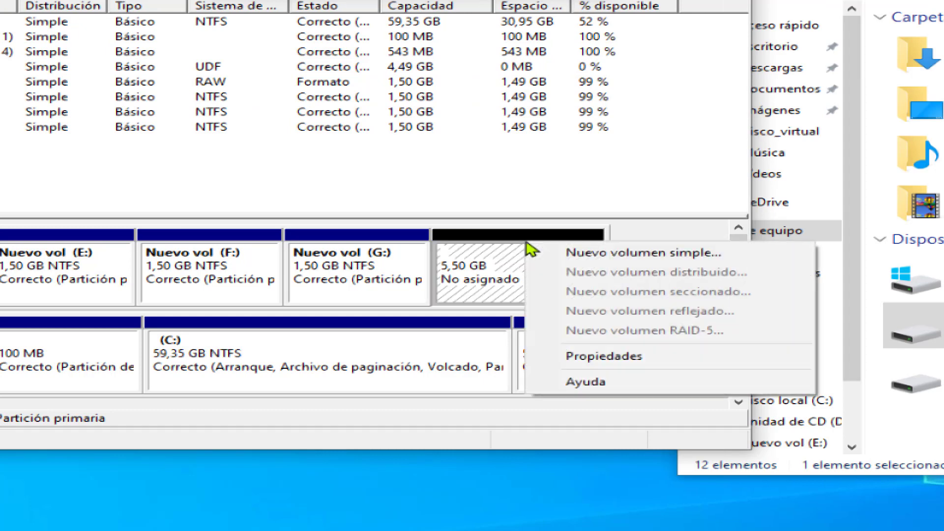
{"action": "left_click", "coordinate": [559, 254]}
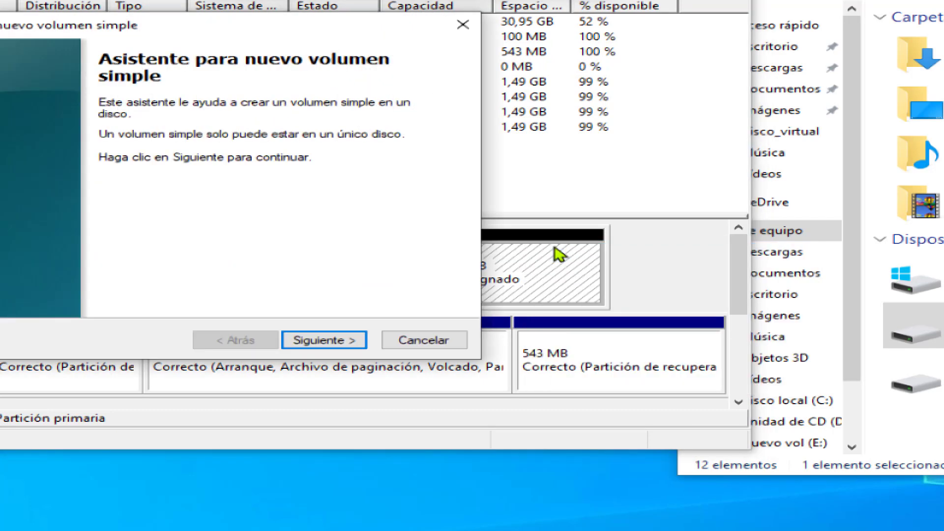
{"action": "left_click", "coordinate": [335, 345]}
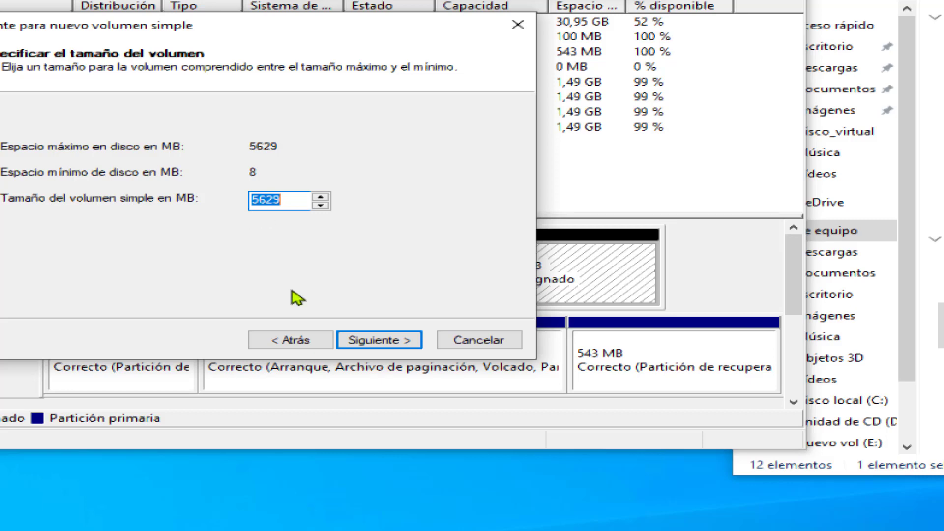
{"action": "left_click", "coordinate": [377, 344]}
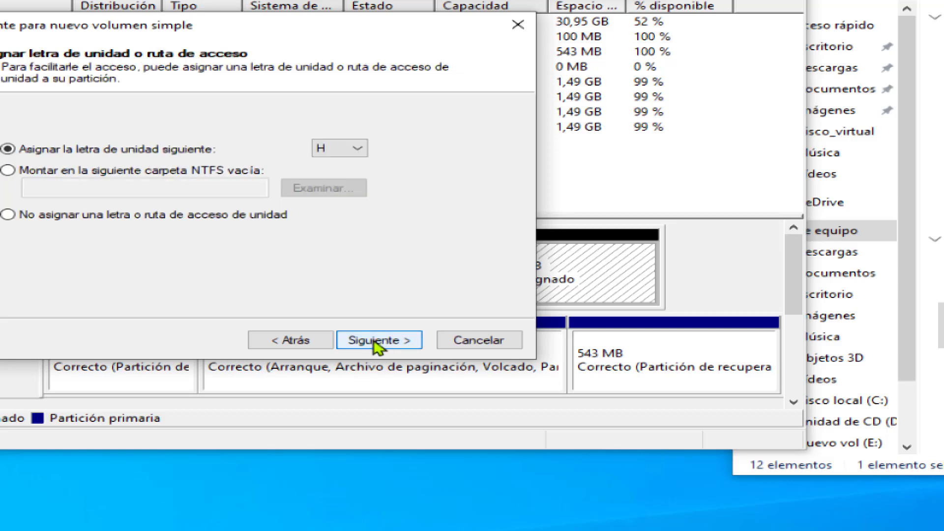
{"action": "left_click", "coordinate": [377, 342]}
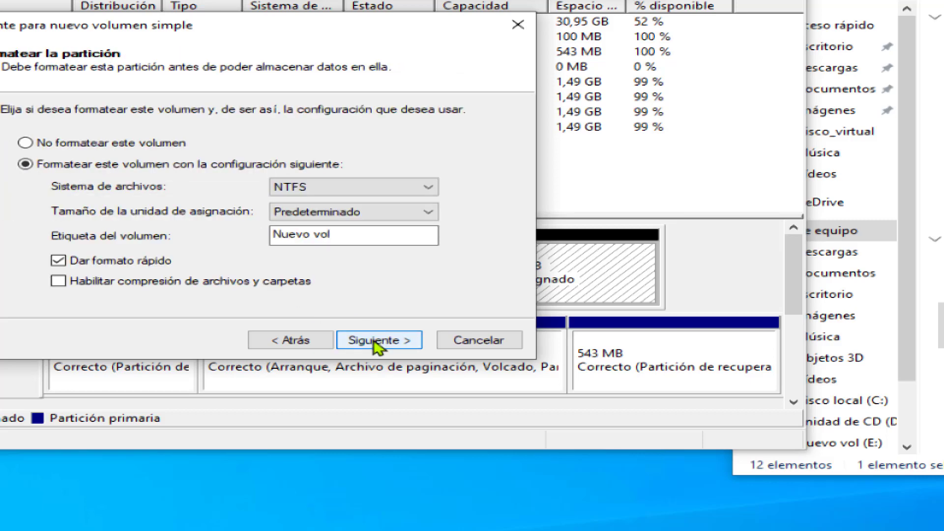
{"action": "left_click", "coordinate": [376, 343]}
{"action": "left_click", "coordinate": [378, 343]}
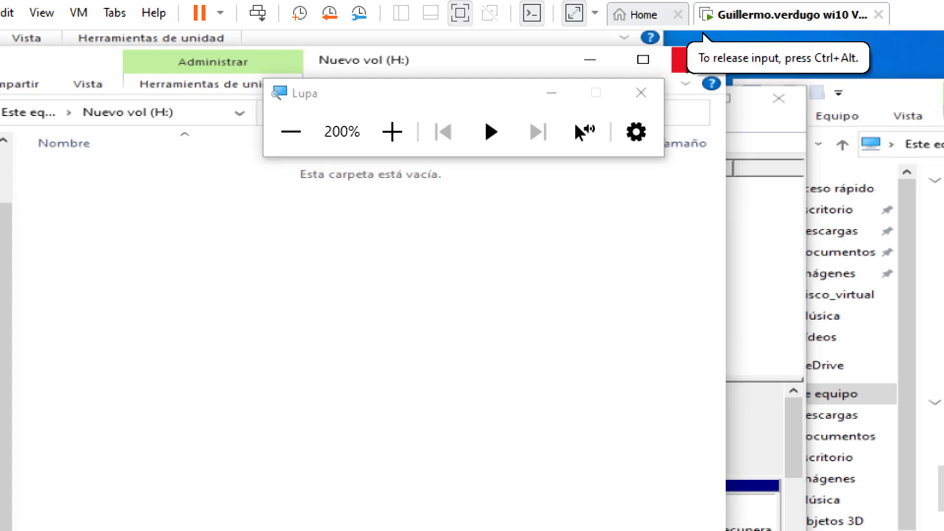
{"action": "left_click", "coordinate": [679, 63]}
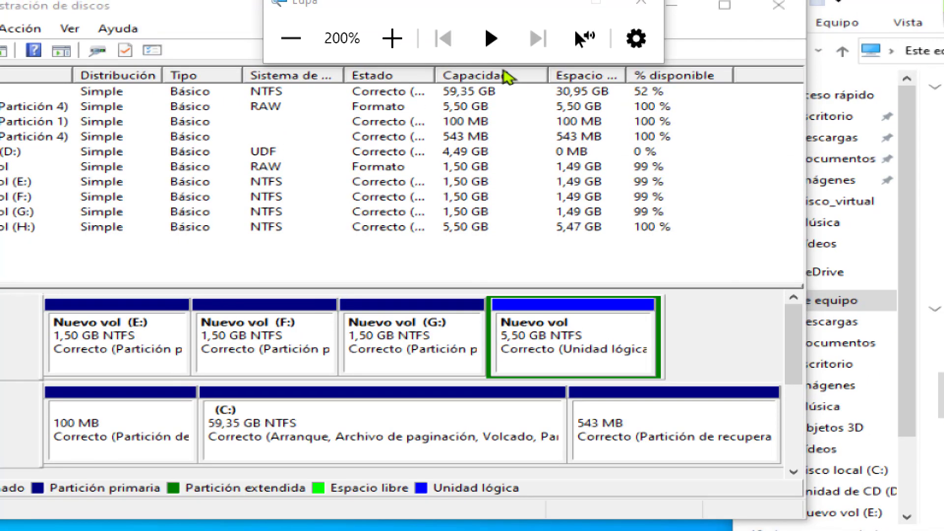
Delete the H: logical volume inside the extended partition of Disco 0.
{"action": "key", "text": "super+plus"}
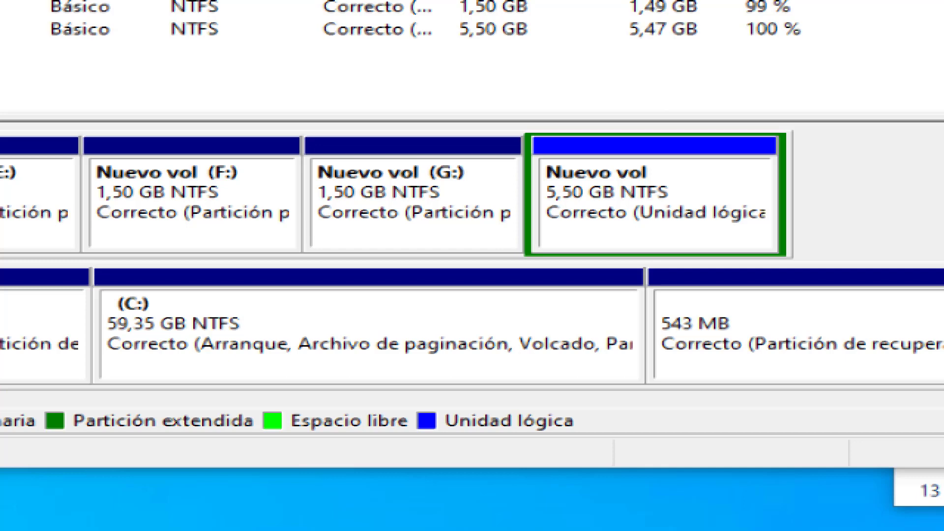
{"action": "right_click", "coordinate": [599, 207]}
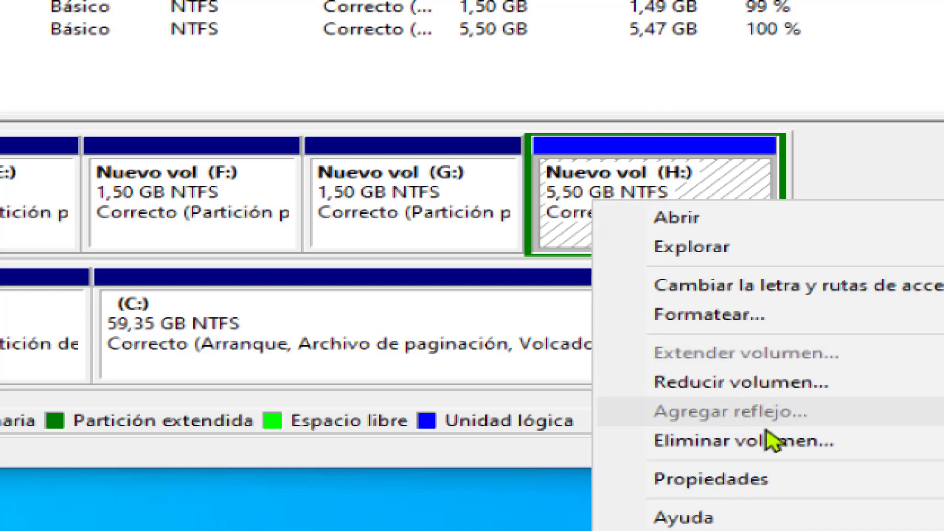
{"action": "left_click", "coordinate": [774, 442]}
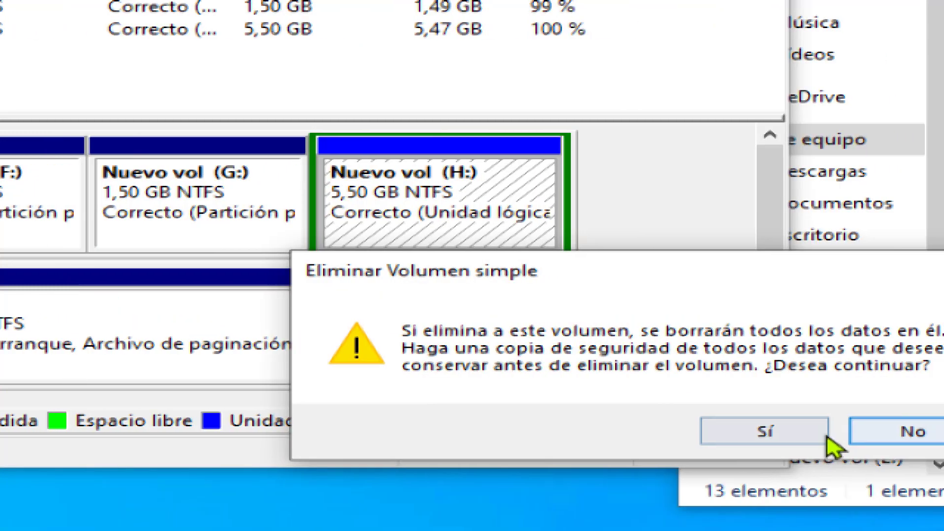
{"action": "left_click", "coordinate": [799, 434]}
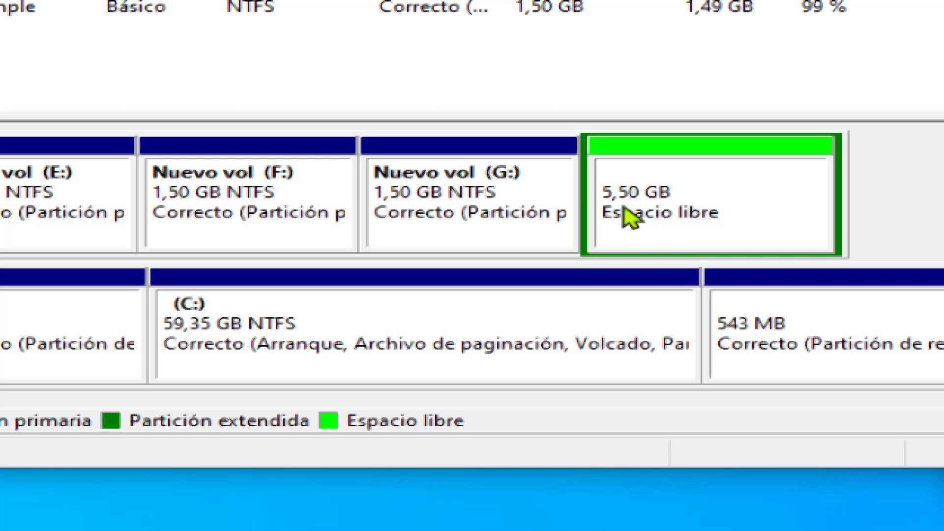
Delete the G: primary partition next to the extended partition on Disco 0.
{"action": "right_click", "coordinate": [464, 178]}
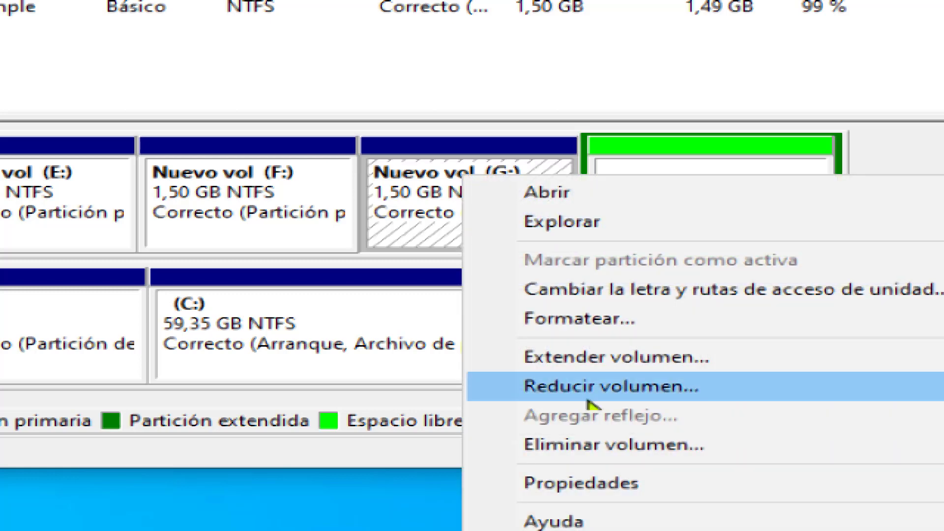
{"action": "left_click", "coordinate": [606, 446]}
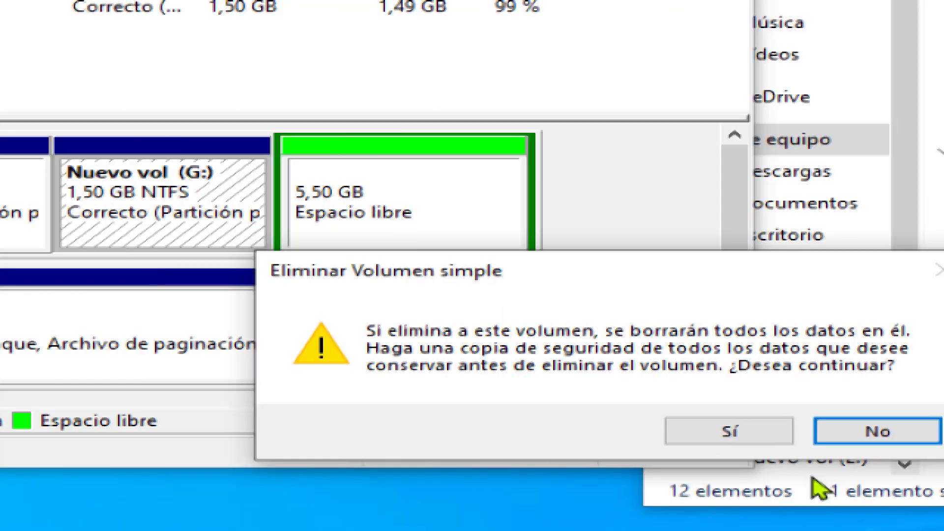
{"action": "left_click", "coordinate": [745, 432]}
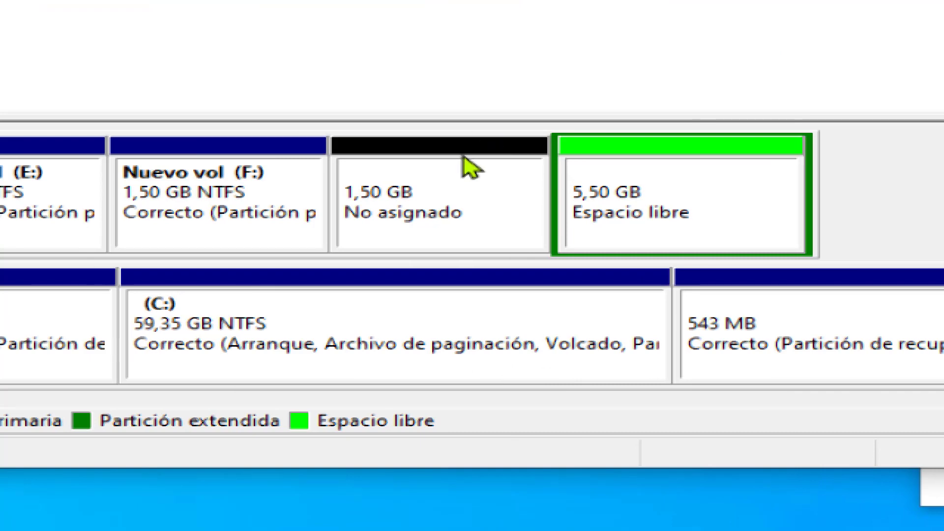
Create a 1535 MB NTFS simple volume with letter G in the unallocated space between F: and the extended partition.
{"action": "right_click", "coordinate": [463, 157]}
{"action": "left_click", "coordinate": [530, 177]}
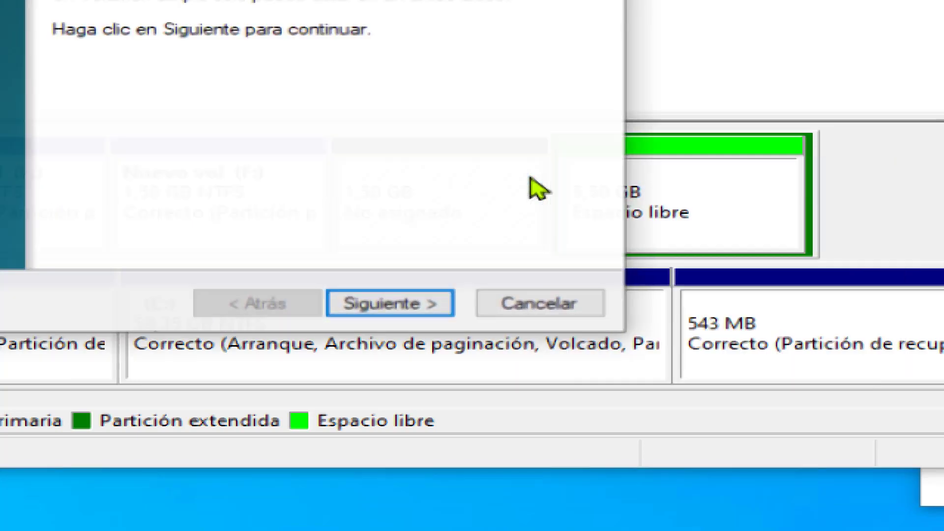
{"action": "left_click", "coordinate": [422, 311]}
{"action": "left_click", "coordinate": [420, 310]}
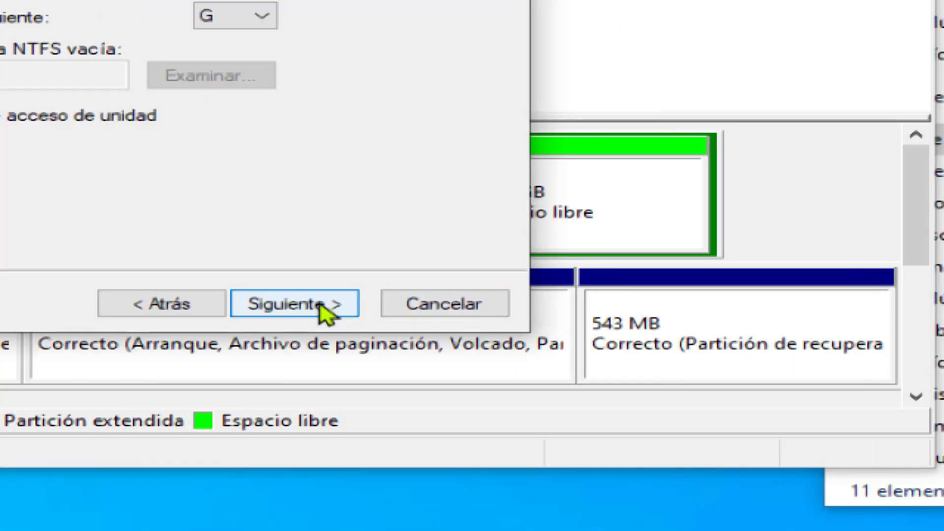
{"action": "left_click", "coordinate": [323, 310]}
{"action": "key", "text": "Return"}
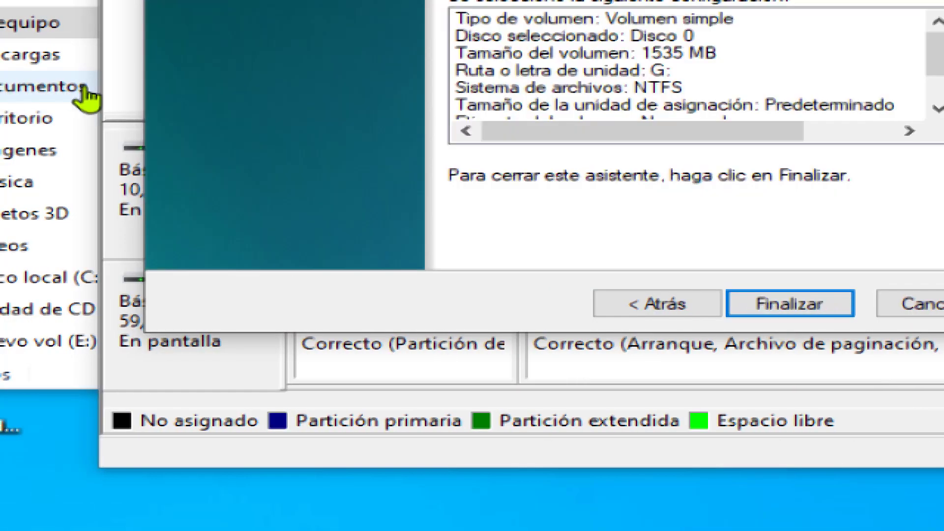
{"action": "key", "text": "Return"}
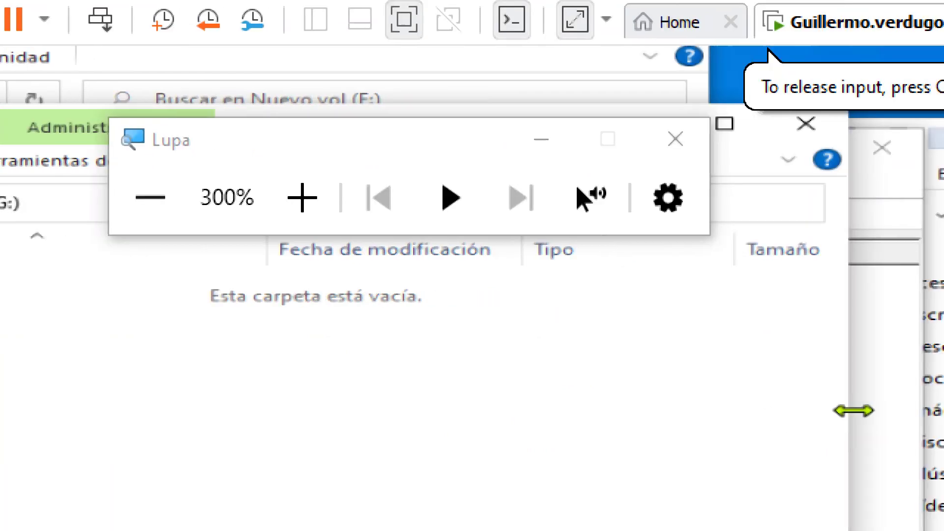
Close the G: Explorer window and delete the empty extended partition on Disco 0.
{"action": "left_click", "coordinate": [832, 404]}
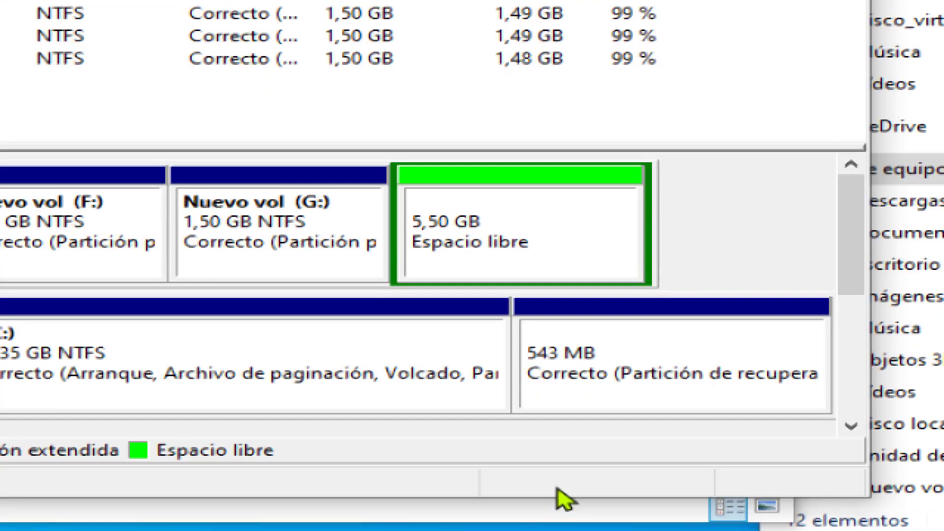
{"action": "right_click", "coordinate": [488, 236]}
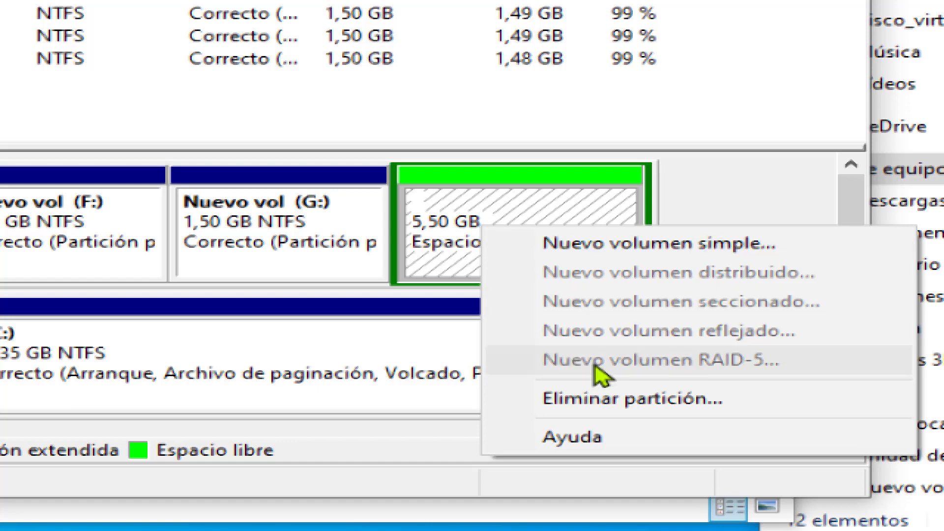
{"action": "left_click", "coordinate": [649, 407]}
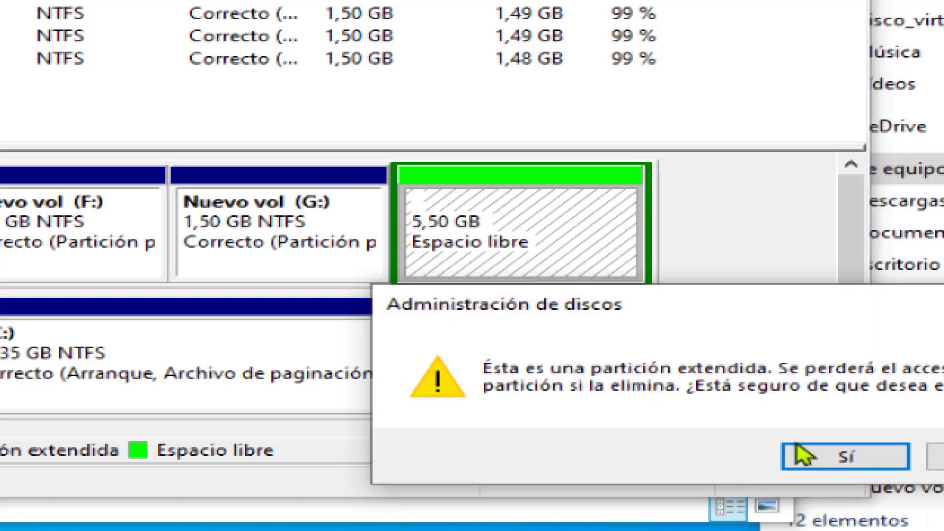
{"action": "left_click", "coordinate": [802, 512]}
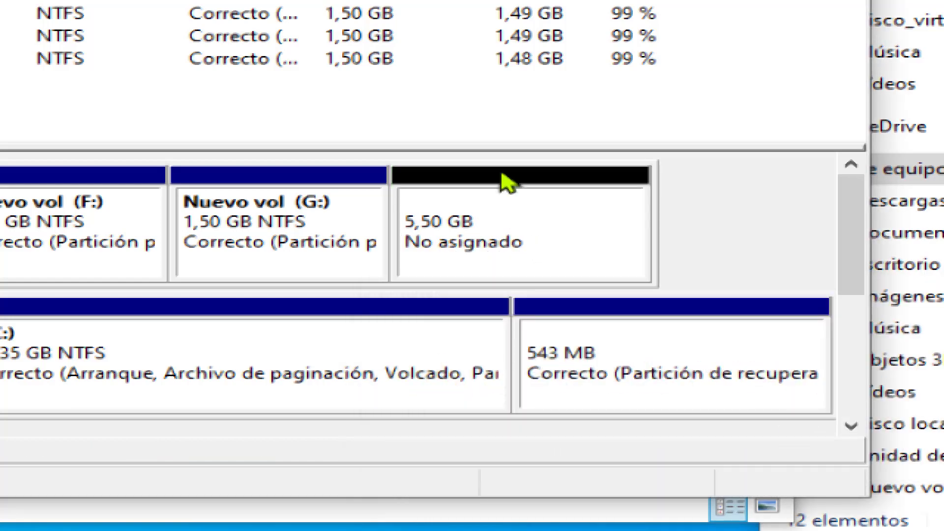
Create a 1536 MB NTFS simple volume with letter H in Disco 0's unallocated space and close its Explorer window.
{"action": "right_click", "coordinate": [496, 186]}
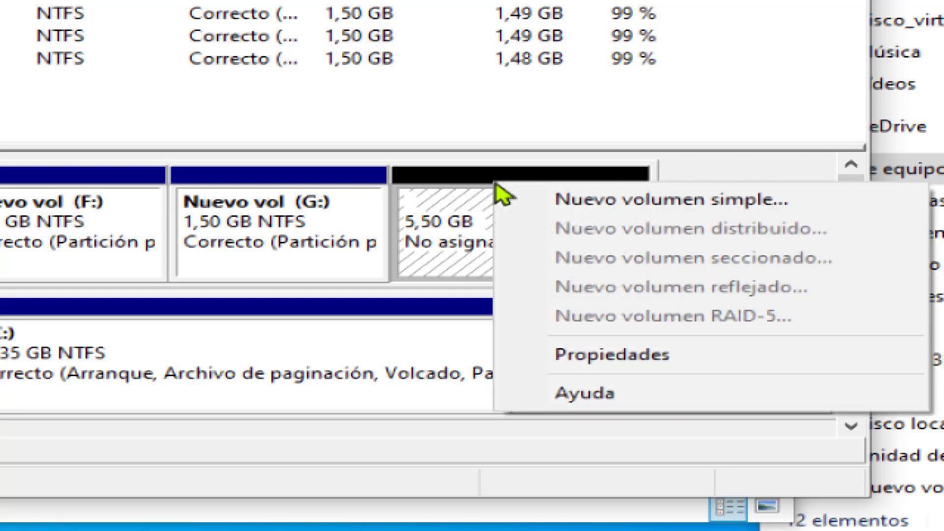
{"action": "left_click", "coordinate": [545, 199]}
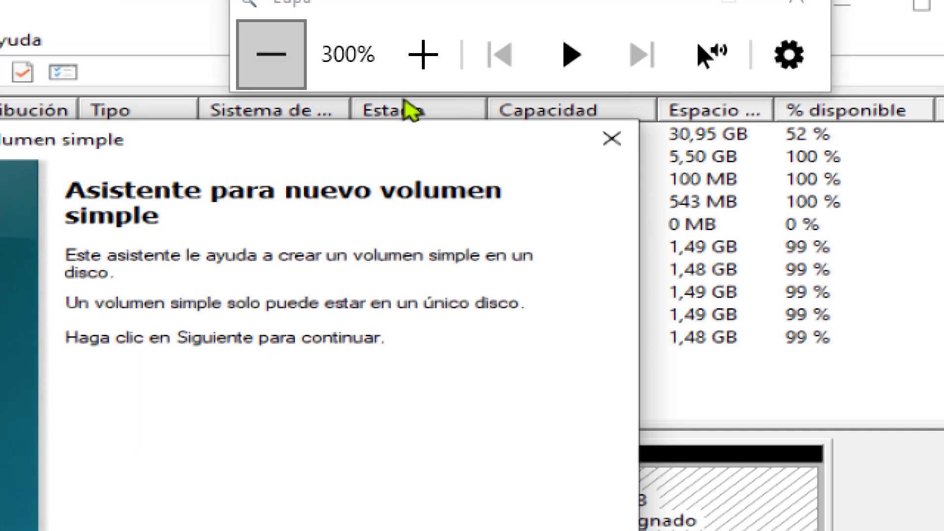
{"action": "key", "text": "super+minus"}
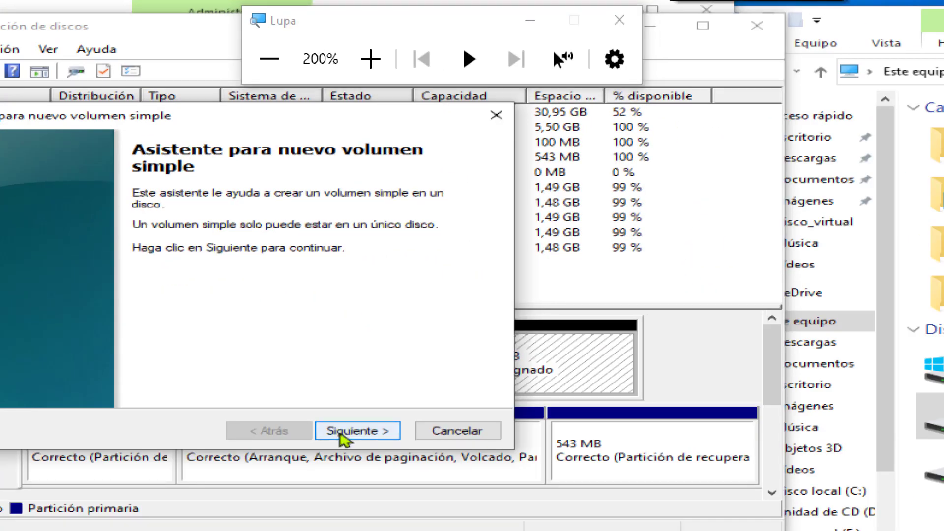
{"action": "left_click", "coordinate": [341, 436]}
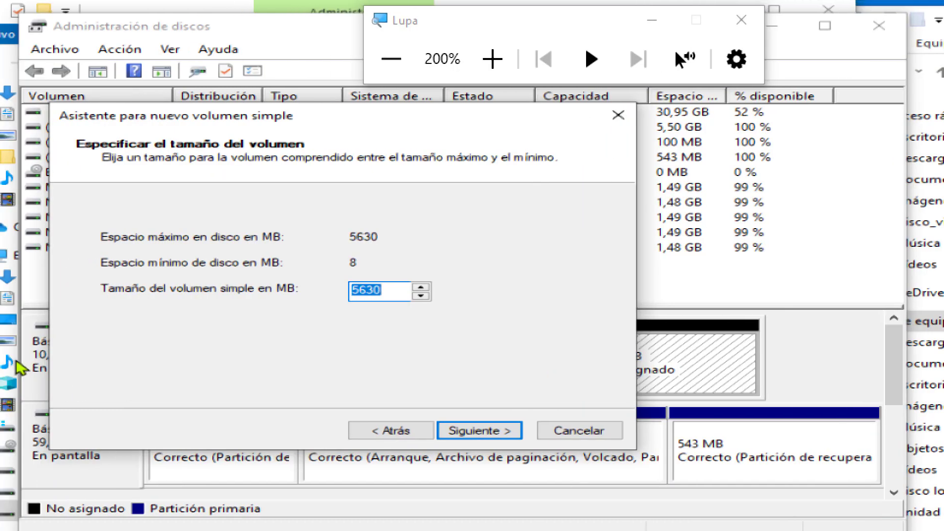
{"action": "type", "text": "1536"}
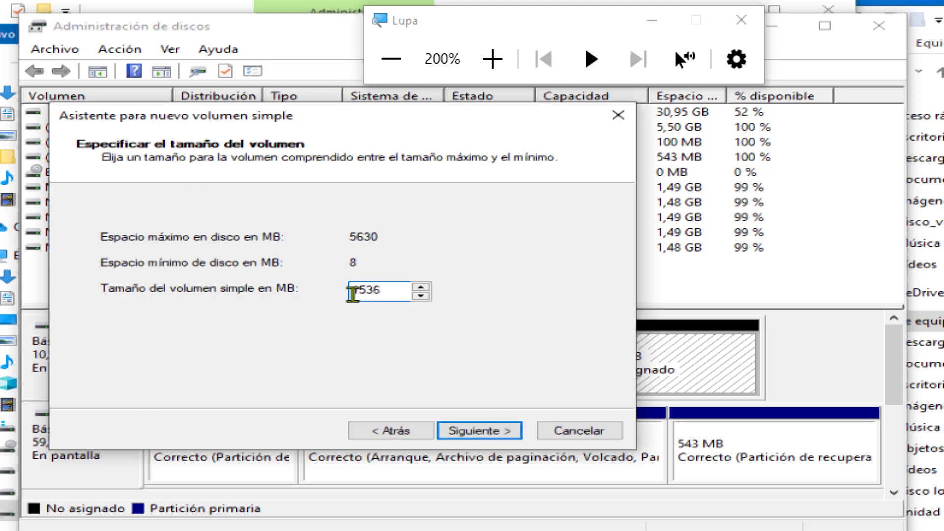
{"action": "left_click", "coordinate": [459, 433]}
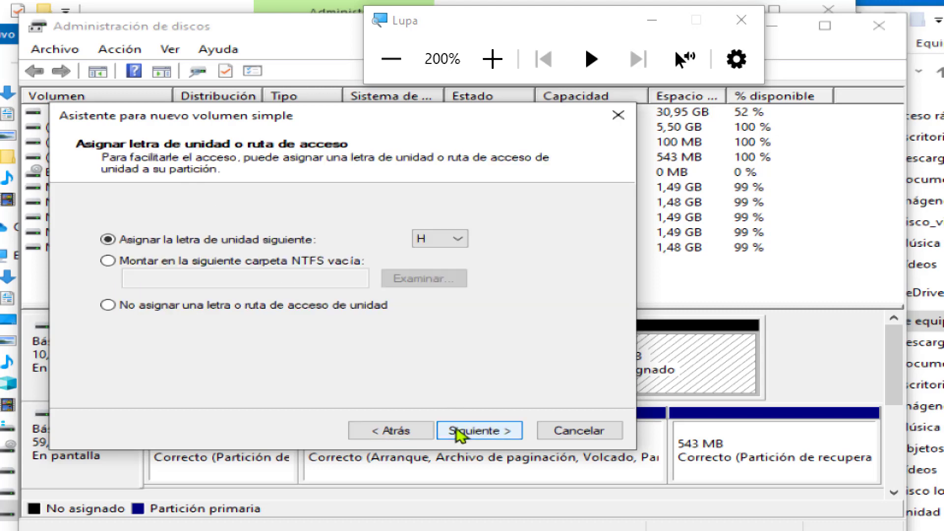
{"action": "left_click", "coordinate": [458, 431]}
{"action": "left_click", "coordinate": [457, 432]}
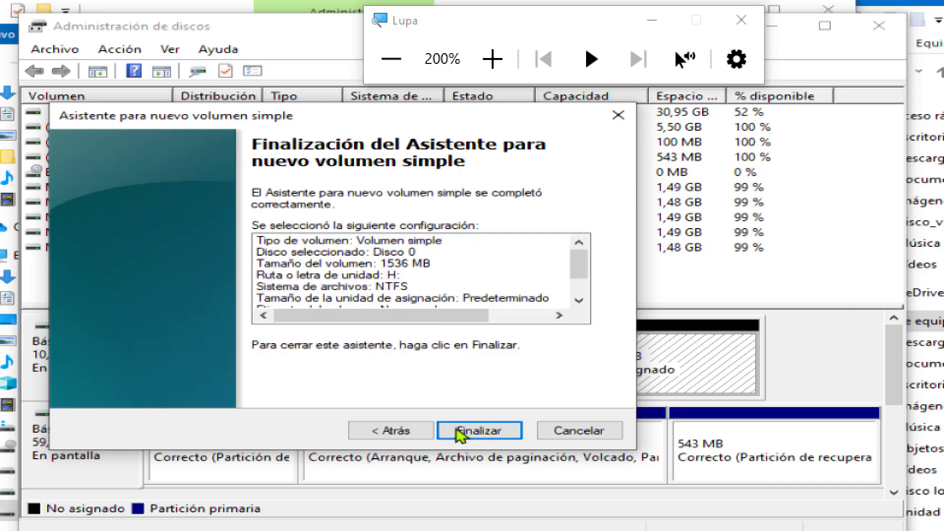
{"action": "left_click", "coordinate": [460, 490]}
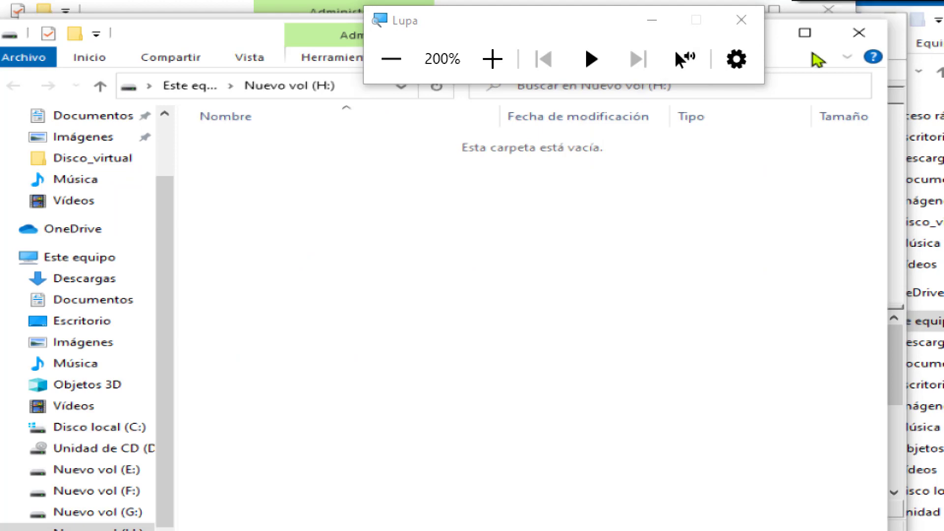
{"action": "left_click", "coordinate": [859, 33]}
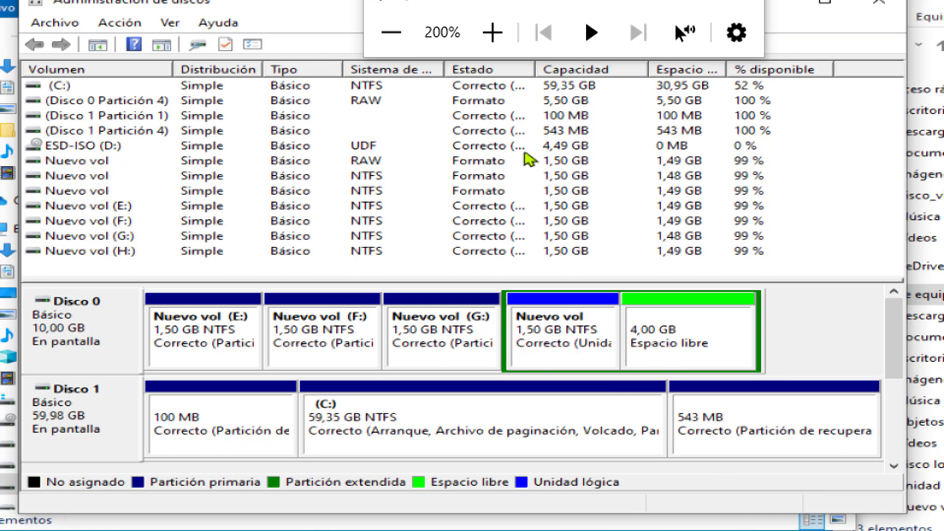
Create a 1536 MB NTFS logical volume with letter I in the extended partition's free space and close its Explorer window.
{"action": "key", "text": "super+plus"}
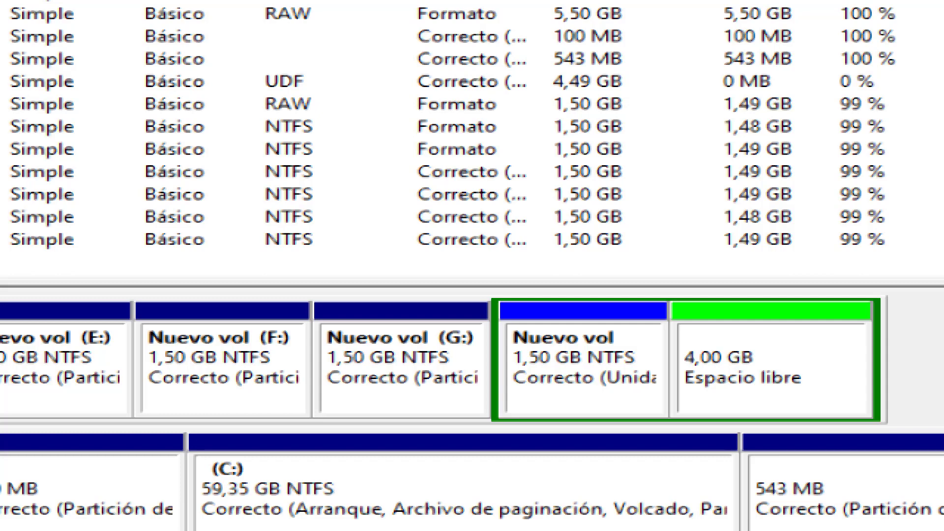
{"action": "right_click", "coordinate": [751, 336]}
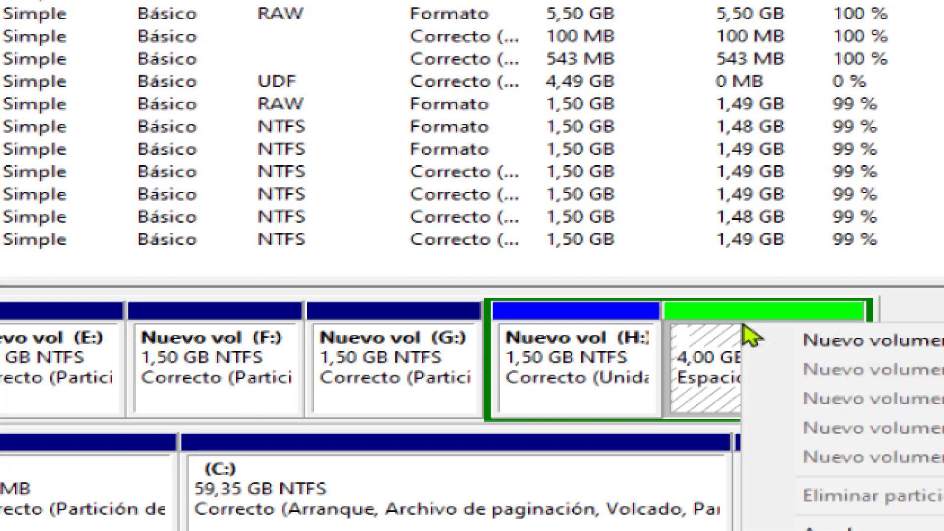
{"action": "left_click", "coordinate": [844, 345]}
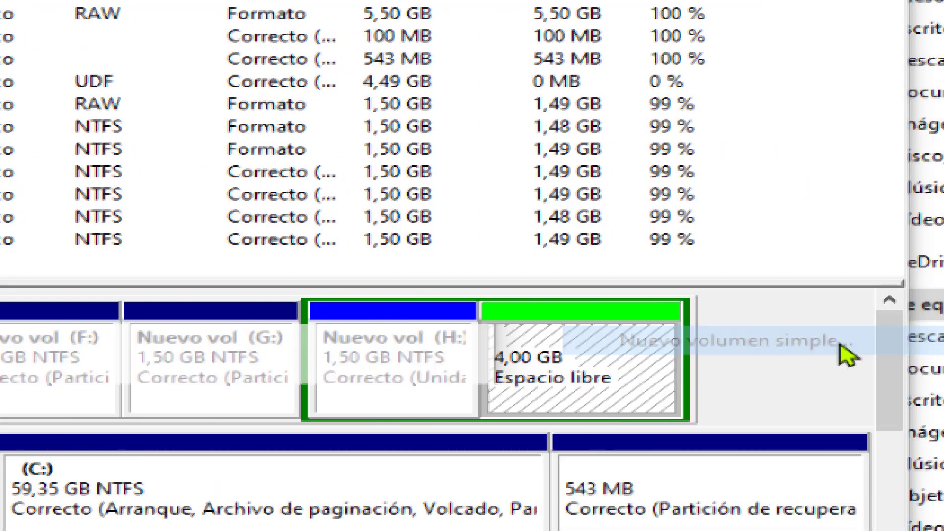
{"action": "key", "text": "Return"}
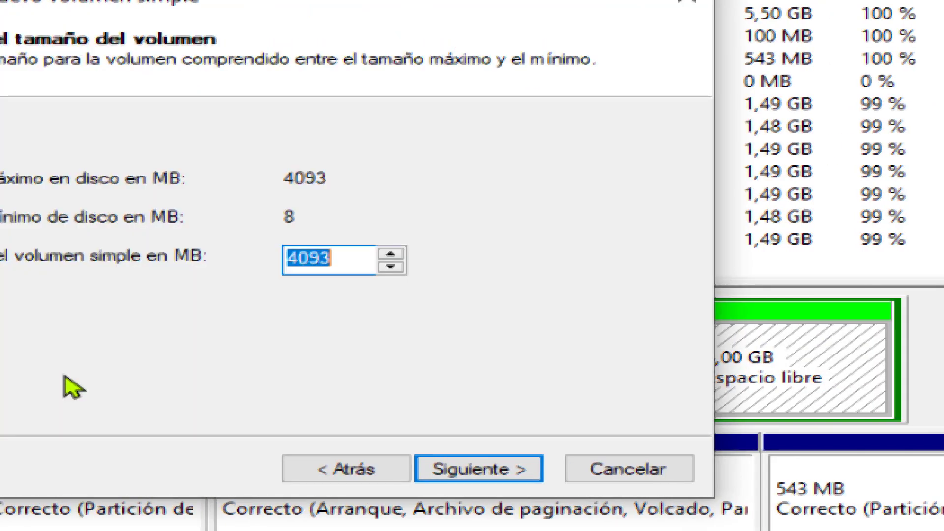
{"action": "type", "text": "1536"}
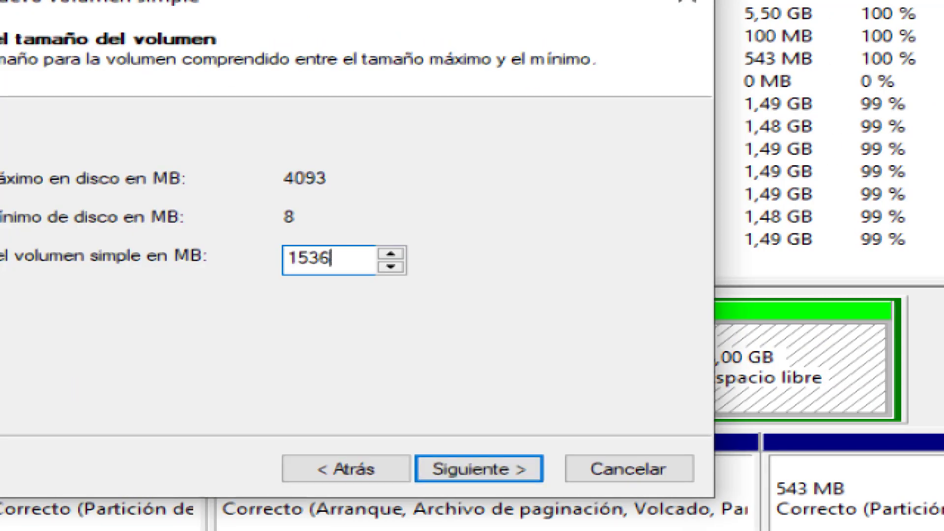
{"action": "key", "text": "Return"}
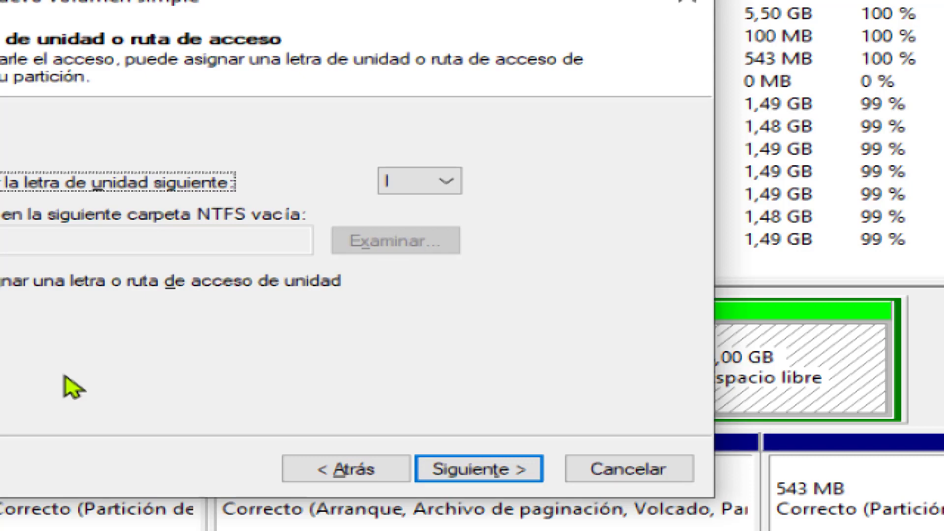
{"action": "key", "text": "Return"}
{"action": "key", "text": "Return"}
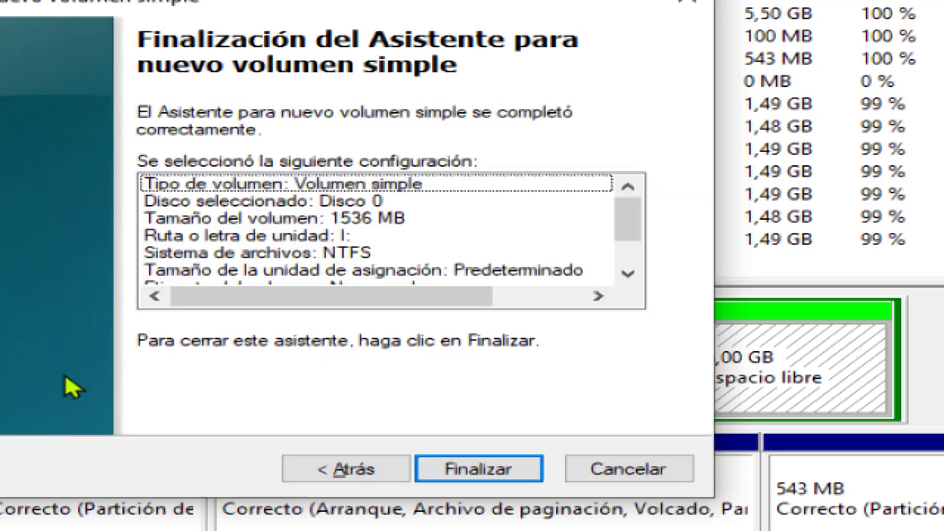
{"action": "key", "text": "Return"}
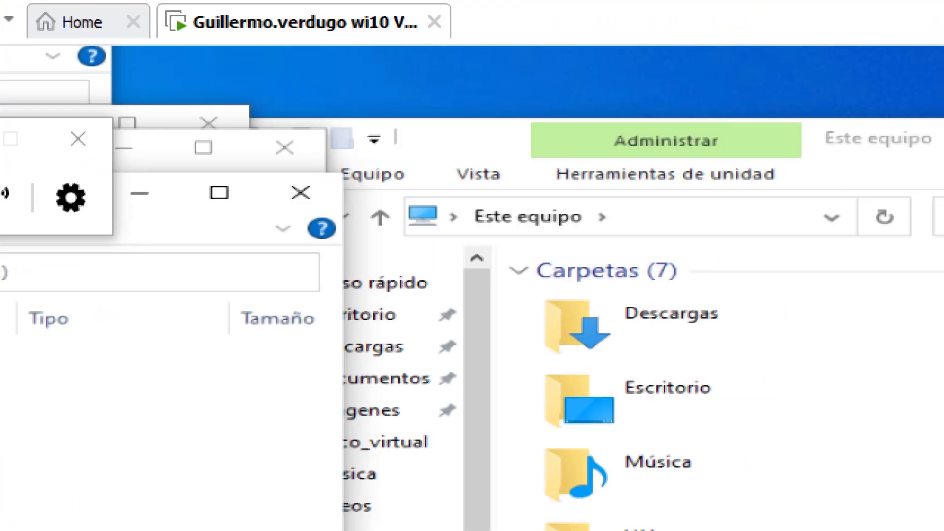
{"action": "left_click", "coordinate": [317, 196]}
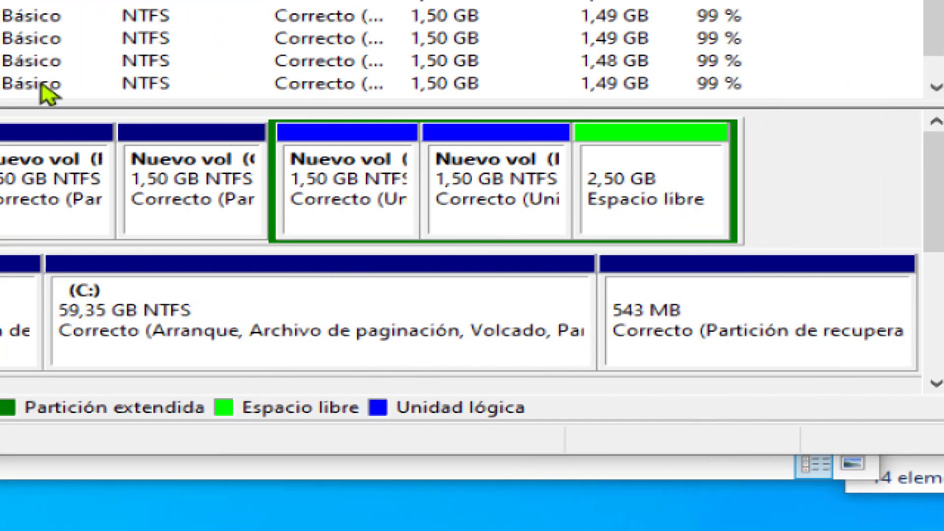
Create a 1024 MB NTFS logical volume with letter J in the extended partition's free space and return to disk management.
{"action": "left_click", "coordinate": [196, 179]}
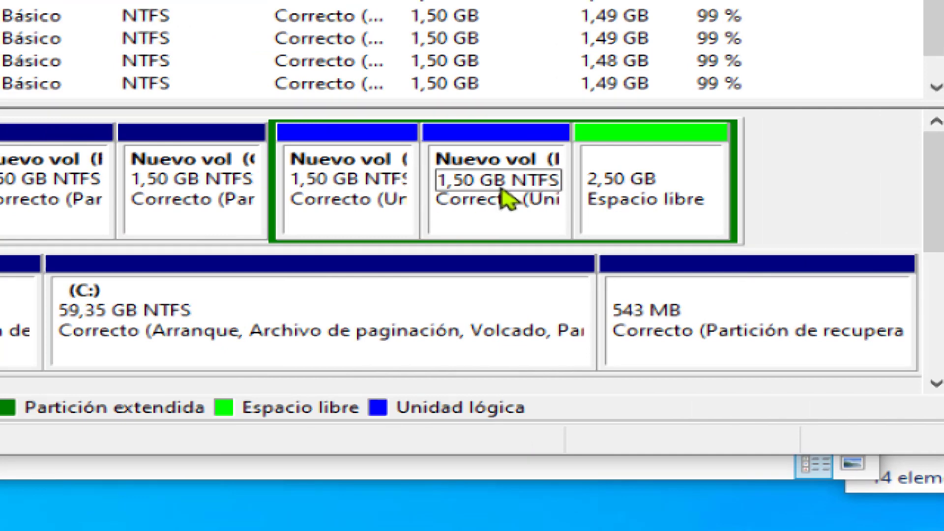
{"action": "right_click", "coordinate": [613, 215]}
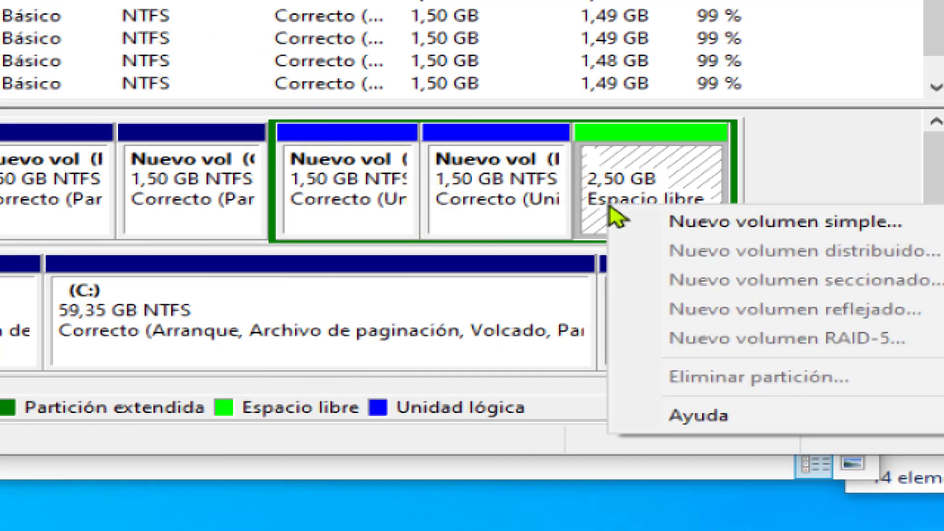
{"action": "left_click", "coordinate": [681, 228]}
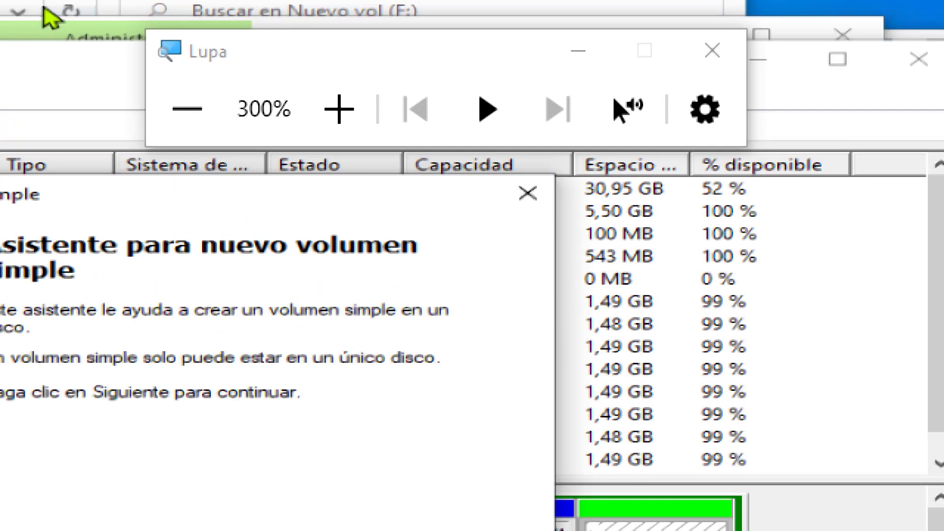
{"action": "left_click", "coordinate": [187, 108]}
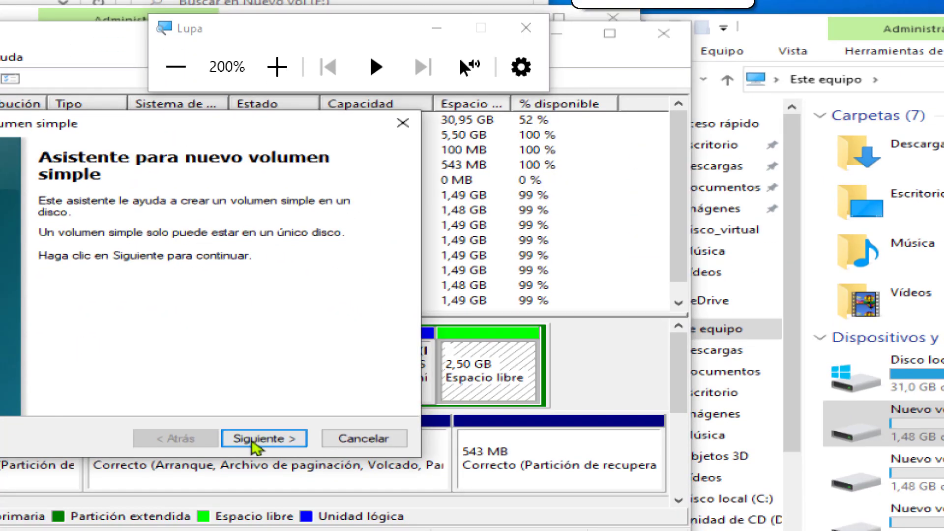
{"action": "left_click", "coordinate": [255, 439]}
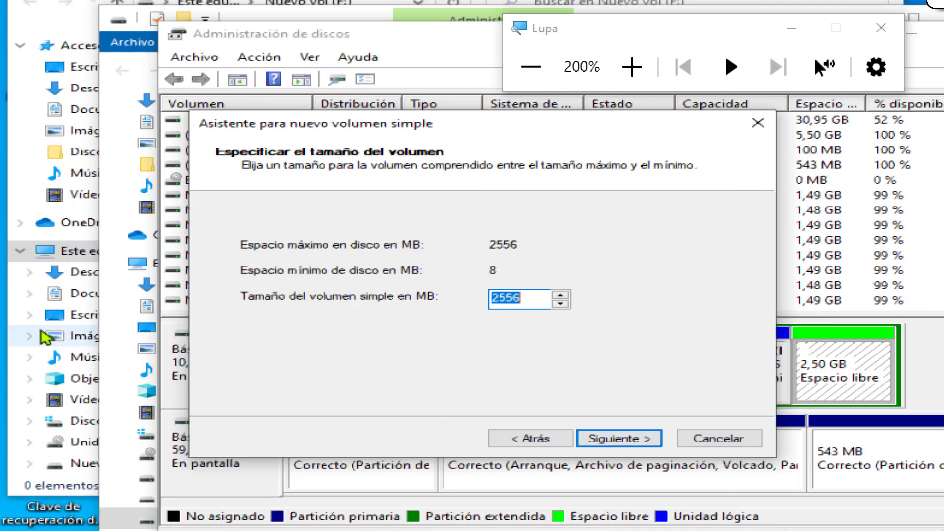
{"action": "type", "text": "102"}
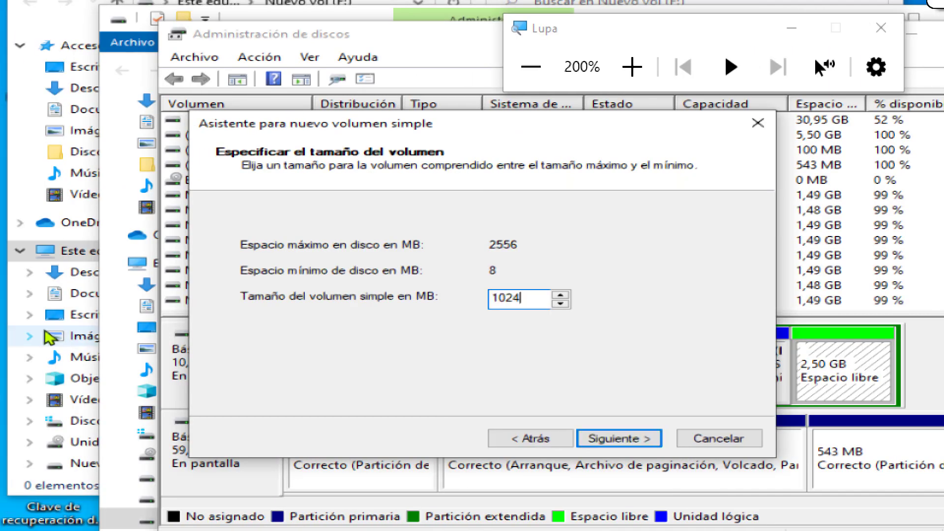
{"action": "type", "text": "4"}
{"action": "key", "text": "Return"}
{"action": "key", "text": "Return"}
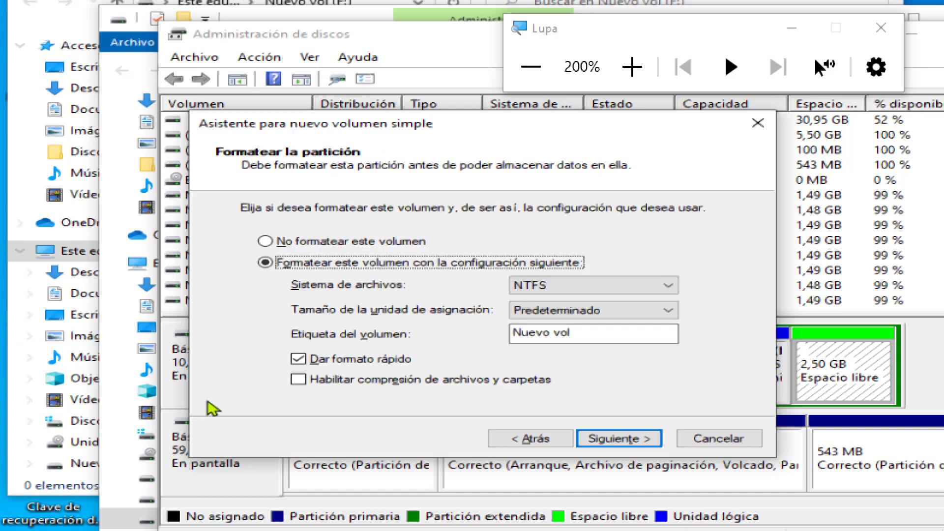
{"action": "key", "text": "Return"}
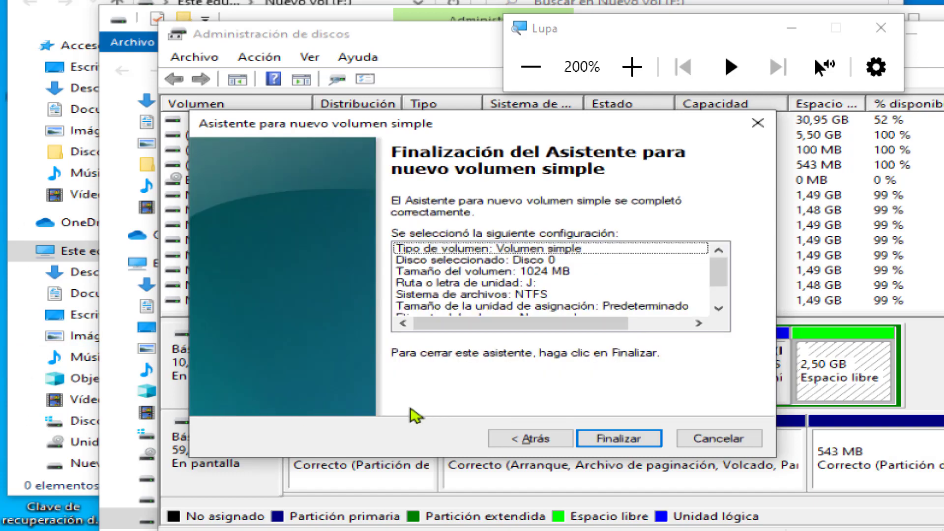
{"action": "left_click", "coordinate": [600, 441]}
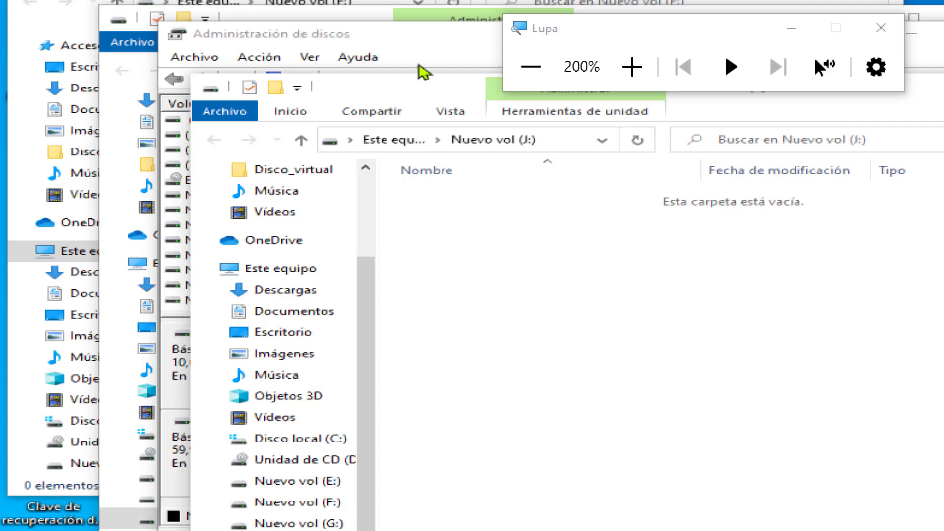
{"action": "left_click", "coordinate": [424, 70]}
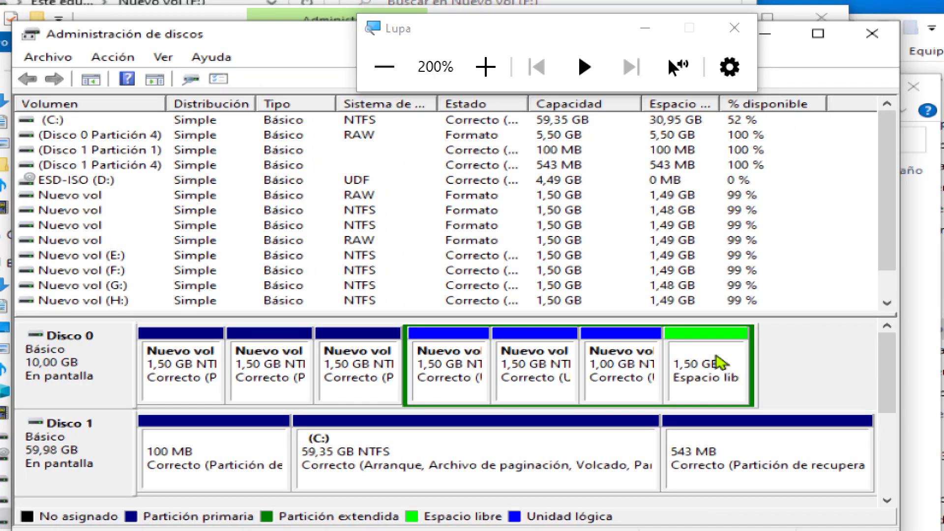
Create a logical volume with letter K from all the remaining 1.50 GB of free space in the extended partition.
{"action": "right_click", "coordinate": [762, 365]}
{"action": "left_click", "coordinate": [731, 369]}
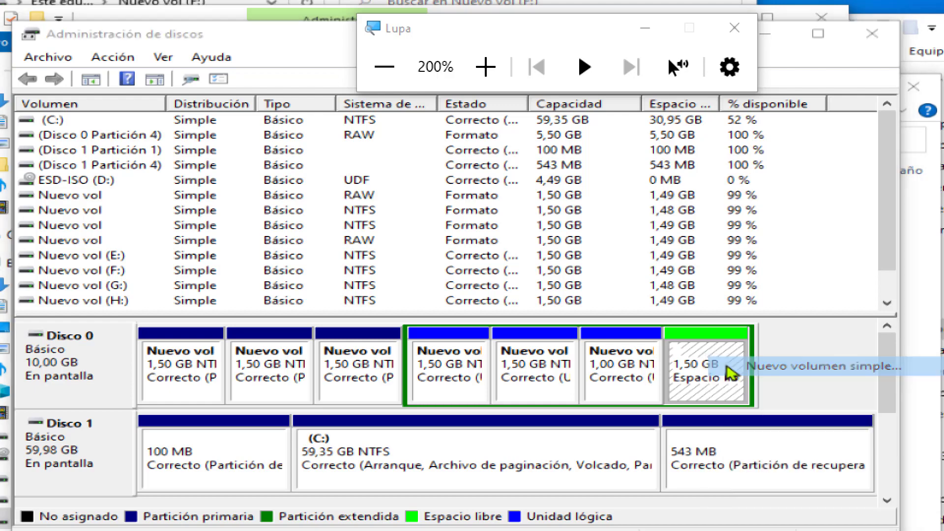
{"action": "key", "text": "Return"}
{"action": "key", "text": "Return"}
{"action": "key", "text": "Return"}
{"action": "key", "text": "Return"}
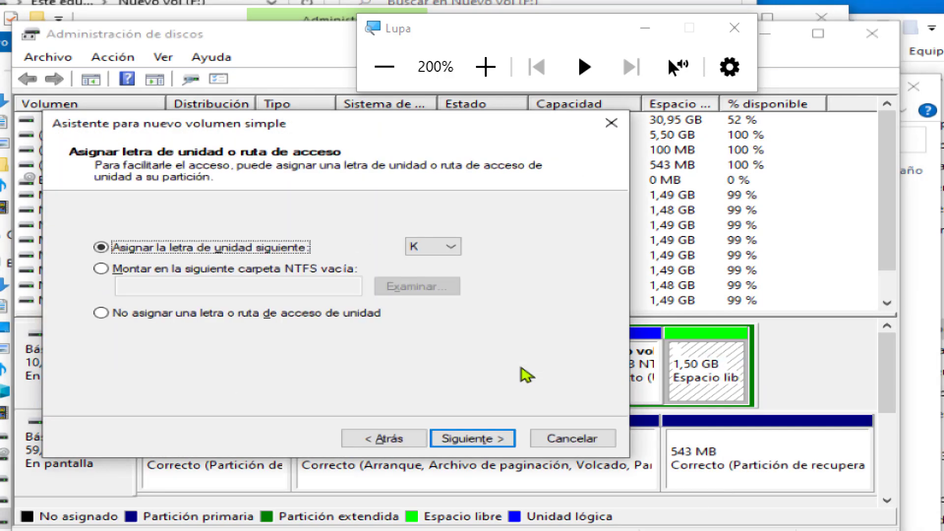
{"action": "key", "text": "Return"}
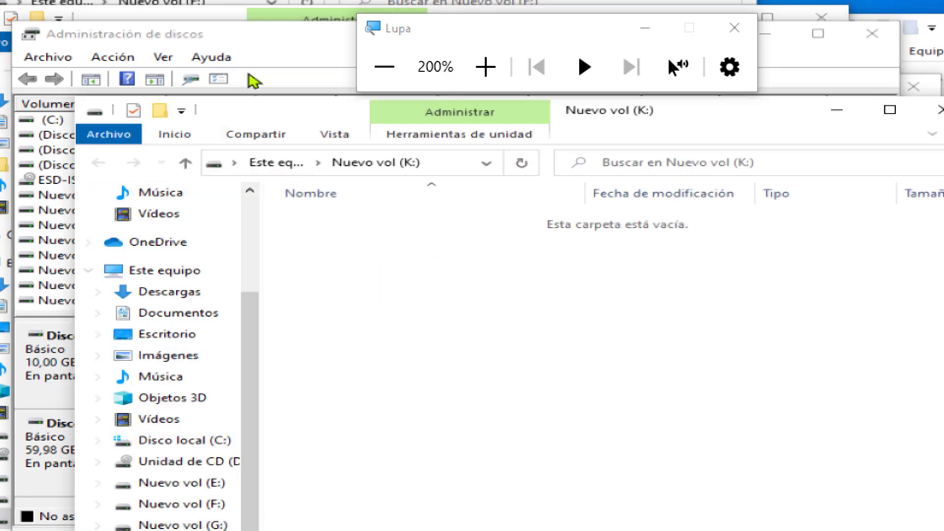
Return to disk management and delete the last 1.50 GB logical volume from Disco 0's extended partition.
{"action": "left_click", "coordinate": [257, 57]}
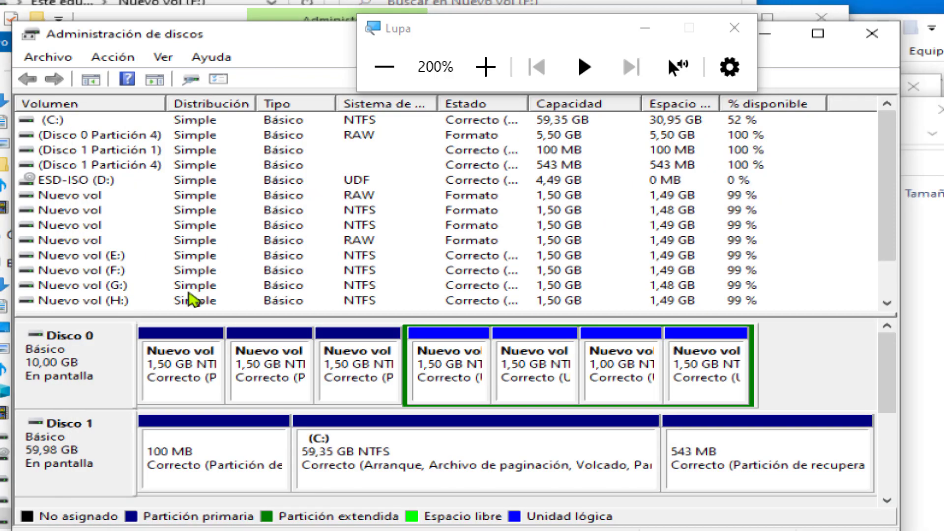
{"action": "left_click", "coordinate": [192, 363]}
{"action": "left_click", "coordinate": [265, 362]}
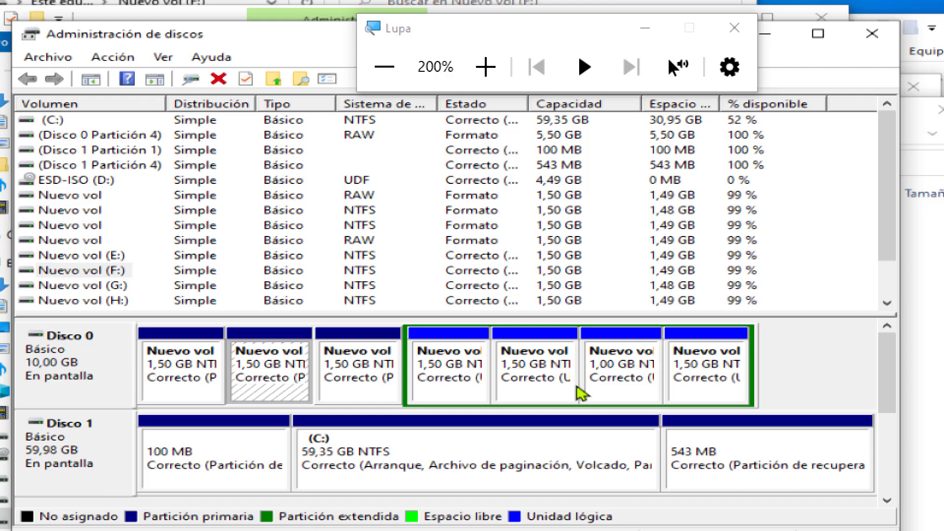
{"action": "right_click", "coordinate": [688, 381]}
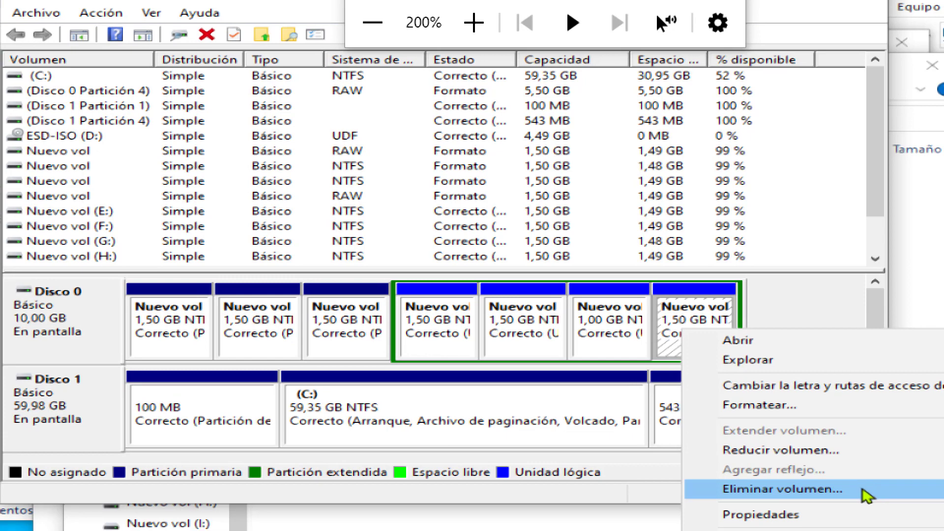
{"action": "left_click", "coordinate": [865, 493]}
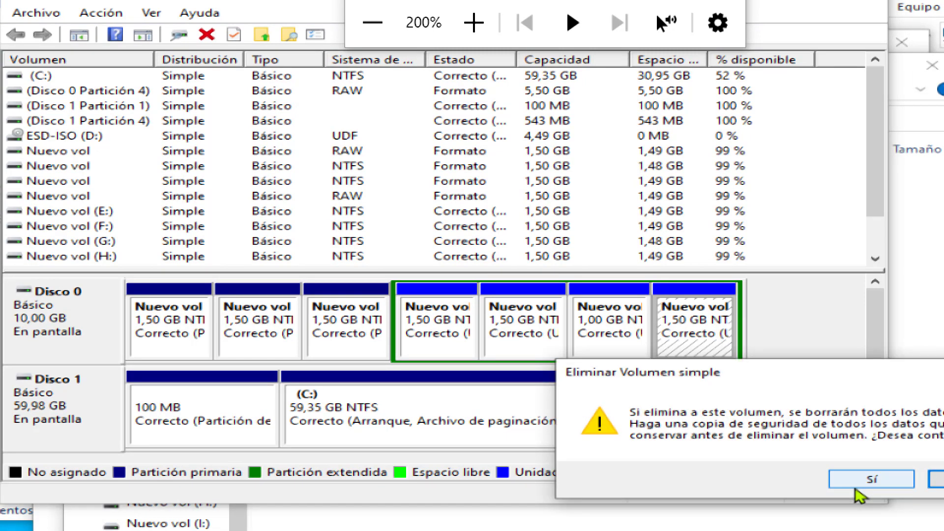
{"action": "left_click", "coordinate": [854, 483]}
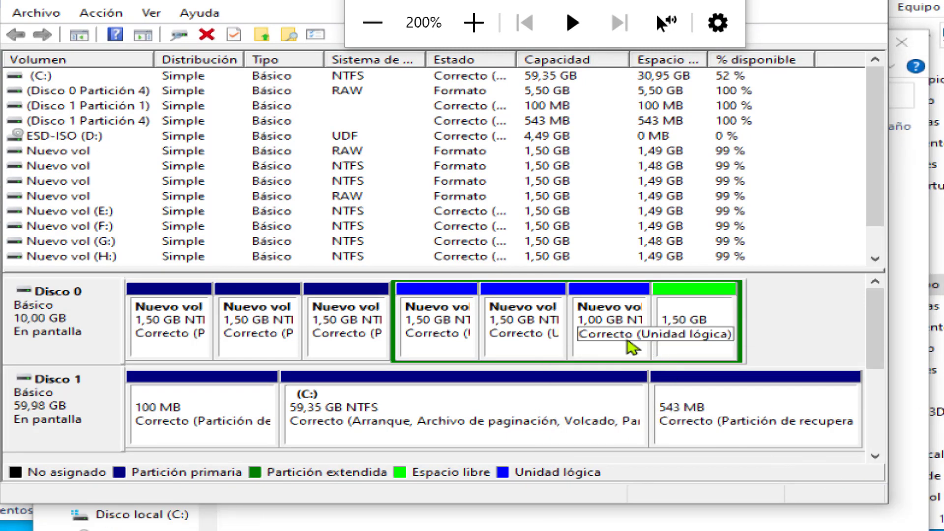
Delete the 1.00 GB logical volume from Disco 0's extended partition.
{"action": "right_click", "coordinate": [619, 333]}
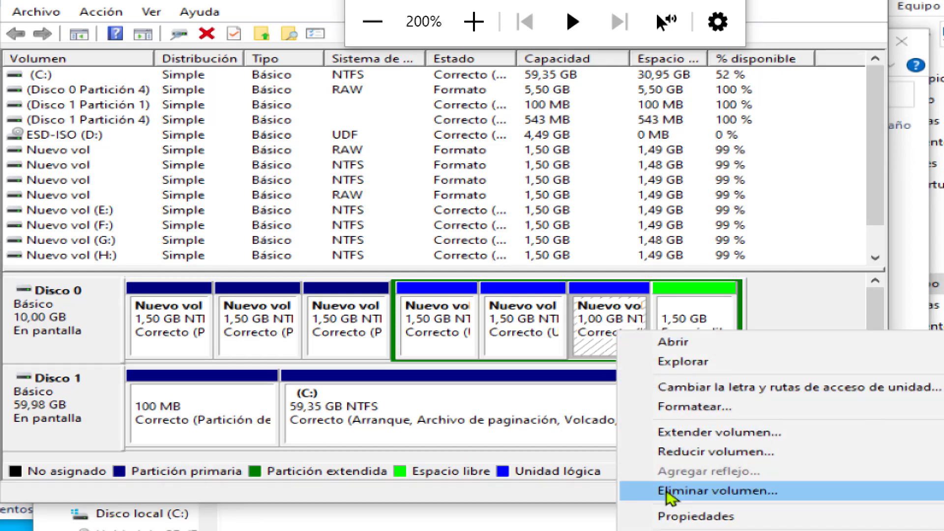
{"action": "left_click", "coordinate": [672, 491]}
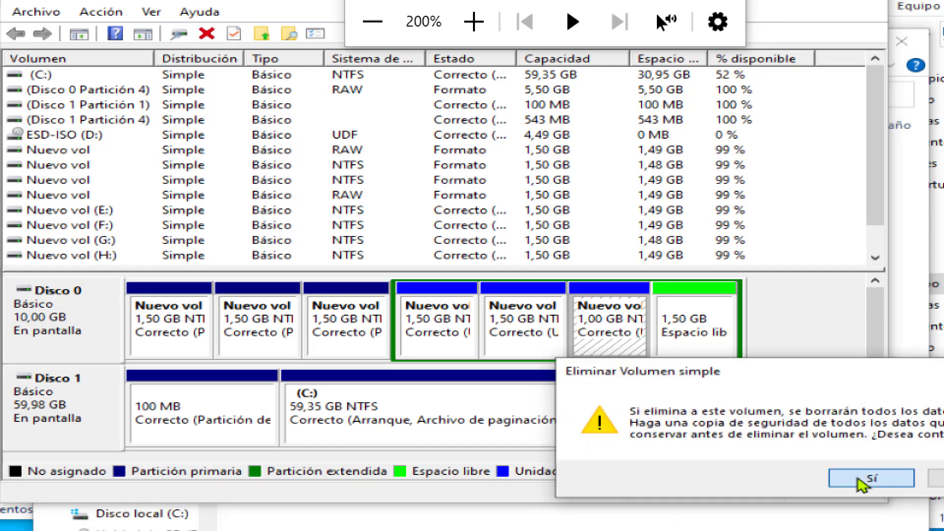
{"action": "left_click", "coordinate": [856, 481]}
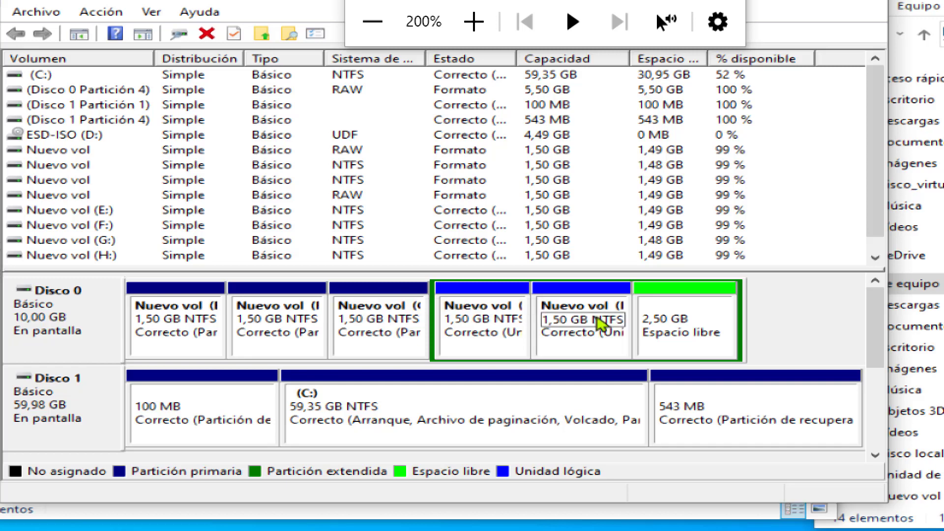
Create an NTFS logical volume with letter J from all 2.50 GB of free space in the extended partition and close its Explorer window.
{"action": "right_click", "coordinate": [701, 327]}
{"action": "left_click", "coordinate": [727, 332]}
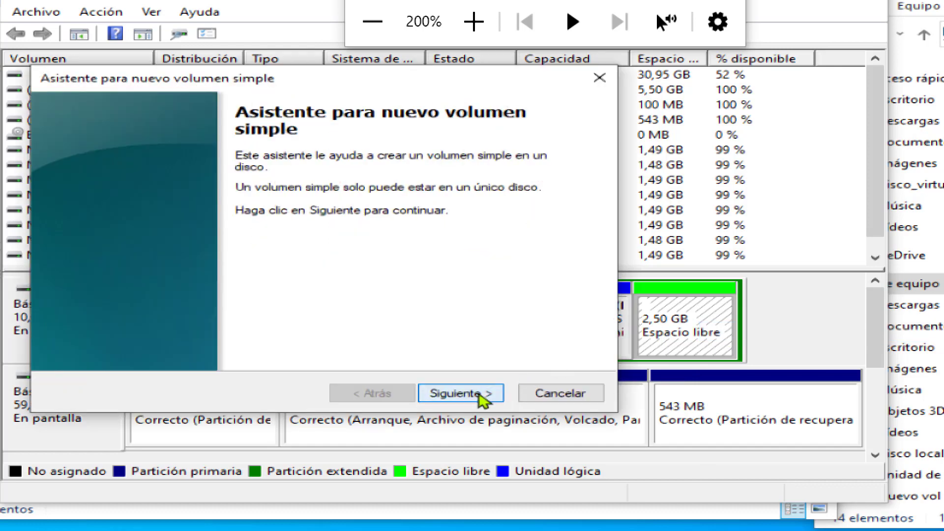
{"action": "left_click", "coordinate": [482, 393]}
{"action": "left_click", "coordinate": [480, 395]}
{"action": "left_click", "coordinate": [479, 395]}
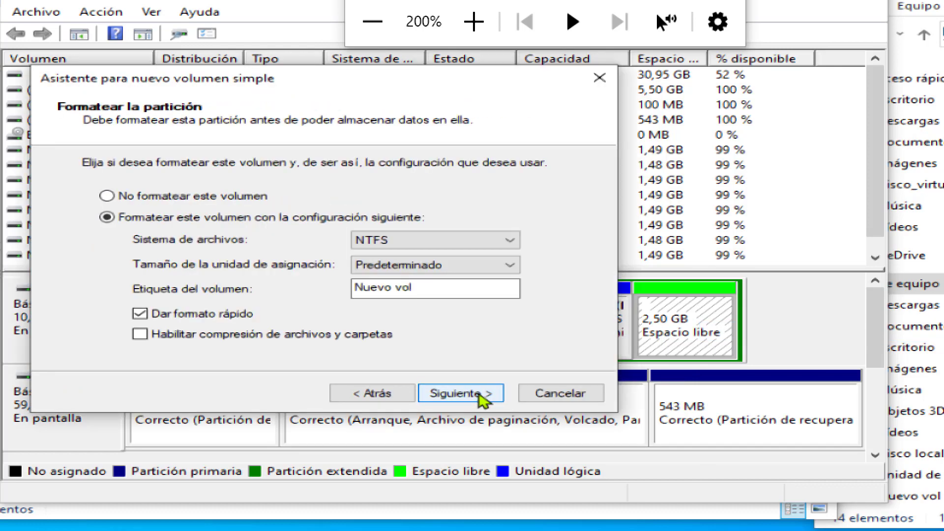
{"action": "left_click", "coordinate": [479, 395]}
{"action": "left_click", "coordinate": [460, 393]}
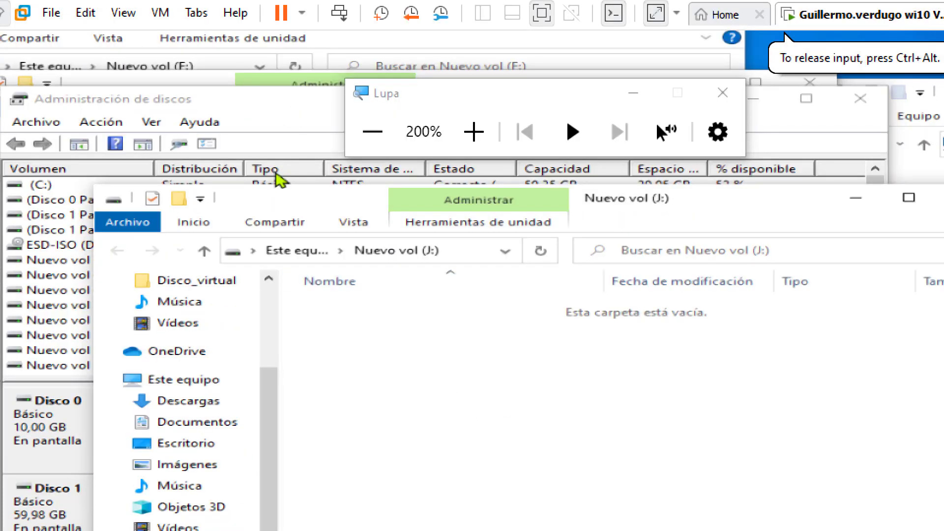
{"action": "right_click", "coordinate": [270, 200]}
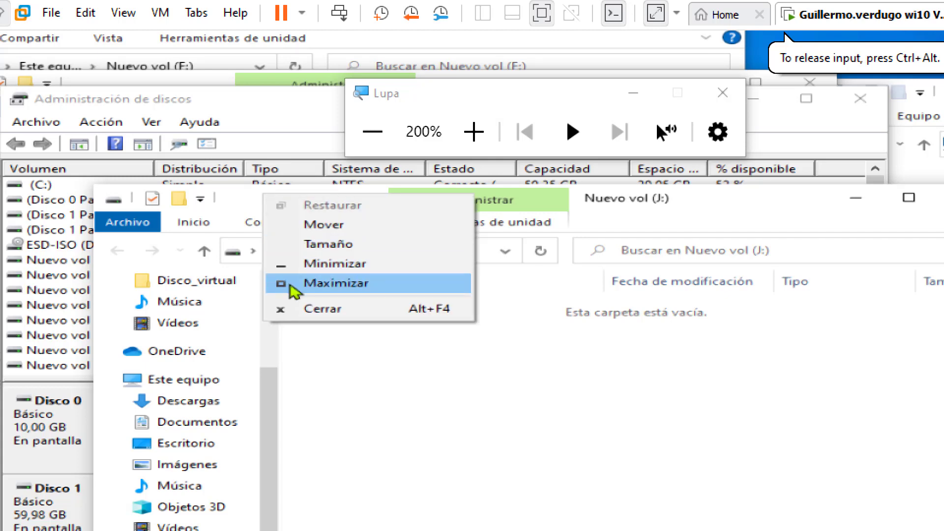
{"action": "left_click", "coordinate": [306, 310]}
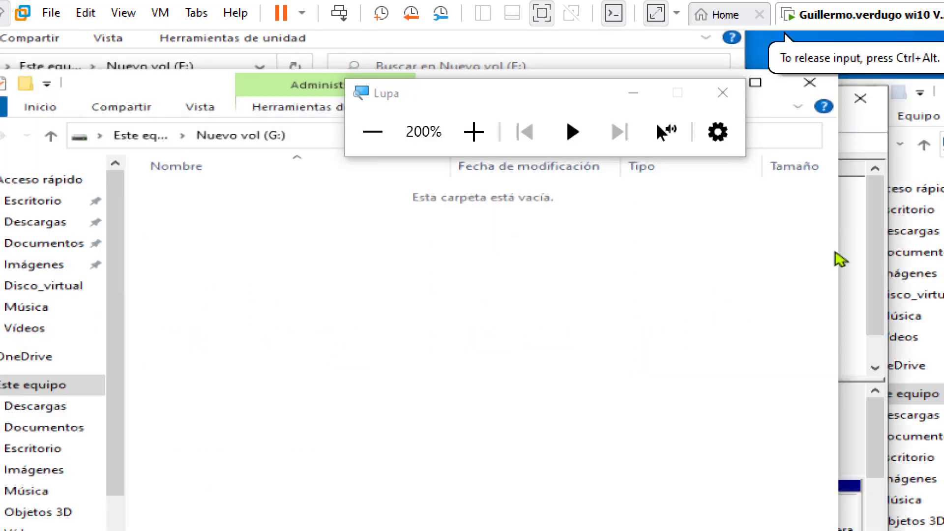
{"action": "left_click", "coordinate": [867, 266]}
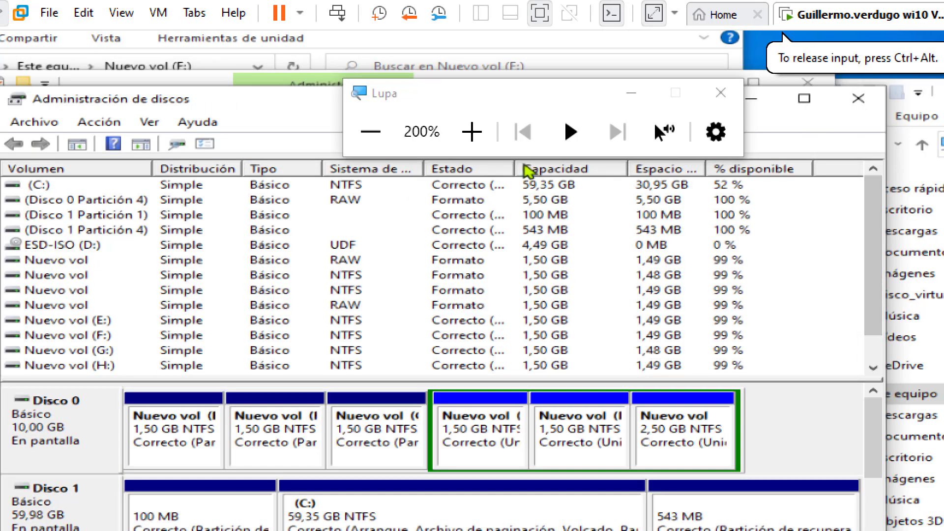
Maximize the Este equipo window and examine the new volumes' letters and sizes.
{"action": "key", "text": "super+minus"}
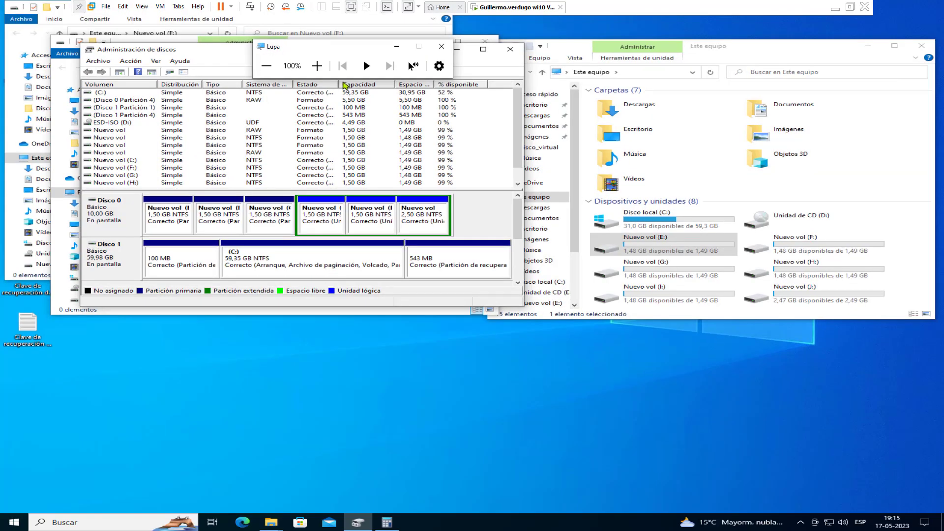
{"action": "double_click", "coordinate": [727, 47]}
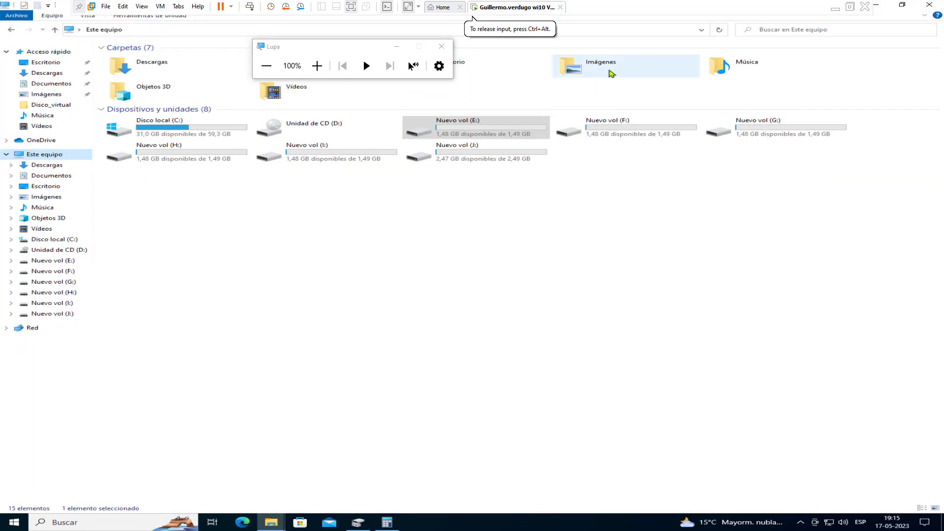
{"action": "left_click", "coordinate": [317, 66]}
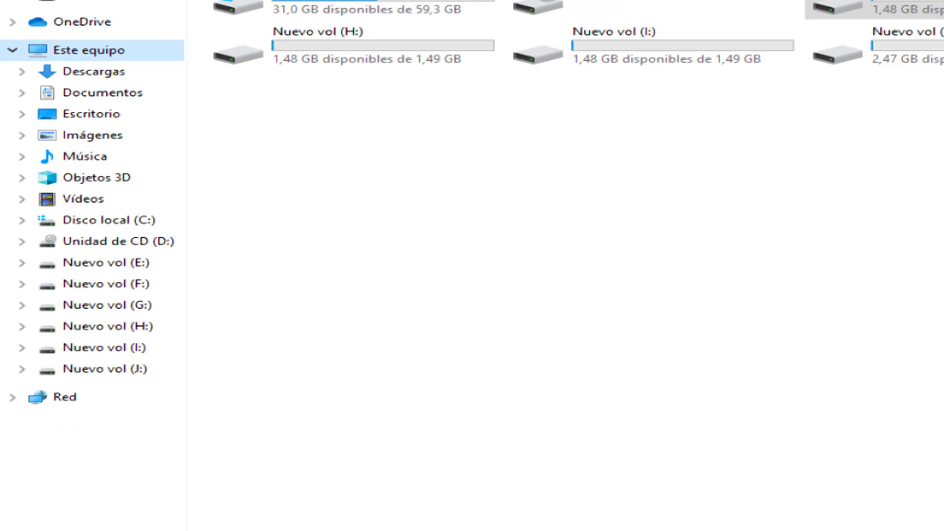
{"action": "key", "text": "Down"}
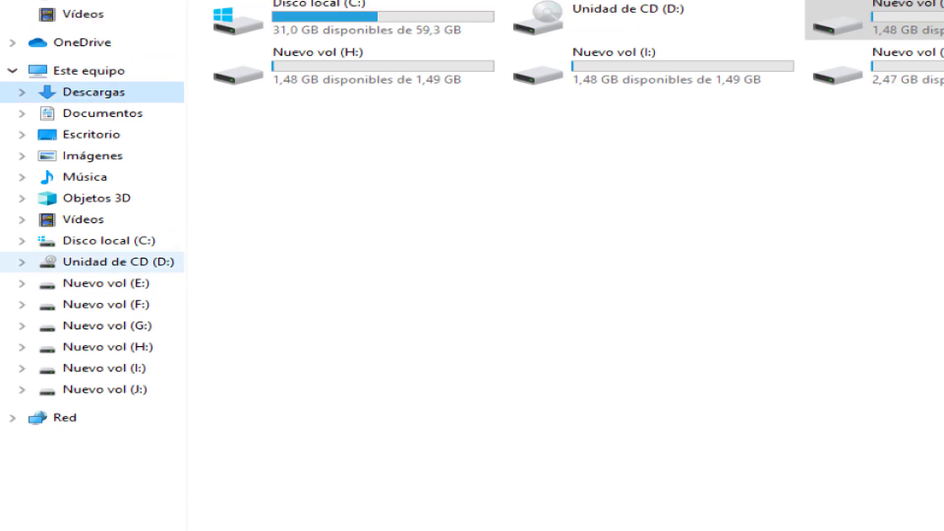
{"action": "key", "text": "Up"}
{"action": "left_click", "coordinate": [362, 169]}
{"action": "key", "text": "Right"}
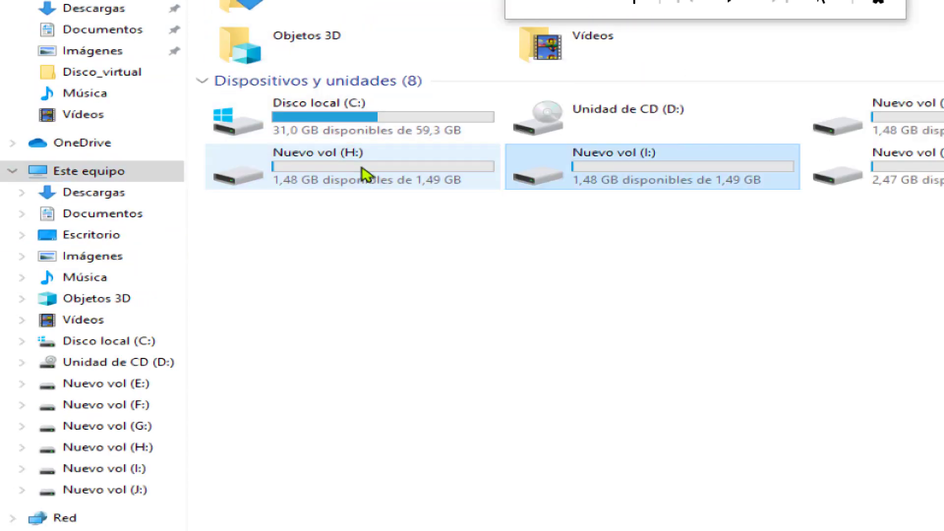
{"action": "key", "text": "Right"}
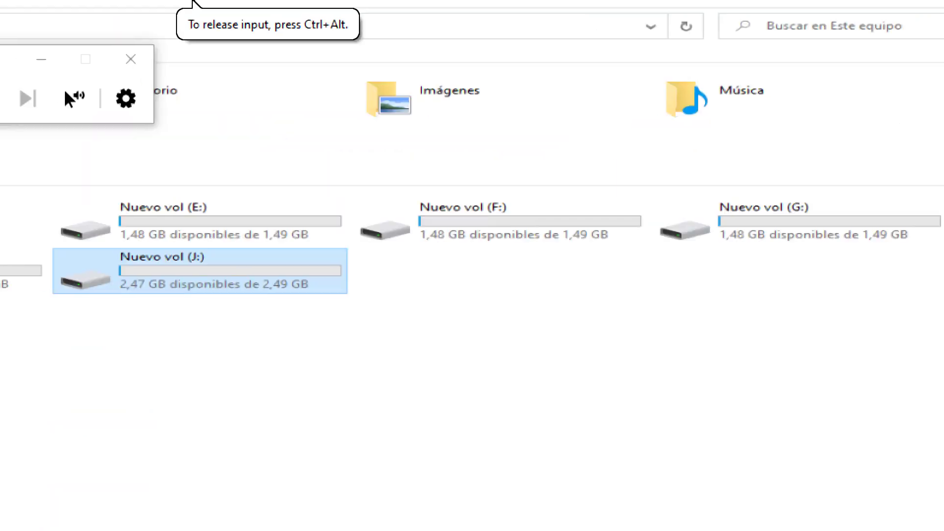
{"action": "left_click", "coordinate": [44, 118]}
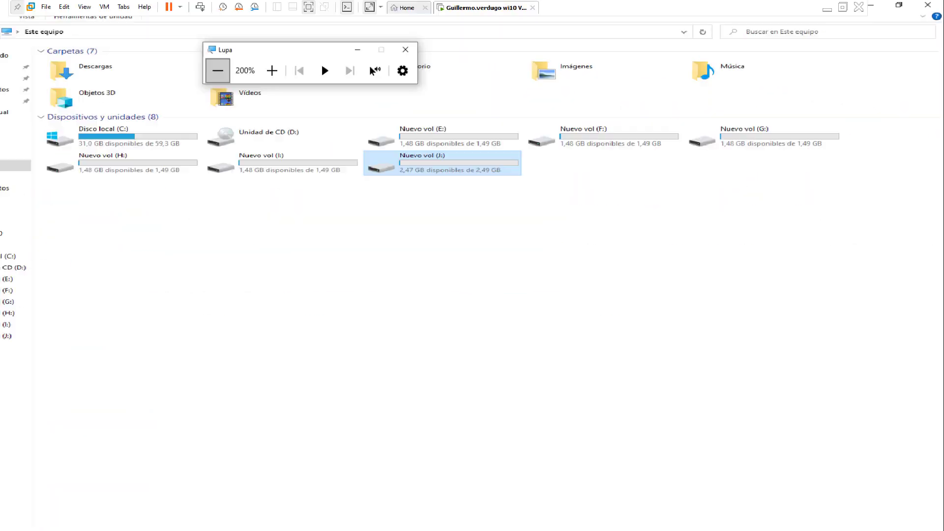
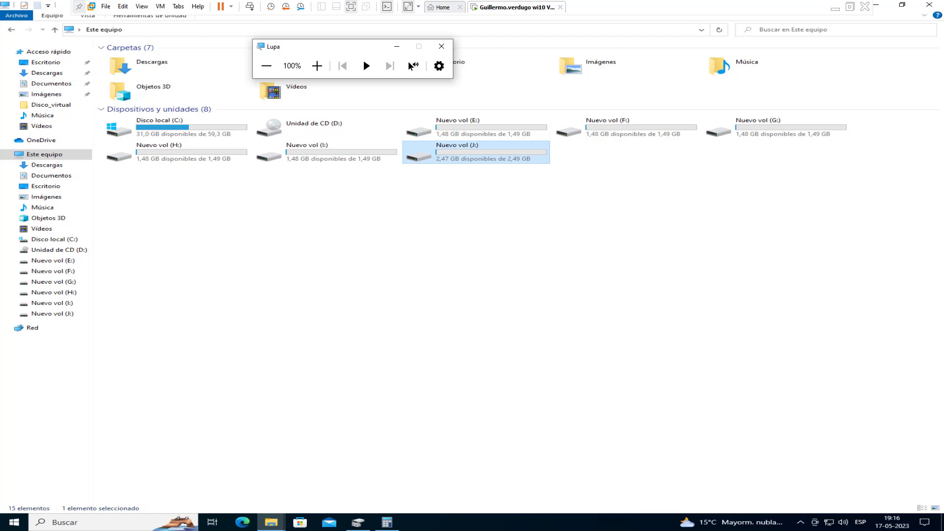
{"action": "left_click", "coordinate": [595, 134]}
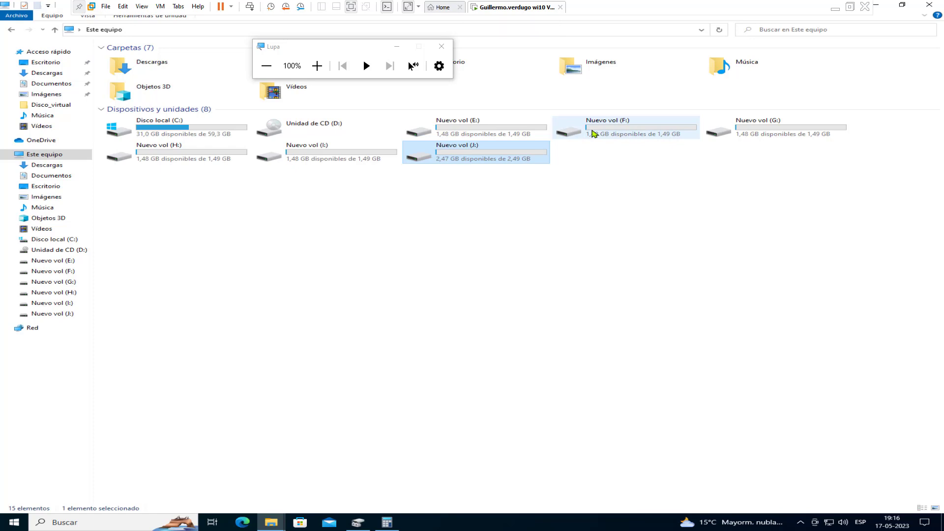
{"action": "right_click", "coordinate": [594, 134]}
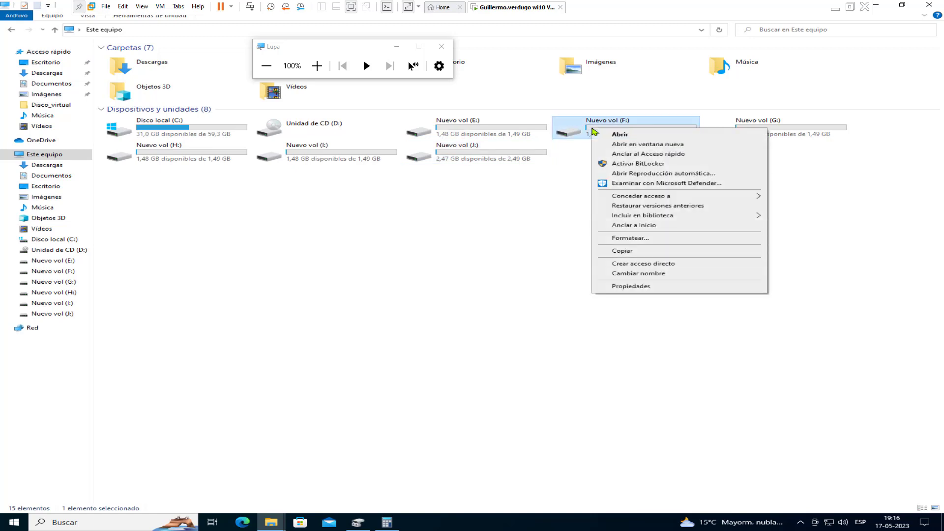
{"action": "left_click", "coordinate": [556, 198]}
{"action": "left_click", "coordinate": [555, 198]}
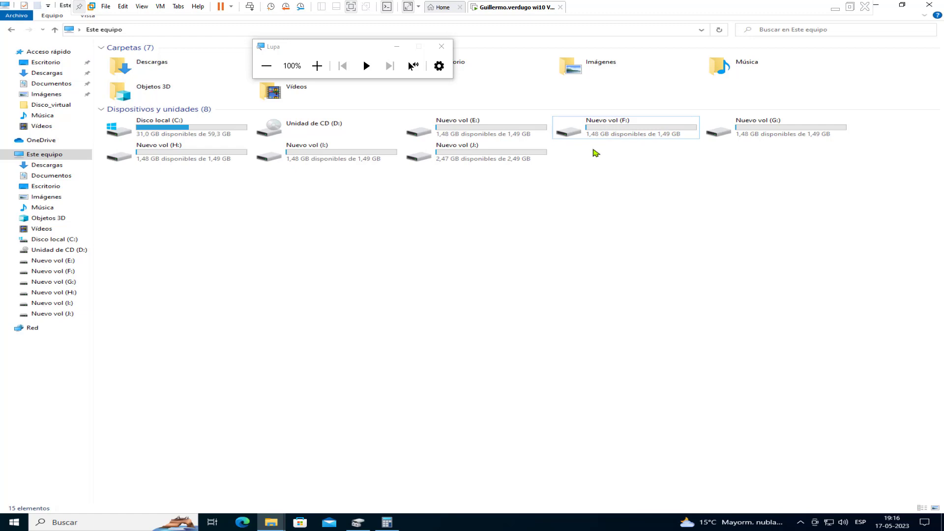
{"action": "left_click", "coordinate": [197, 129]}
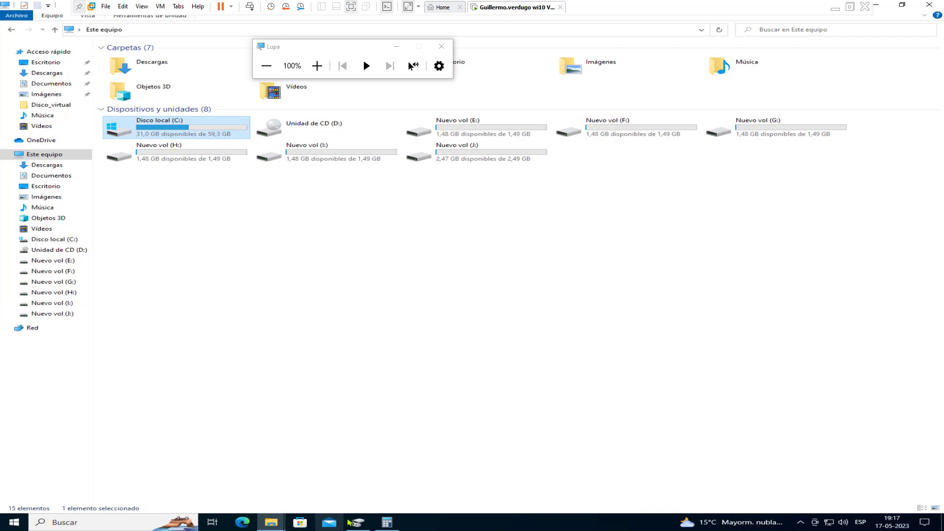
Switch to disk management, maximize its window and examine the partition layout of Disco 0.
{"action": "left_click", "coordinate": [350, 522]}
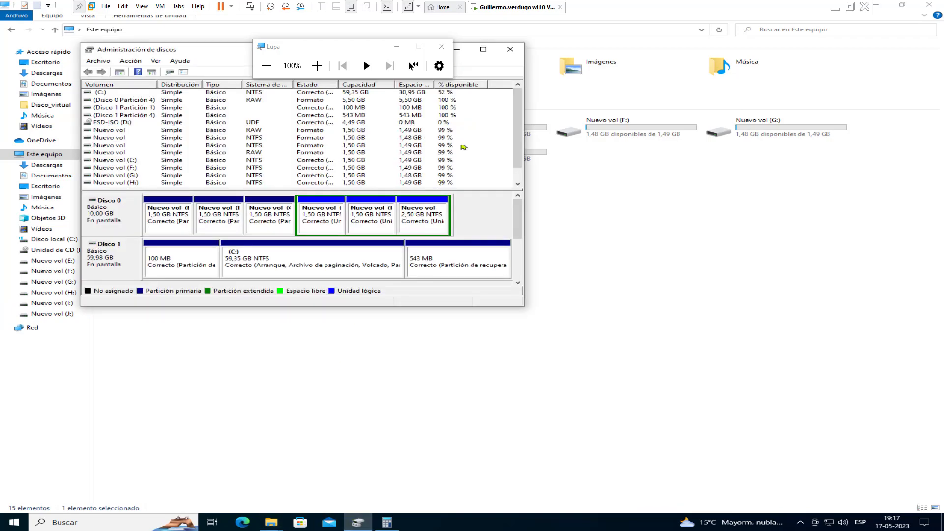
{"action": "left_click", "coordinate": [484, 49]}
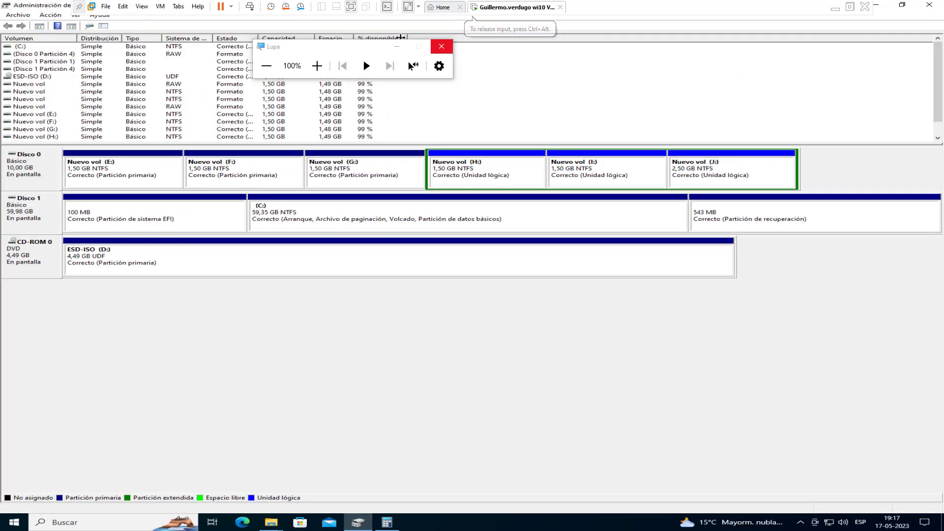
{"action": "left_click", "coordinate": [317, 66]}
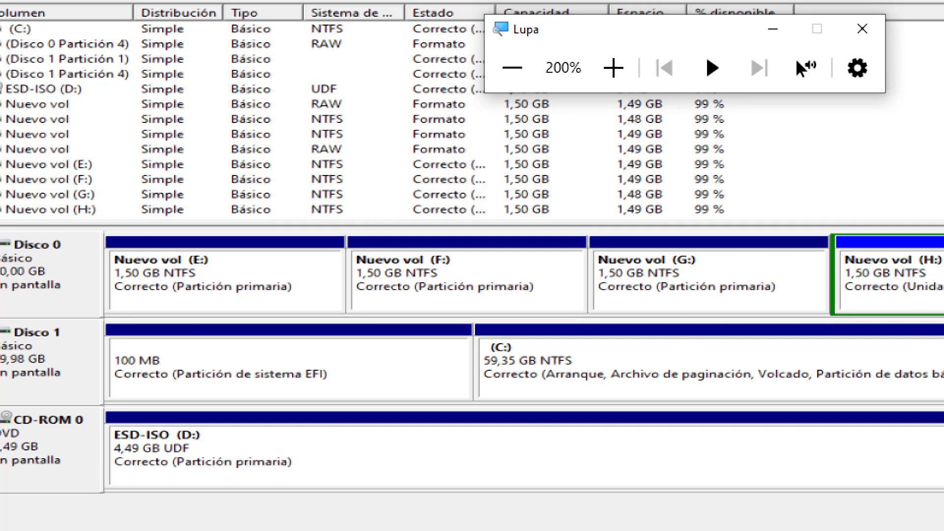
{"action": "left_click", "coordinate": [512, 67]}
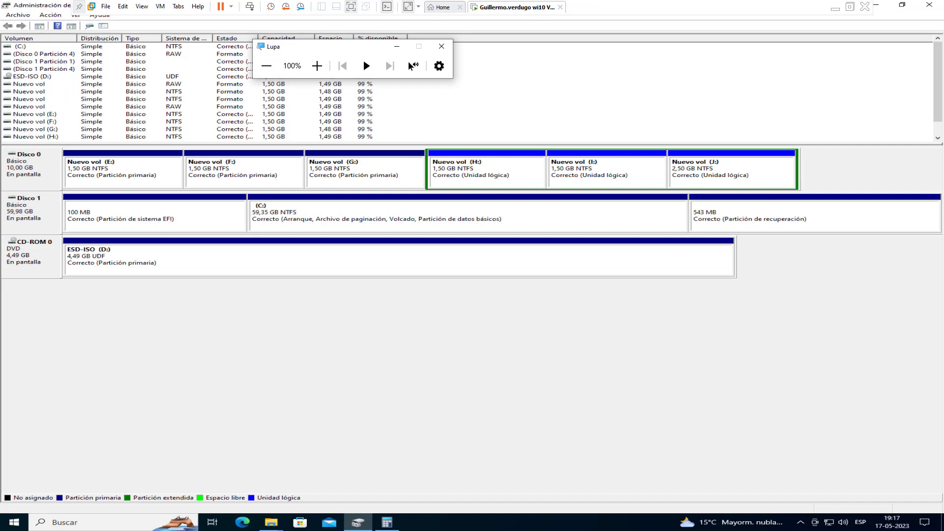
{"action": "left_click", "coordinate": [473, 18]}
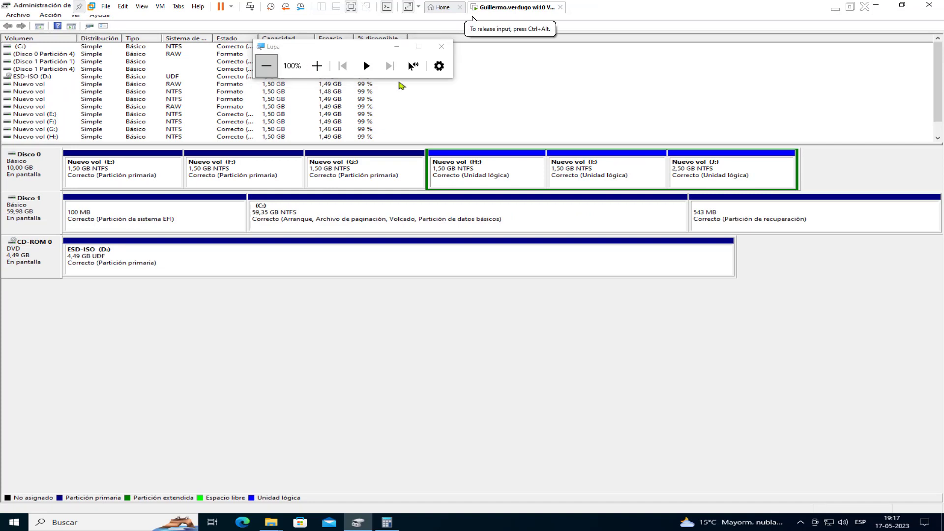
{"action": "left_click", "coordinate": [266, 66]}
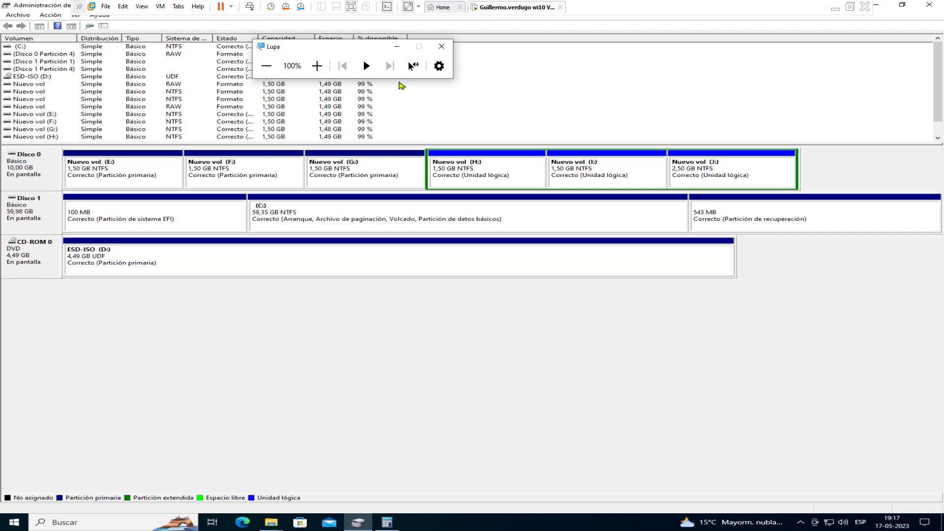
Shrink volume C: on Disco 1 by 21791 MB.
{"action": "key", "text": "super+plus"}
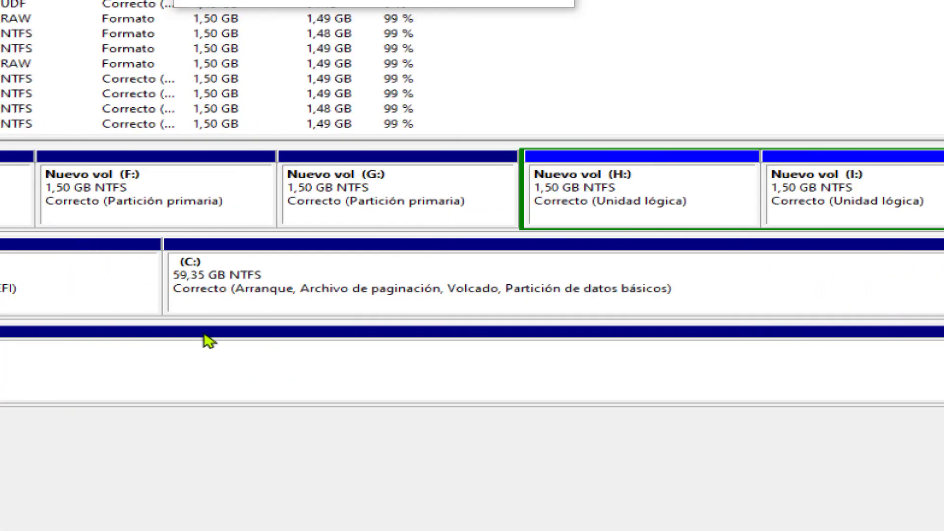
{"action": "left_click", "coordinate": [305, 295]}
{"action": "right_click", "coordinate": [305, 295]}
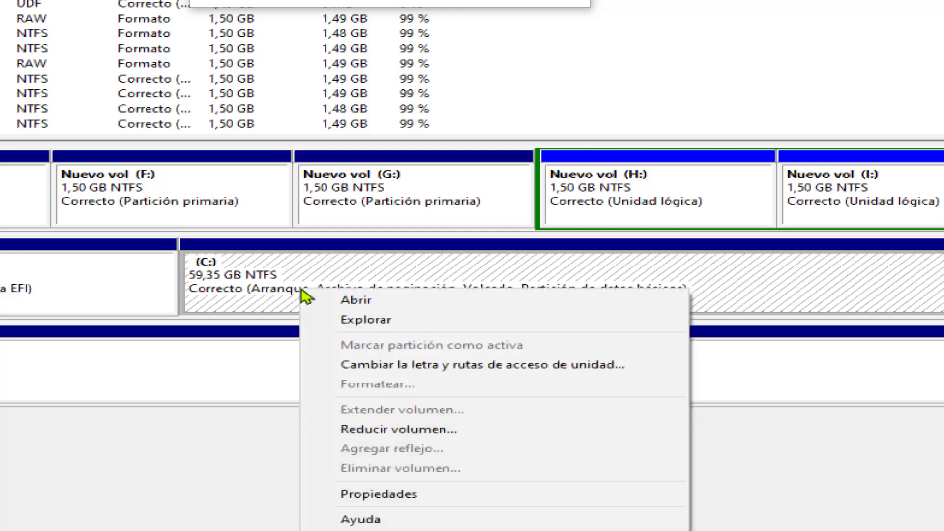
{"action": "left_click", "coordinate": [379, 434]}
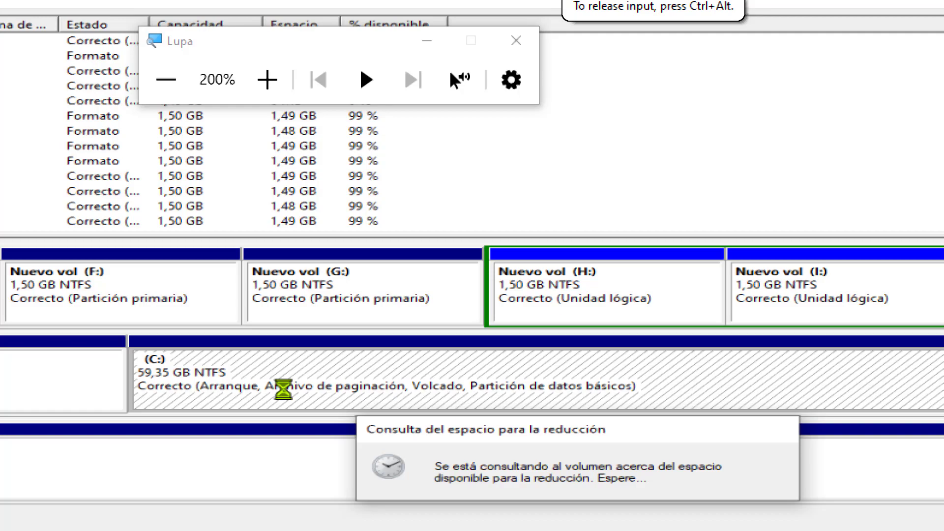
{"action": "left_click", "coordinate": [167, 80]}
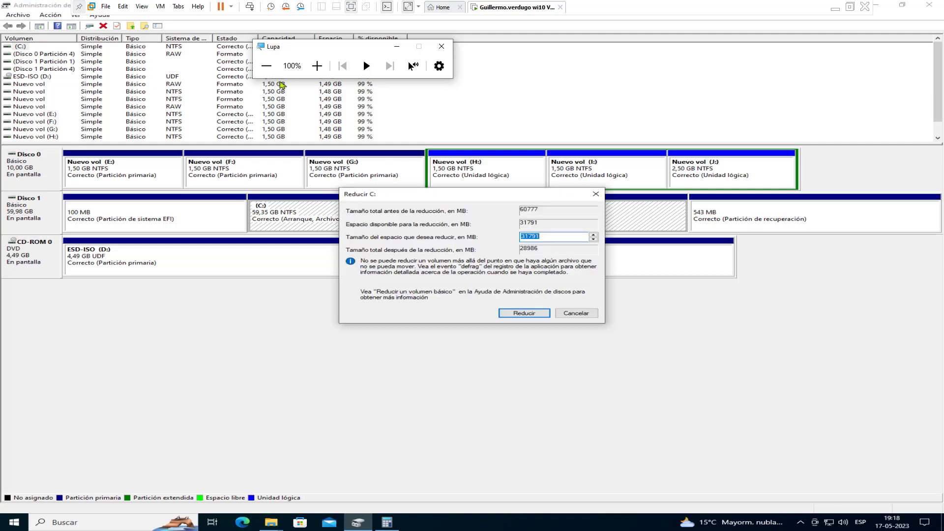
{"action": "left_click", "coordinate": [316, 66]}
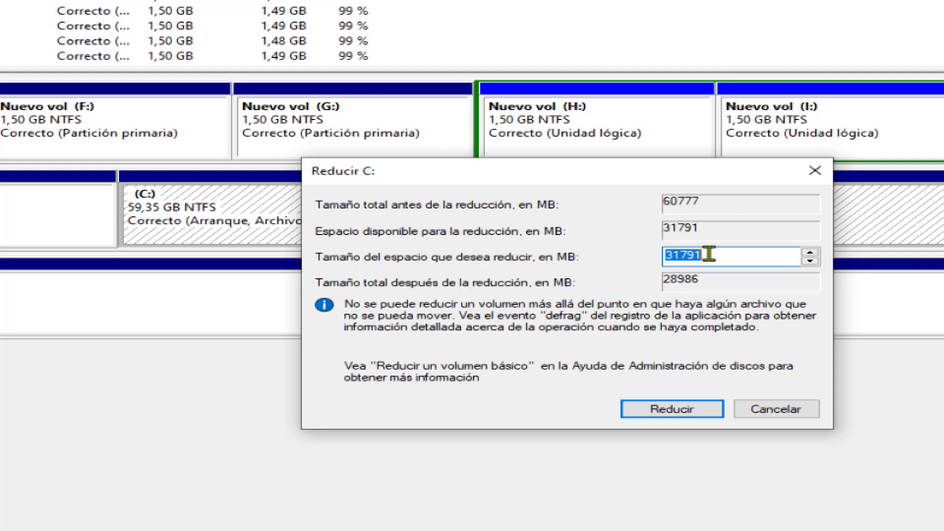
{"action": "key", "text": "Left"}
{"action": "key", "text": "Right"}
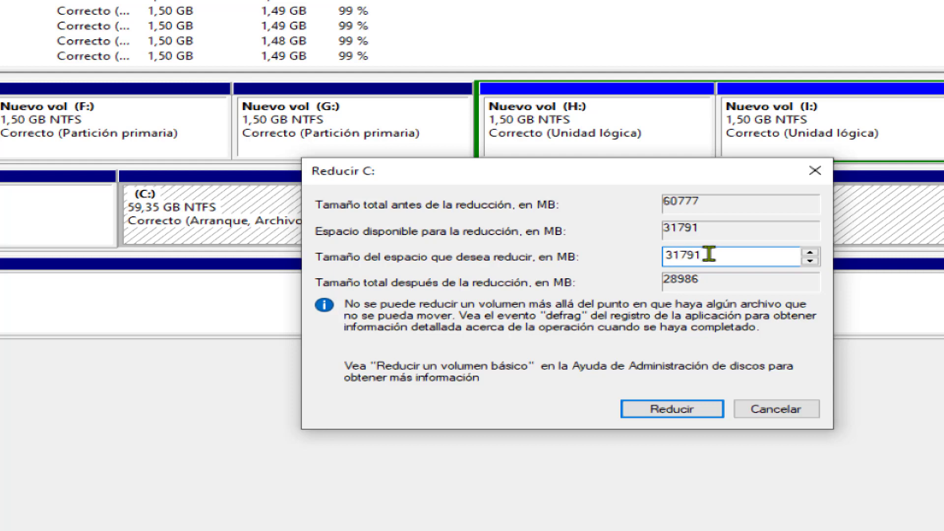
{"action": "key", "text": "BackSpace"}
{"action": "type", "text": "2"}
{"action": "left_click", "coordinate": [681, 418]}
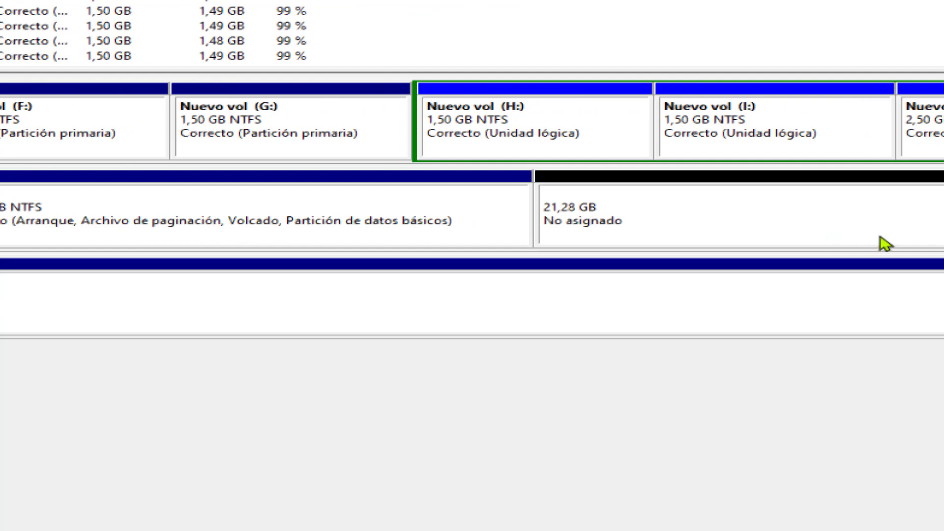
Create an NTFS simple volume with letter K and label Respaldo from all the unallocated space on Disco 1.
{"action": "right_click", "coordinate": [779, 228]}
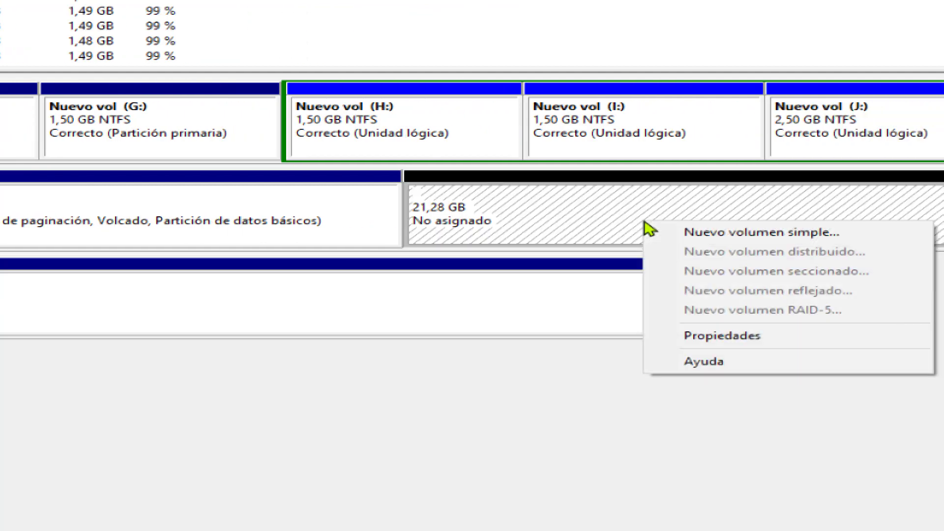
{"action": "left_click", "coordinate": [678, 232]}
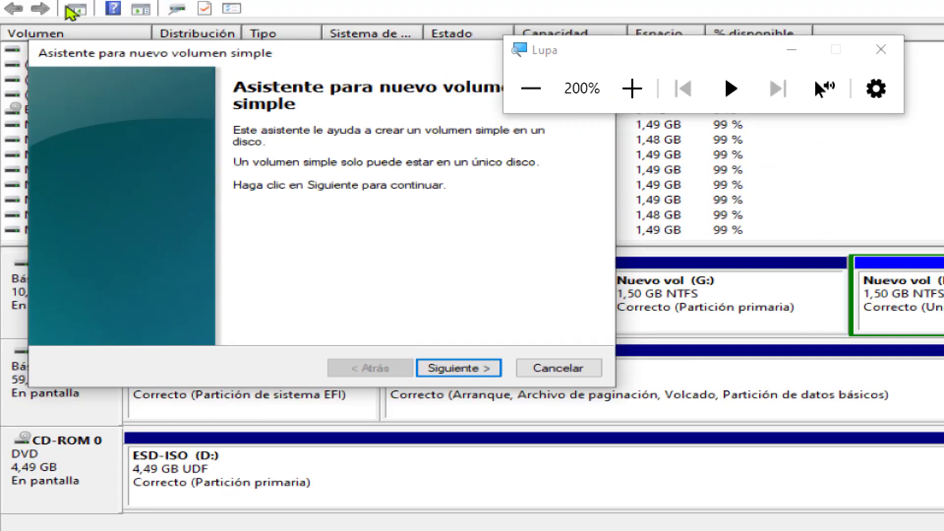
{"action": "key", "text": "Return"}
{"action": "key", "text": "Return"}
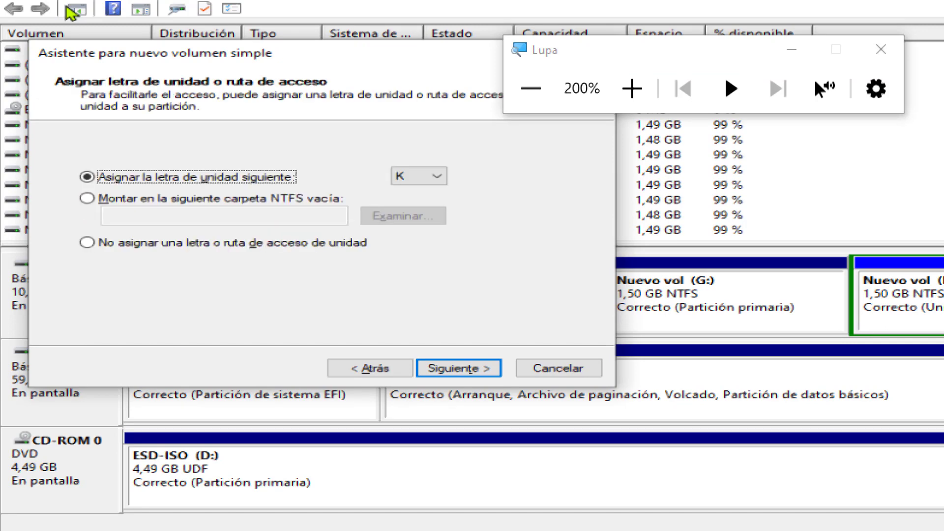
{"action": "key", "text": "Return"}
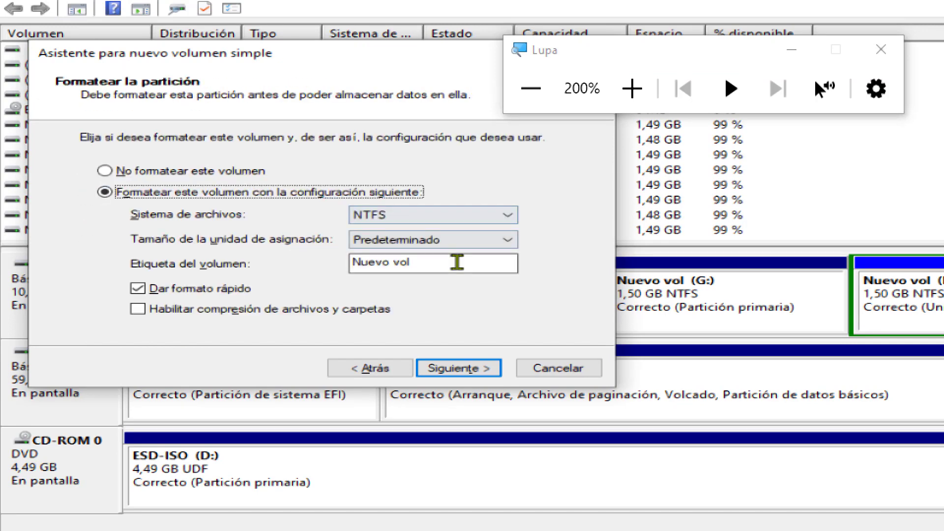
{"action": "left_click_drag", "start_coordinate": [457, 272], "coordinate": [312, 266]}
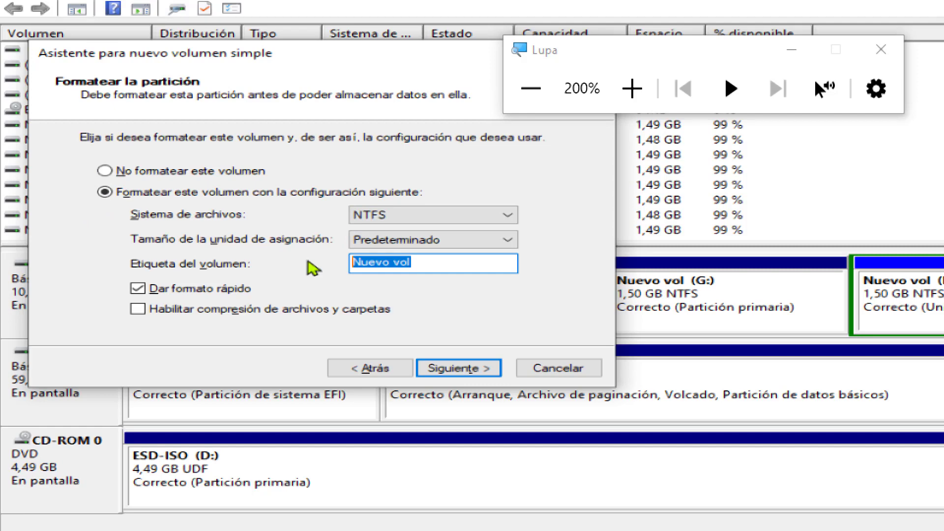
{"action": "type", "text": "RE"}
{"action": "key", "text": "BackSpace"}
{"action": "type", "text": "e"}
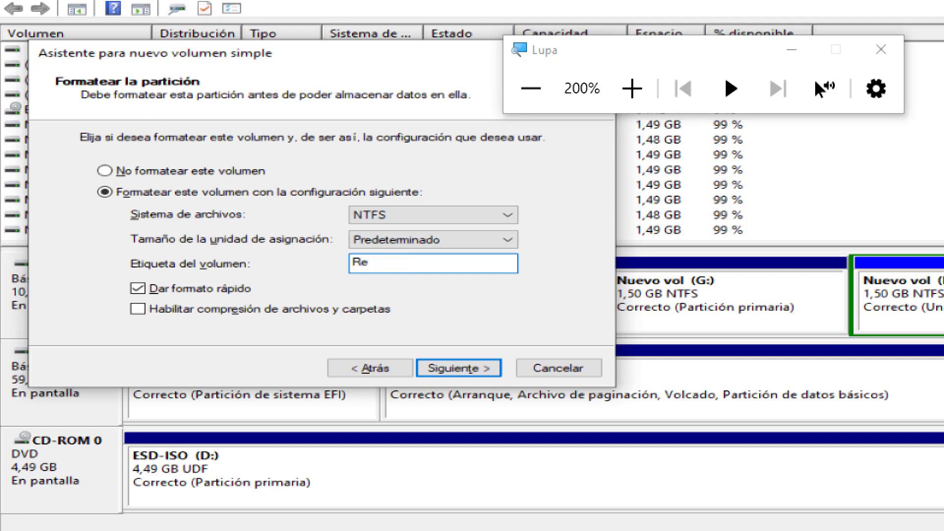
{"action": "type", "text": "spaldo"}
{"action": "key", "text": "Return"}
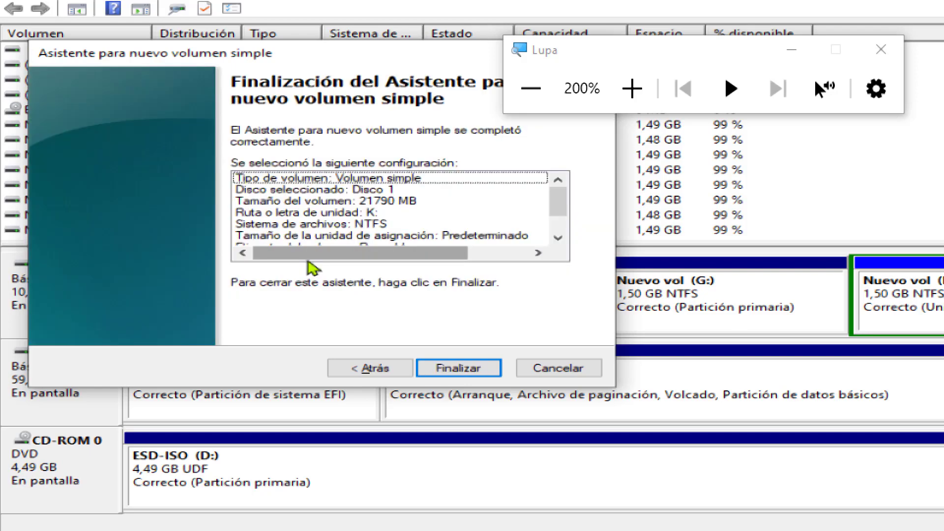
{"action": "key", "text": "Return"}
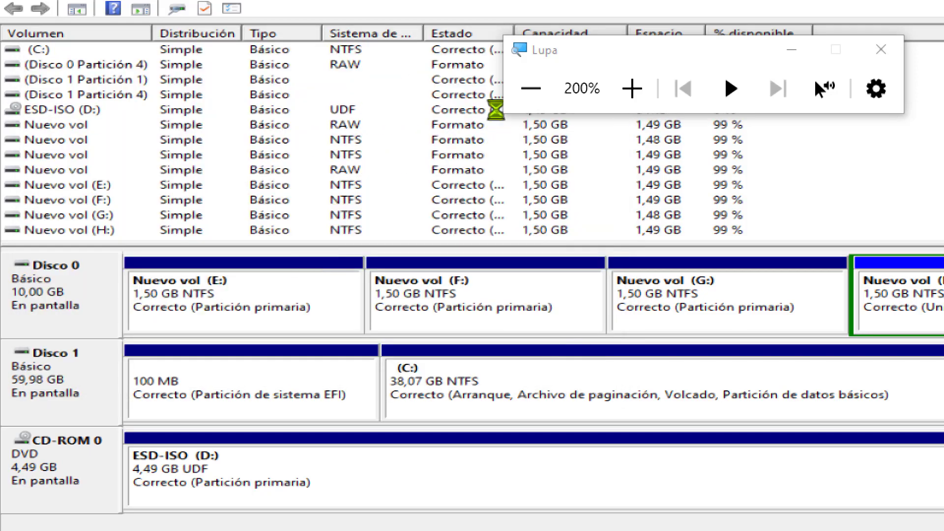
{"action": "key", "text": "super+minus"}
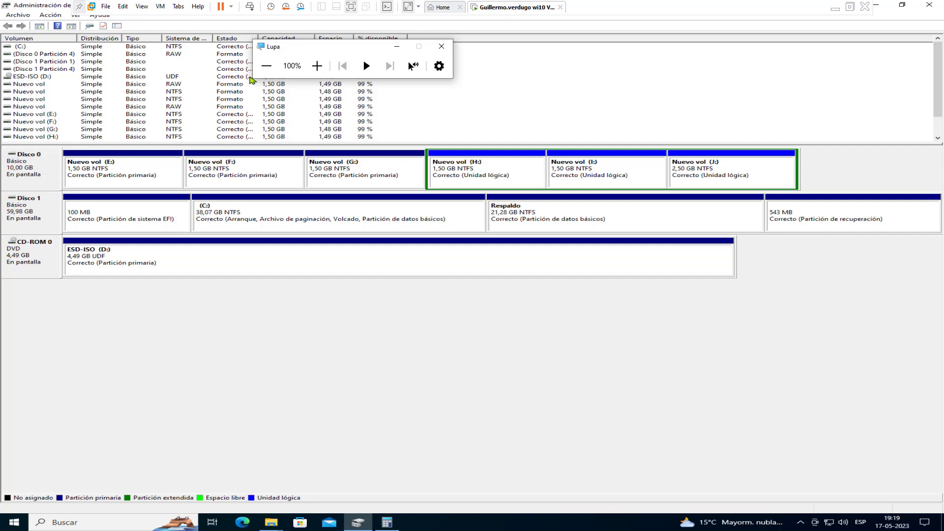
{"action": "left_click", "coordinate": [317, 66]}
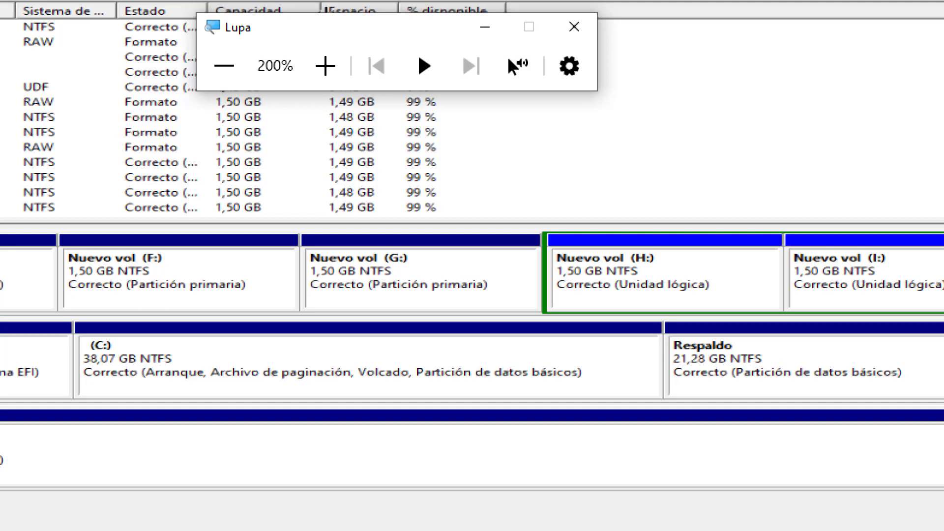
{"action": "left_click", "coordinate": [224, 66]}
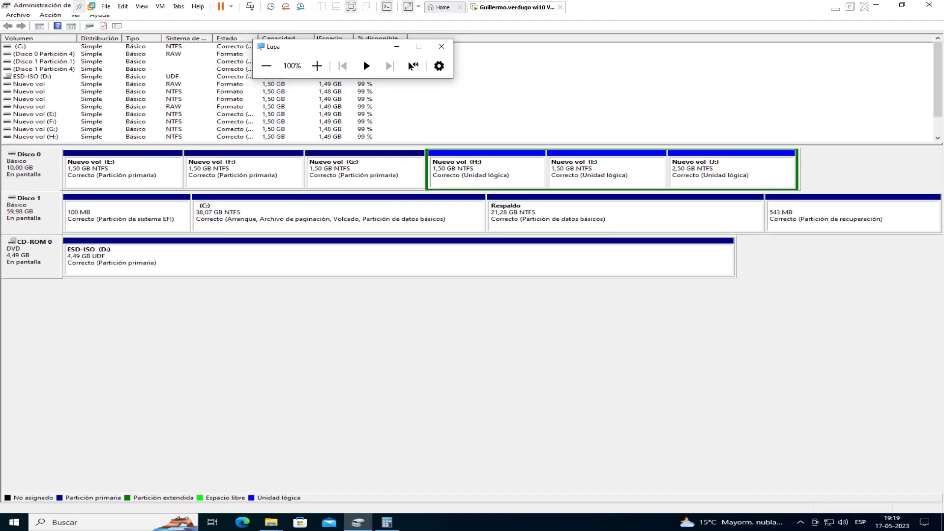
{"action": "left_click", "coordinate": [351, 6]}
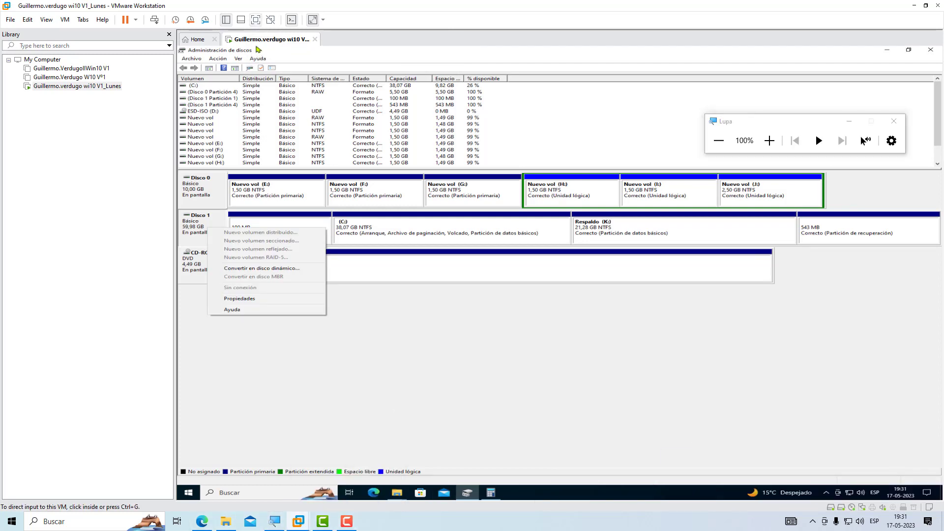
{"action": "left_click", "coordinate": [256, 20]}
Check which operations are offered for volume E: and whether Disco 0 can be converted to GPT.
{"action": "key", "text": "super+plus"}
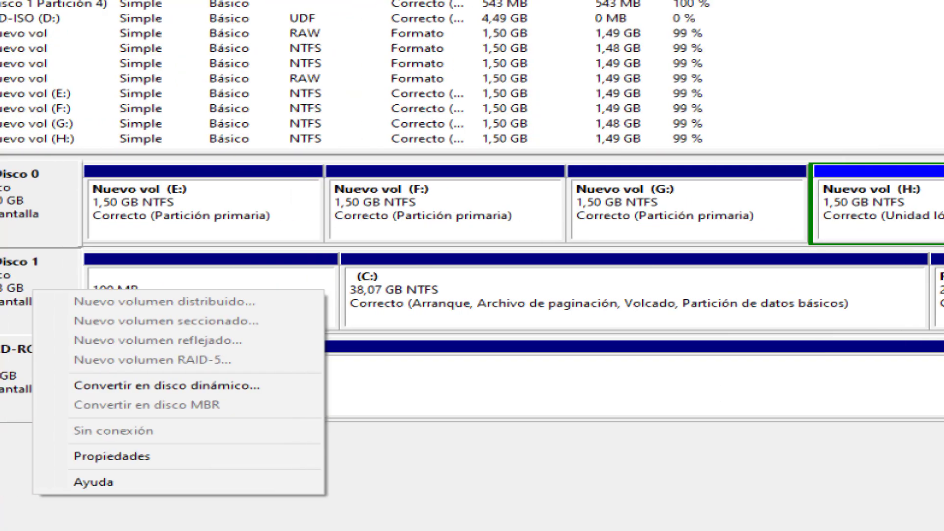
{"action": "left_click", "coordinate": [159, 198]}
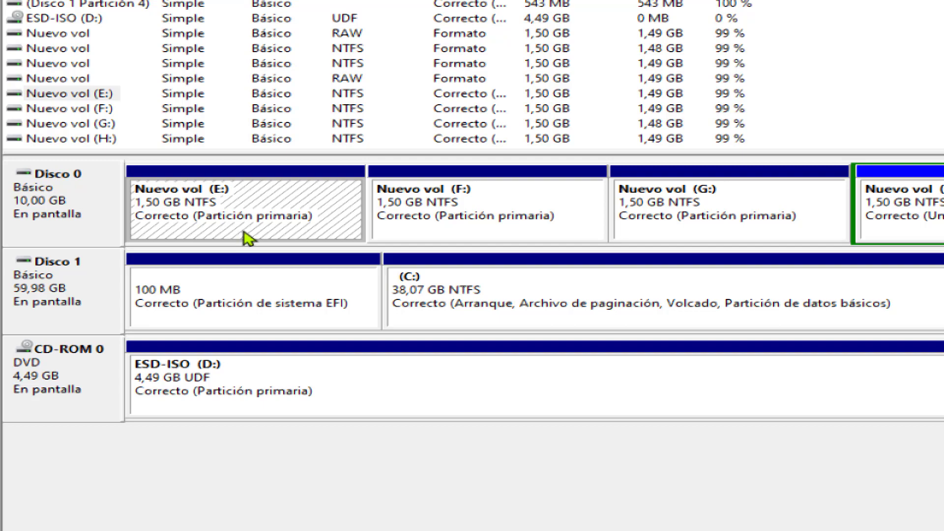
{"action": "right_click", "coordinate": [229, 198]}
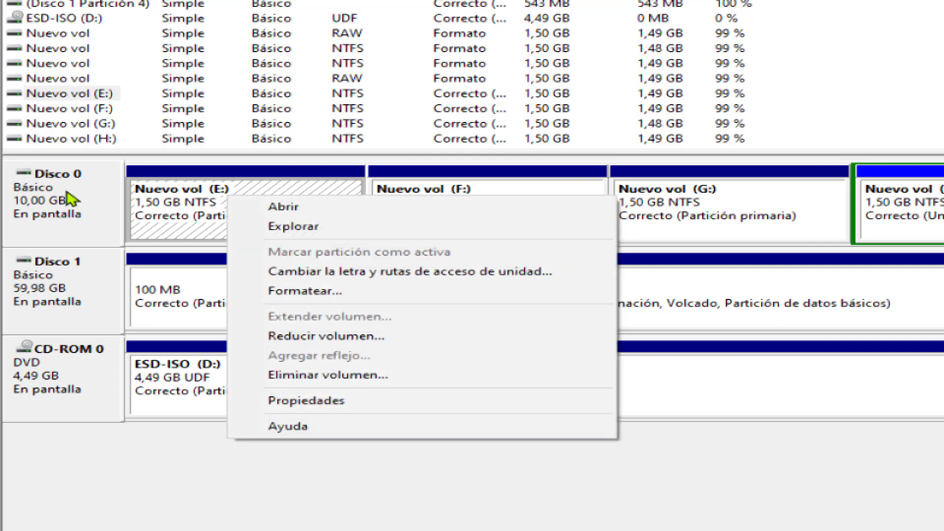
{"action": "right_click", "coordinate": [68, 194]}
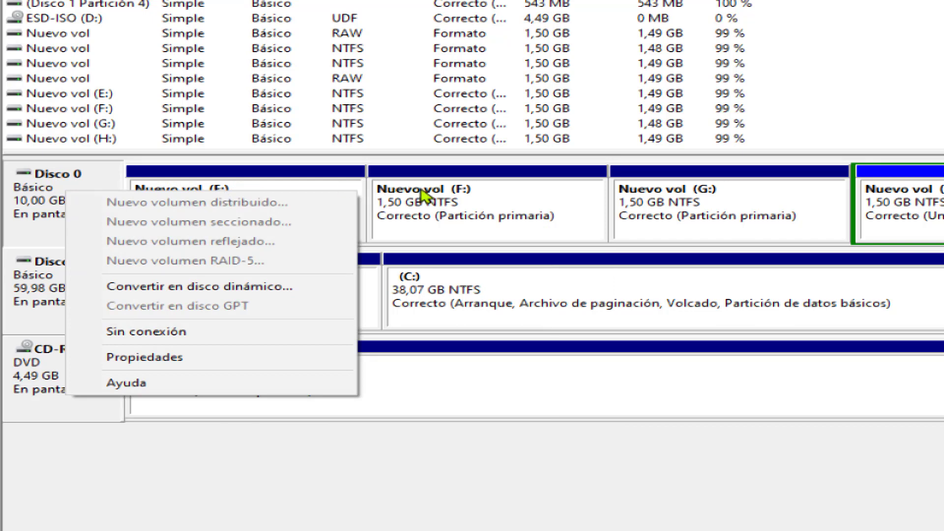
{"action": "left_click", "coordinate": [447, 204]}
Delete primary volume E: from Disco 0 and confirm the data loss.
{"action": "right_click", "coordinate": [245, 200]}
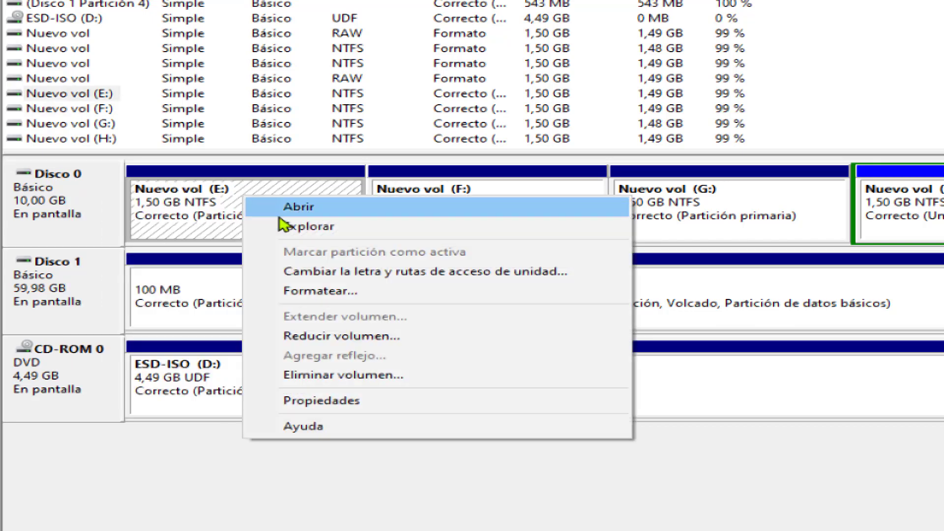
{"action": "left_click", "coordinate": [362, 378]}
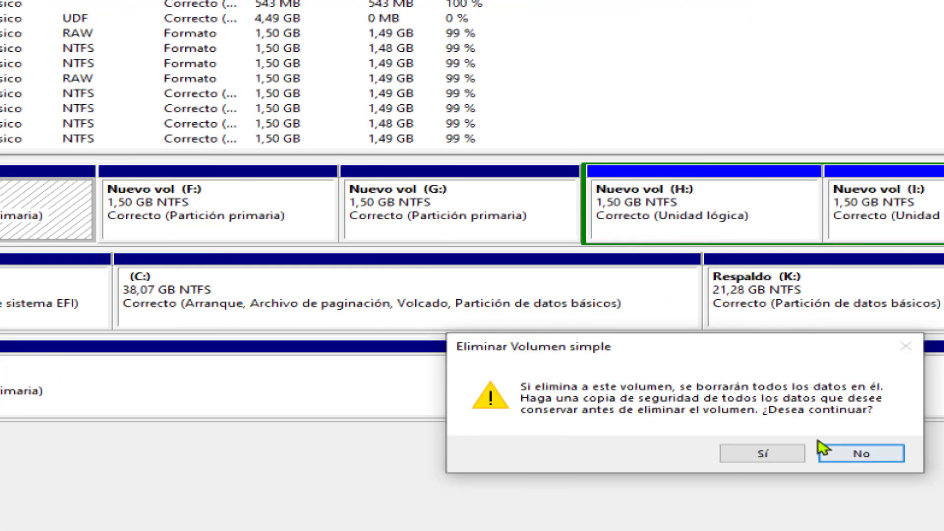
{"action": "left_click", "coordinate": [763, 453]}
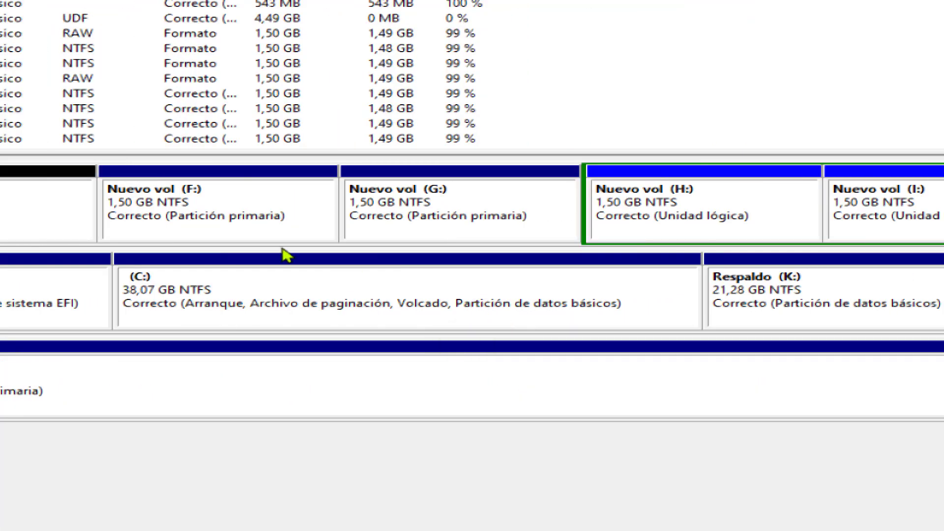
Delete primary volume F: from Disco 0 and confirm the data loss.
{"action": "right_click", "coordinate": [217, 217]}
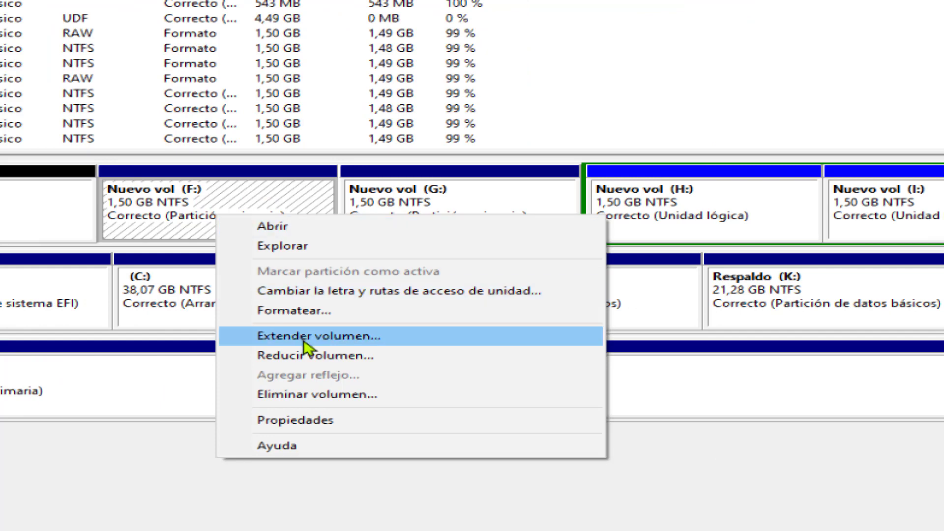
{"action": "left_click", "coordinate": [315, 395]}
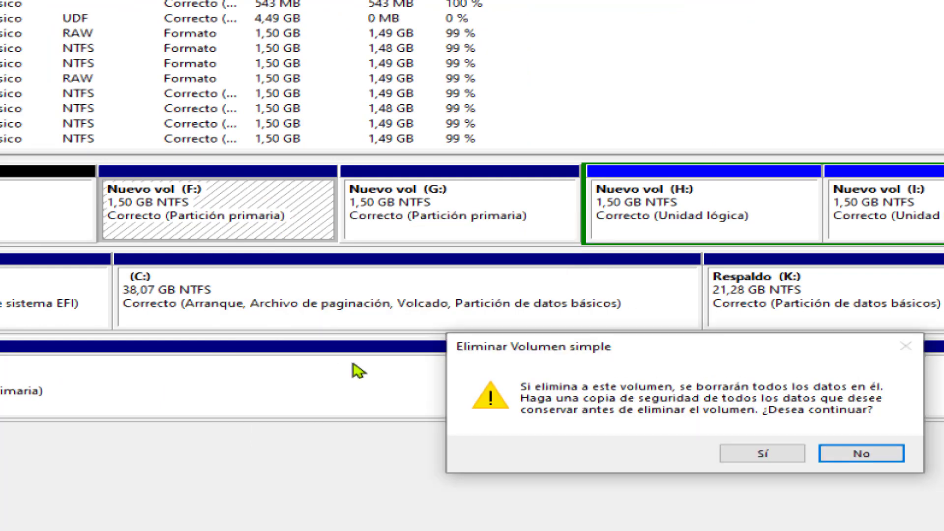
{"action": "key", "text": "Left"}
{"action": "key", "text": "Return"}
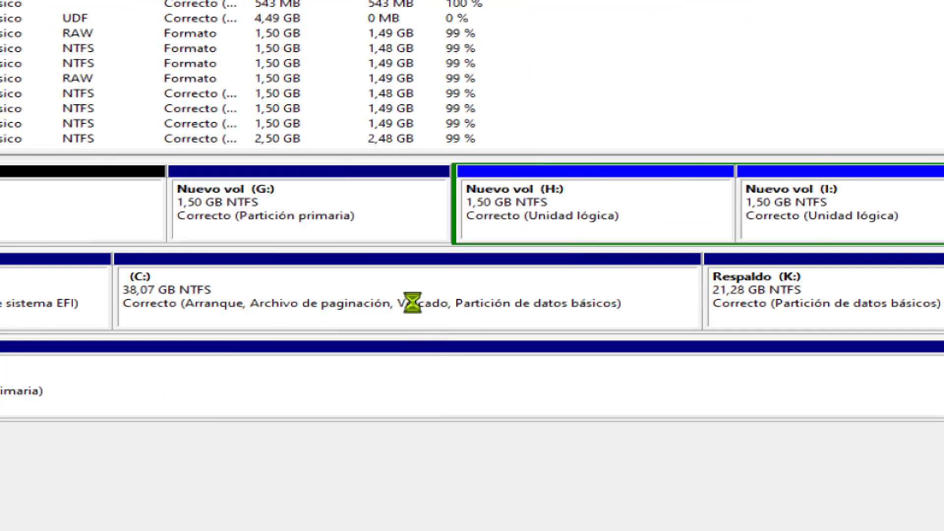
{"action": "right_click", "coordinate": [307, 203]}
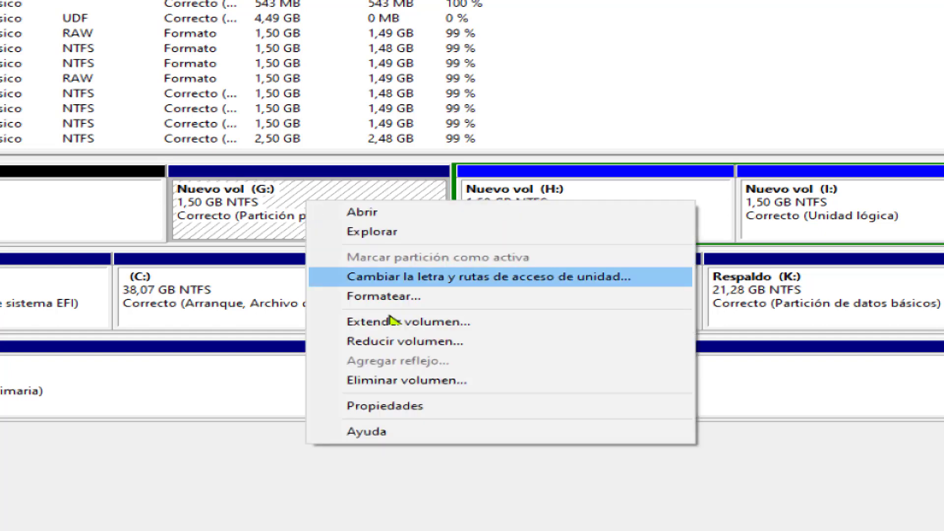
{"action": "left_click", "coordinate": [406, 385]}
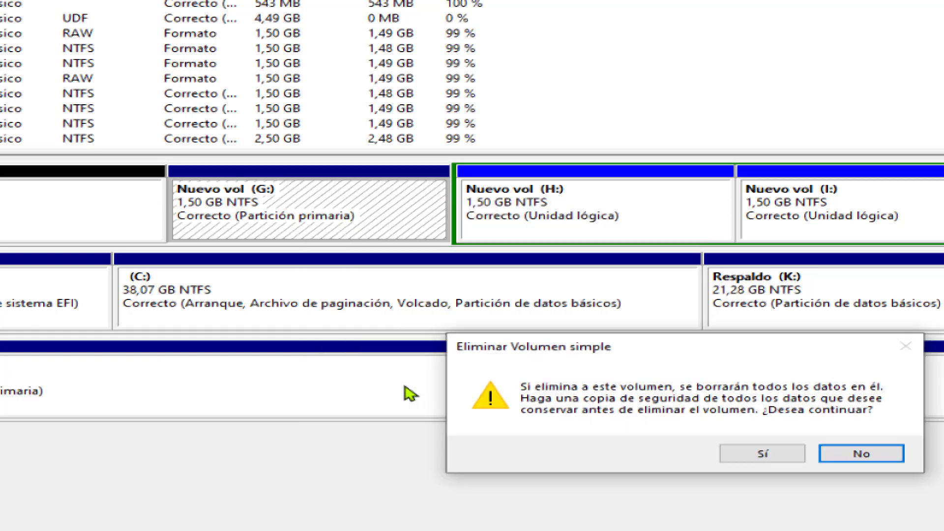
{"action": "key", "text": "Escape"}
Delete primary volume G: from Disco 0 and confirm the data loss.
{"action": "right_click", "coordinate": [298, 172]}
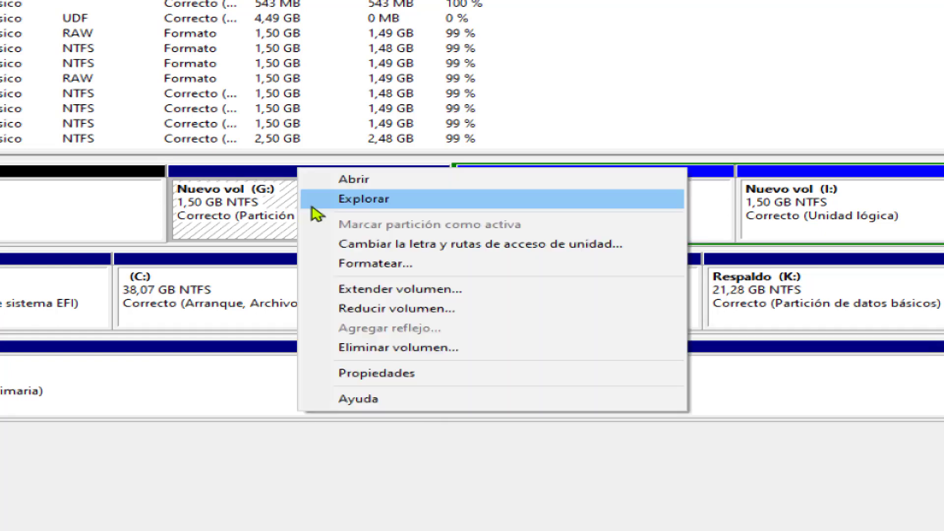
{"action": "left_click", "coordinate": [398, 348]}
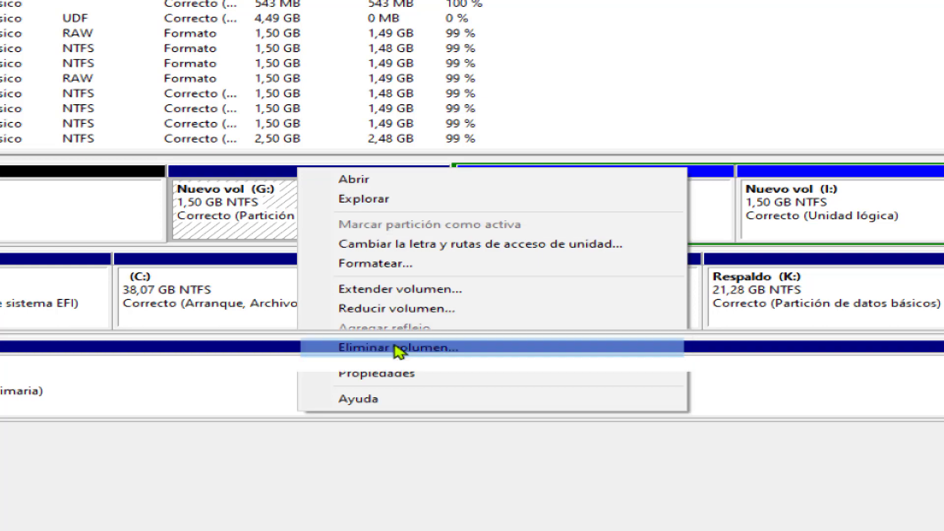
{"action": "left_click", "coordinate": [753, 450]}
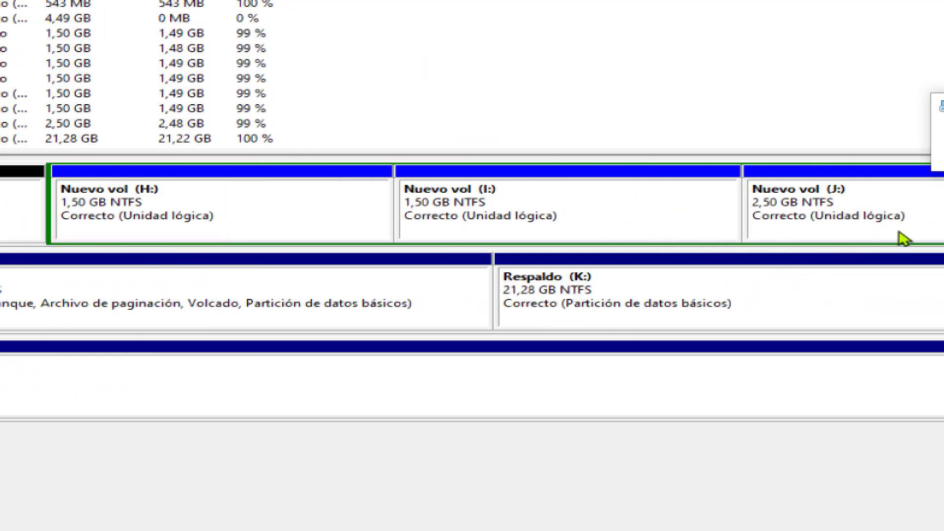
{"action": "right_click", "coordinate": [217, 211]}
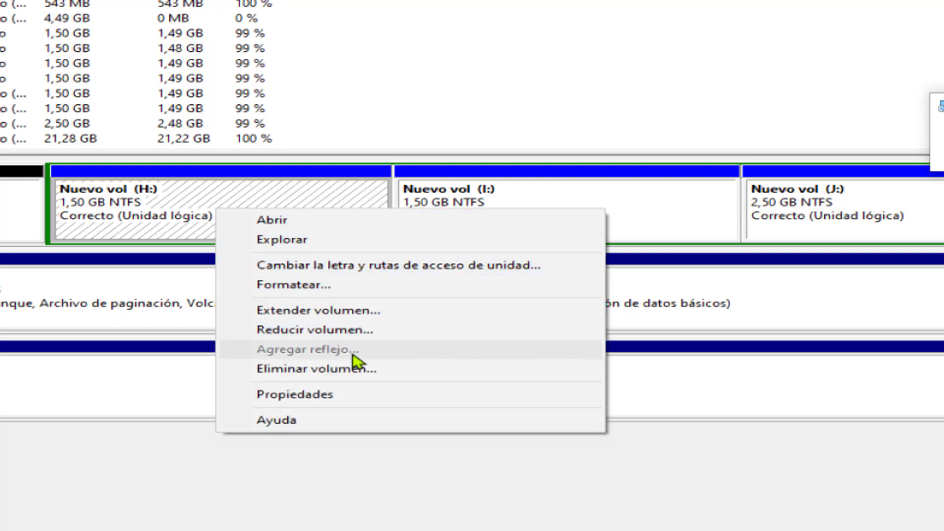
{"action": "left_click", "coordinate": [344, 373]}
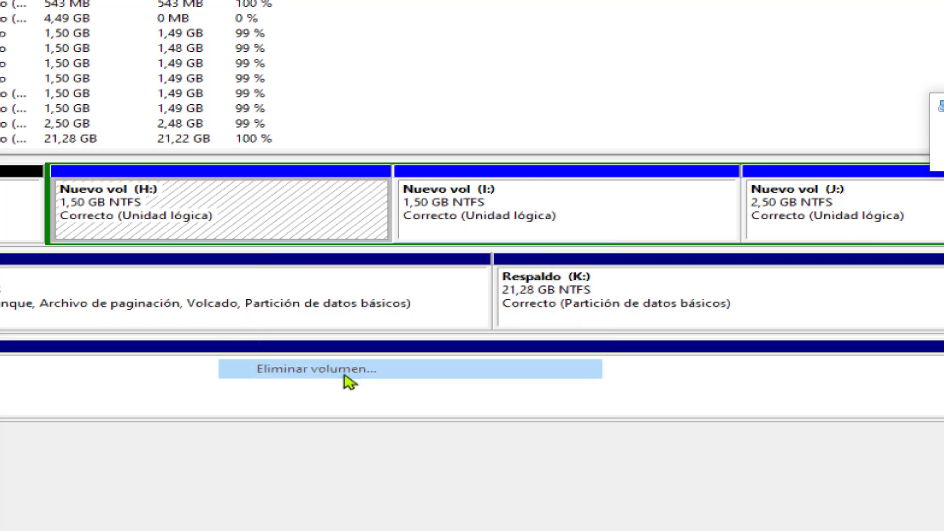
{"action": "key", "text": "s"}
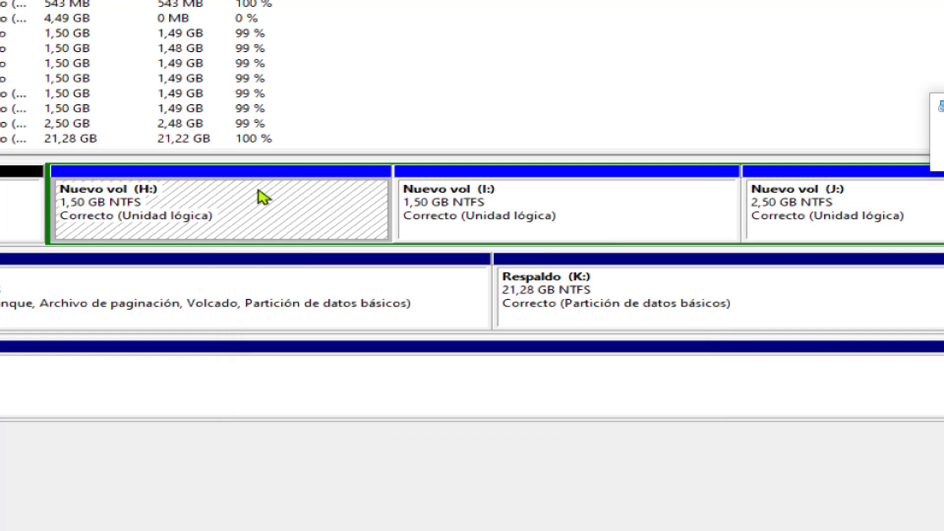
Delete logical volume H: from the extended partition on Disco 0 and confirm the data loss.
{"action": "right_click", "coordinate": [258, 190]}
{"action": "left_click", "coordinate": [370, 351]}
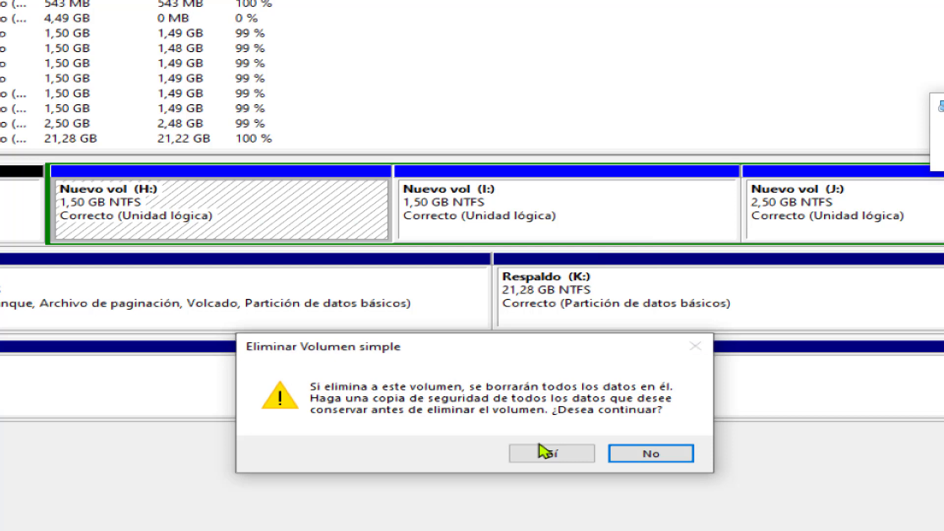
{"action": "left_click", "coordinate": [546, 452]}
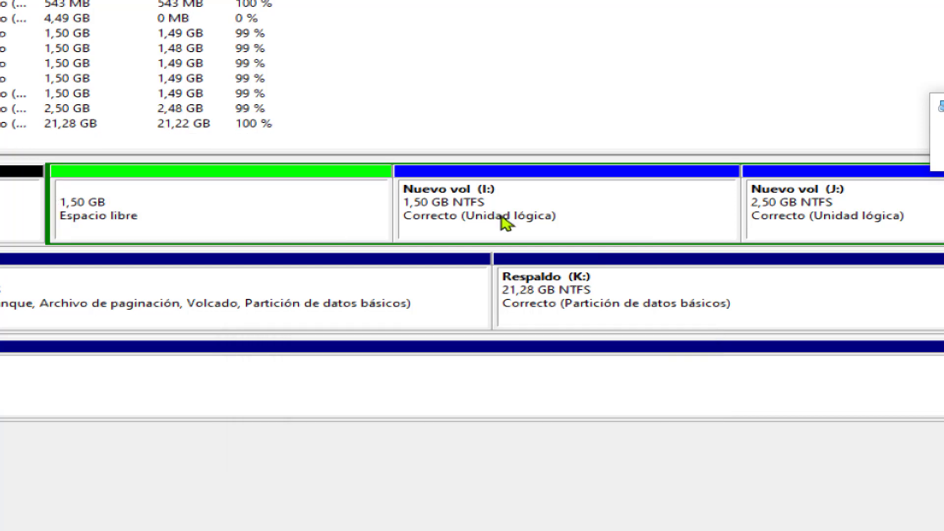
Delete logical volume I: from the extended partition on Disco 0 and confirm the data loss.
{"action": "right_click", "coordinate": [506, 223]}
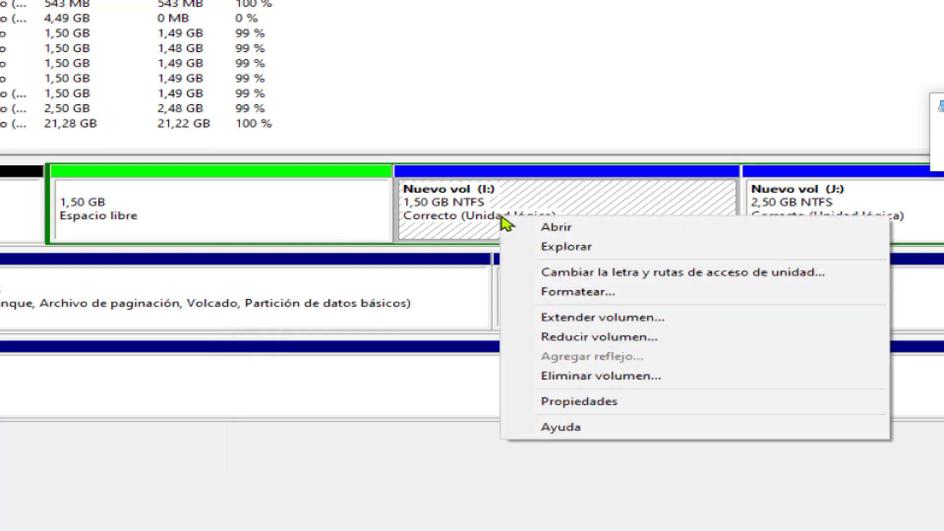
{"action": "left_click", "coordinate": [564, 379]}
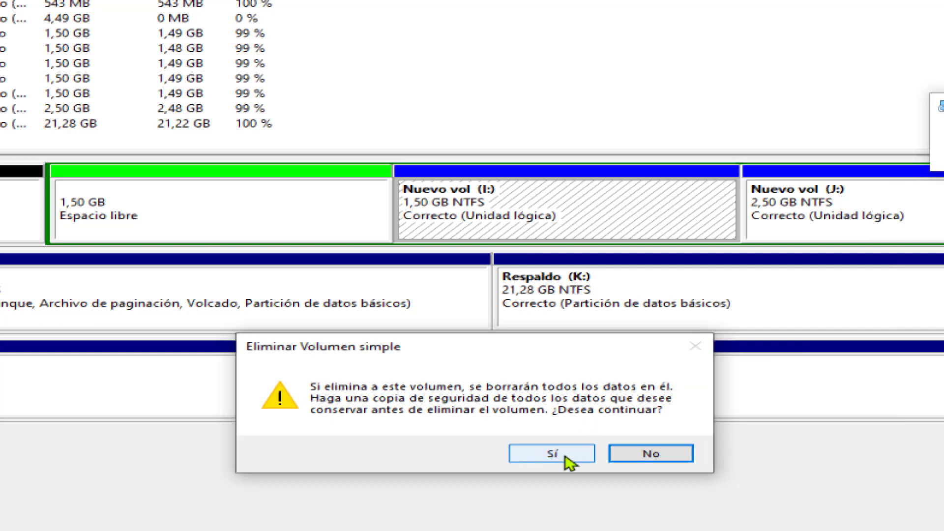
{"action": "left_click", "coordinate": [552, 454]}
Delete logical volume J: from the extended partition on Disco 0 and confirm the data loss.
{"action": "right_click", "coordinate": [729, 208]}
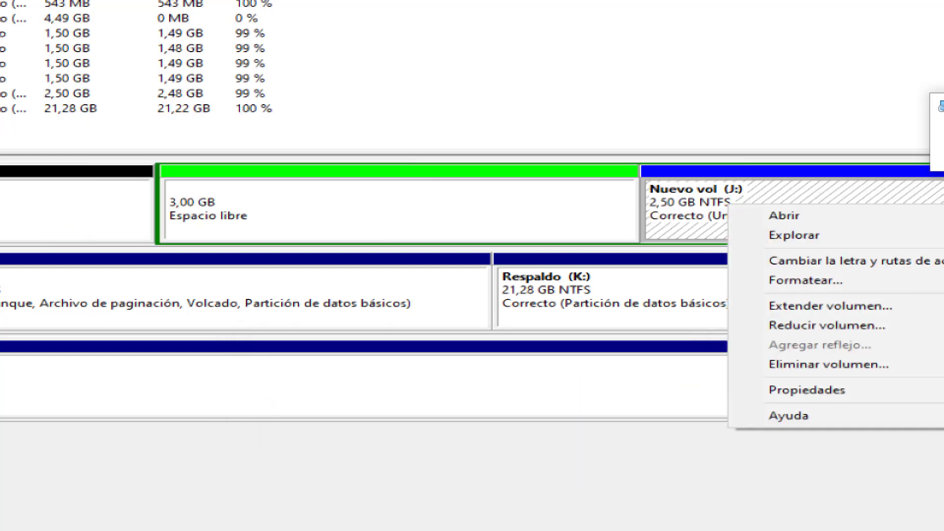
{"action": "left_click", "coordinate": [762, 366]}
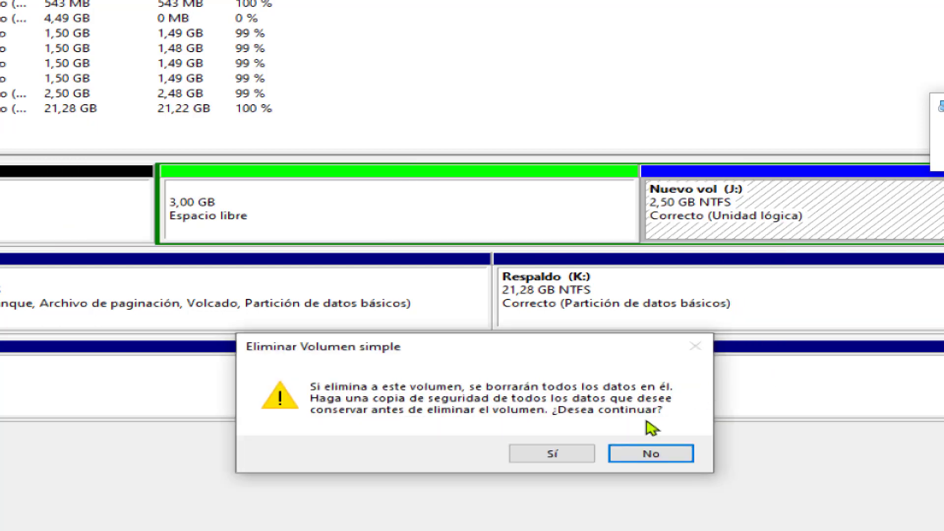
{"action": "left_click", "coordinate": [588, 453]}
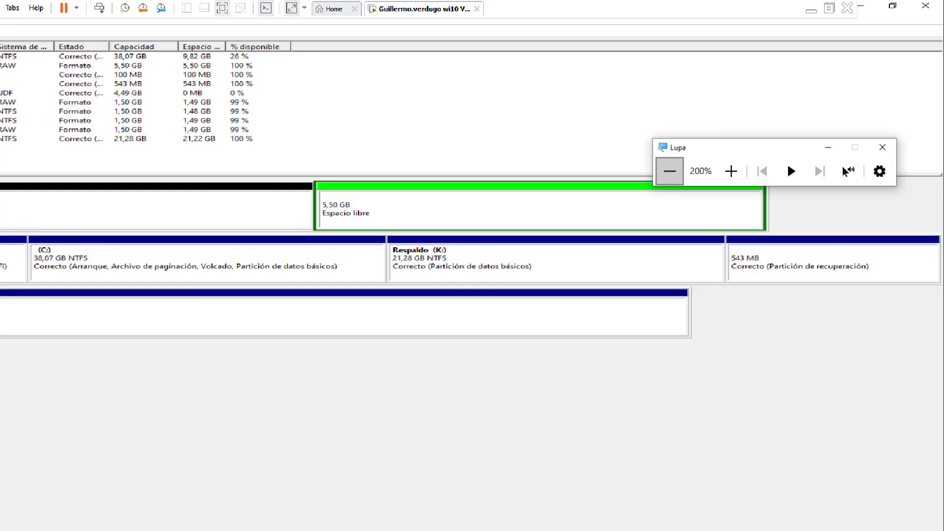
Delete the 5,50 GB extended partition on Disco 0 and confirm its removal.
{"action": "left_click", "coordinate": [670, 171]}
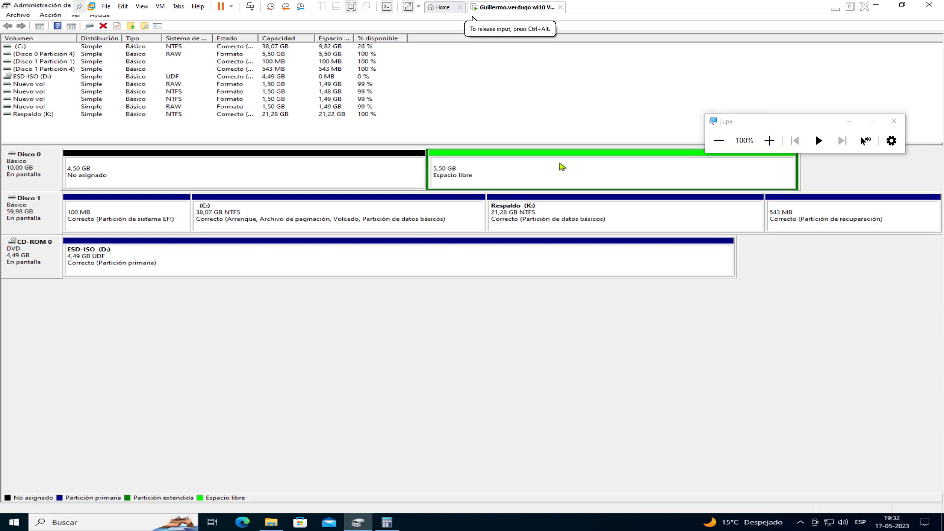
{"action": "right_click", "coordinate": [561, 167]}
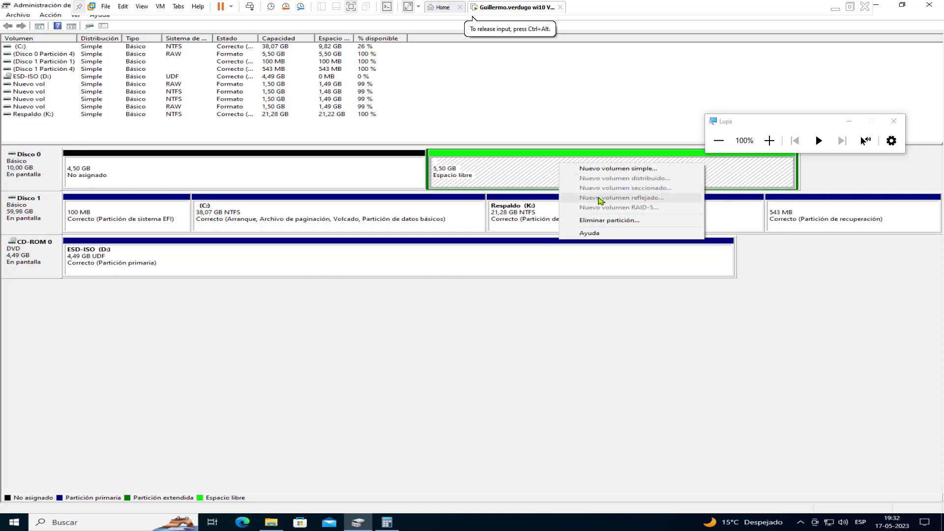
{"action": "left_click", "coordinate": [621, 221]}
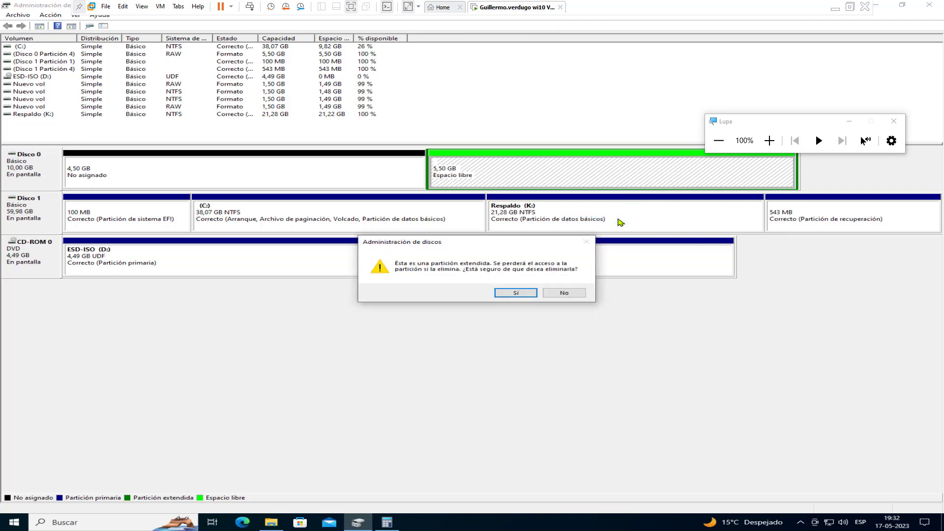
{"action": "left_click", "coordinate": [516, 293]}
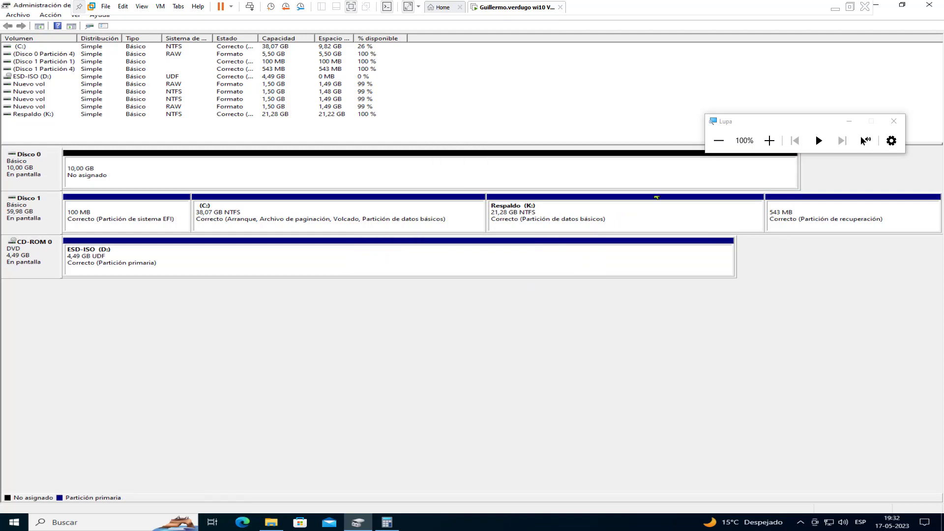
Convert the empty Disco 0 to a GPT disk.
{"action": "left_click", "coordinate": [769, 141]}
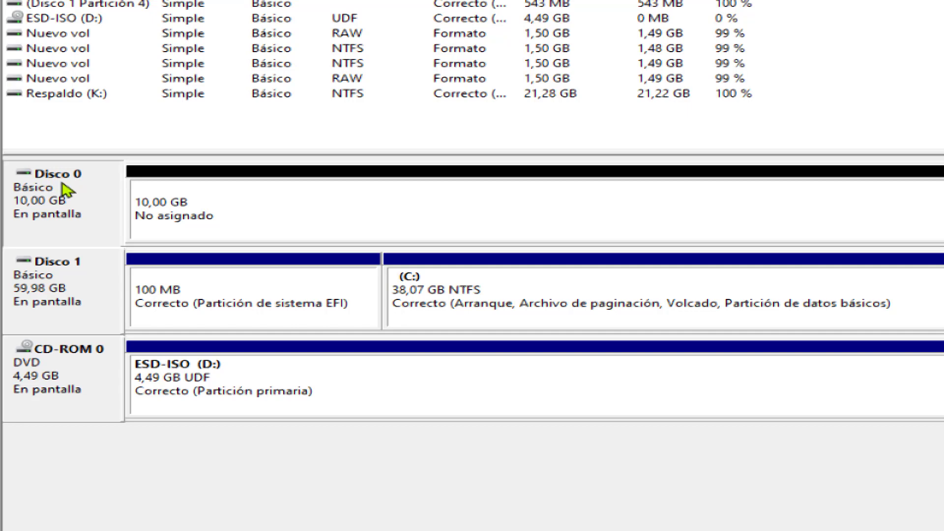
{"action": "right_click", "coordinate": [41, 211]}
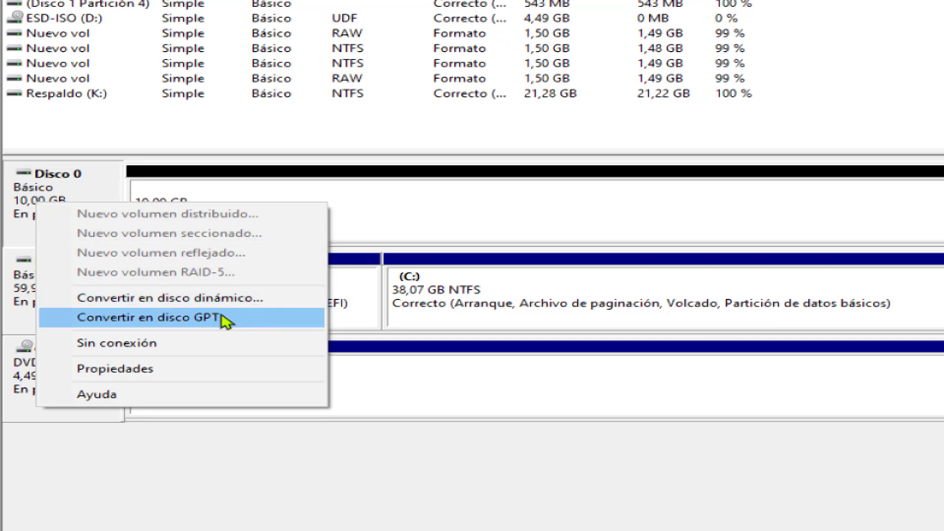
{"action": "left_click", "coordinate": [224, 319]}
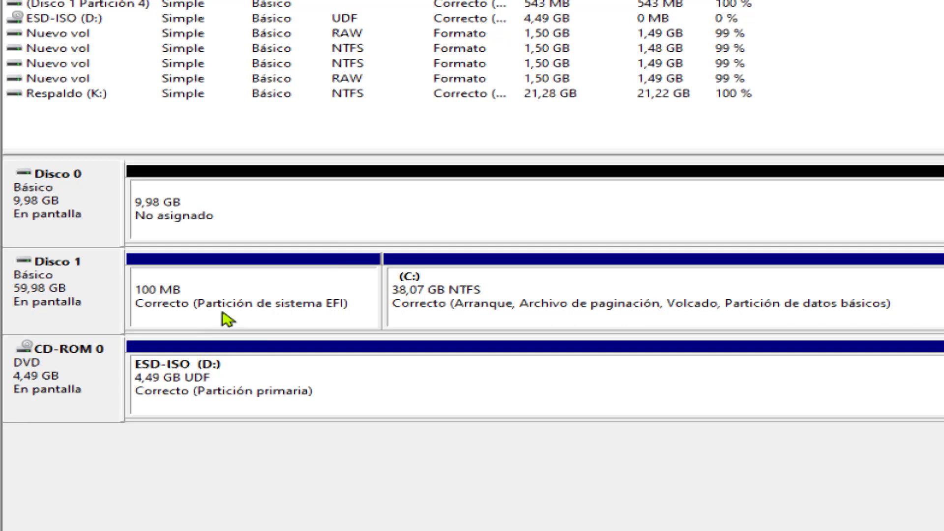
{"action": "right_click", "coordinate": [199, 208]}
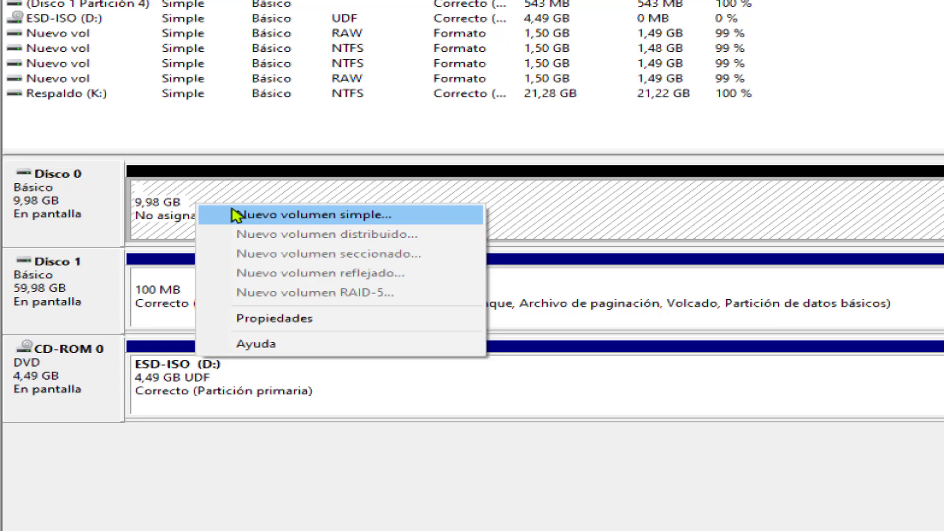
{"action": "left_click", "coordinate": [16, 196]}
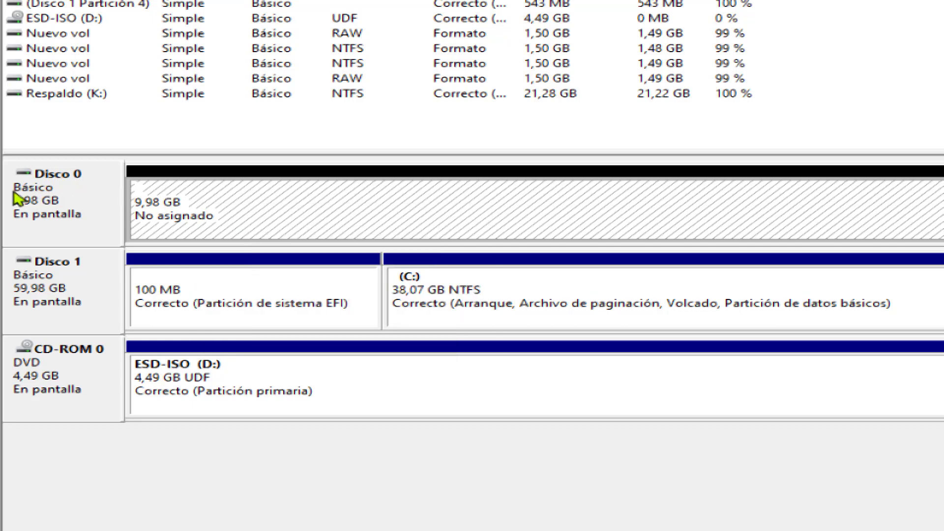
{"action": "right_click", "coordinate": [18, 194]}
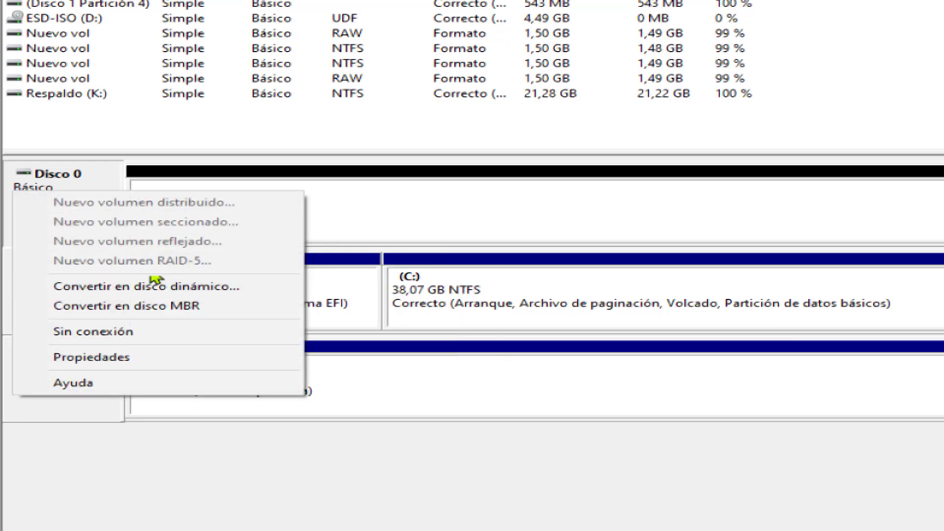
{"action": "left_click", "coordinate": [375, 185]}
Create a 1024 MB simple volume in Disco 0's 9,98 GB unallocated space, with the default drive letter and NTFS quick format.
{"action": "right_click", "coordinate": [374, 183]}
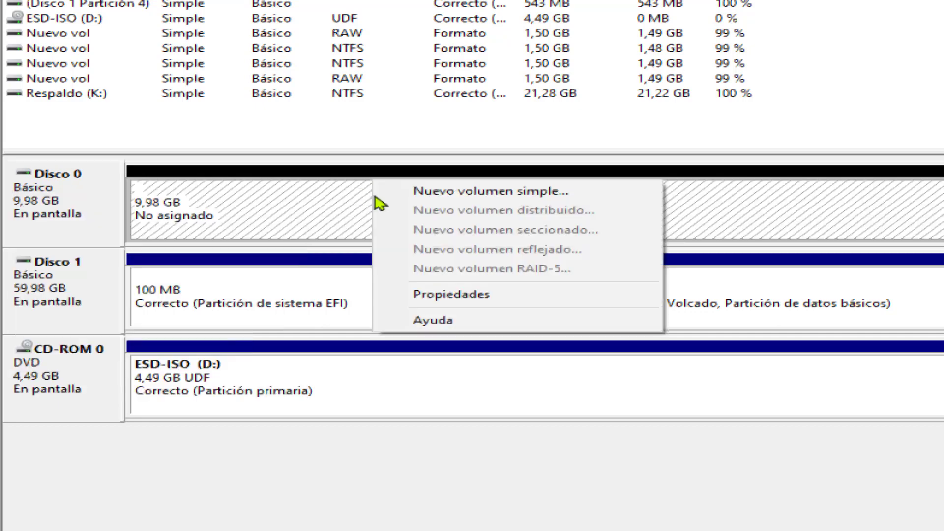
{"action": "left_click", "coordinate": [439, 197]}
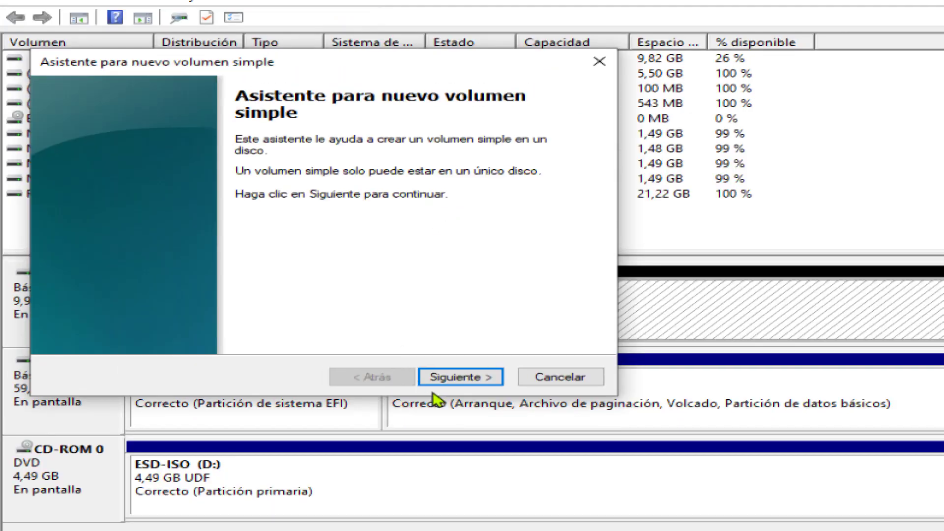
{"action": "left_click", "coordinate": [455, 379]}
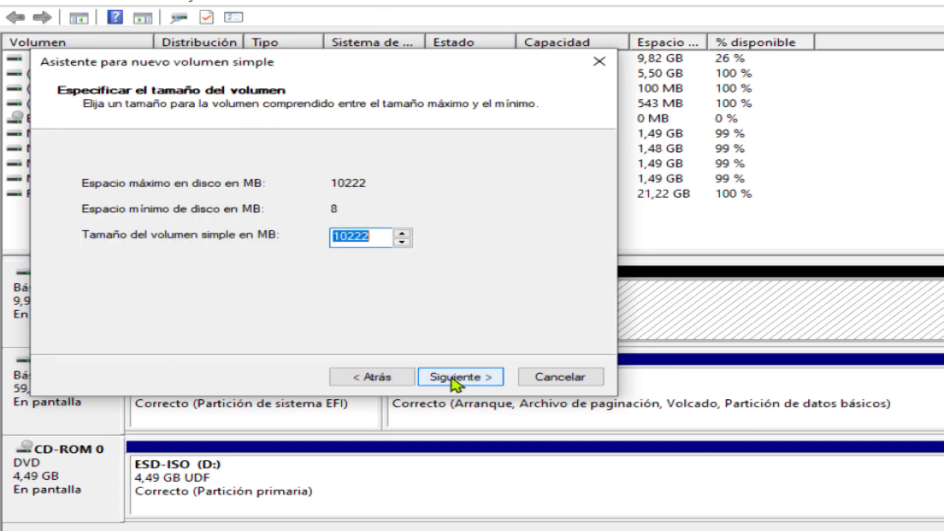
{"action": "type", "text": "20"}
{"action": "key", "text": "BackSpace"}
{"action": "key", "text": "BackSpace"}
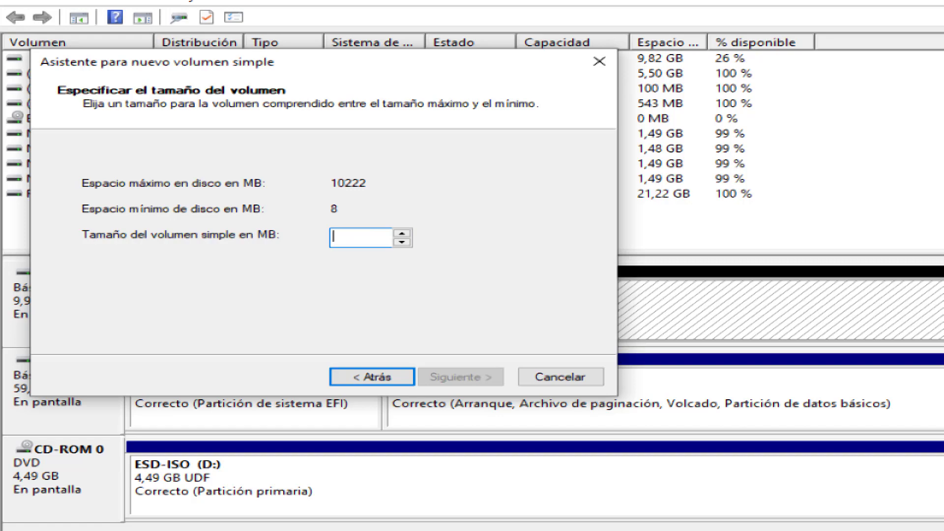
{"action": "type", "text": "1024"}
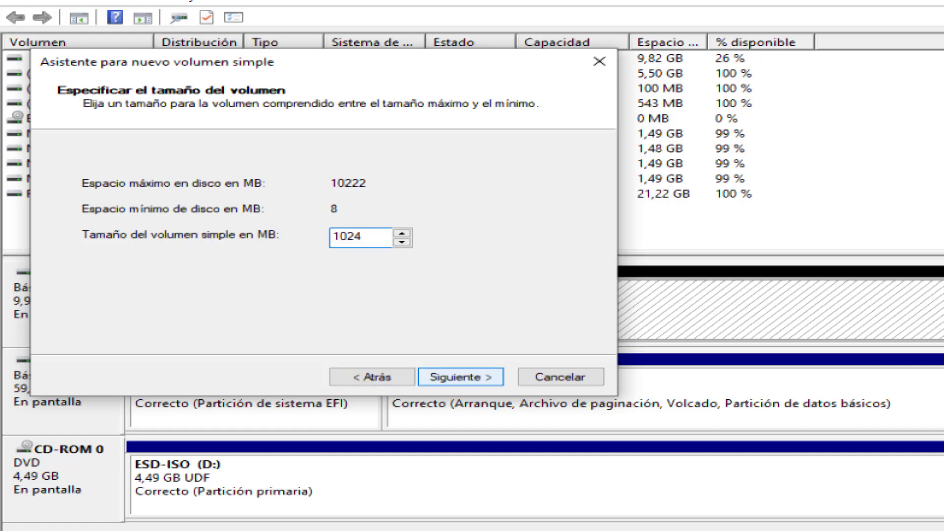
{"action": "left_click", "coordinate": [455, 381]}
{"action": "left_click", "coordinate": [455, 381]}
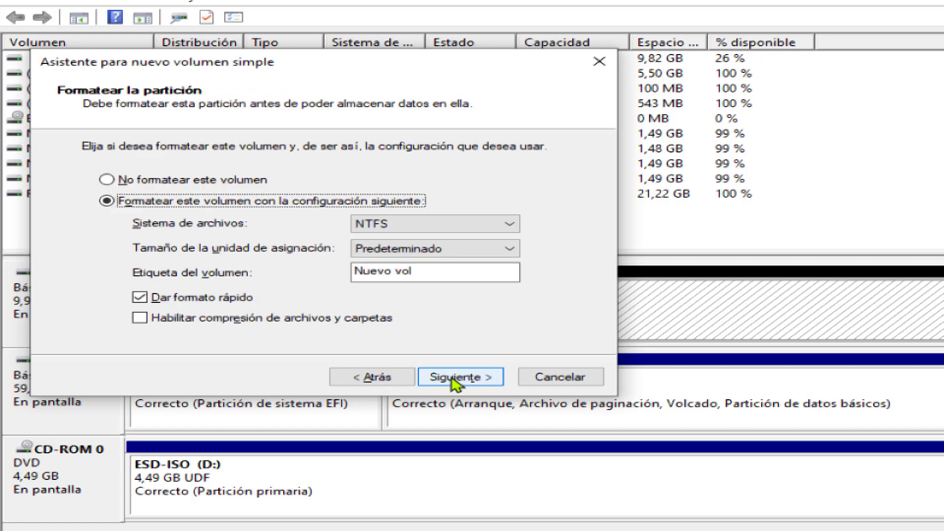
{"action": "left_click", "coordinate": [455, 380]}
{"action": "left_click", "coordinate": [450, 380]}
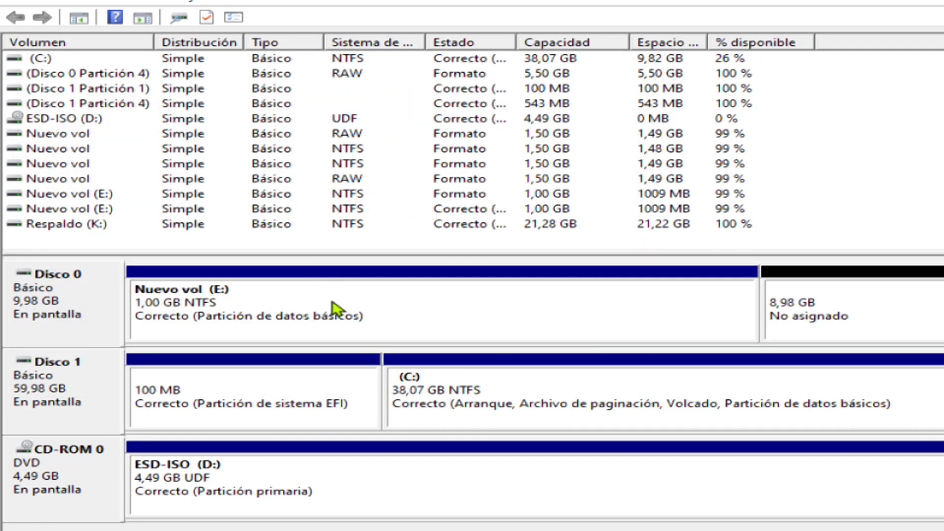
Create another 1024 MB simple volume in Disco 0's 8,98 GB unallocated space, accepting the default drive letter and format settings.
{"action": "key", "text": "super+plus"}
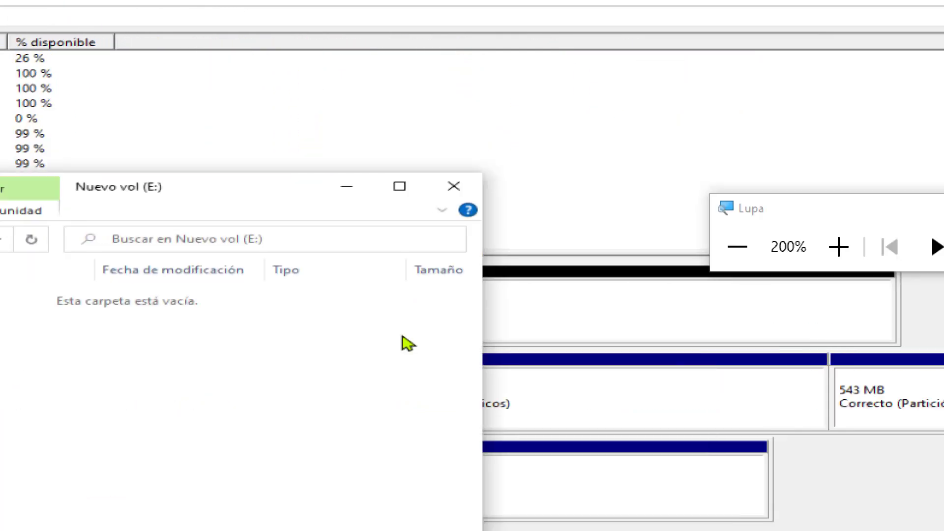
{"action": "left_click", "coordinate": [553, 306]}
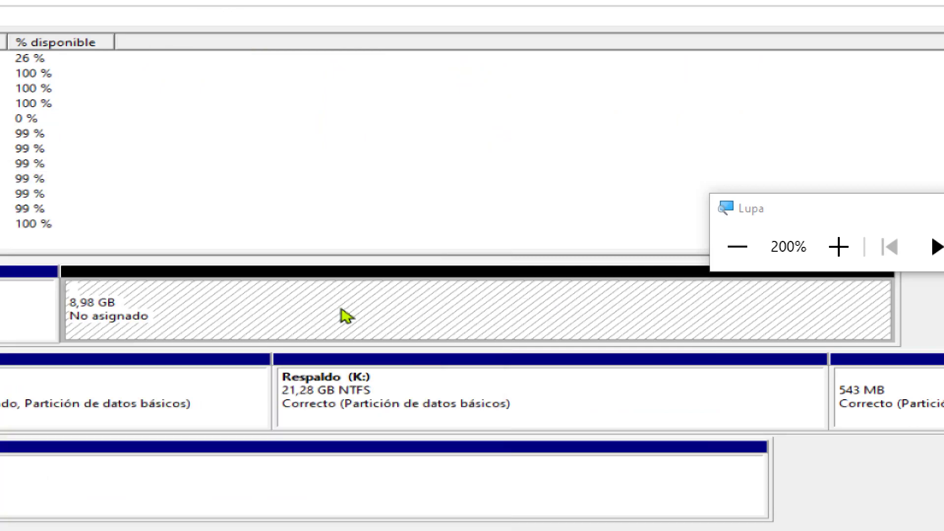
{"action": "right_click", "coordinate": [483, 320]}
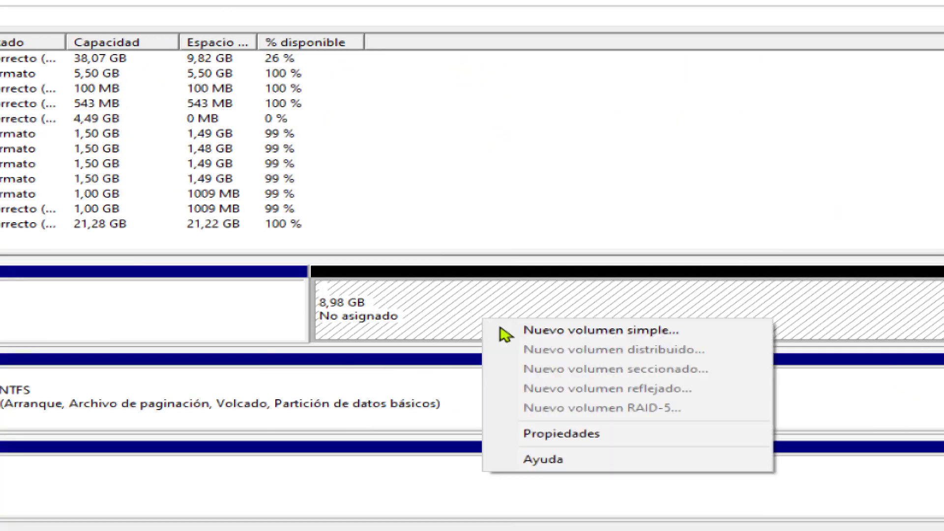
{"action": "left_click", "coordinate": [533, 336]}
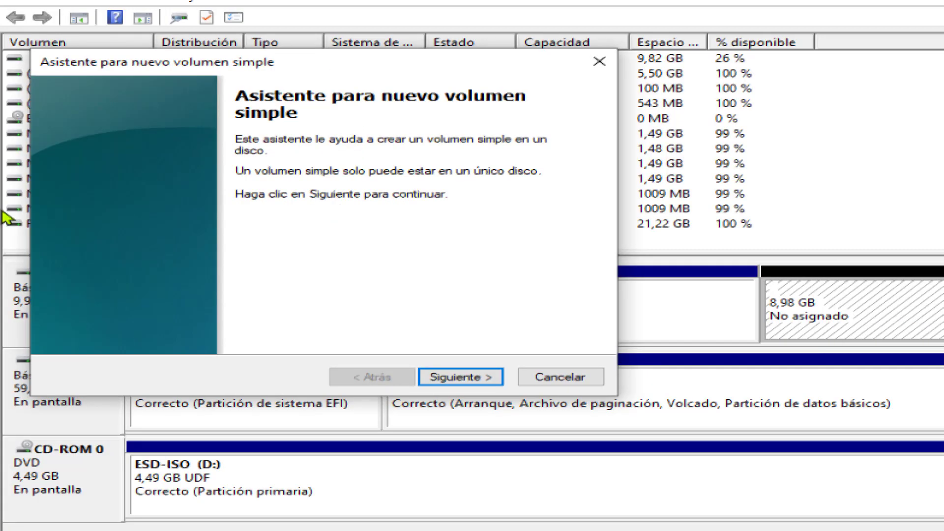
{"action": "key", "text": "Return"}
{"action": "type", "text": "10"}
{"action": "type", "text": "2"}
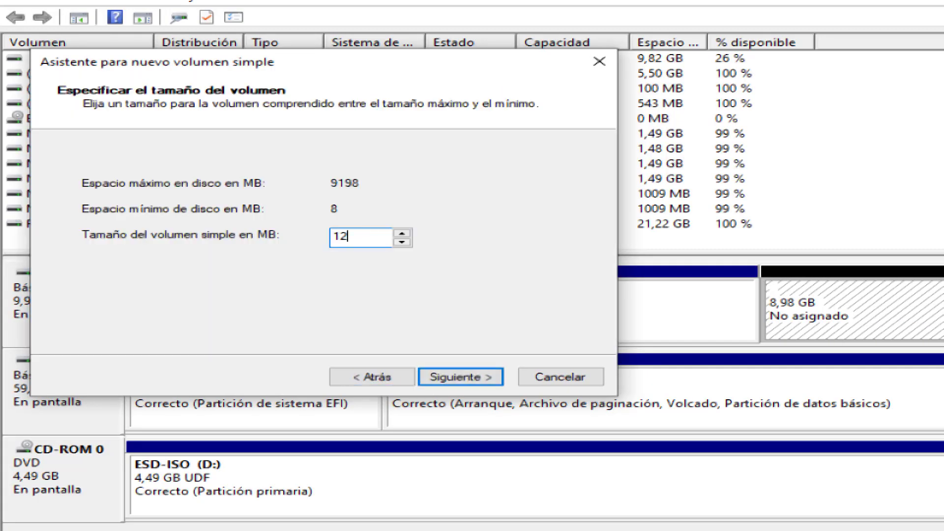
{"action": "key", "text": "BackSpace"}
{"action": "type", "text": "024"}
{"action": "key", "text": "Return"}
{"action": "key", "text": "Return"}
{"action": "key", "text": "Return"}
{"action": "key", "text": "Return"}
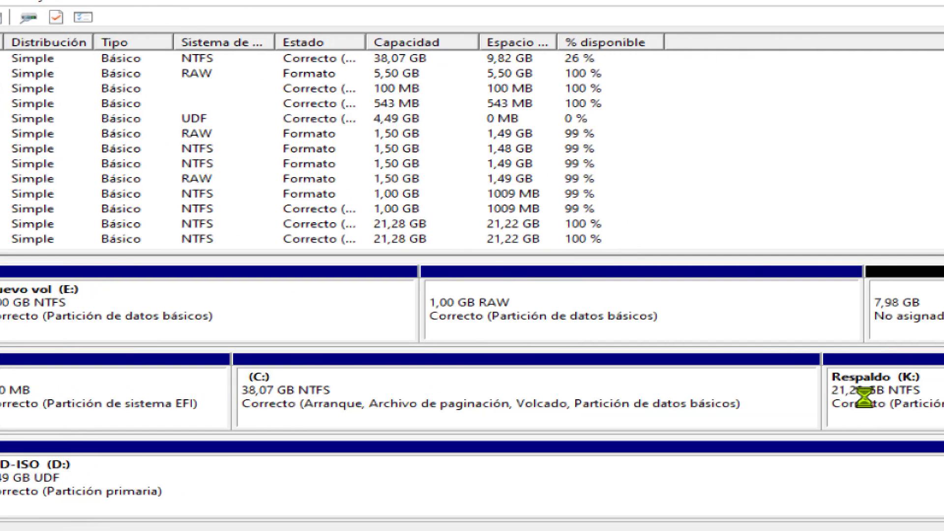
Create a third 1024 MB simple volume in Disco 0's 7,98 GB unallocated space, with the default drive letter and NTFS quick format.
{"action": "right_click", "coordinate": [819, 312]}
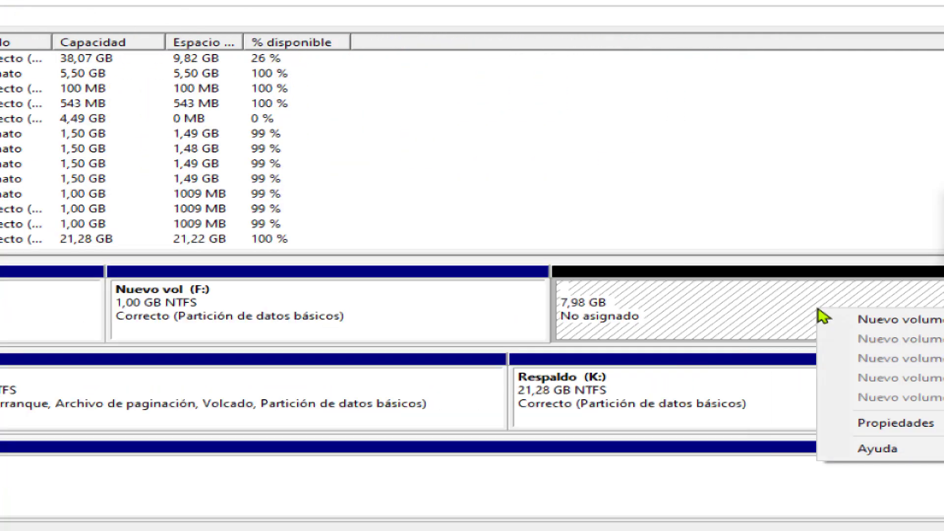
{"action": "left_click", "coordinate": [832, 320]}
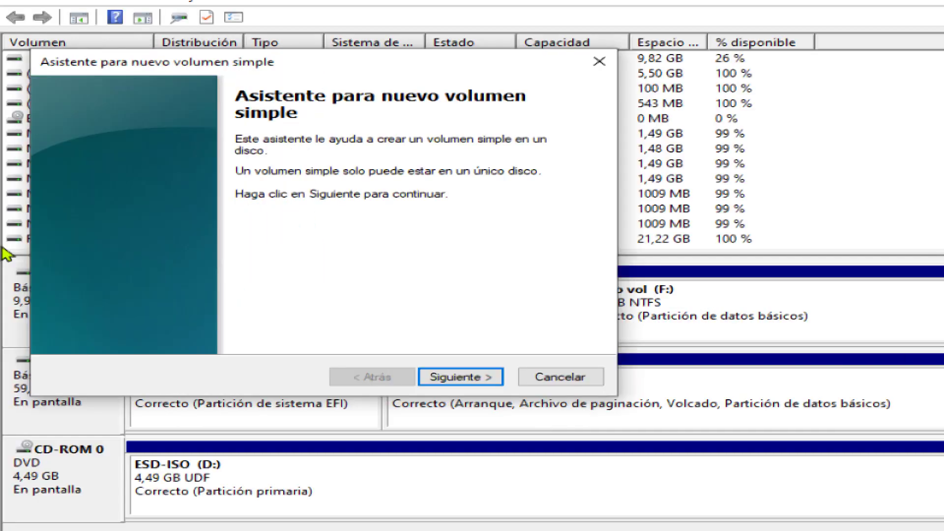
{"action": "key", "text": "Return"}
{"action": "type", "text": "1"}
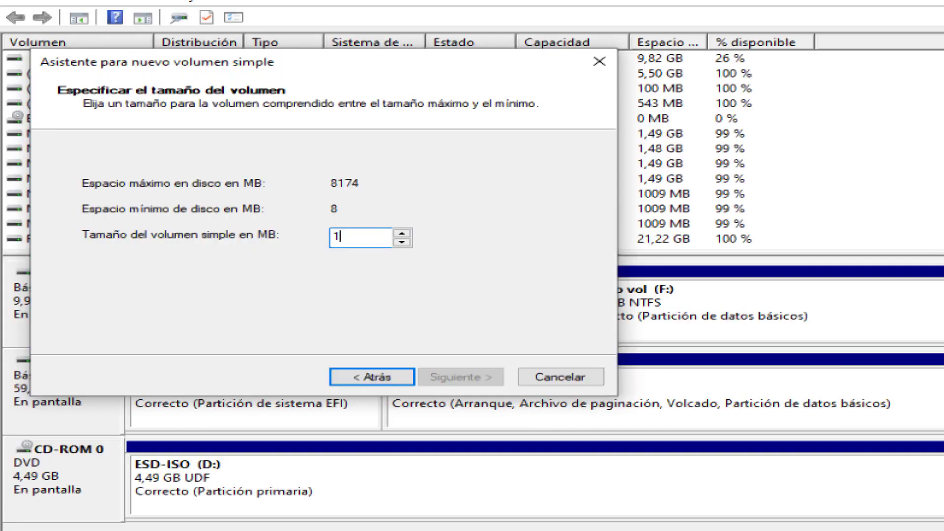
{"action": "type", "text": "024"}
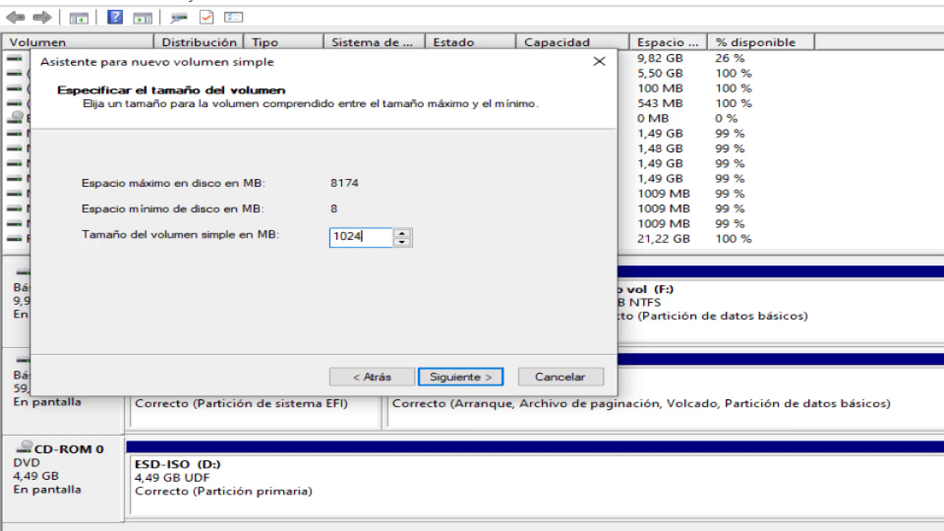
{"action": "key", "text": "Return"}
{"action": "key", "text": "Return"}
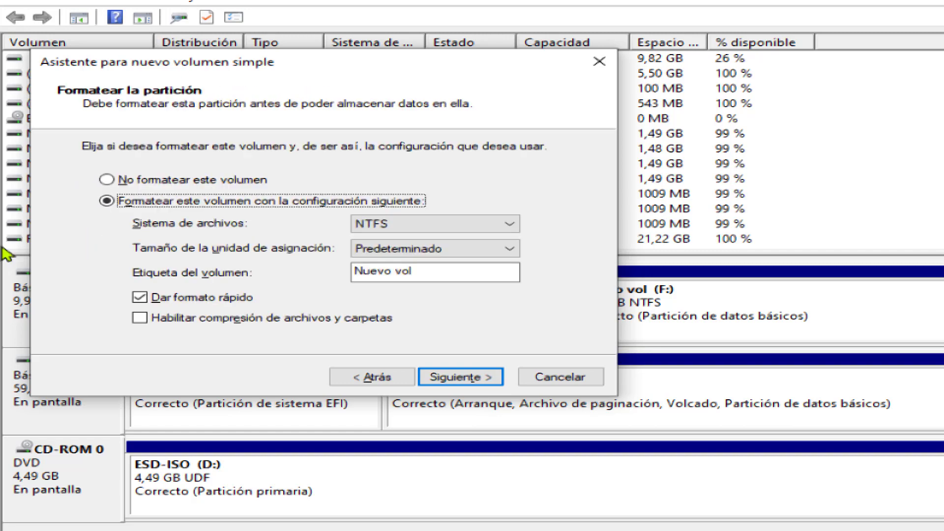
{"action": "key", "text": "Return"}
{"action": "key", "text": "Return"}
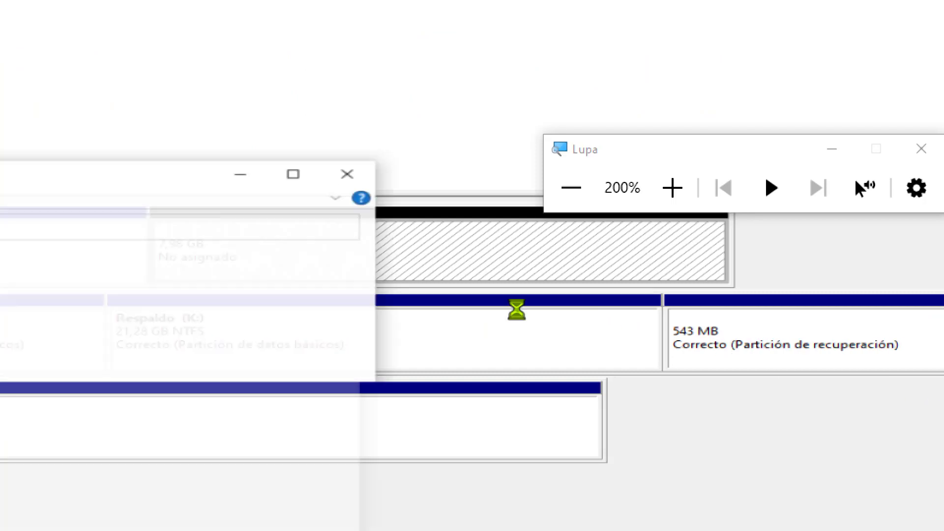
Create a fourth 1024 MB simple volume in Disco 0's 6,98 GB unallocated space, with the default drive letter and NTFS quick format.
{"action": "right_click", "coordinate": [445, 270]}
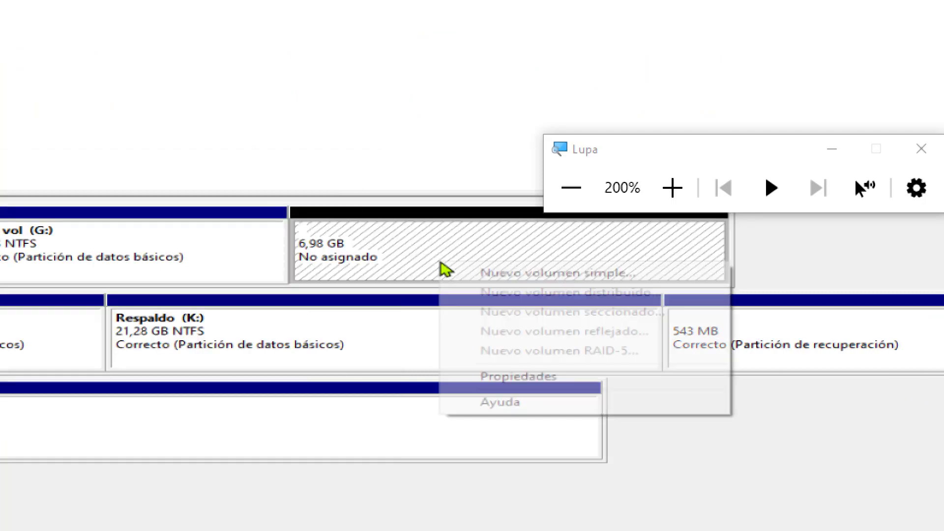
{"action": "left_click", "coordinate": [534, 273]}
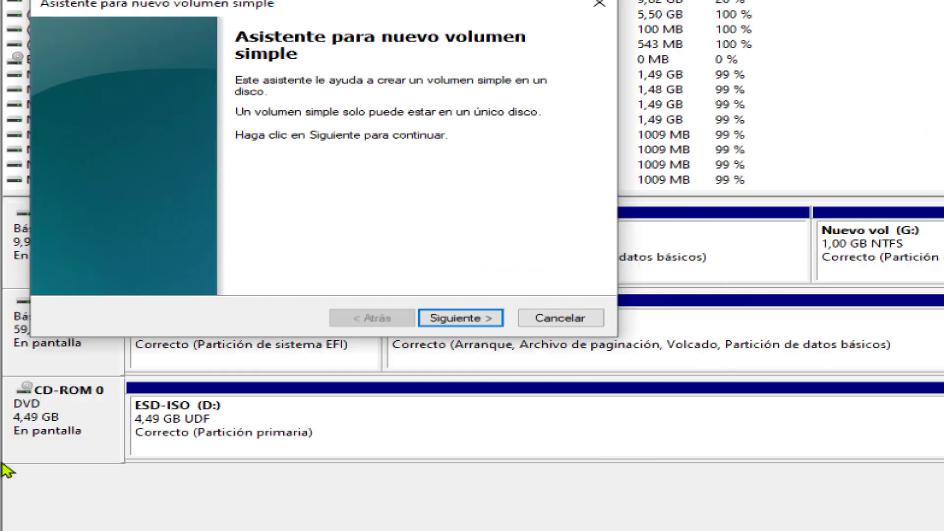
{"action": "key", "text": "Return"}
{"action": "type", "text": "1"}
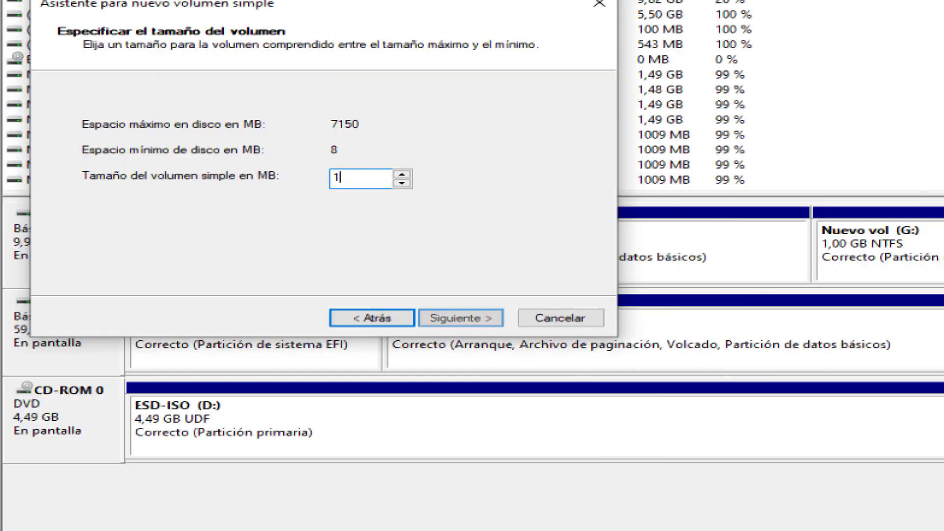
{"action": "type", "text": "024"}
{"action": "key", "text": "Return"}
{"action": "key", "text": "Return"}
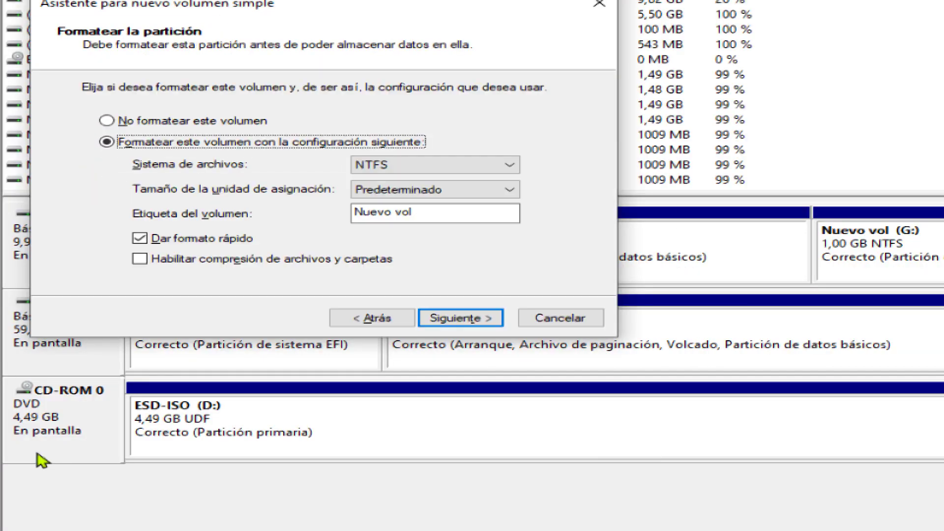
{"action": "key", "text": "Return"}
{"action": "key", "text": "Return"}
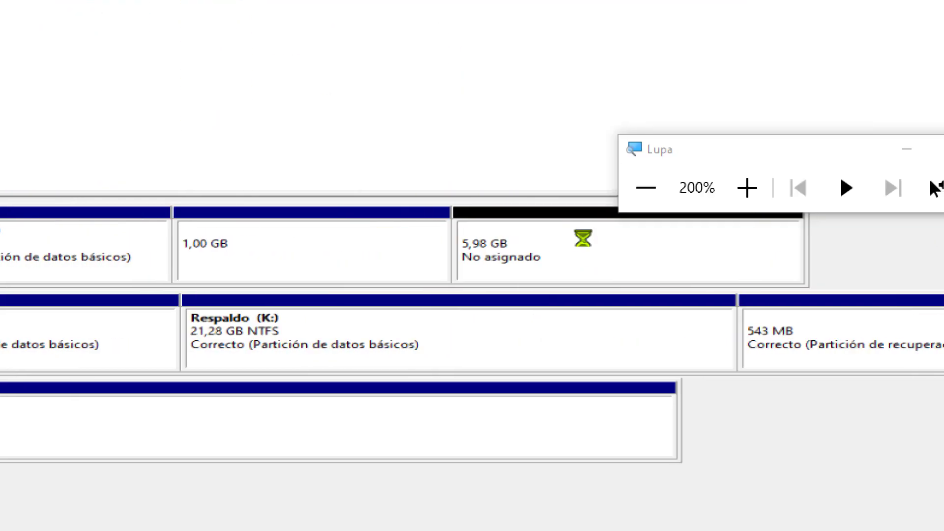
Create a fifth 1024 MB simple volume in Disco 0's 5,98 GB unallocated space, with the default drive letter and NTFS quick format.
{"action": "right_click", "coordinate": [535, 265]}
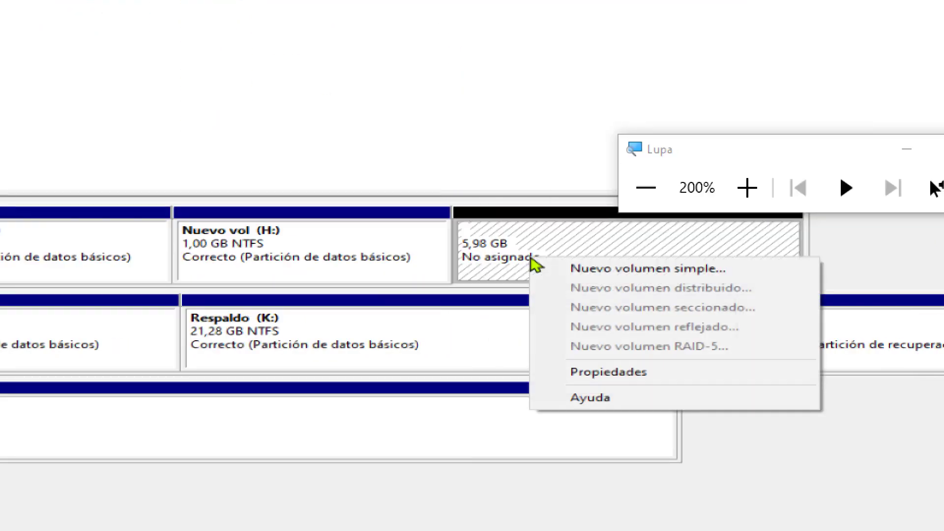
{"action": "left_click", "coordinate": [566, 267]}
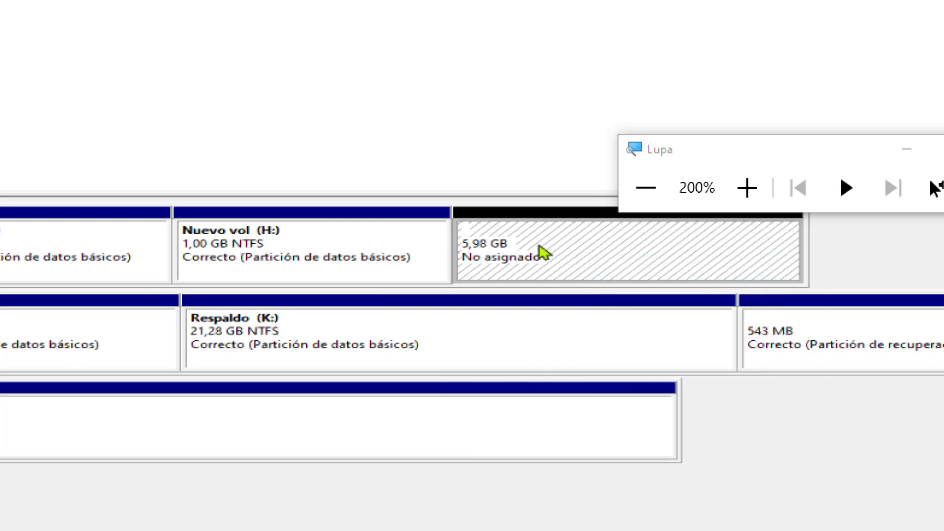
{"action": "key", "text": "Return"}
{"action": "key", "text": "Return"}
{"action": "key", "text": "Return"}
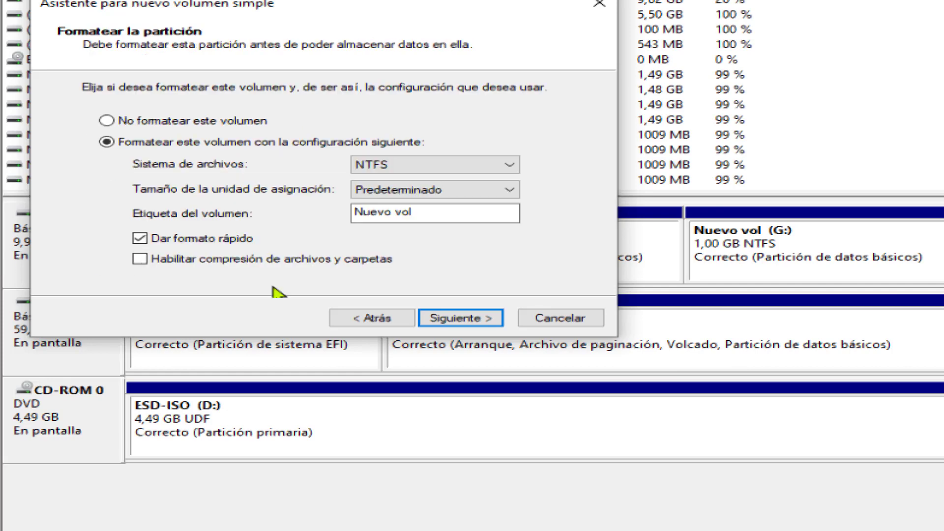
{"action": "left_click", "coordinate": [403, 321]}
{"action": "left_click", "coordinate": [403, 325]}
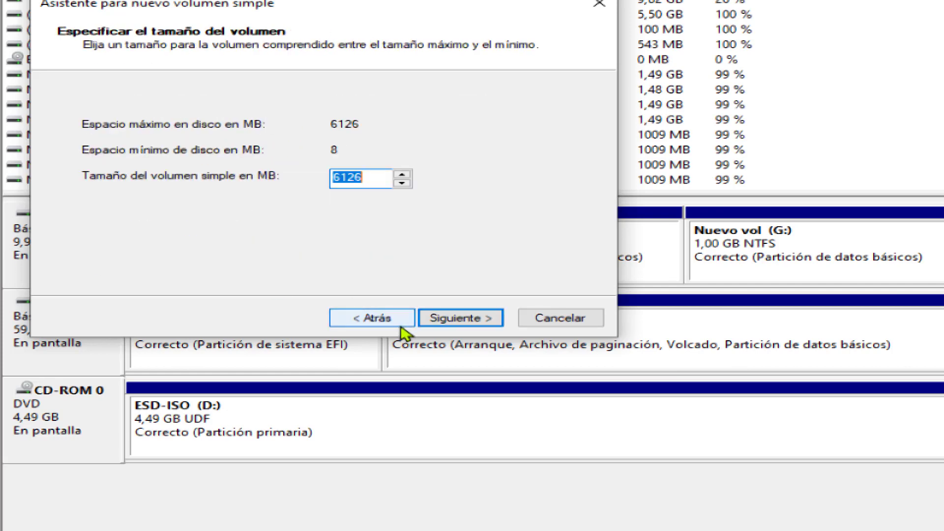
{"action": "type", "text": "1024"}
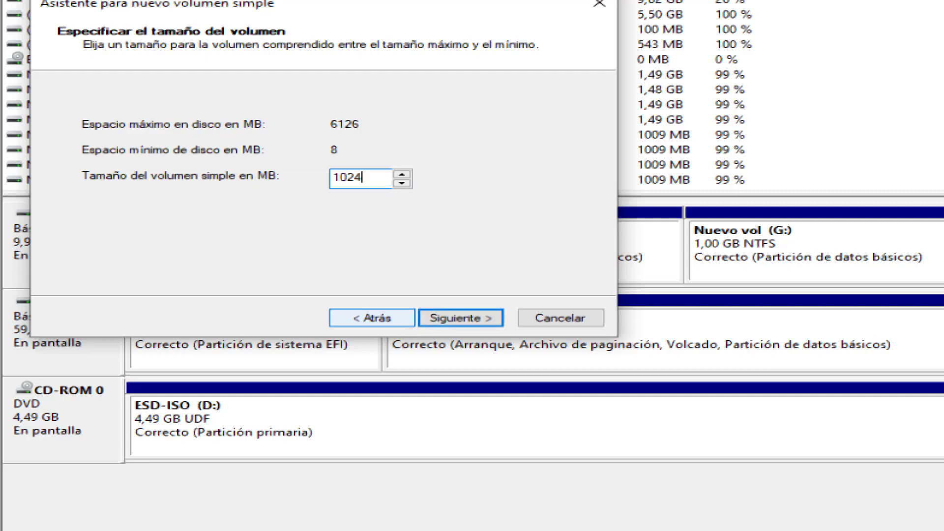
{"action": "key", "text": "Return"}
{"action": "key", "text": "Return"}
{"action": "key", "text": "Return"}
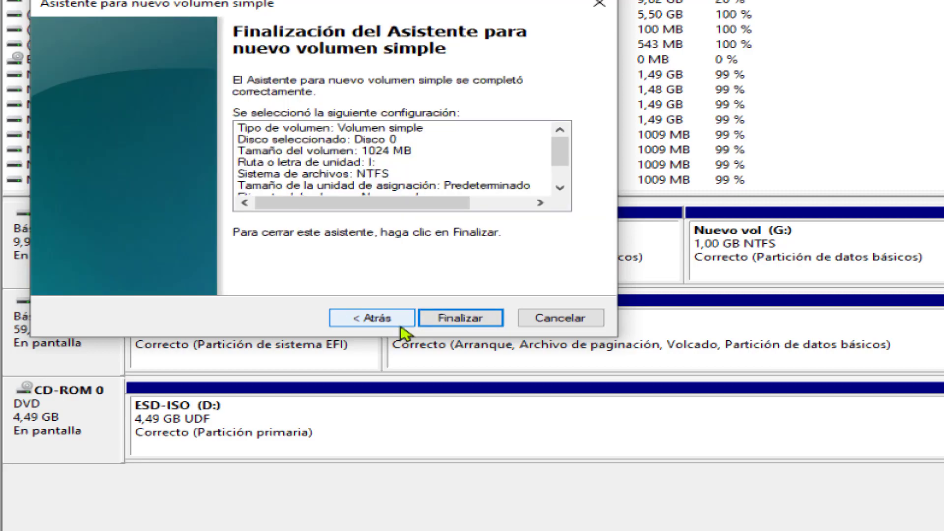
{"action": "key", "text": "Return"}
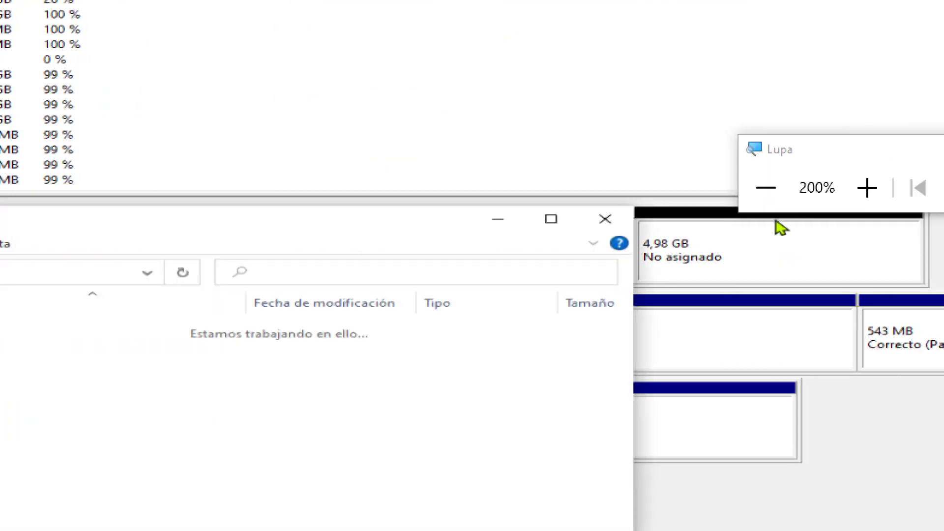
Dismiss the new volume's folder window and create a 5102 MB simple volume in Disco 0's remaining unallocated space, accepting all defaults.
{"action": "key", "text": "super+minus"}
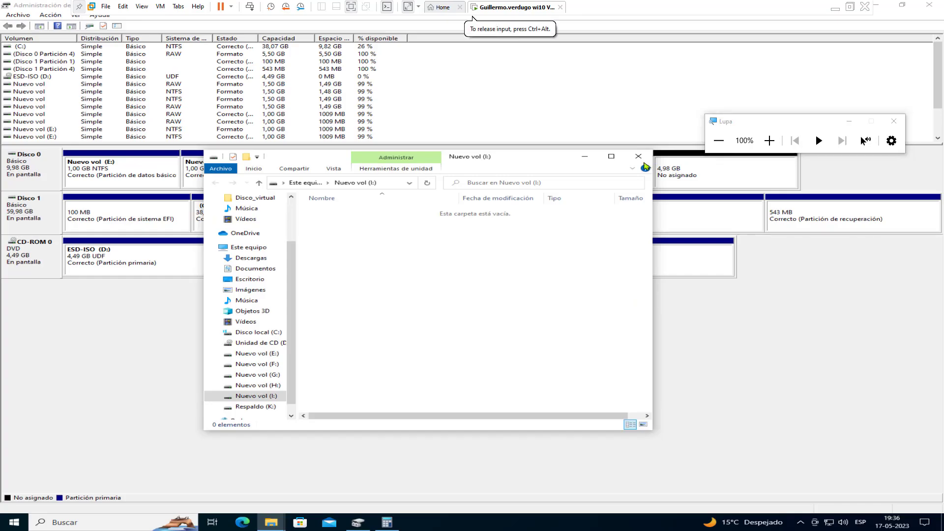
{"action": "left_click", "coordinate": [583, 157]}
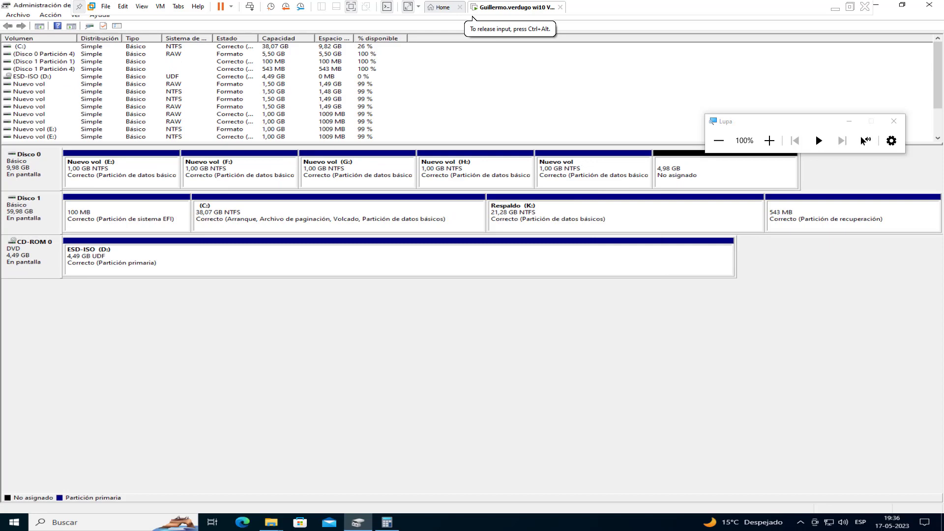
{"action": "right_click", "coordinate": [676, 180]}
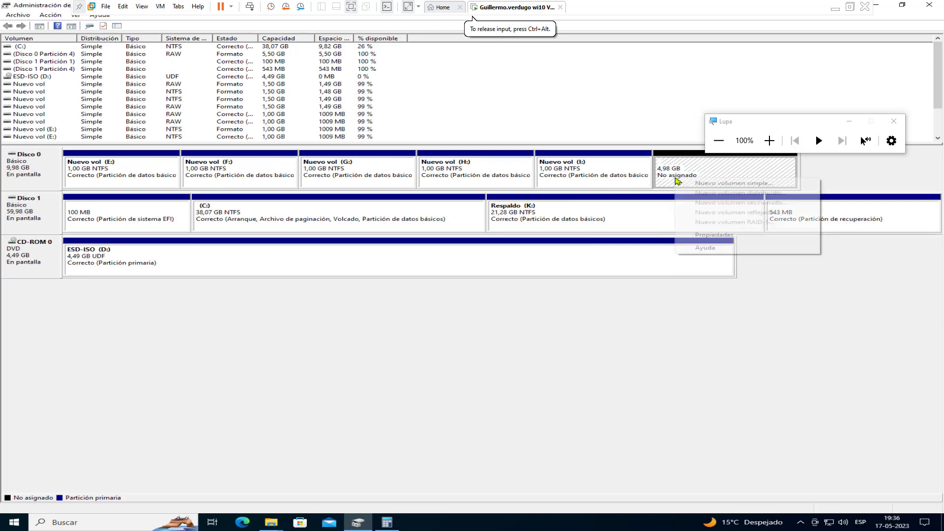
{"action": "left_click", "coordinate": [681, 184]}
{"action": "key", "text": "Return"}
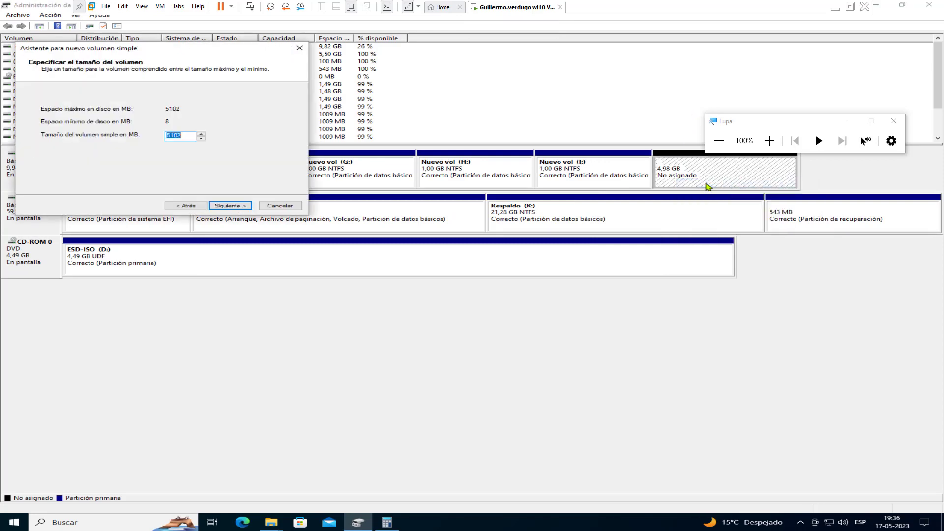
{"action": "key", "text": "Return"}
{"action": "key", "text": "Return"}
{"action": "key", "text": "Return"}
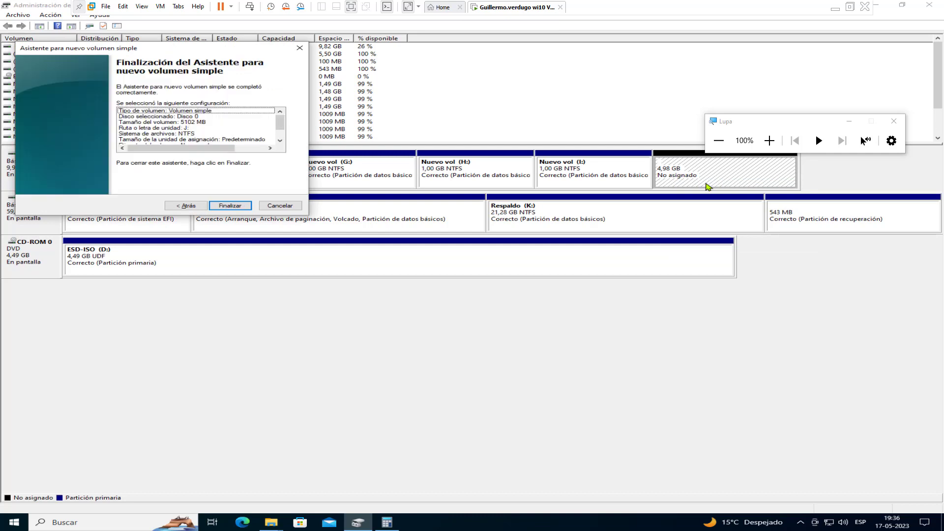
{"action": "key", "text": "Return"}
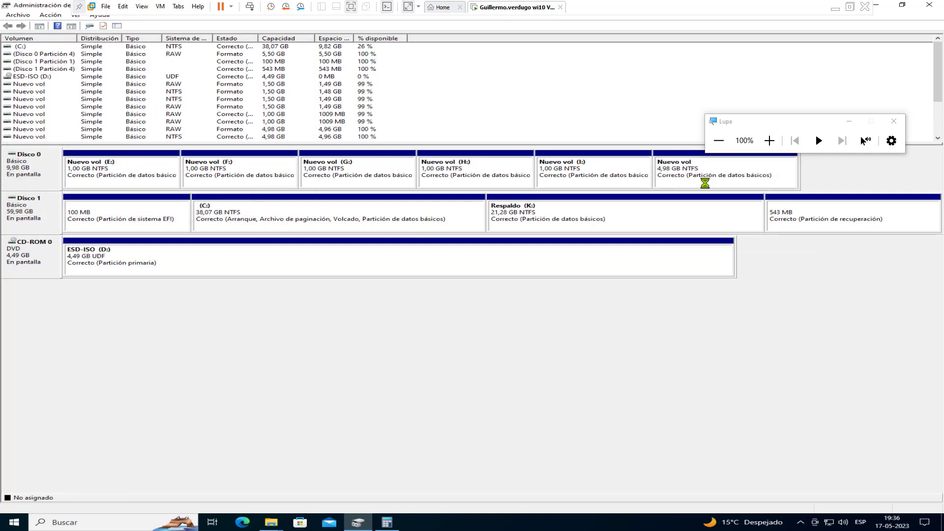
{"action": "left_click", "coordinate": [770, 141]}
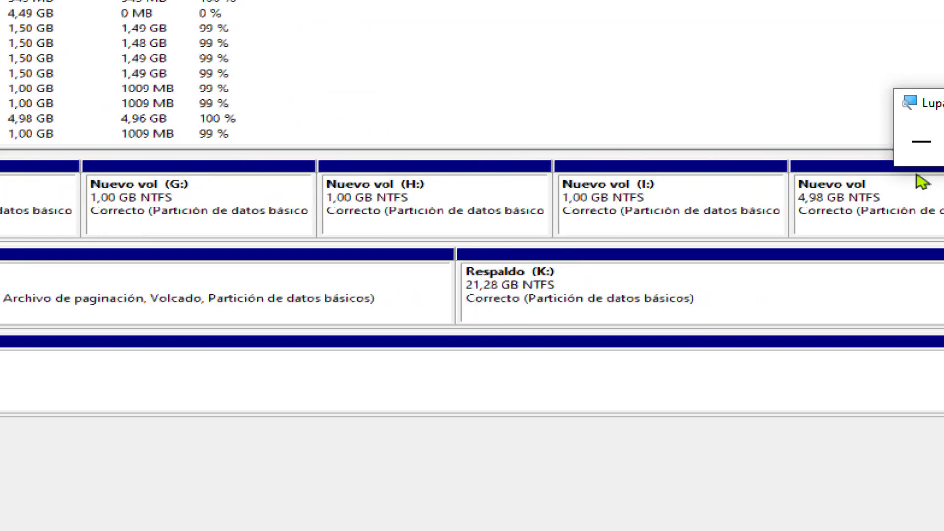
{"action": "left_click", "coordinate": [901, 142]}
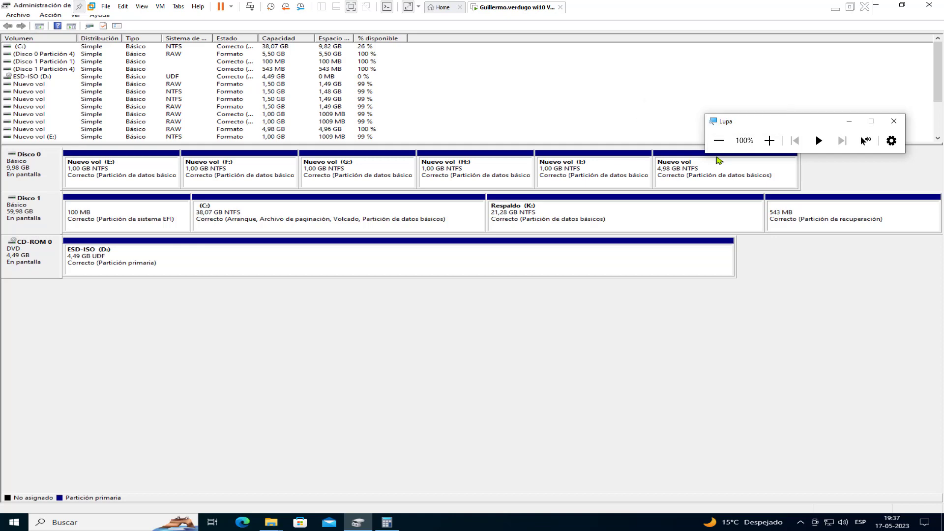
Take the virtual machine out of full screen and close its disk management and new volume folder windows.
{"action": "key", "text": "ctrl+alt+Return"}
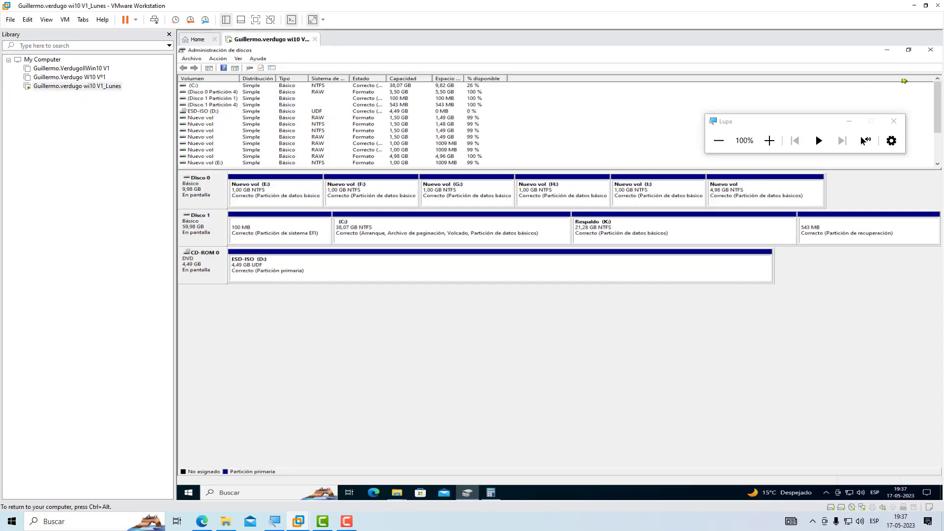
{"action": "left_click", "coordinate": [931, 50]}
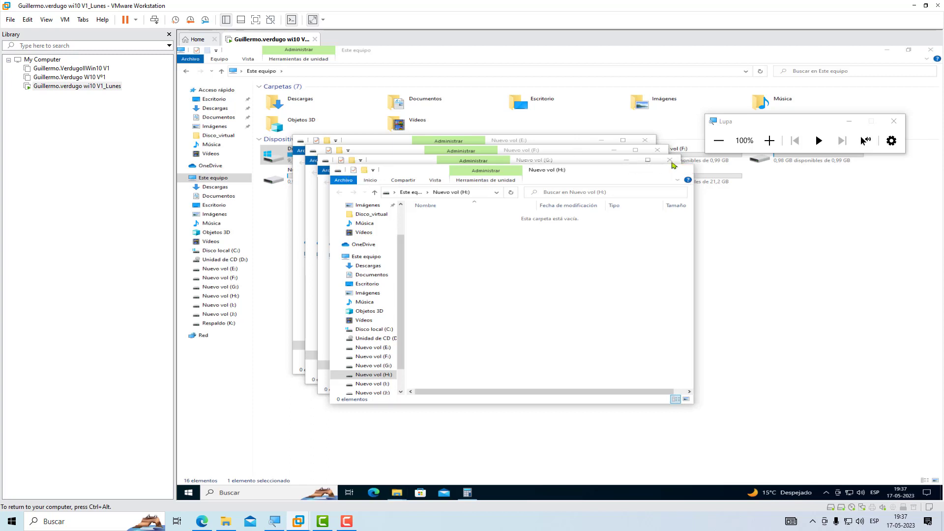
{"action": "left_click", "coordinate": [674, 165]}
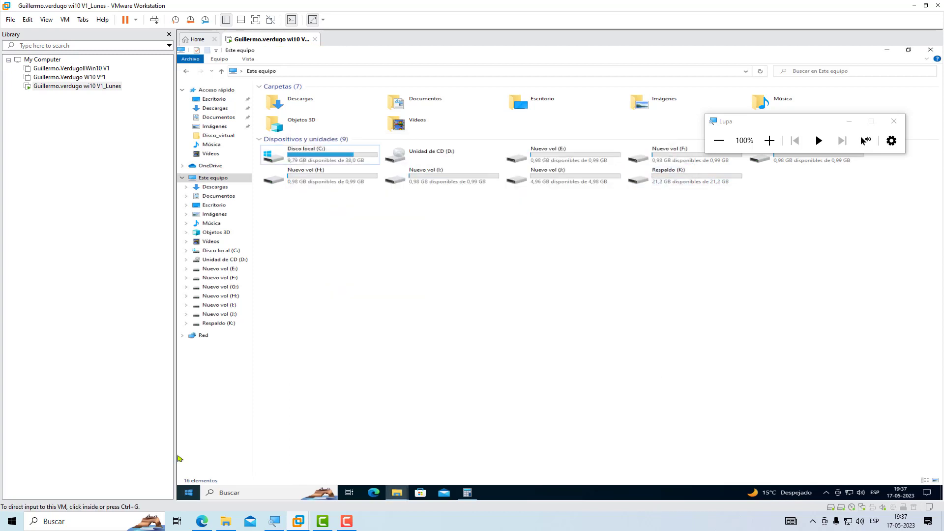
Examine the running virtual machine's CD/DVD (SATA) settings, checking the device status and the ISO image connection.
{"action": "right_click", "coordinate": [89, 87]}
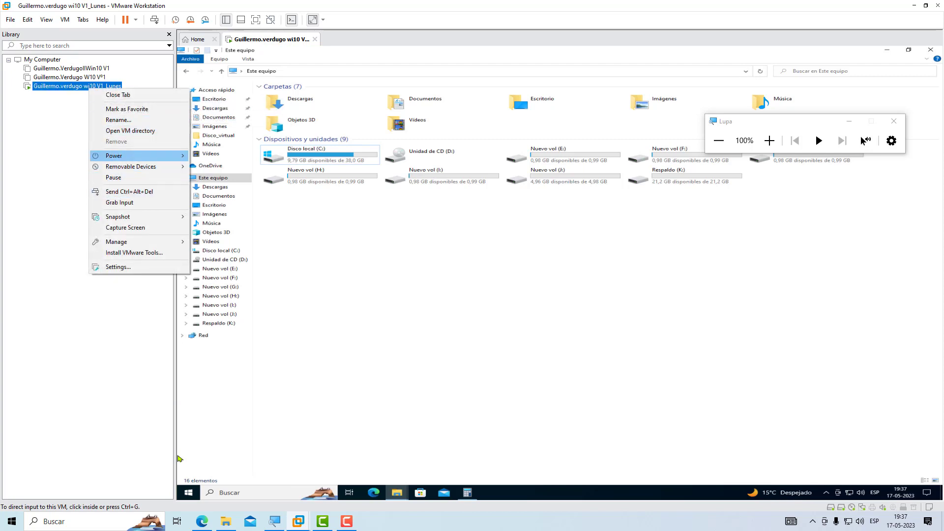
{"action": "mouse_move", "coordinate": [131, 167]}
{"action": "mouse_move", "coordinate": [224, 167]}
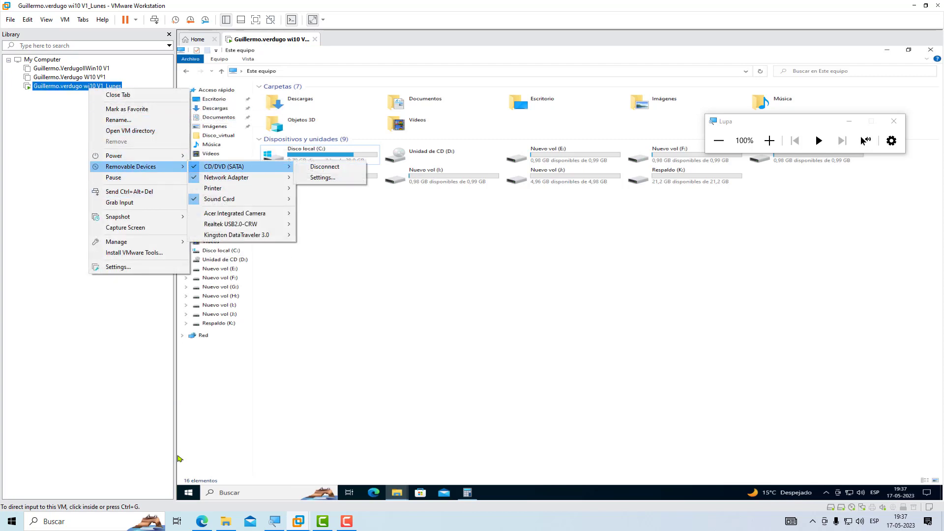
{"action": "left_click", "coordinate": [315, 178]}
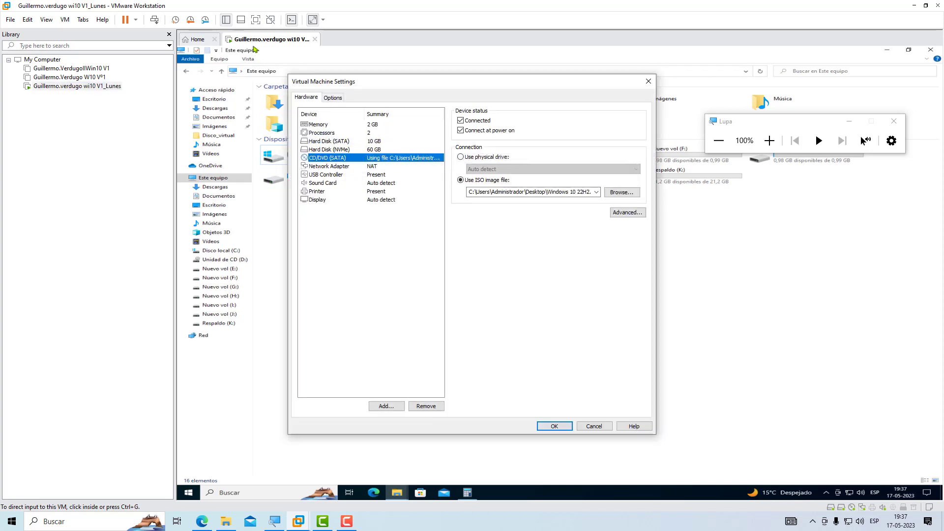
{"action": "left_click", "coordinate": [551, 426]}
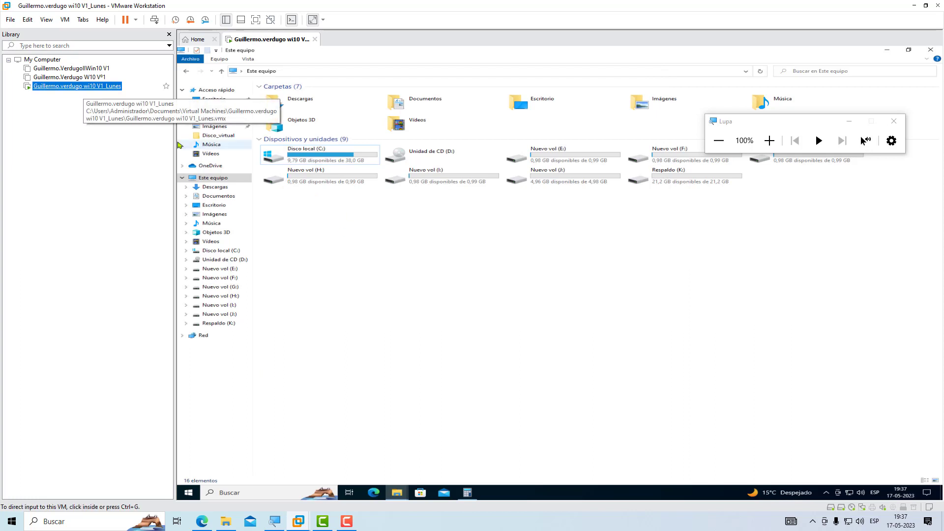
{"action": "right_click", "coordinate": [81, 87]}
{"action": "left_click", "coordinate": [118, 265]}
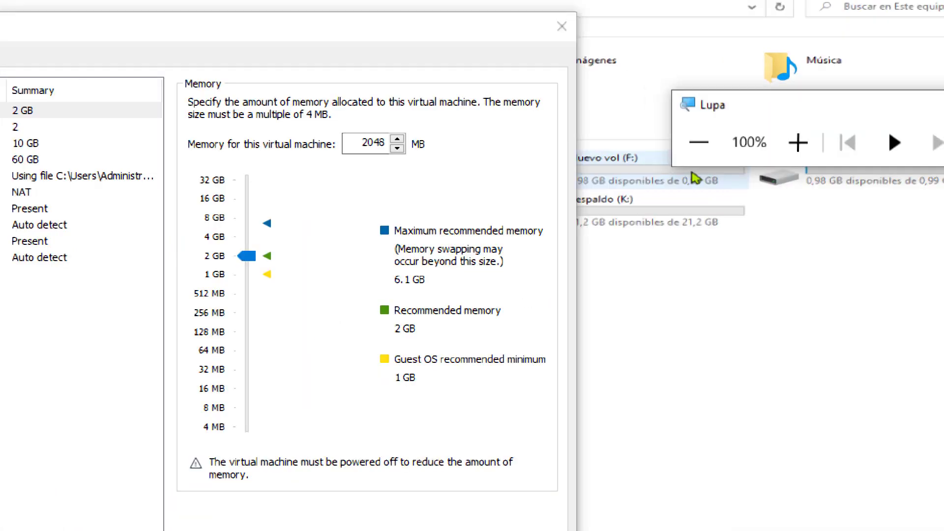
{"action": "left_click", "coordinate": [187, 177]}
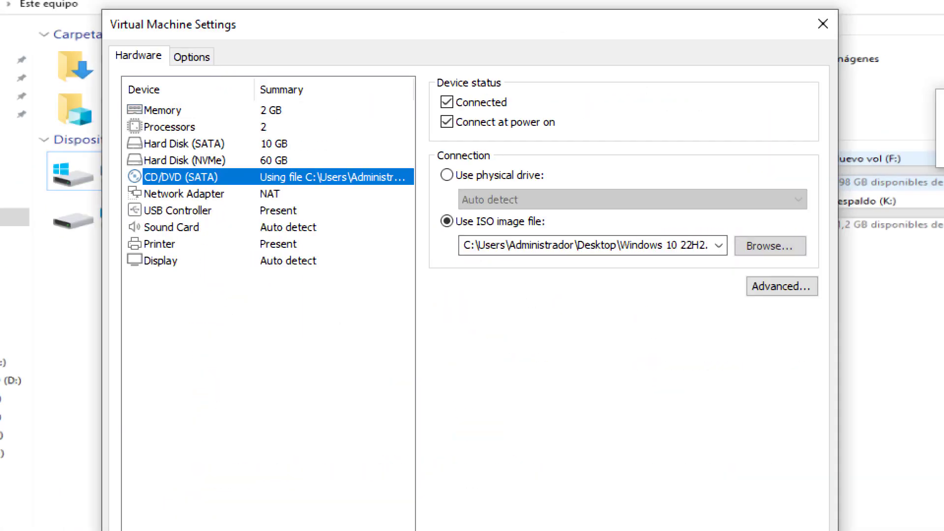
{"action": "key", "text": "super+minus"}
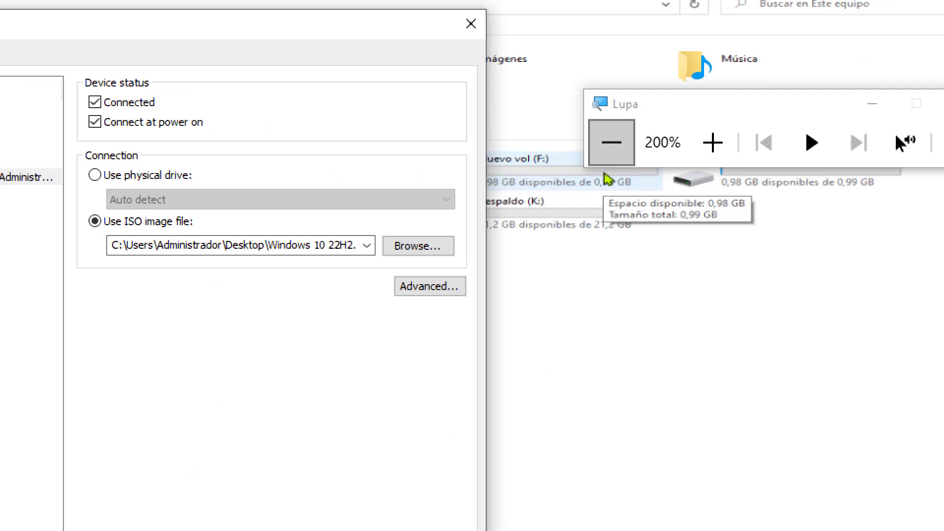
{"action": "left_click", "coordinate": [554, 426]}
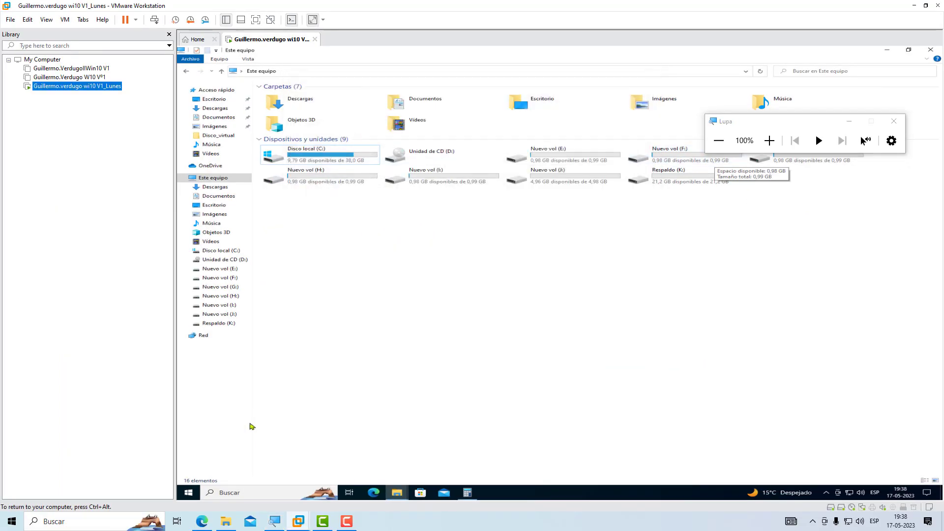
Switch to Microsoft Edge on the host computer and load google.cl.
{"action": "left_click", "coordinate": [202, 521]}
{"action": "key", "text": "ctrl+l"}
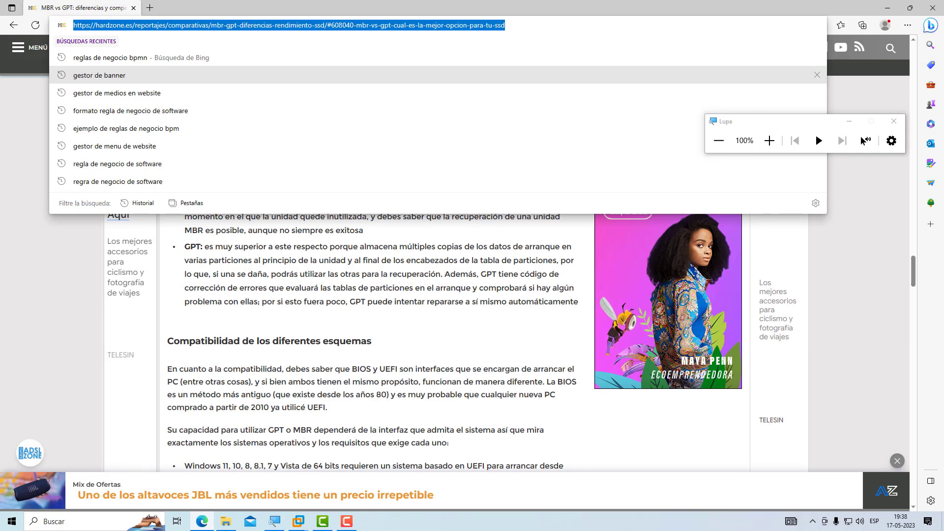
{"action": "type", "text": "google.cl"}
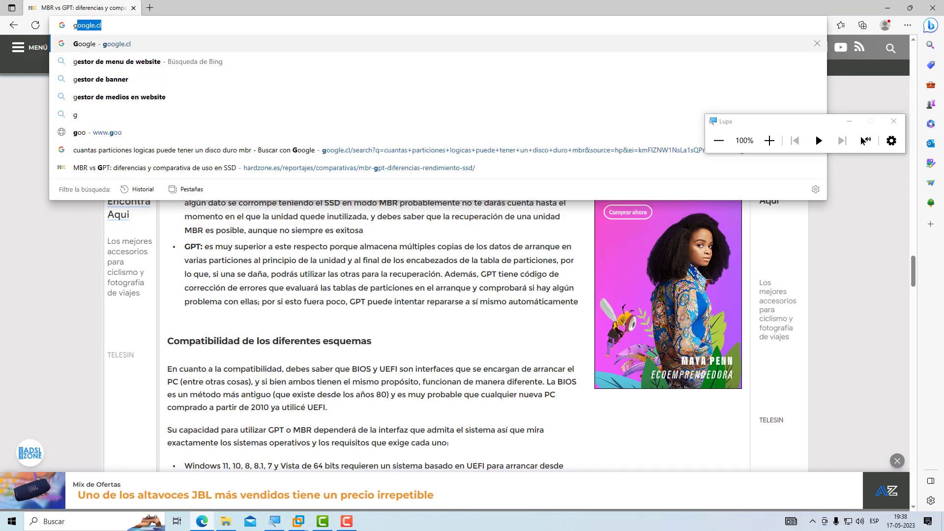
{"action": "key", "text": "Return"}
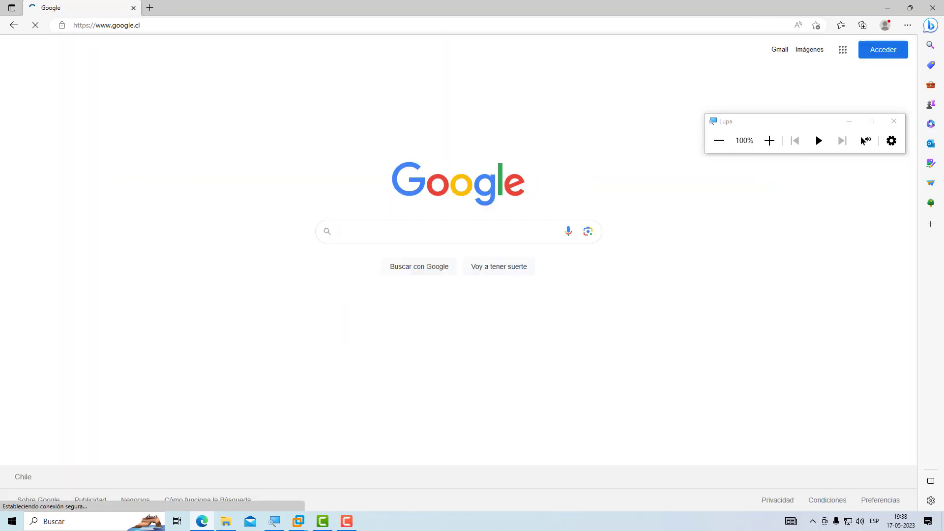
Search Google Images for "no puedo instalar windows 10 por particion gpt" and open the Solvetic image result.
{"action": "type", "text": "n"}
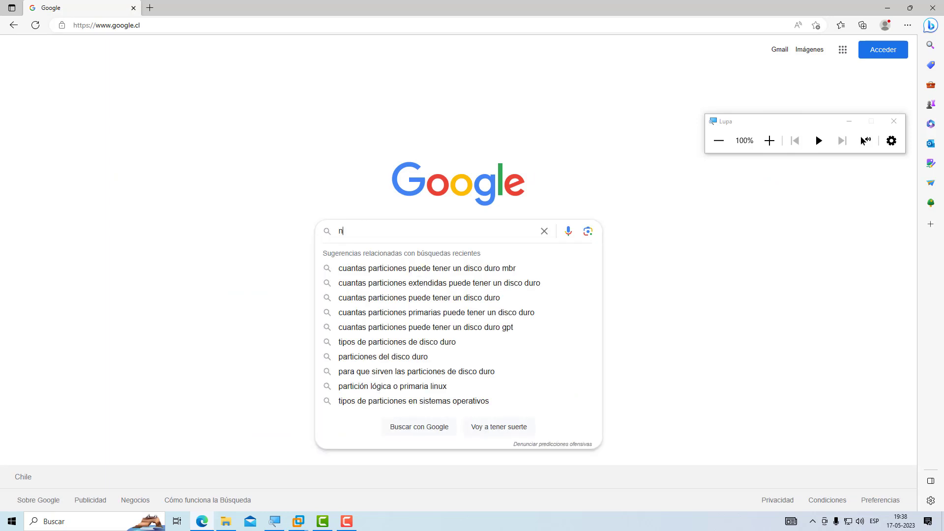
{"action": "type", "text": "o puedo ins"}
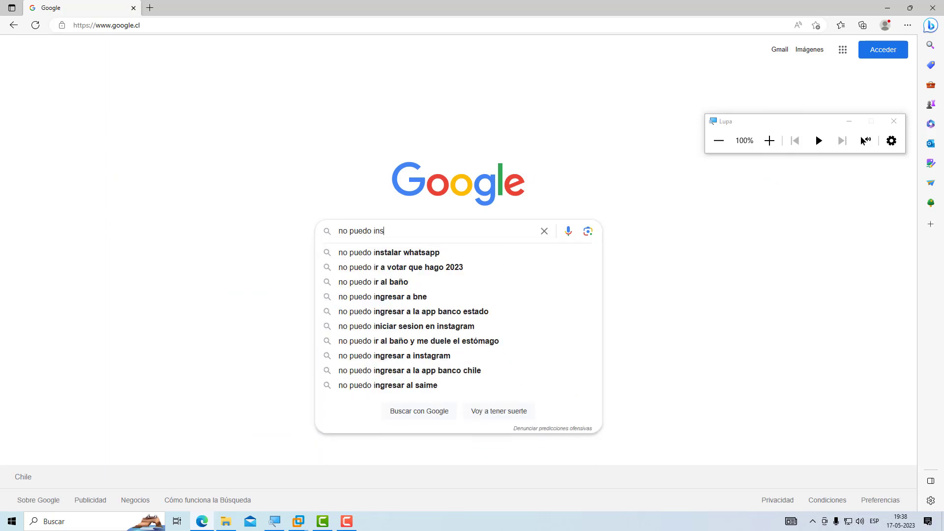
{"action": "type", "text": "talar win"}
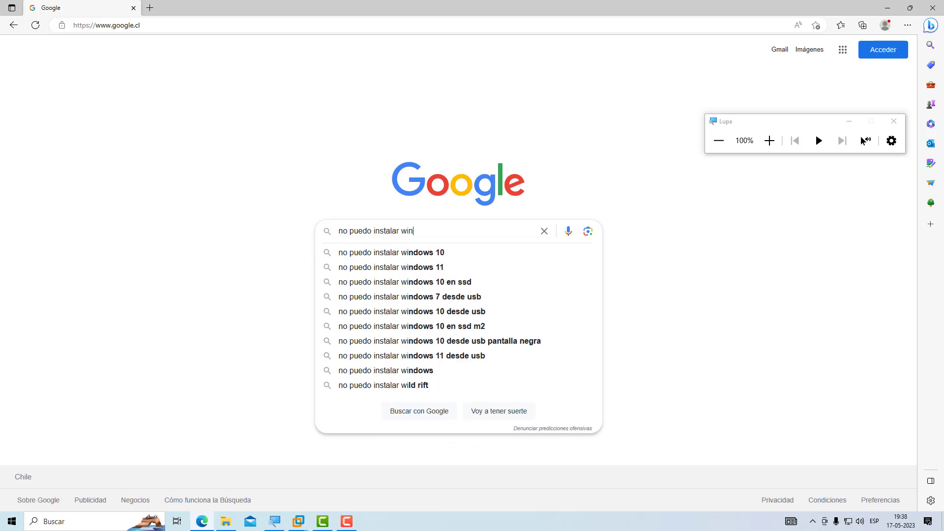
{"action": "type", "text": "dows 10 por particion gpt"}
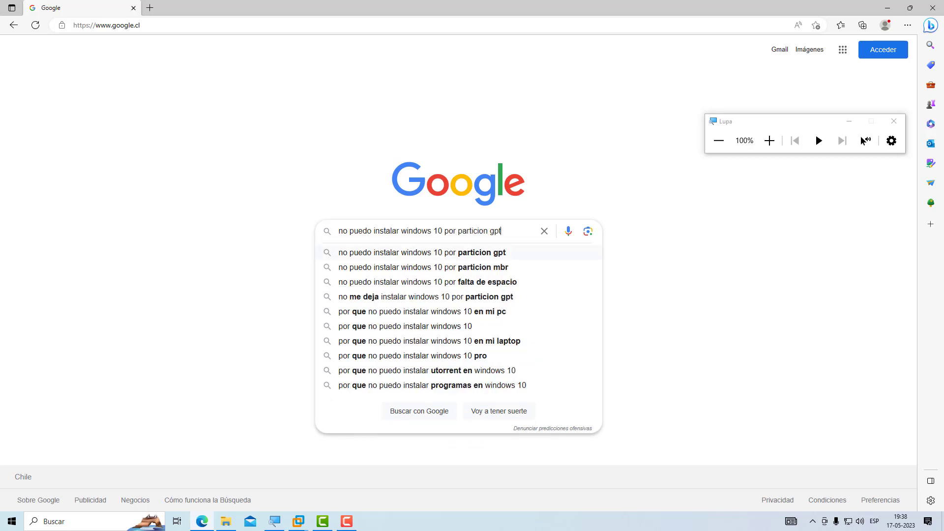
{"action": "key", "text": "Return"}
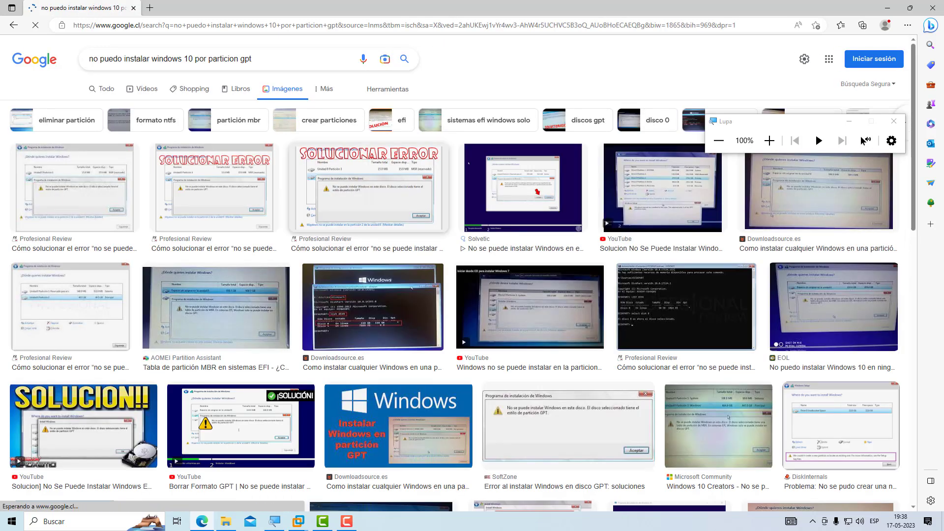
{"action": "left_click", "coordinate": [523, 188]}
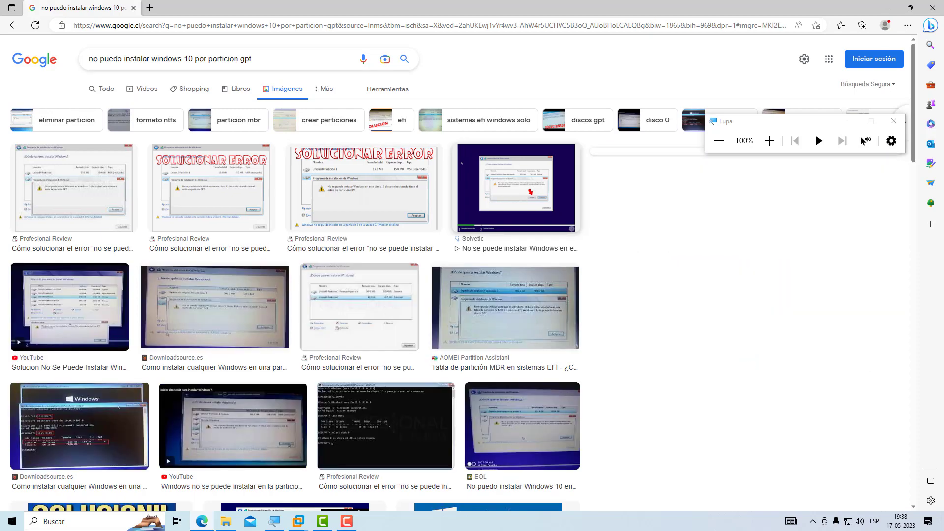
Open the Solvetic preview image in a new tab, view it, and return to the image search results.
{"action": "right_click", "coordinate": [700, 233]}
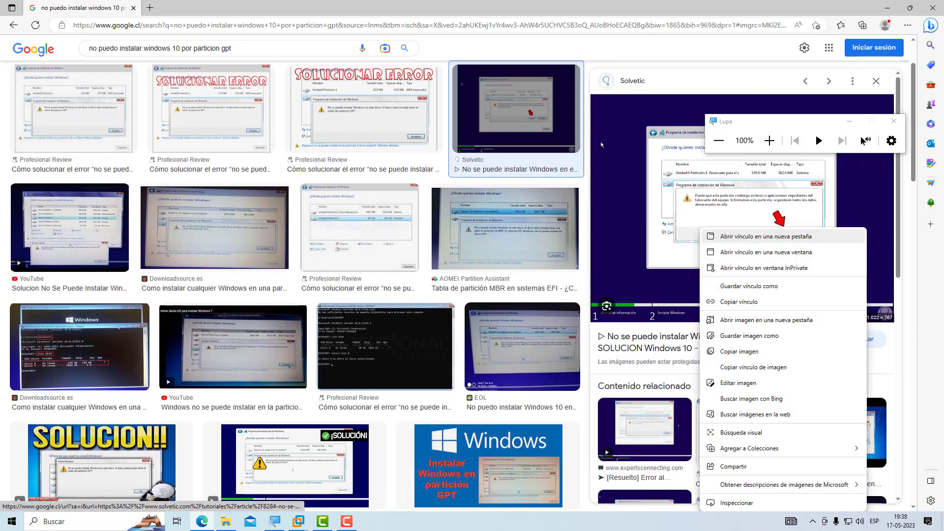
{"action": "left_click", "coordinate": [766, 320]}
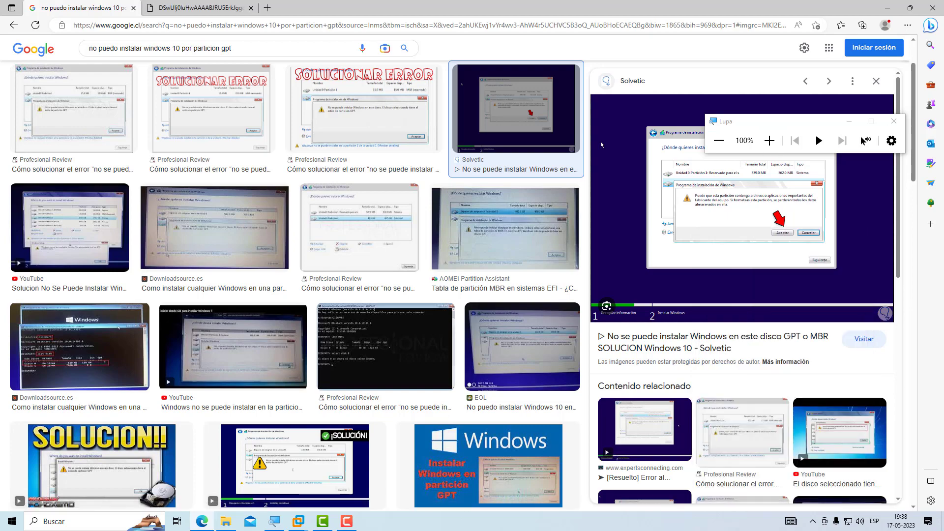
{"action": "key", "text": "ctrl+Tab"}
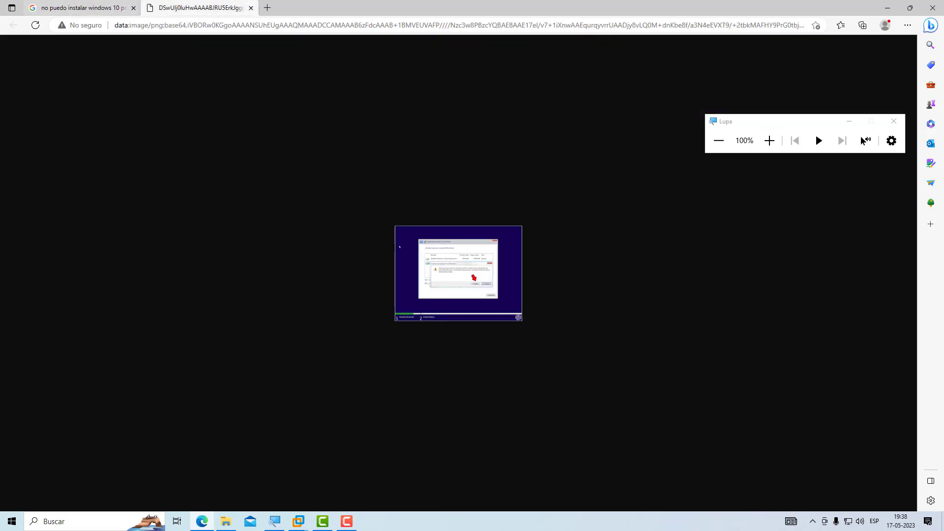
{"action": "key", "text": "ctrl+Tab"}
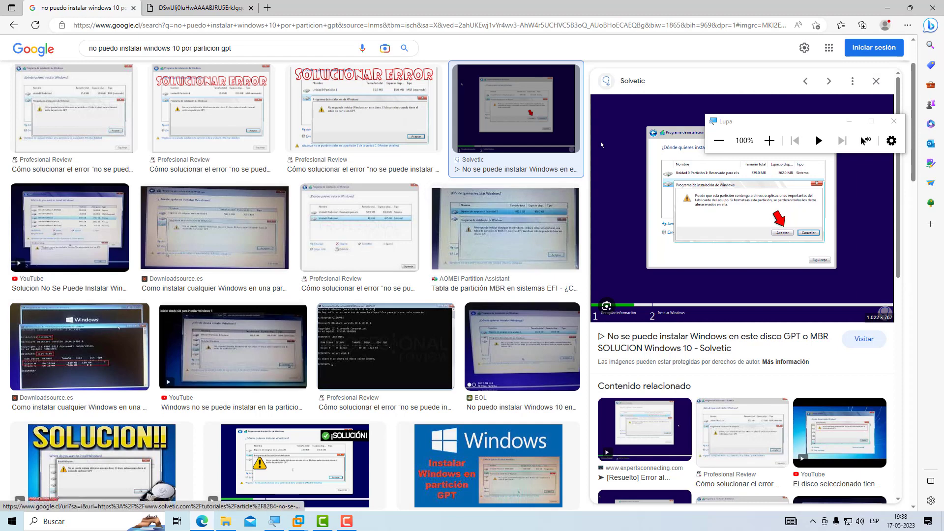
Open the Solvetic article and read down to its GPT installation error screenshot, dismissing the free courses pop-up.
{"action": "left_click", "coordinate": [601, 145]}
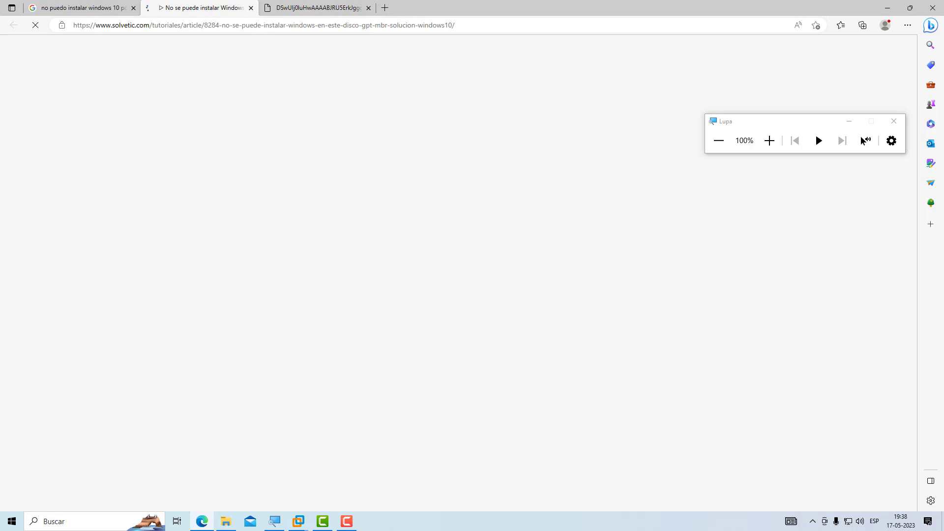
{"action": "left_click", "coordinate": [769, 141]}
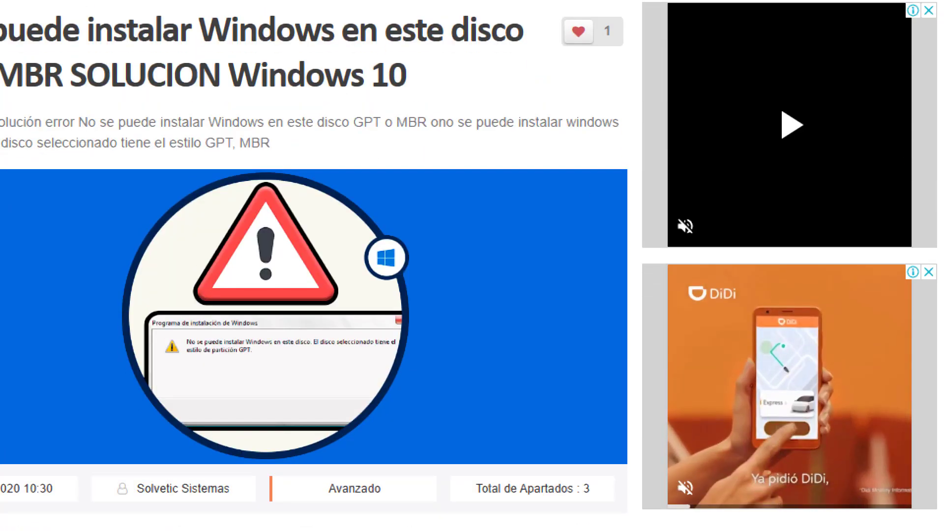
{"action": "scroll", "coordinate": [472, 265], "scroll_direction": "down", "scroll_amount": 1}
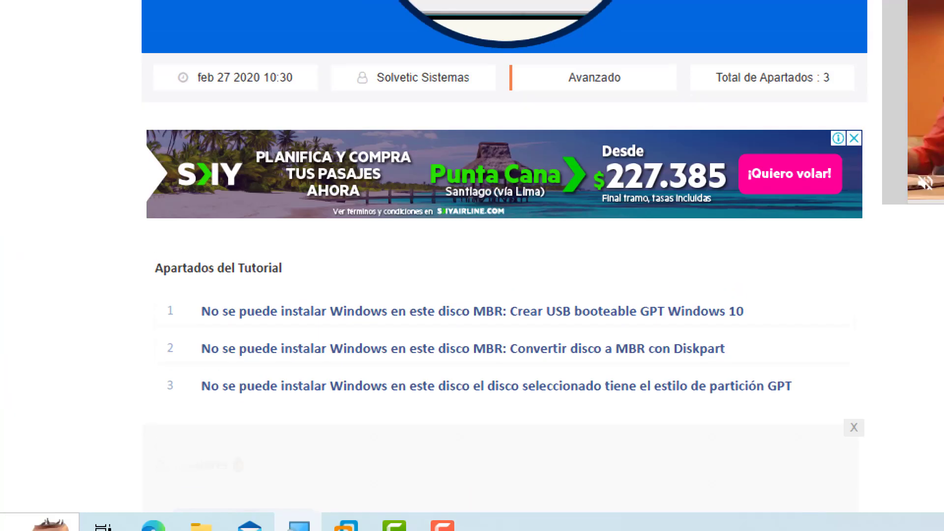
{"action": "scroll", "coordinate": [472, 265], "scroll_direction": "down", "scroll_amount": 3}
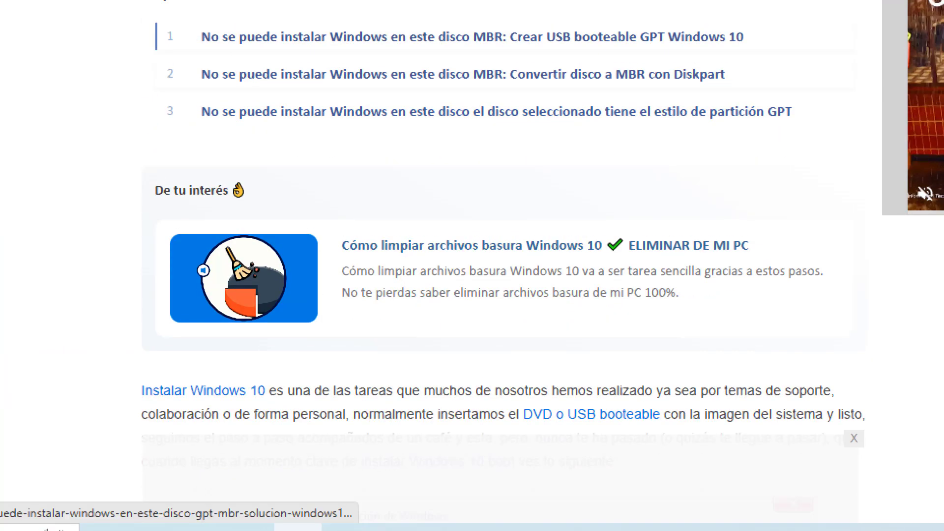
{"action": "scroll", "coordinate": [472, 266], "scroll_direction": "down", "scroll_amount": 5}
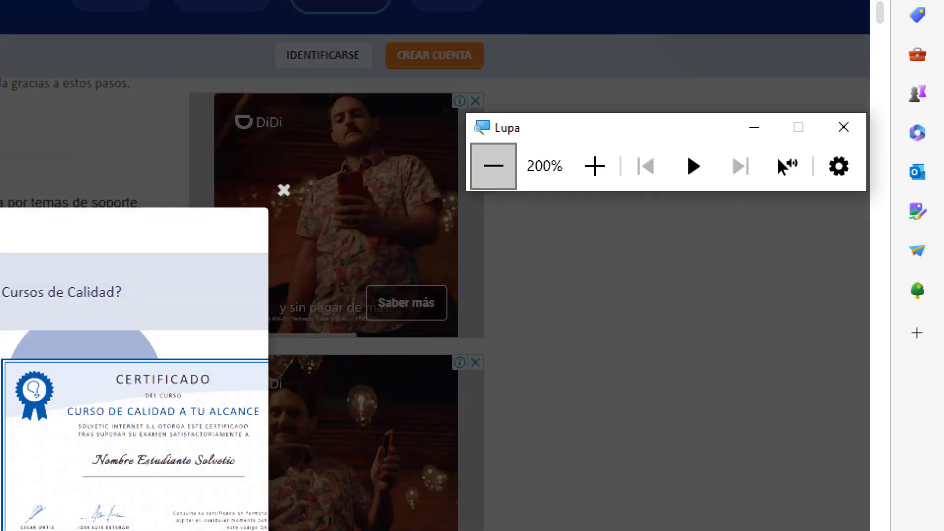
{"action": "left_click", "coordinate": [493, 166]}
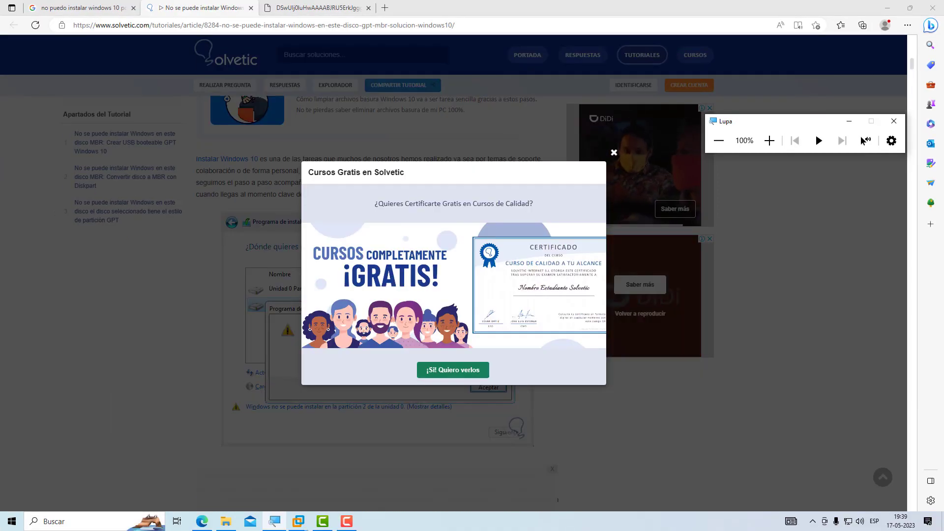
{"action": "left_click", "coordinate": [614, 153]}
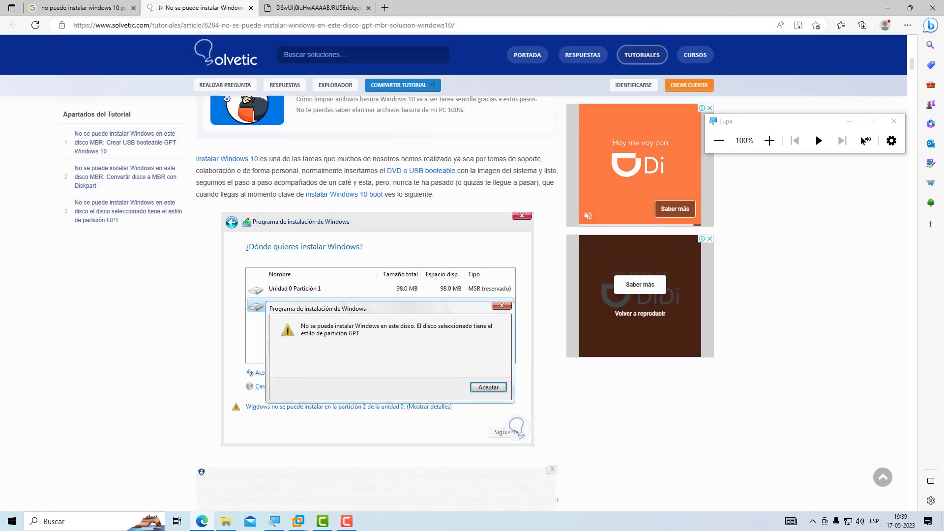
Open the article's GPT partition style error screenshot on its own and examine the message magnified.
{"action": "left_click", "coordinate": [388, 324]}
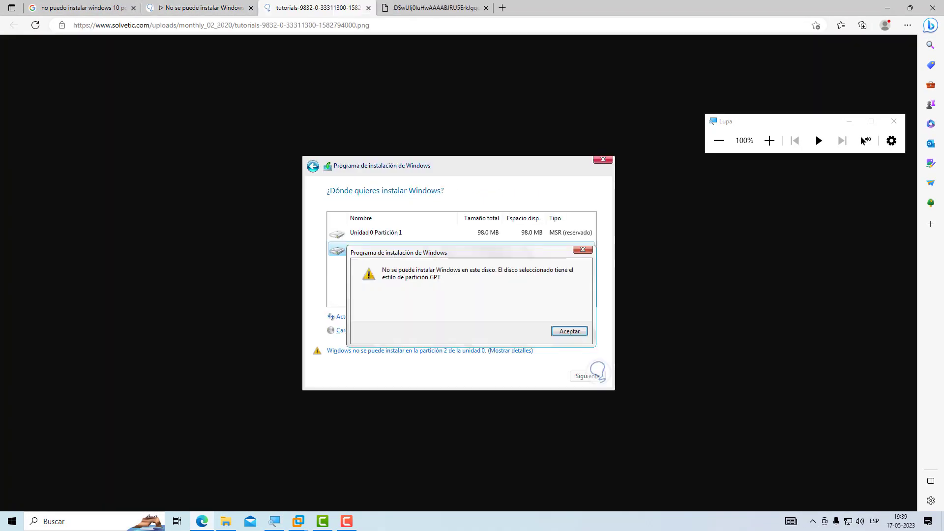
{"action": "left_click", "coordinate": [769, 141]}
{"action": "left_click", "coordinate": [769, 140]}
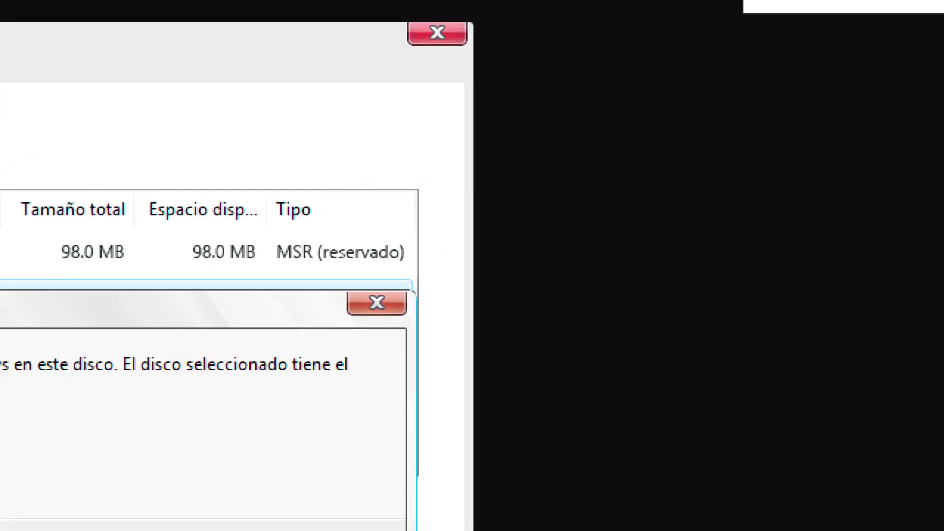
{"action": "left_click", "coordinate": [782, 74]}
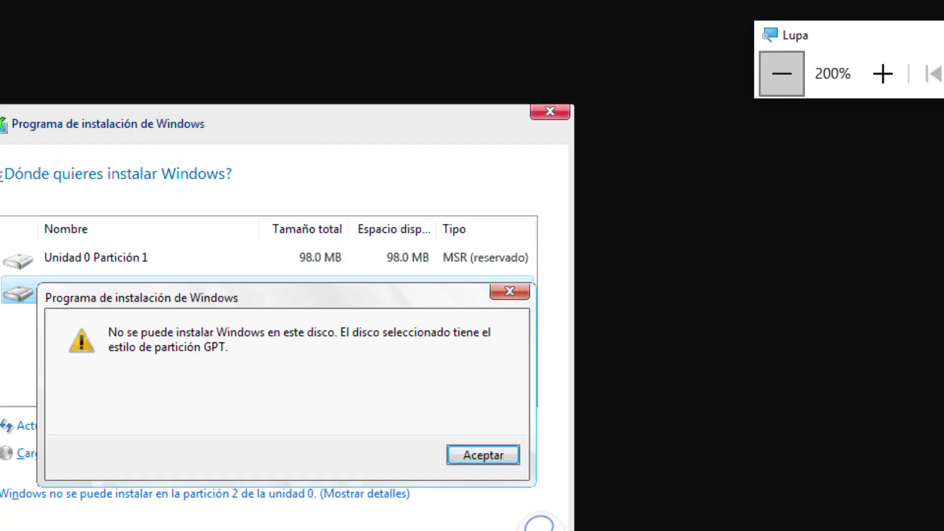
{"action": "left_click", "coordinate": [782, 74]}
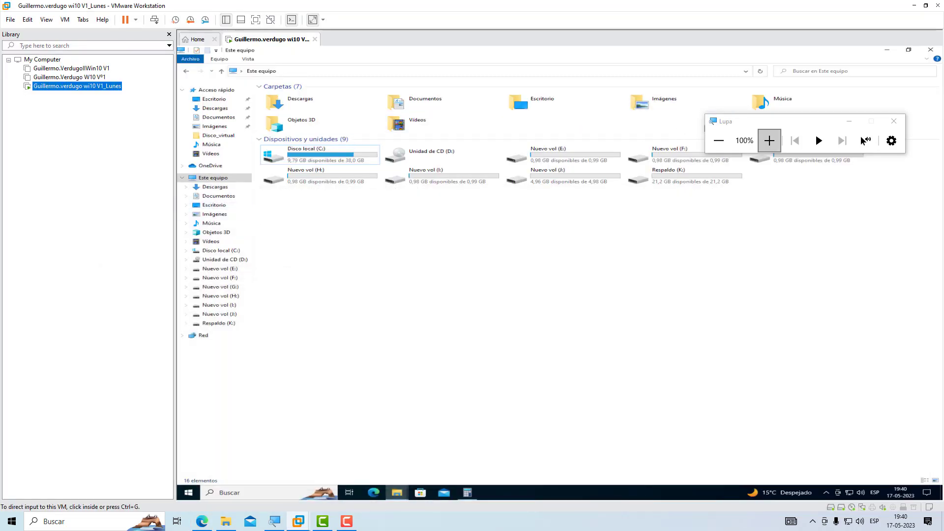
Switch to VMware Workstation and take a snapshot of the running virtual machine named "version1" with the description "SO con dos Discos GPT".
{"action": "left_click", "coordinate": [769, 140]}
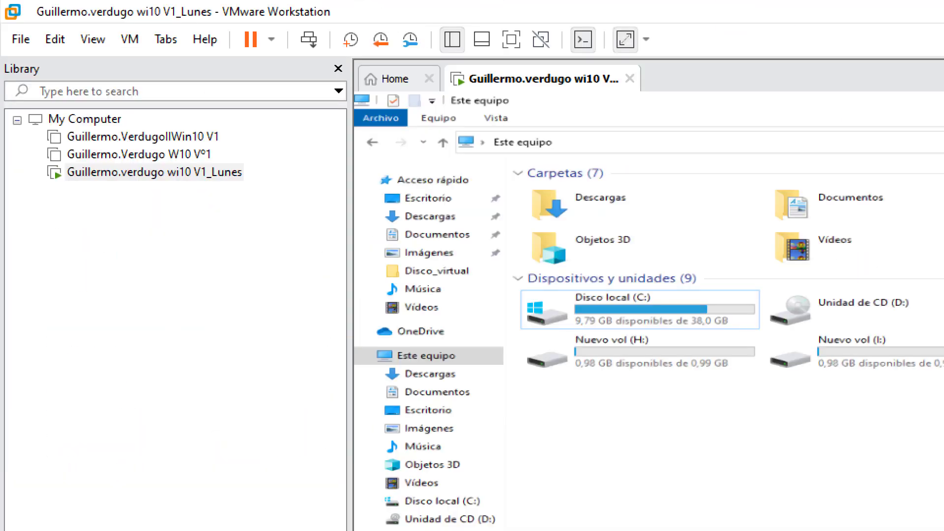
{"action": "left_click", "coordinate": [351, 39]}
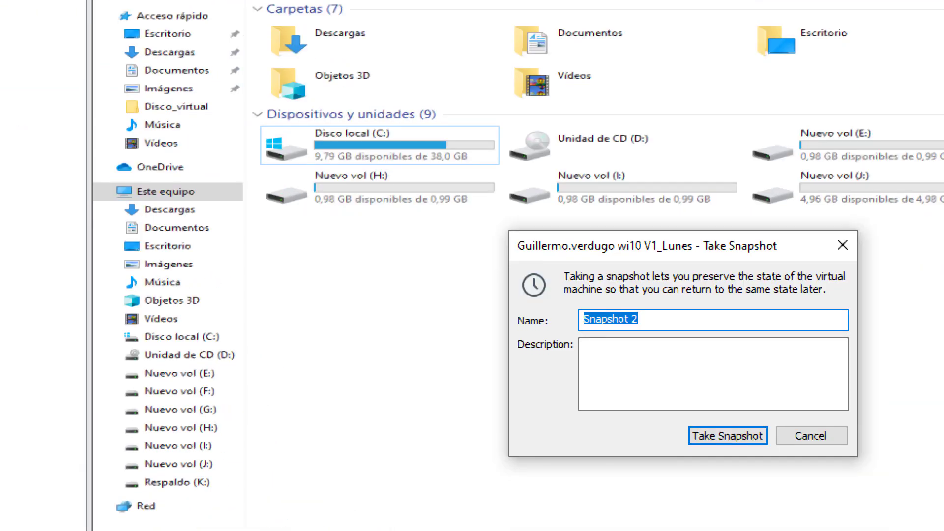
{"action": "key", "text": "BackSpace"}
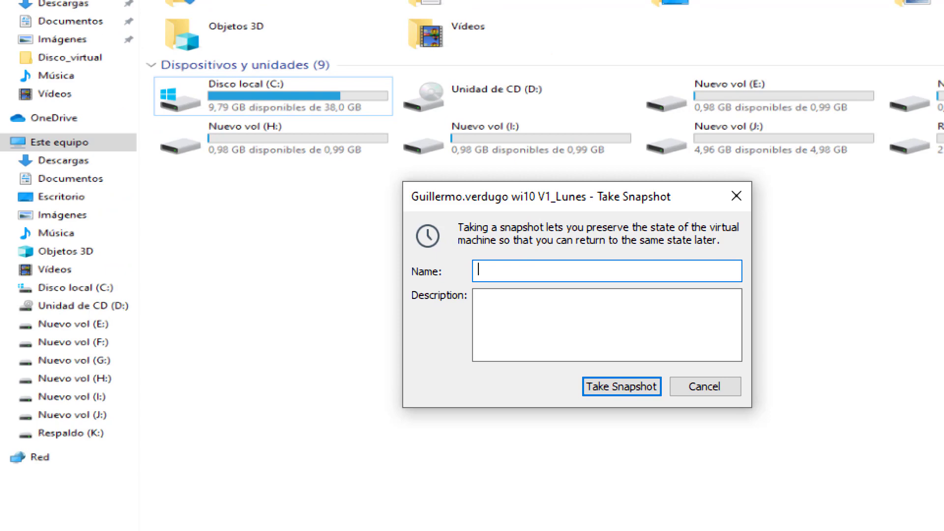
{"action": "type", "text": "versio"}
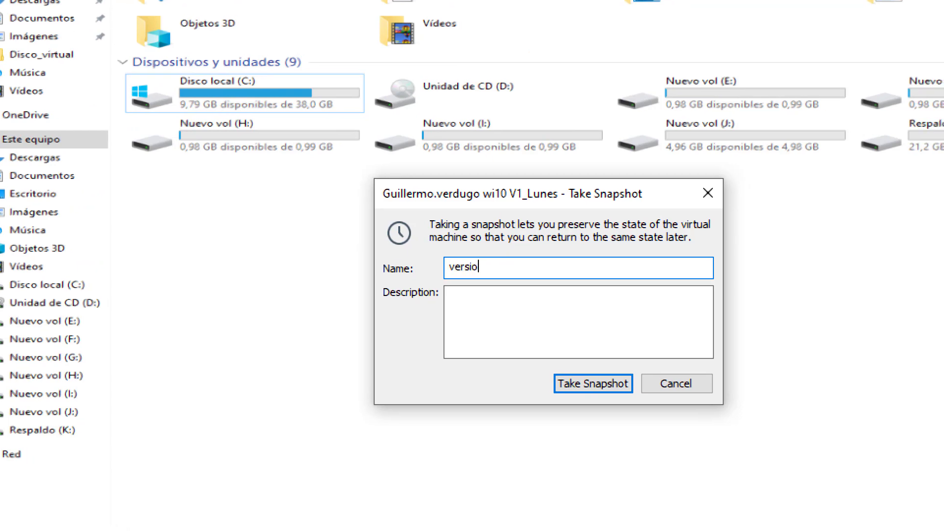
{"action": "type", "text": "n1"}
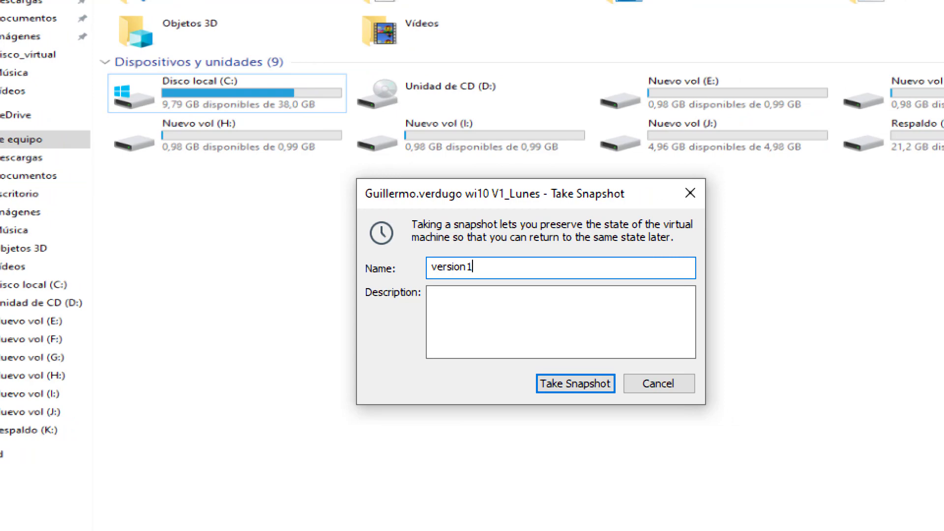
{"action": "left_click", "coordinate": [541, 315]}
{"action": "type", "text": "SO"}
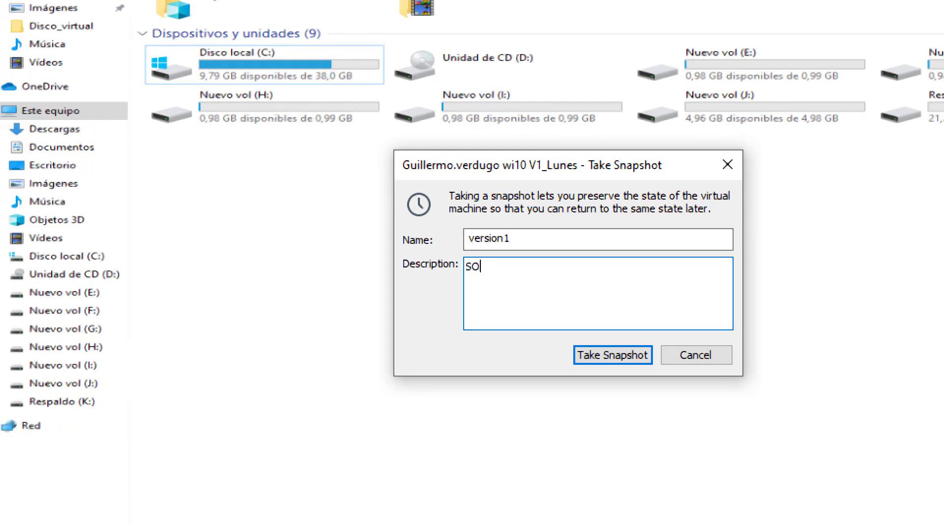
{"action": "type", "text": " con dos "}
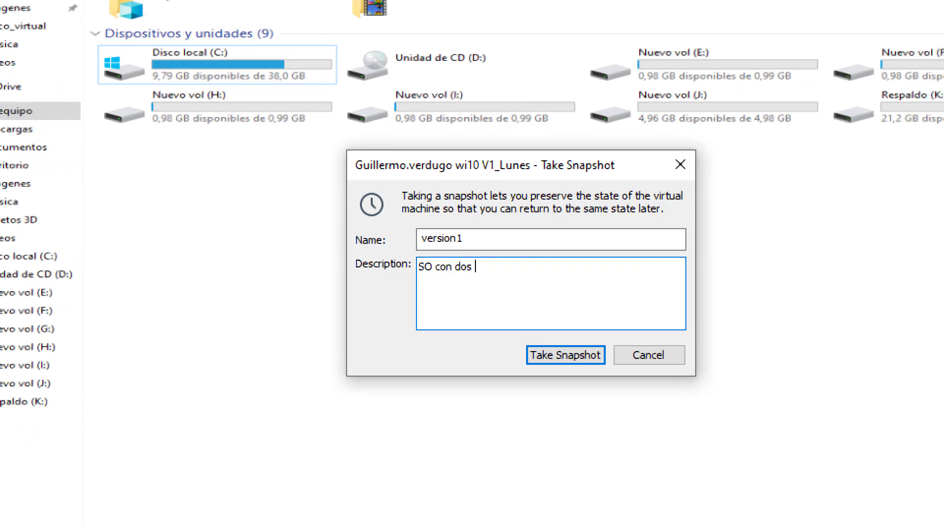
{"action": "type", "text": "Discos"}
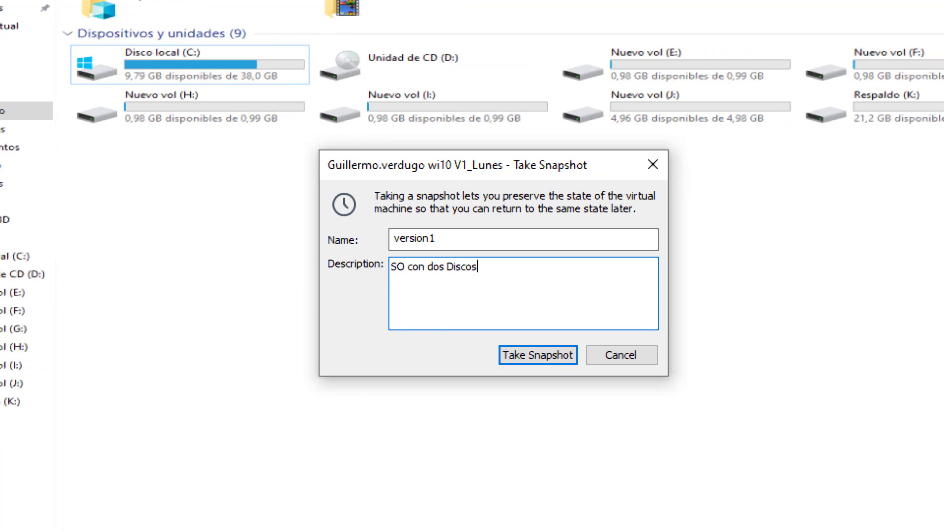
{"action": "type", "text": " GPT"}
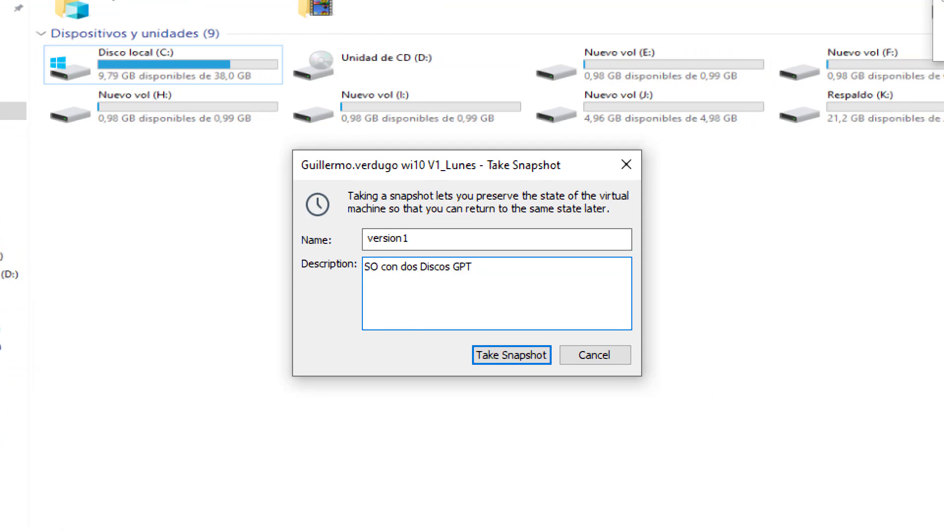
{"action": "left_click", "coordinate": [512, 355]}
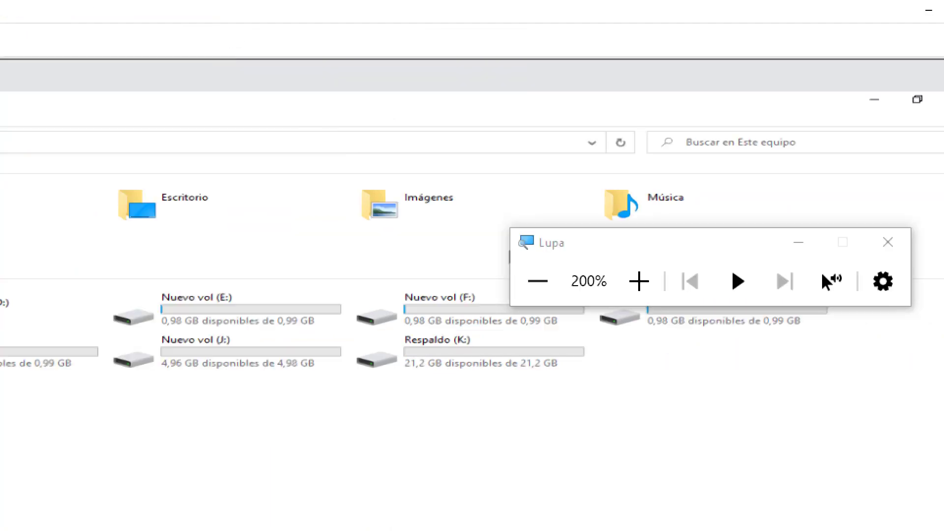
Examine the snapshot chain in the Snapshot Manager under magnification, and close the manager.
{"action": "left_click", "coordinate": [538, 281]}
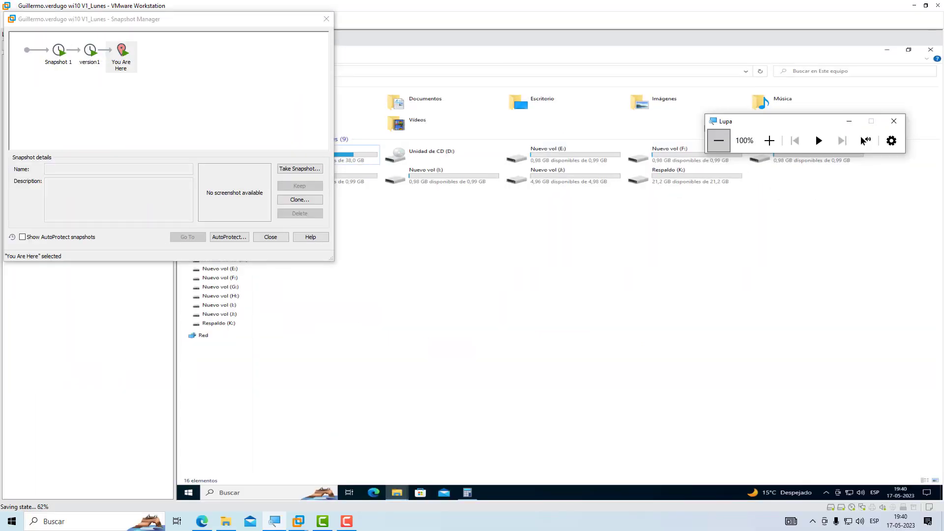
{"action": "left_click", "coordinate": [770, 140]}
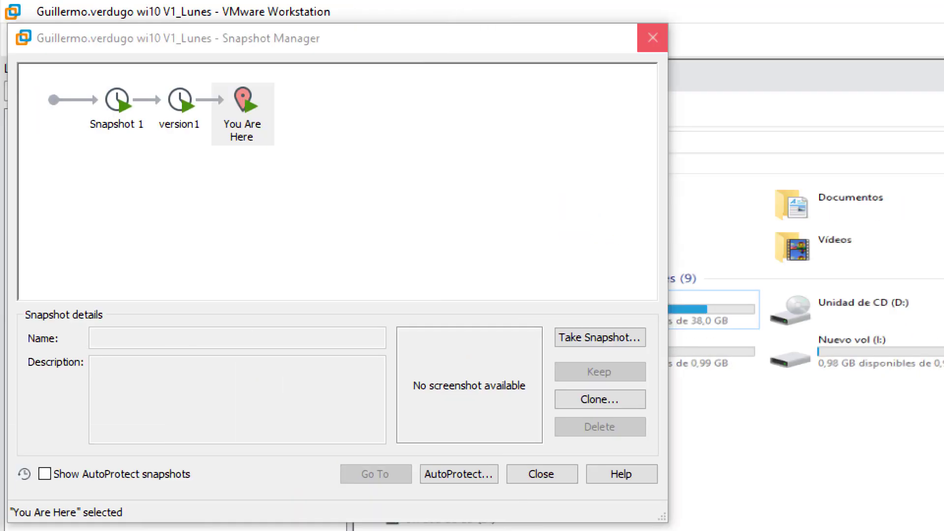
{"action": "left_click", "coordinate": [652, 38]}
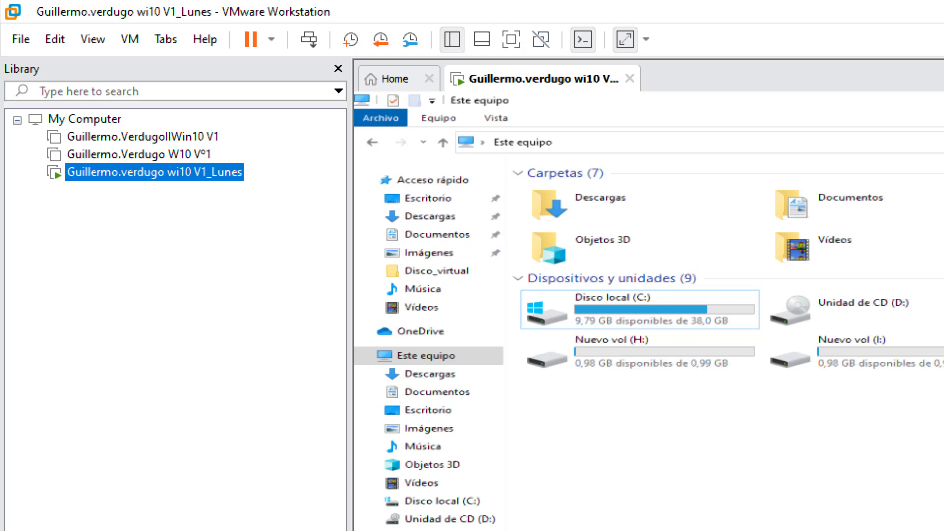
{"action": "left_click", "coordinate": [903, 281]}
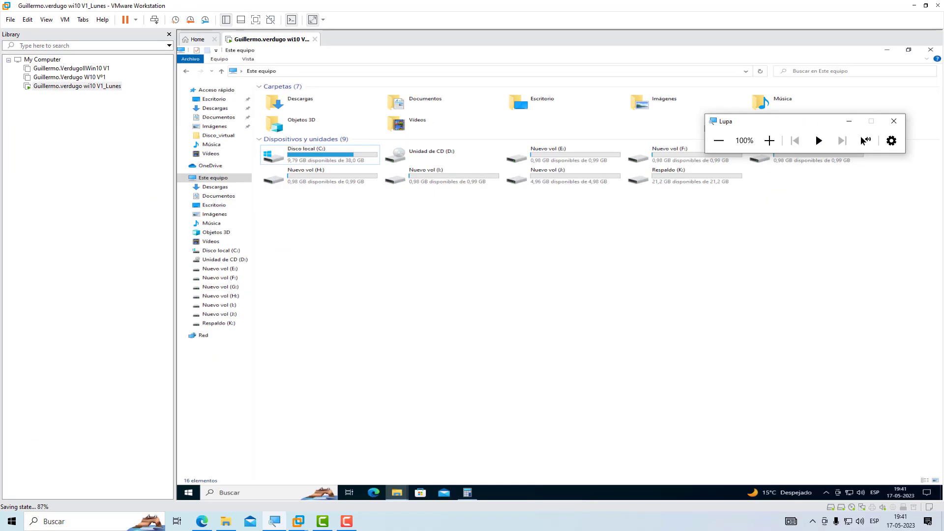
Restart the running virtual machine.
{"action": "right_click", "coordinate": [273, 40]}
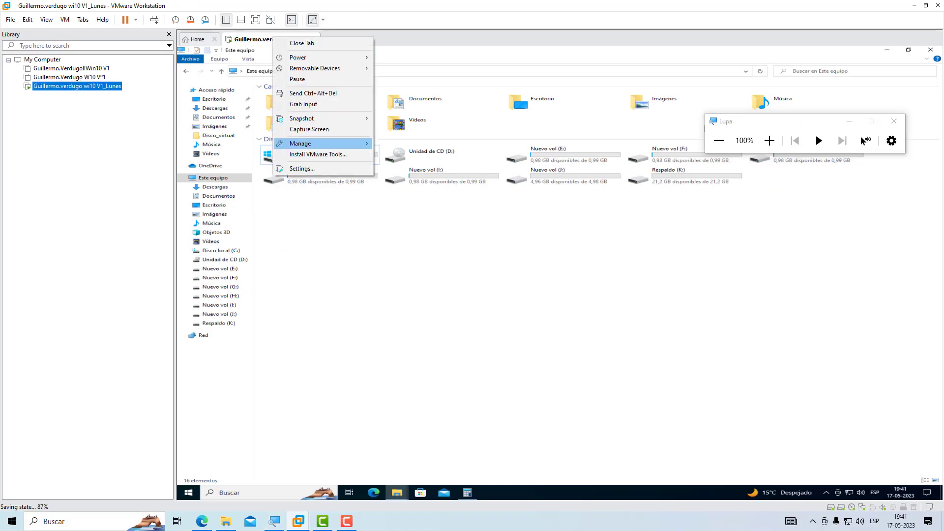
{"action": "mouse_move", "coordinate": [315, 57]}
{"action": "left_click", "coordinate": [396, 137]}
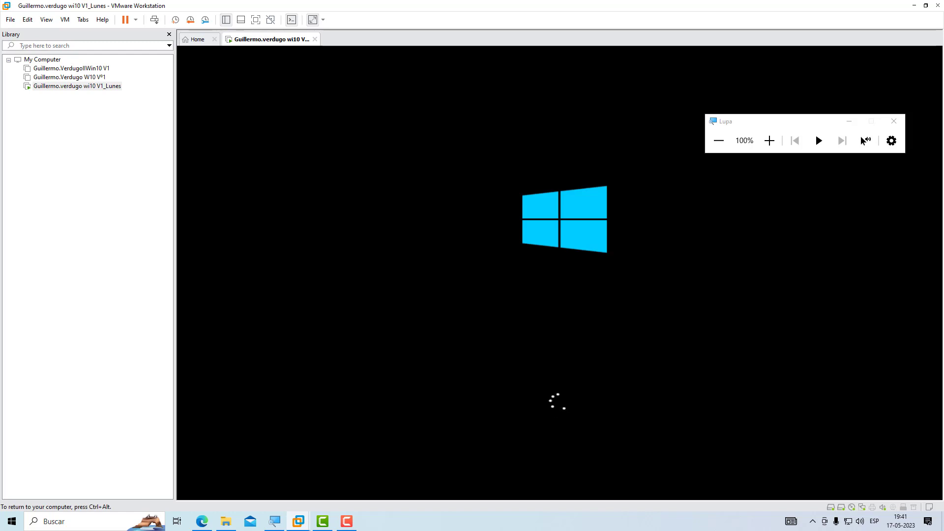
Release input from the virtual machine and check the CD/DVD (SATA) device in its settings, closing them without changes.
{"action": "key", "text": "ctrl+alt"}
{"action": "right_click", "coordinate": [264, 42]}
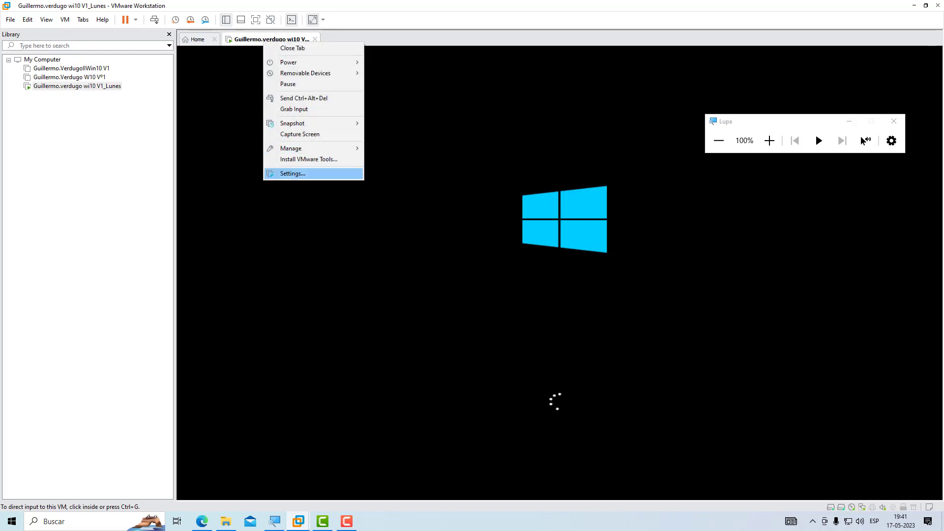
{"action": "left_click", "coordinate": [293, 173]}
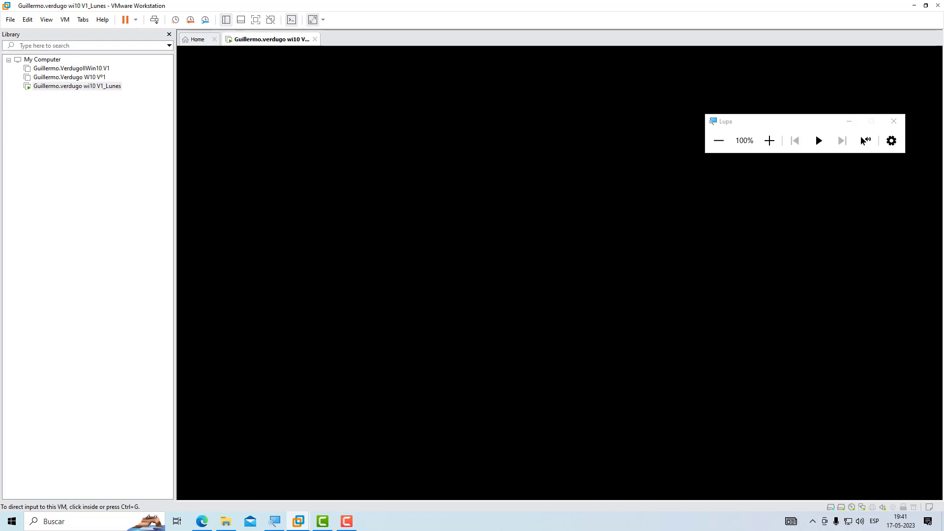
{"action": "left_click_drag", "start_coordinate": [418, 81], "coordinate": [330, 179]}
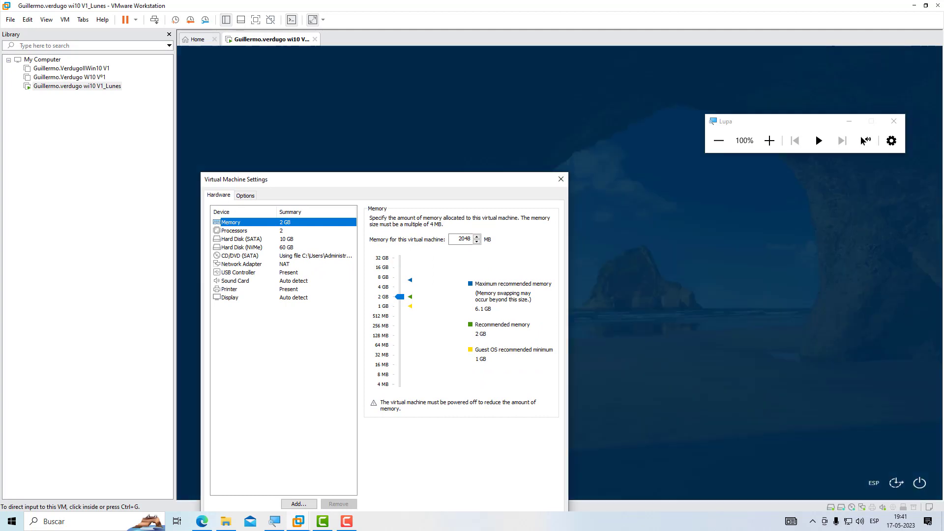
{"action": "left_click", "coordinate": [240, 256]}
{"action": "left_click", "coordinate": [561, 179]}
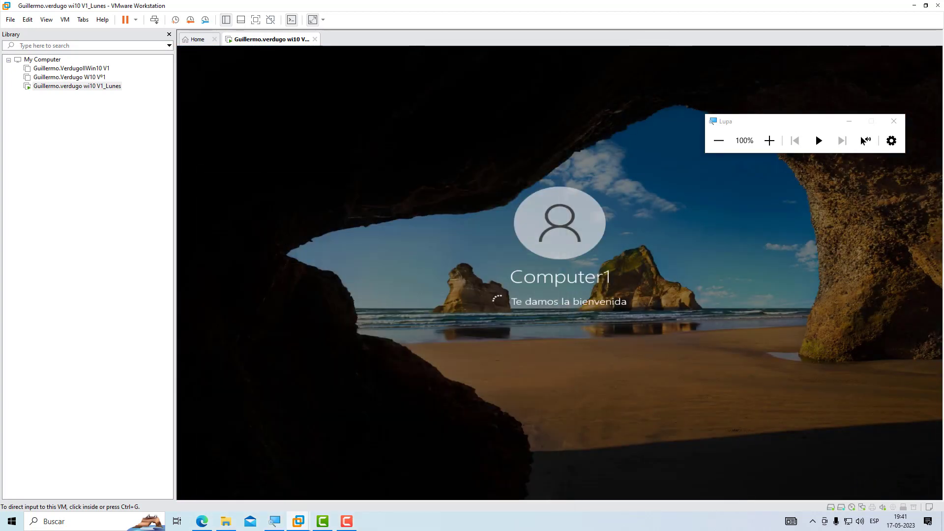
Reset the running virtual machine and enter its firmware Boot Manager during startup.
{"action": "right_click", "coordinate": [282, 41]}
{"action": "mouse_move", "coordinate": [319, 61]}
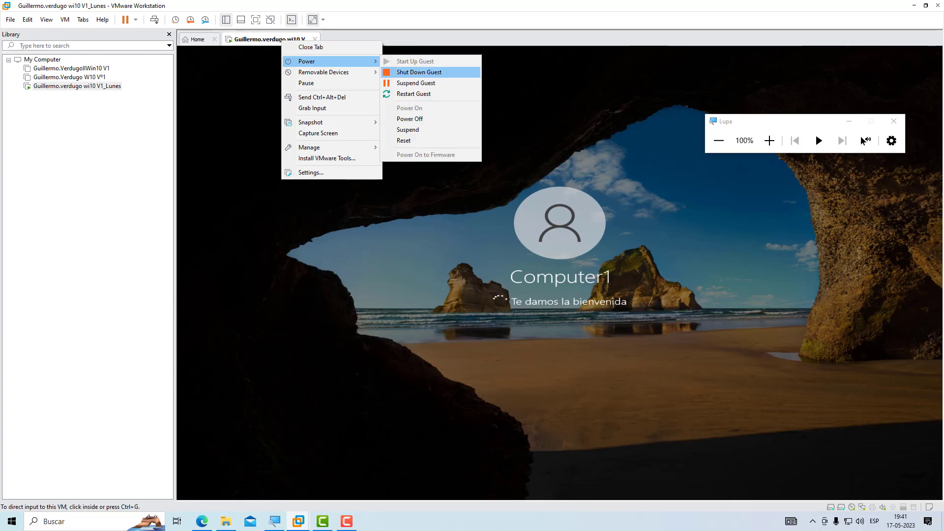
{"action": "key", "text": "Down"}
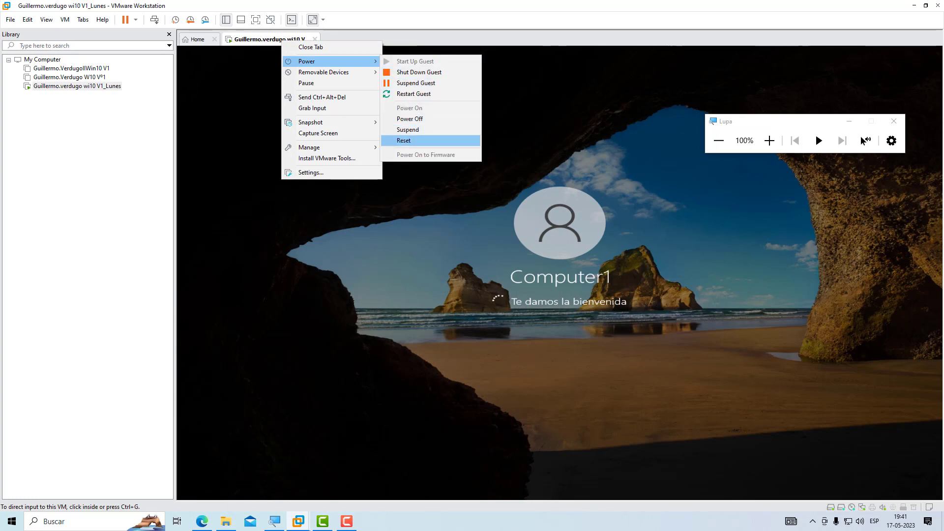
{"action": "key", "text": "Return"}
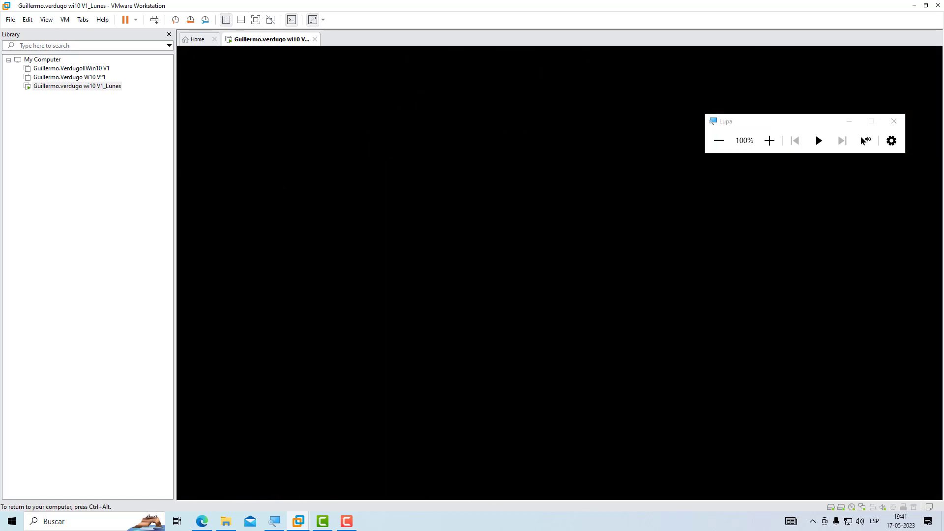
{"action": "key", "text": "Escape"}
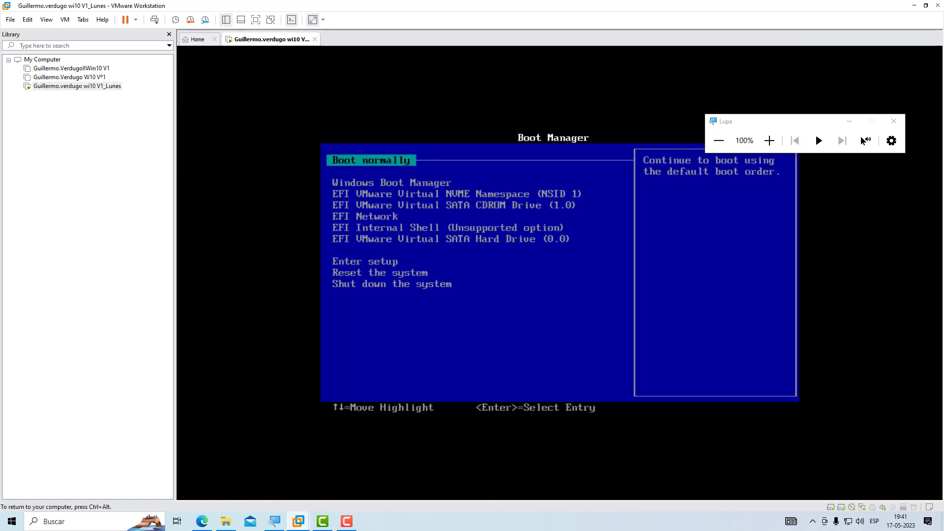
Boot the virtual machine from the EFI VMware Virtual SATA CDROM Drive (1.0) into the Windows installer.
{"action": "key", "text": "ctrl+alt"}
{"action": "left_click", "coordinate": [770, 140]}
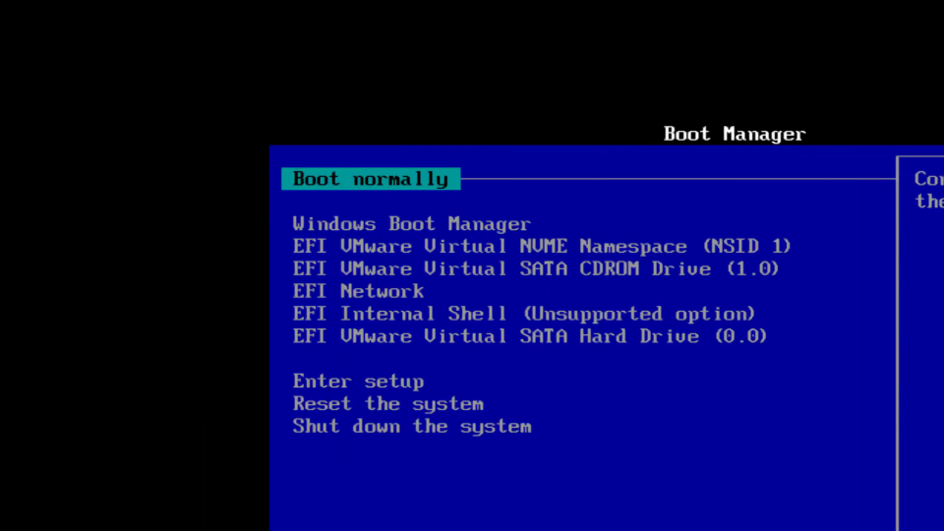
{"action": "key", "text": "Down"}
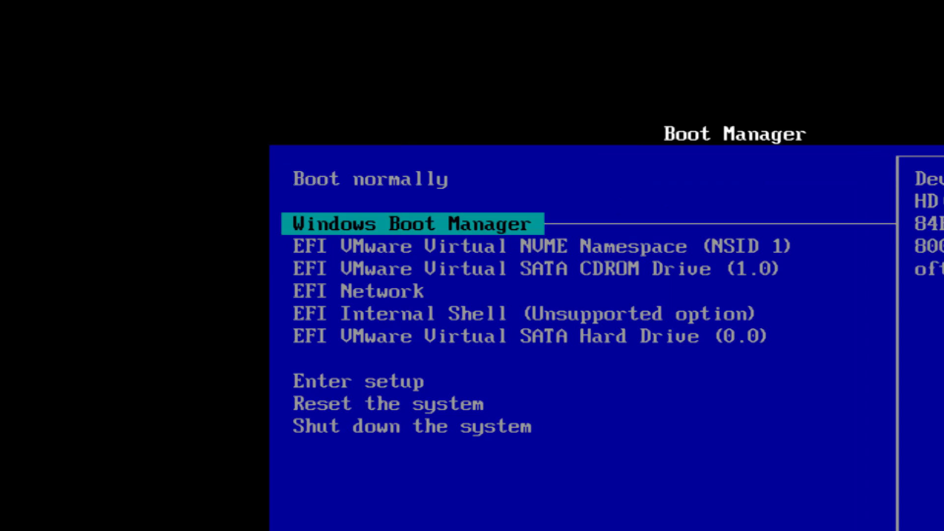
{"action": "key", "text": "Down"}
{"action": "key", "text": "Down"}
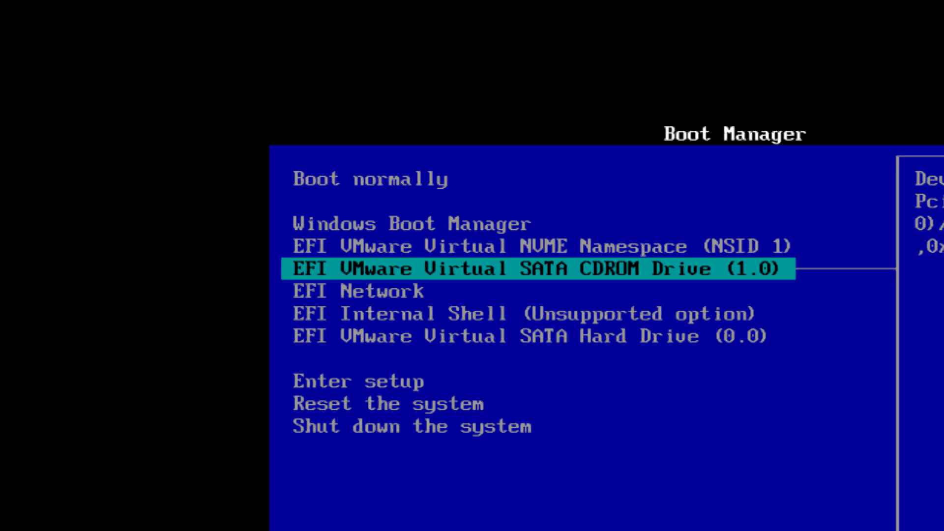
{"action": "key", "text": "Return"}
{"action": "key", "text": "Return"}
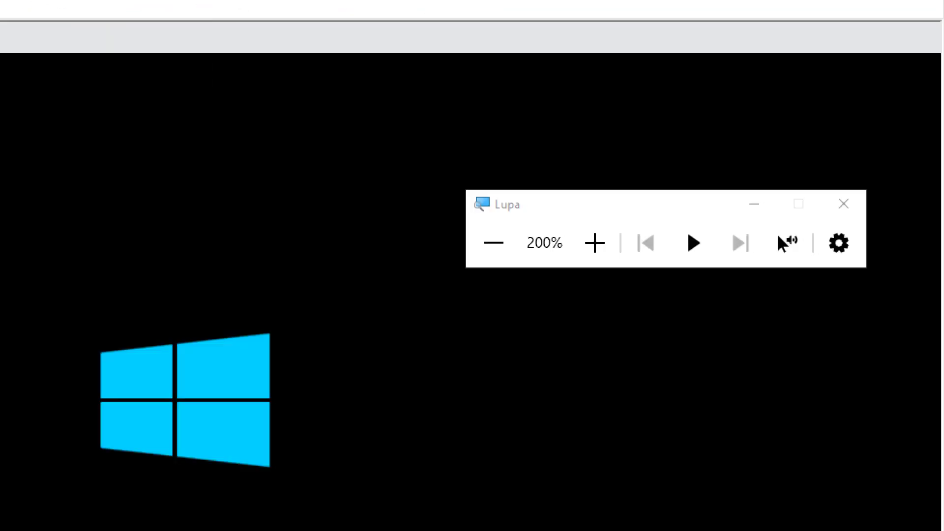
Accept the Spanish language, time format and keyboard settings in Windows Setup and start the installation.
{"action": "left_click", "coordinate": [494, 243]}
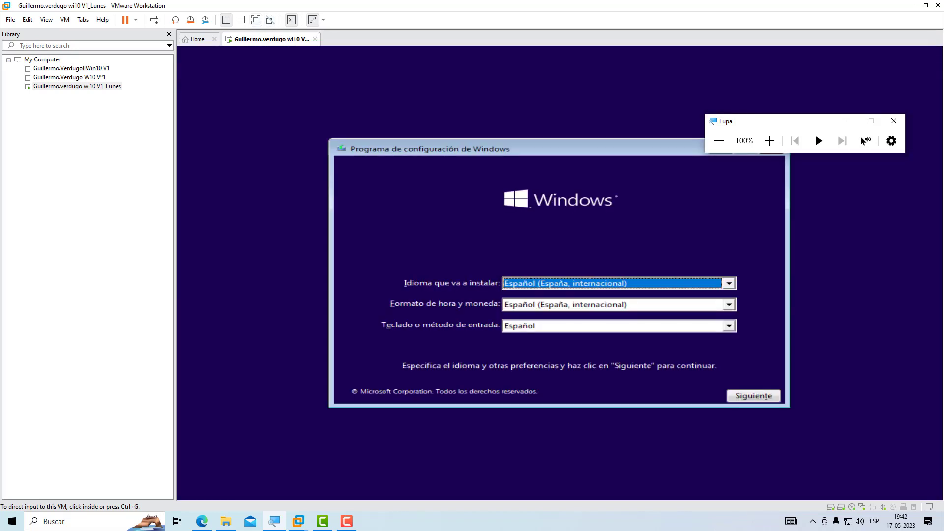
{"action": "left_click", "coordinate": [770, 140]}
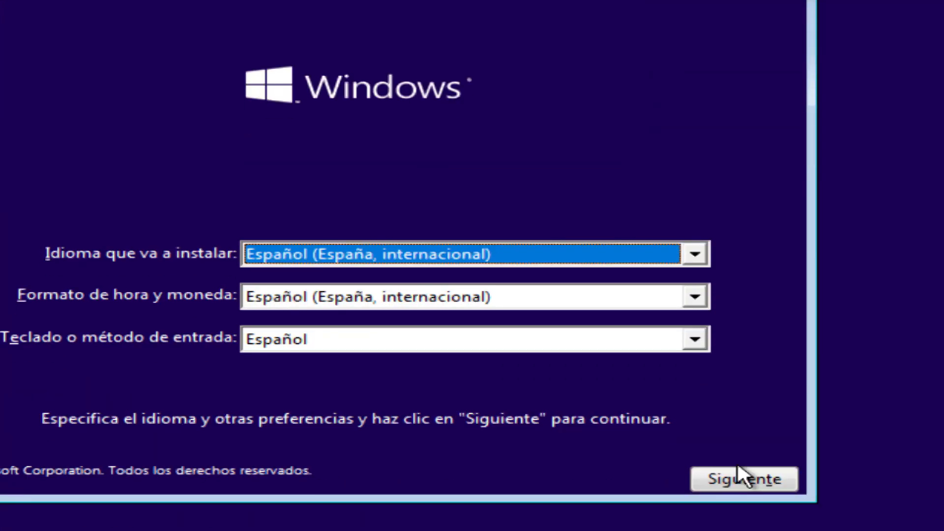
{"action": "left_click", "coordinate": [740, 482]}
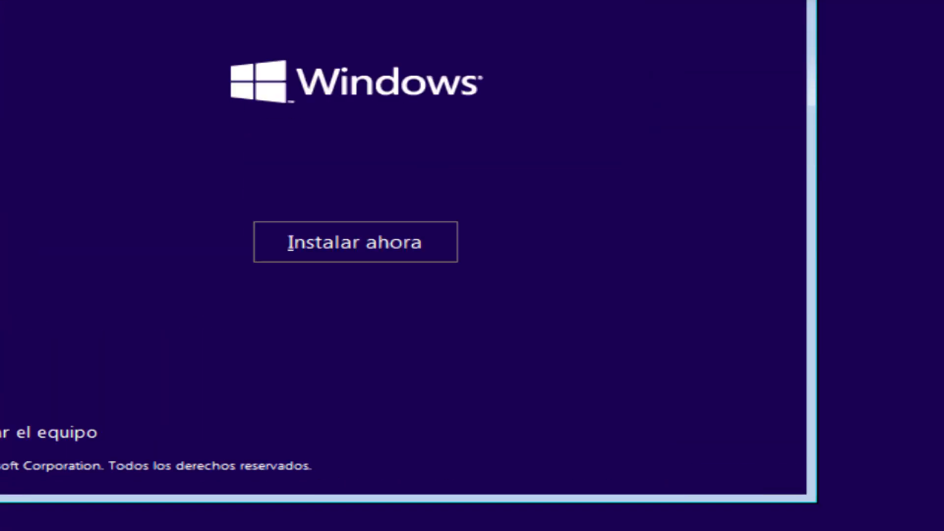
{"action": "left_click", "coordinate": [286, 246]}
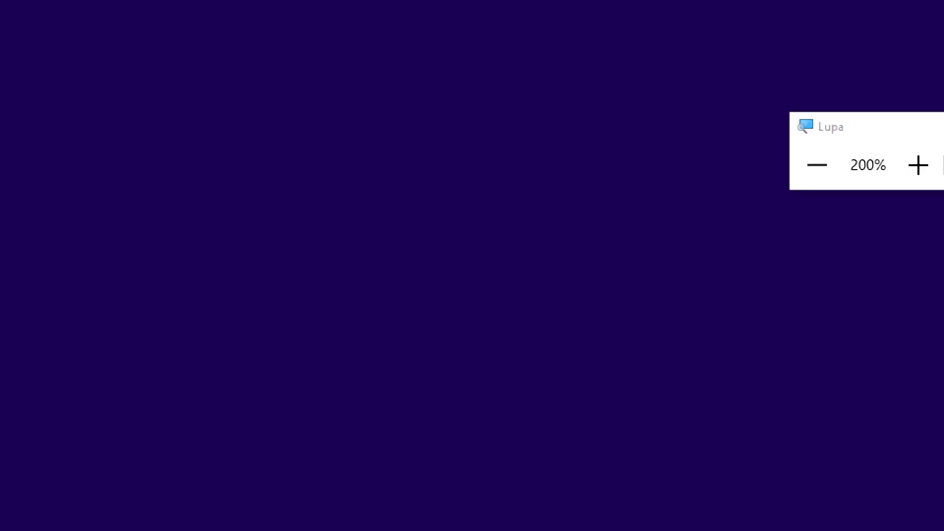
{"action": "left_click", "coordinate": [814, 164]}
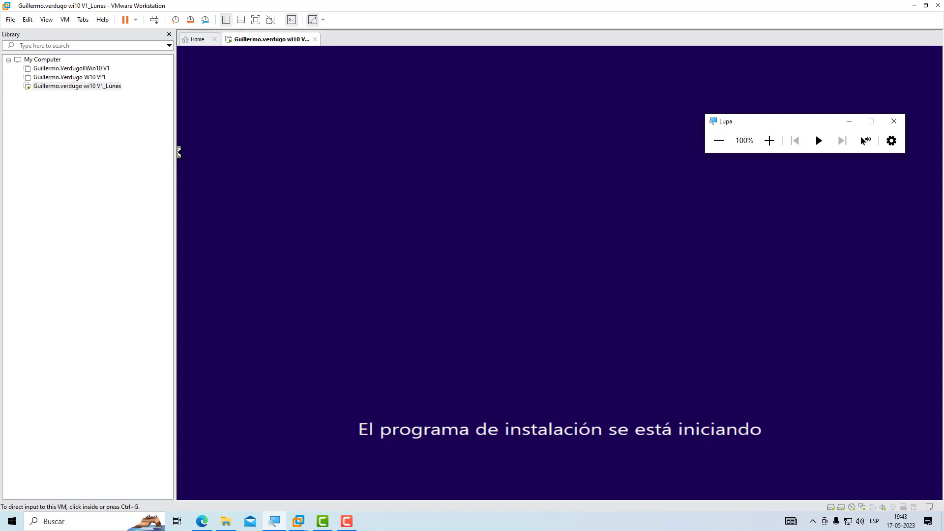
Skip the product key and choose Windows 10 Pro N as the edition to install.
{"action": "left_click", "coordinate": [589, 372]}
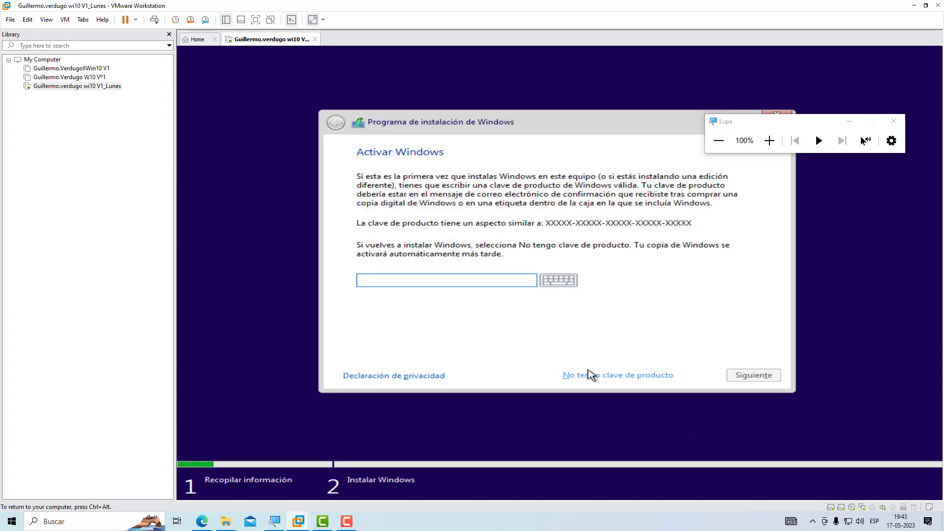
{"action": "left_click", "coordinate": [591, 375]}
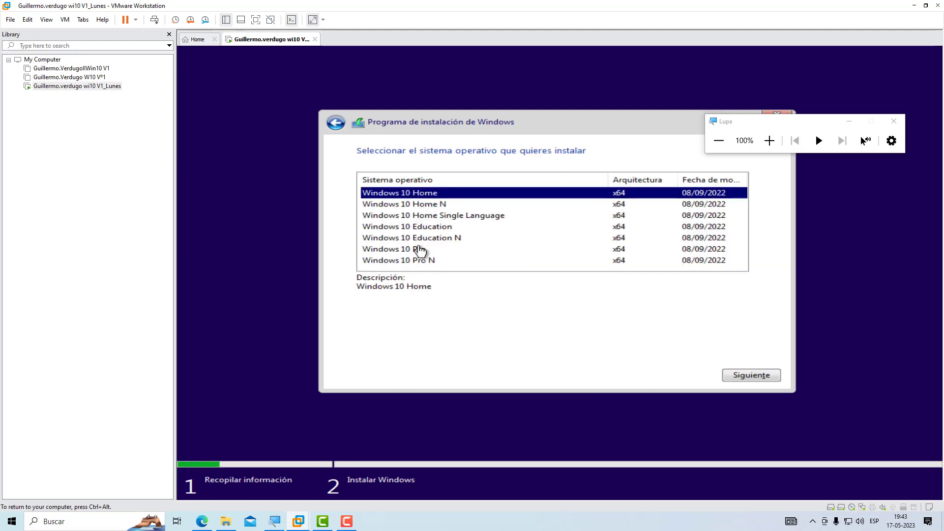
{"action": "left_click", "coordinate": [408, 250]}
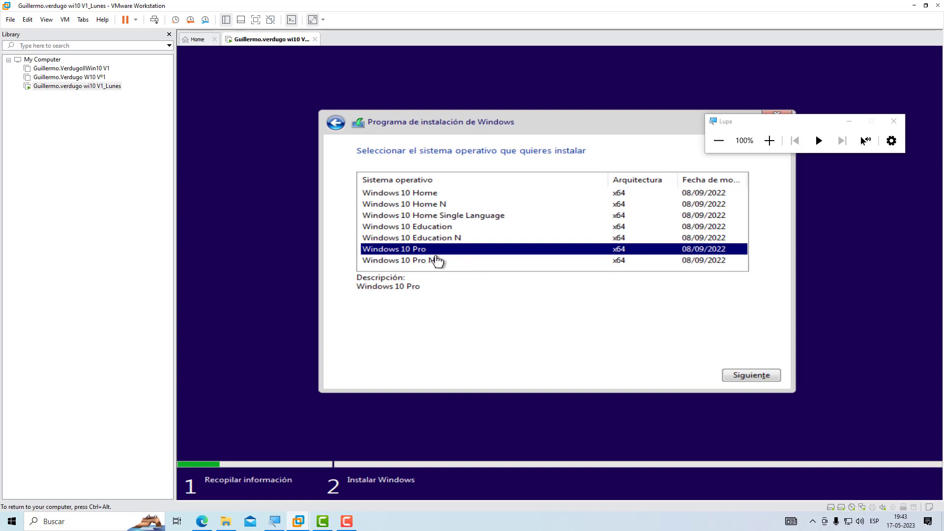
{"action": "left_click", "coordinate": [422, 263]}
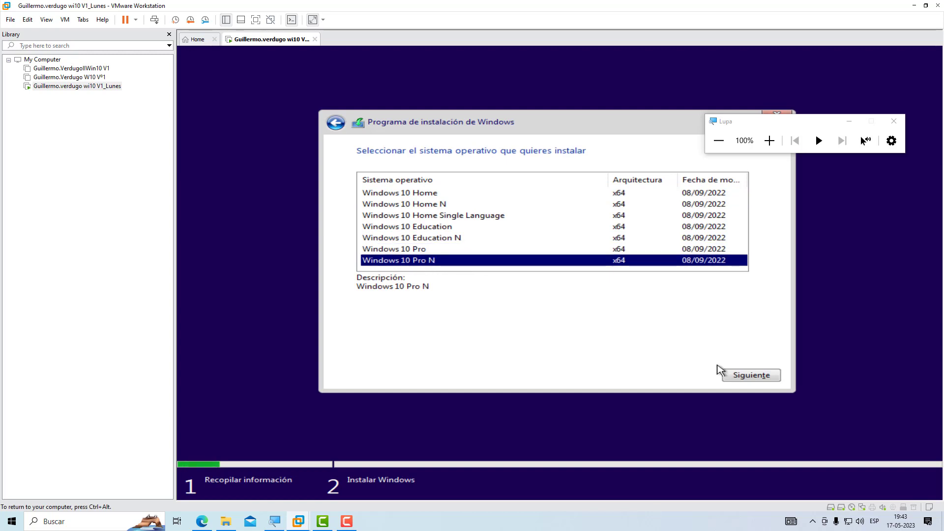
{"action": "left_click", "coordinate": [728, 376]}
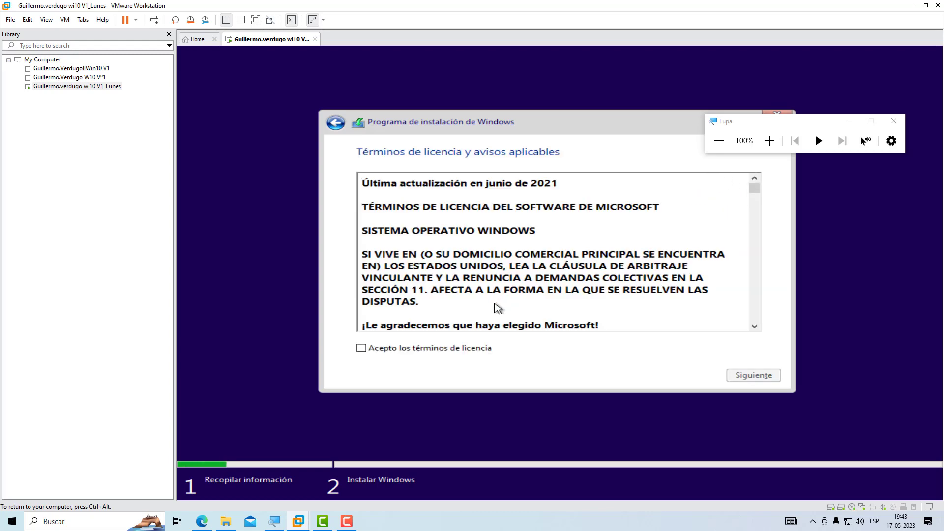
Accept the license terms and choose the custom installation of Windows only.
{"action": "left_click", "coordinate": [467, 348]}
{"action": "left_click", "coordinate": [738, 375]}
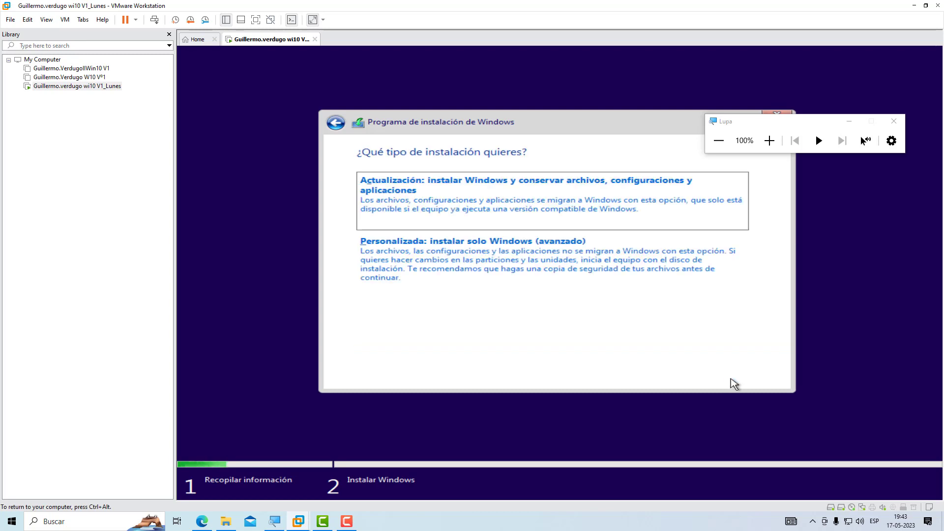
{"action": "left_click", "coordinate": [535, 281]}
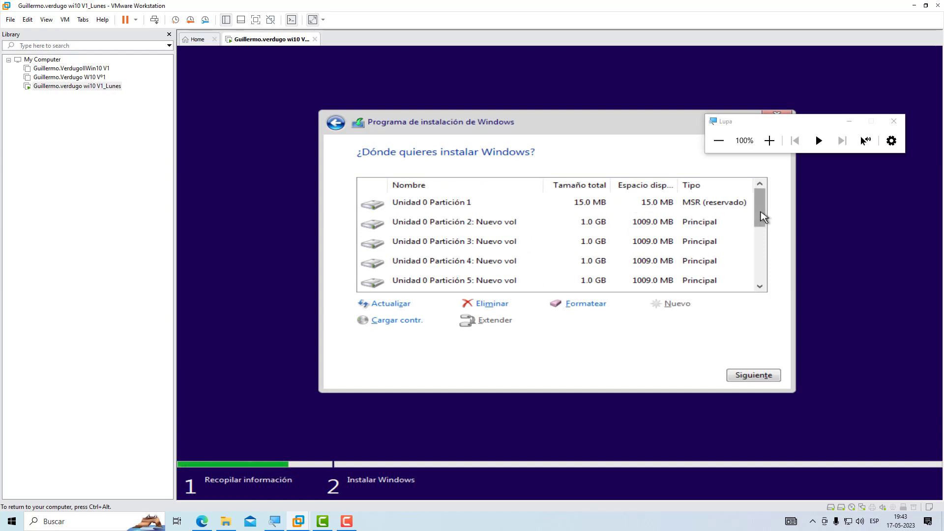
Check partitions 1 and 3 of drive 1 as installation targets and read the warning details for partition 3.
{"action": "left_click_drag", "start_coordinate": [761, 213], "coordinate": [761, 277]}
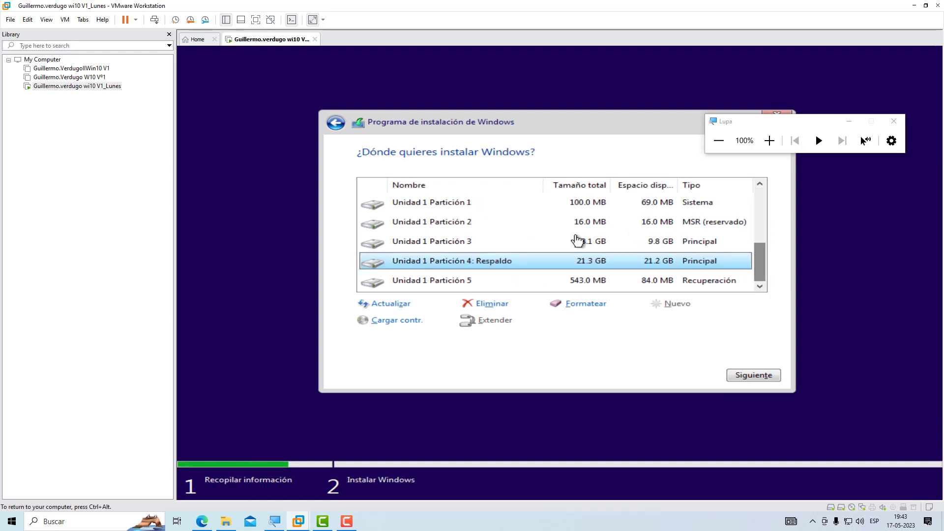
{"action": "left_click", "coordinate": [482, 209]}
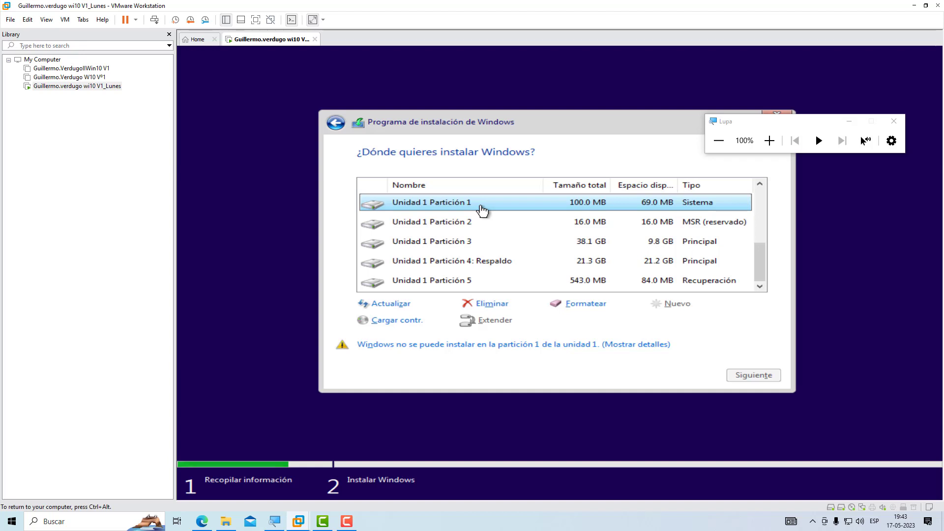
{"action": "left_click", "coordinate": [464, 245]}
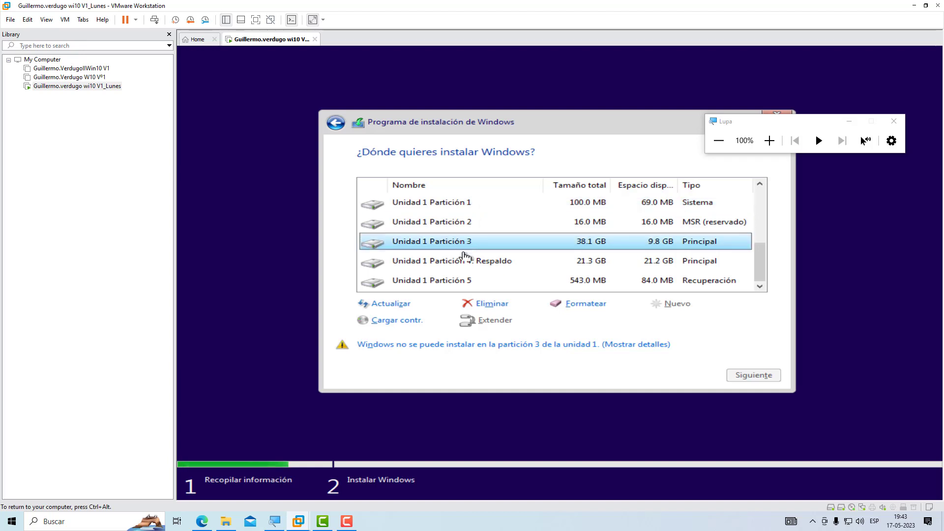
{"action": "left_click", "coordinate": [492, 349]}
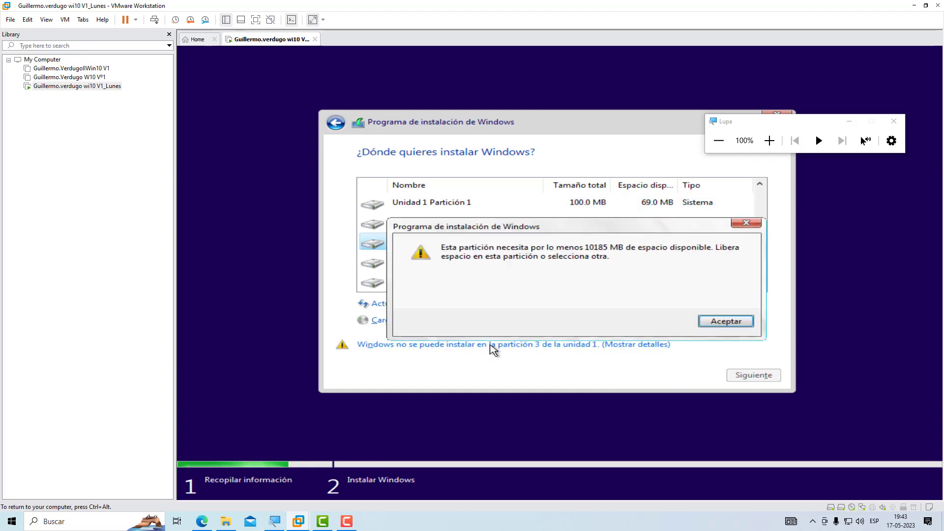
{"action": "left_click", "coordinate": [723, 322]}
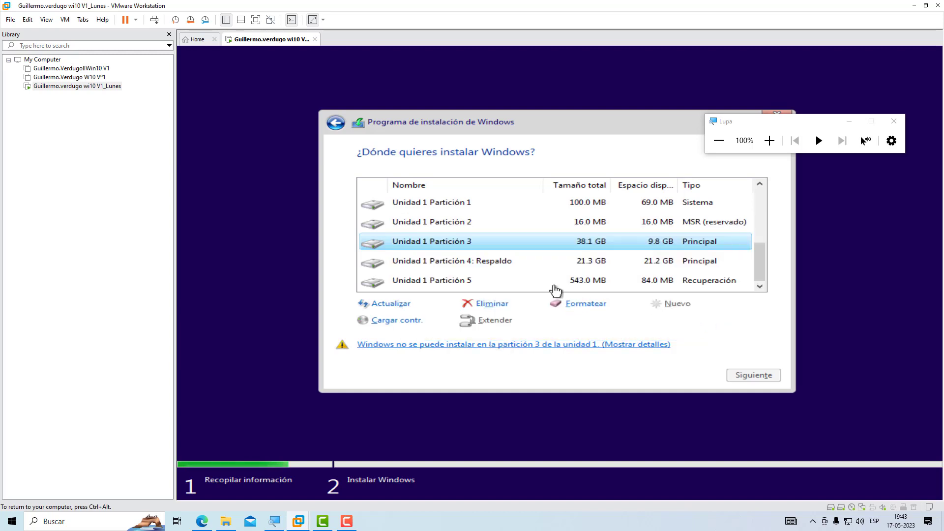
Delete partition 3 of drive 1, accepting the loss of its data.
{"action": "left_click", "coordinate": [444, 264]}
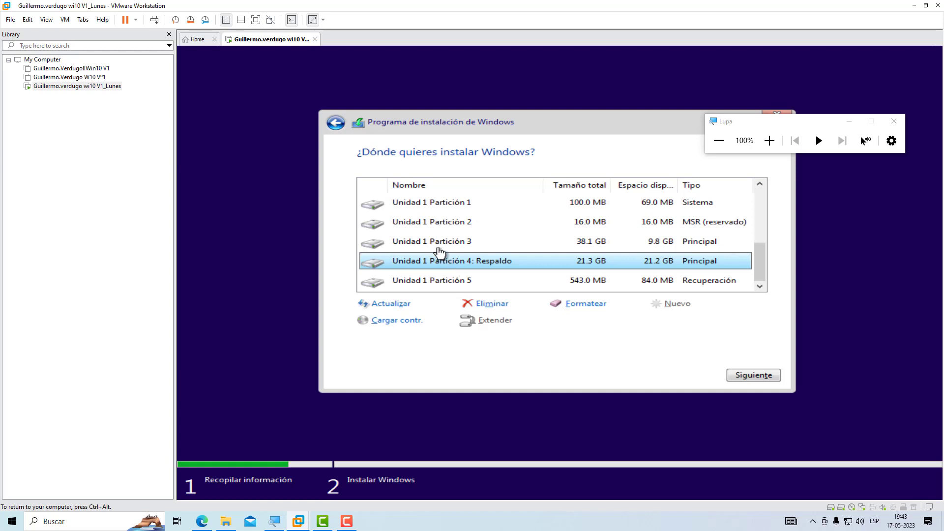
{"action": "left_click", "coordinate": [440, 247]}
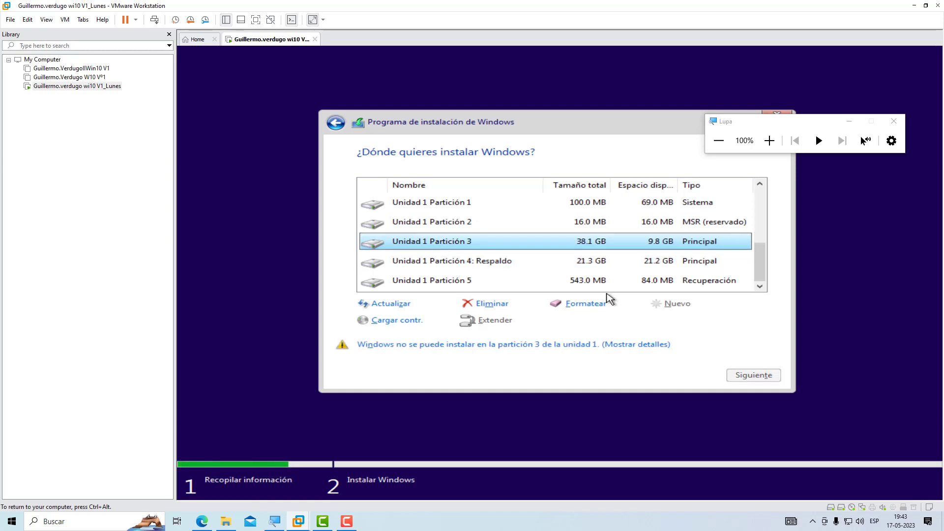
{"action": "left_click", "coordinate": [492, 303]}
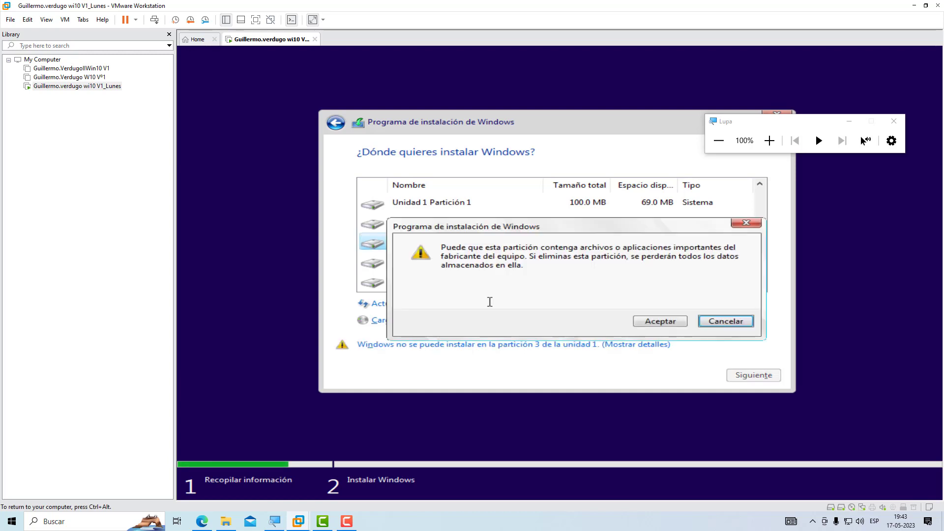
{"action": "left_click", "coordinate": [654, 321]}
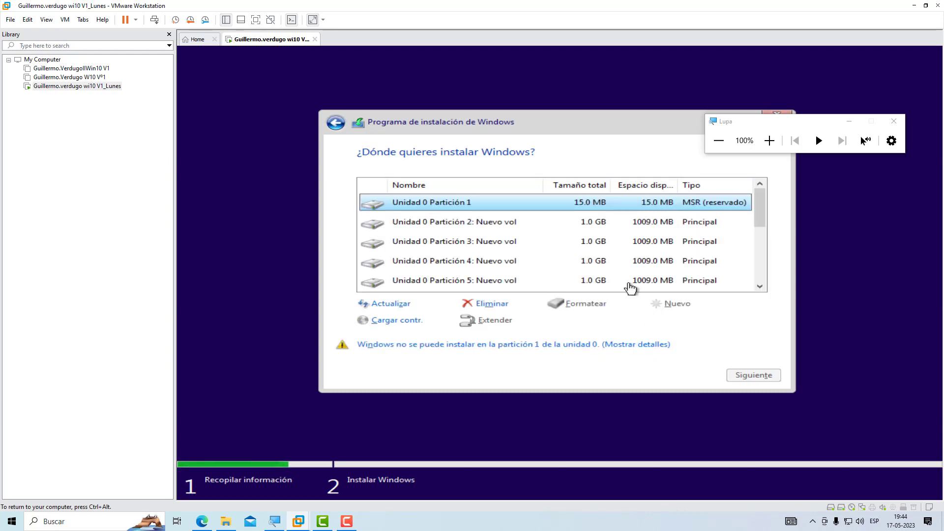
Create a 38987 MB partition in drive 1's unallocated space and select it as the installation target.
{"action": "left_click", "coordinate": [476, 224]}
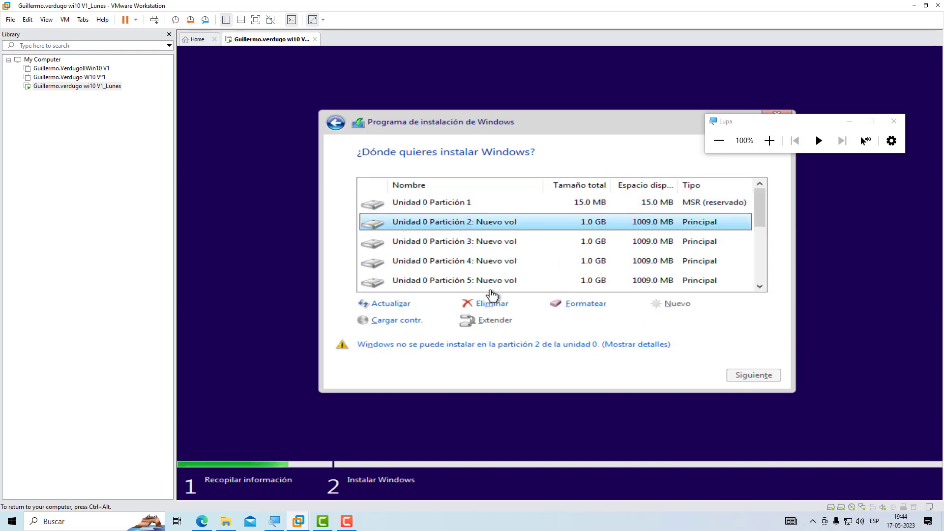
{"action": "scroll", "coordinate": [496, 275], "scroll_direction": "down", "scroll_amount": 3}
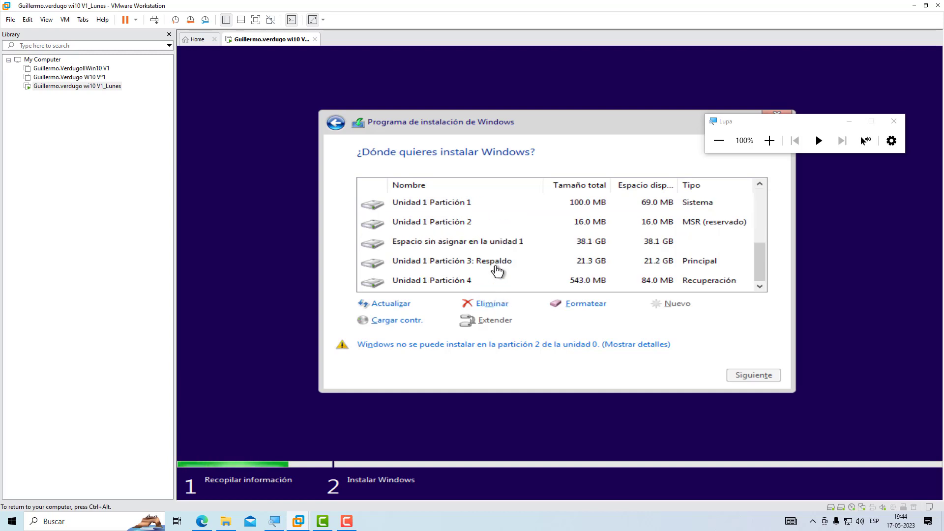
{"action": "left_click", "coordinate": [474, 244]}
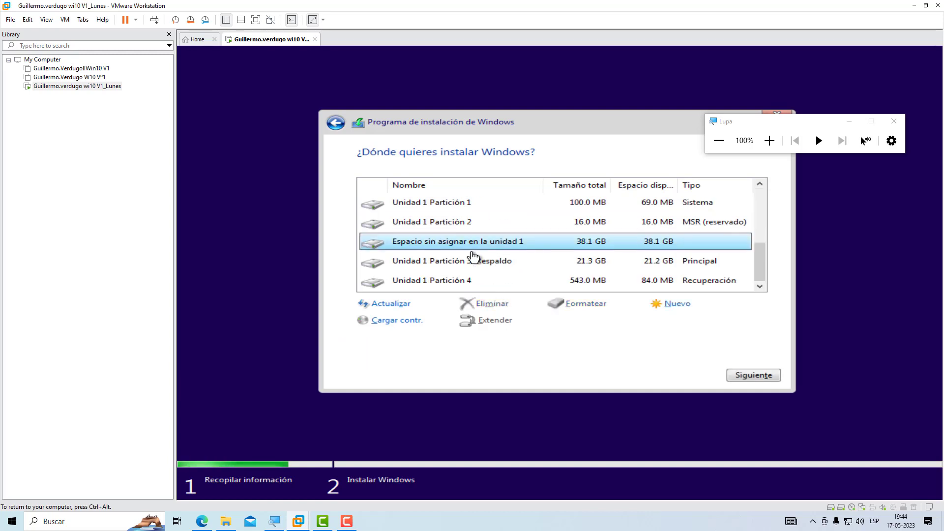
{"action": "left_click", "coordinate": [476, 263]}
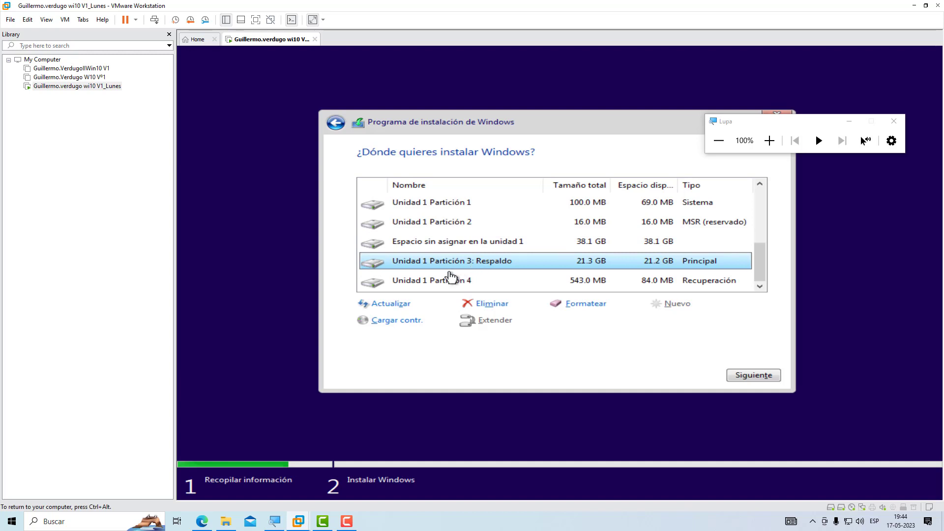
{"action": "left_click", "coordinate": [416, 249]}
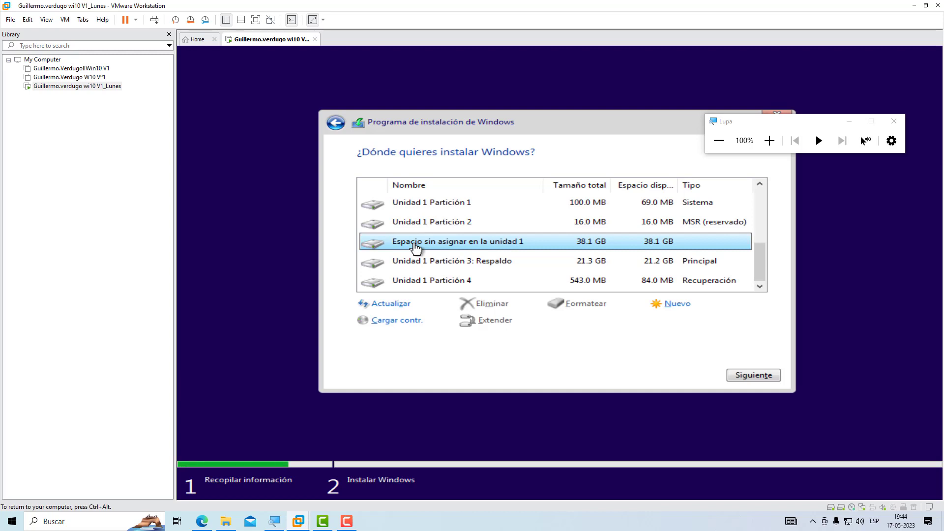
{"action": "left_click", "coordinate": [661, 307]}
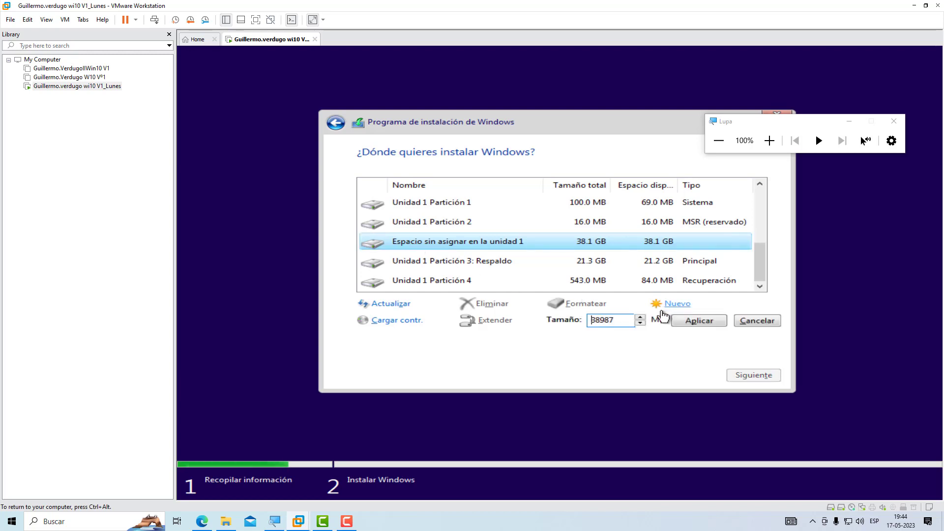
{"action": "left_click", "coordinate": [689, 321]}
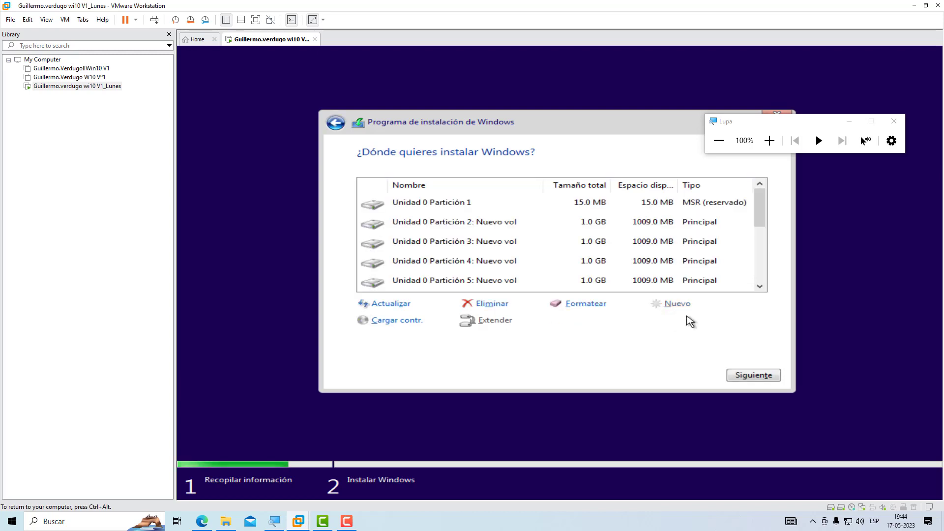
{"action": "left_click", "coordinate": [466, 252]}
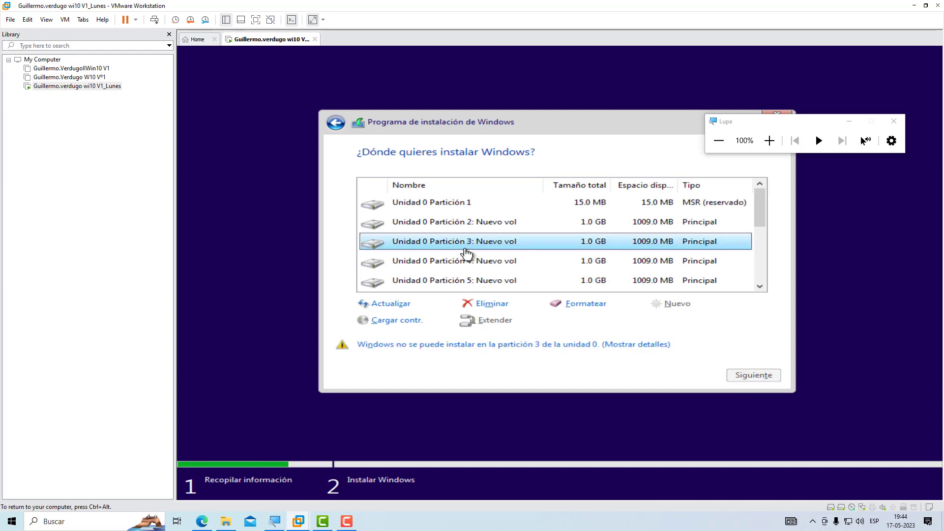
{"action": "scroll", "coordinate": [493, 266], "scroll_direction": "down", "scroll_amount": 3}
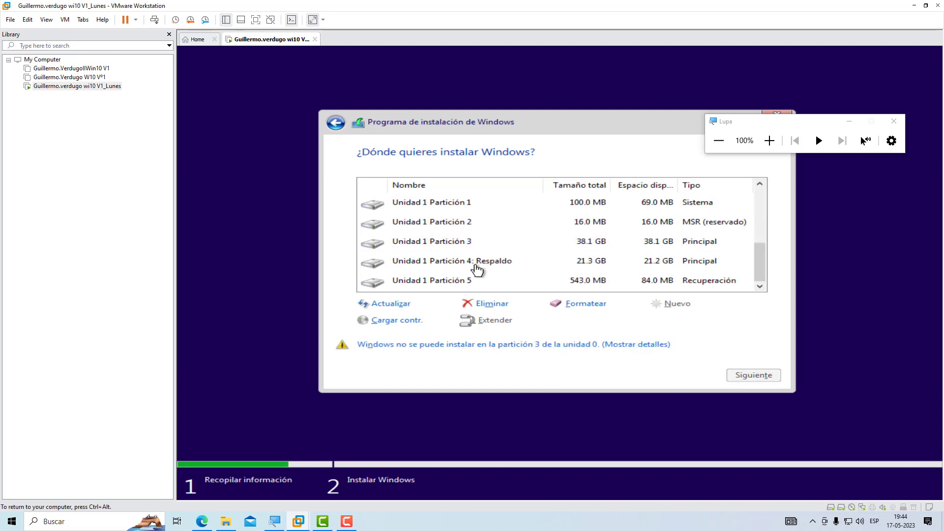
{"action": "left_click", "coordinate": [467, 244]}
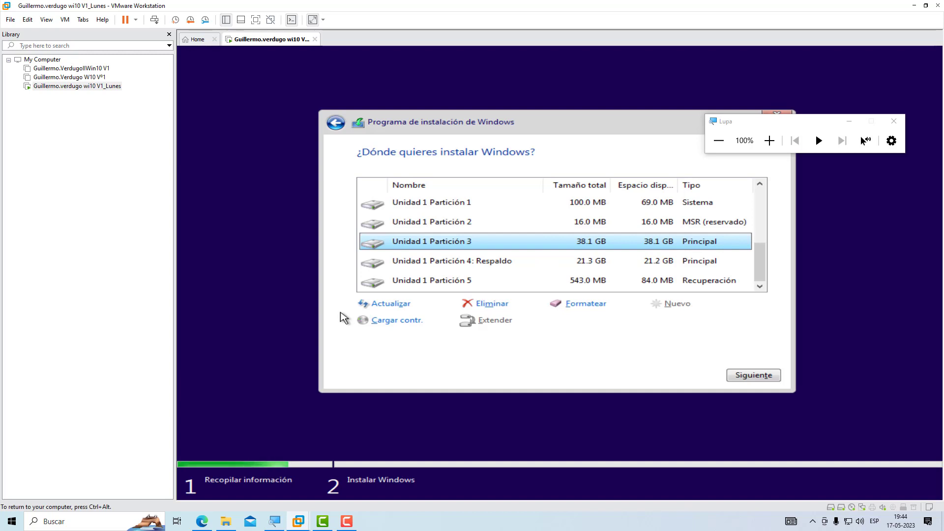
Open a command prompt over Windows Setup, magnify it, and start diskpart.
{"action": "key", "text": "shift+F10"}
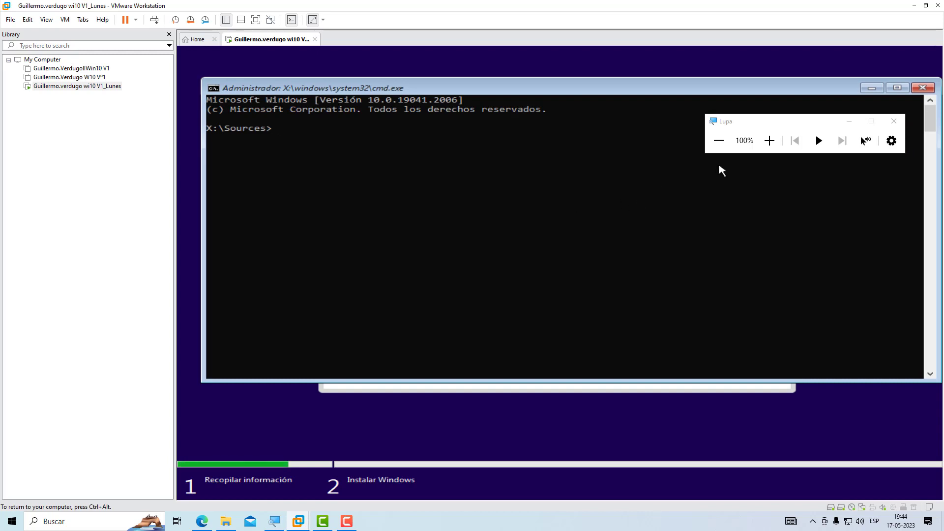
{"action": "key", "text": "super+plus"}
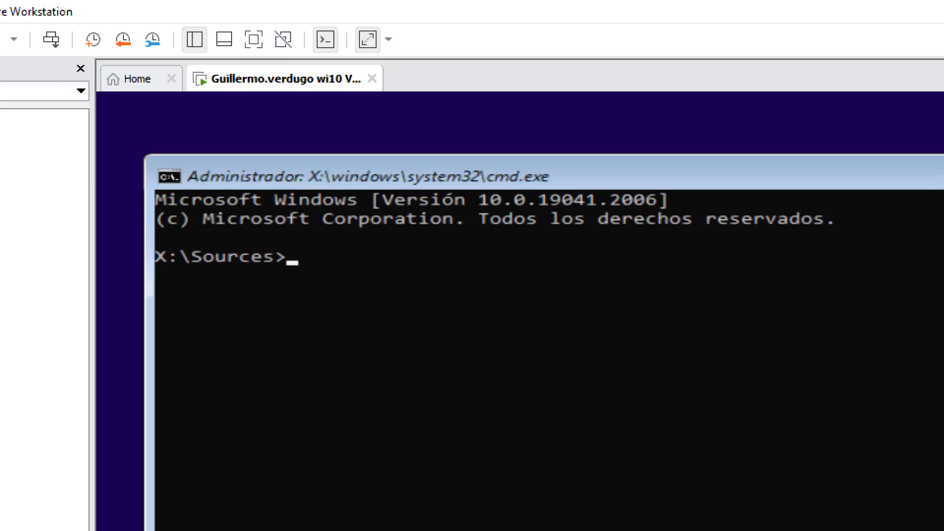
{"action": "key", "text": "super+plus"}
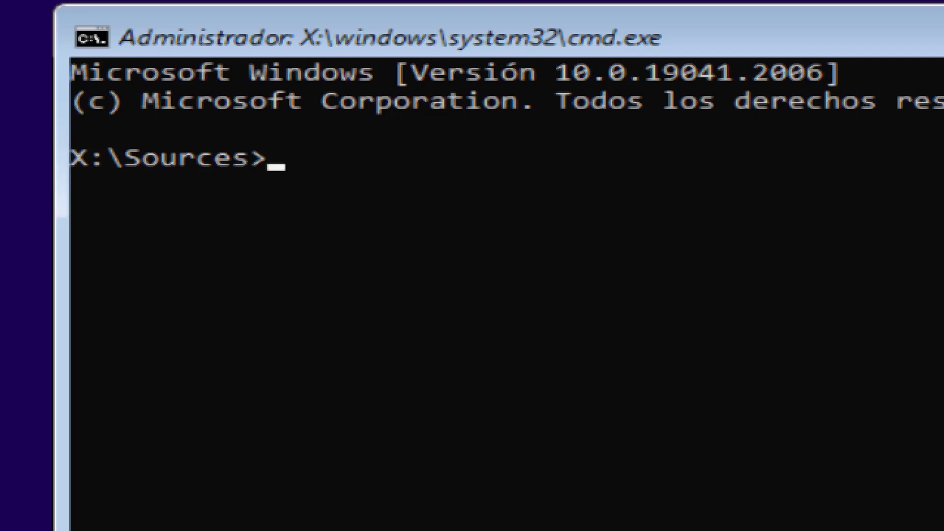
{"action": "type", "text": "disk"}
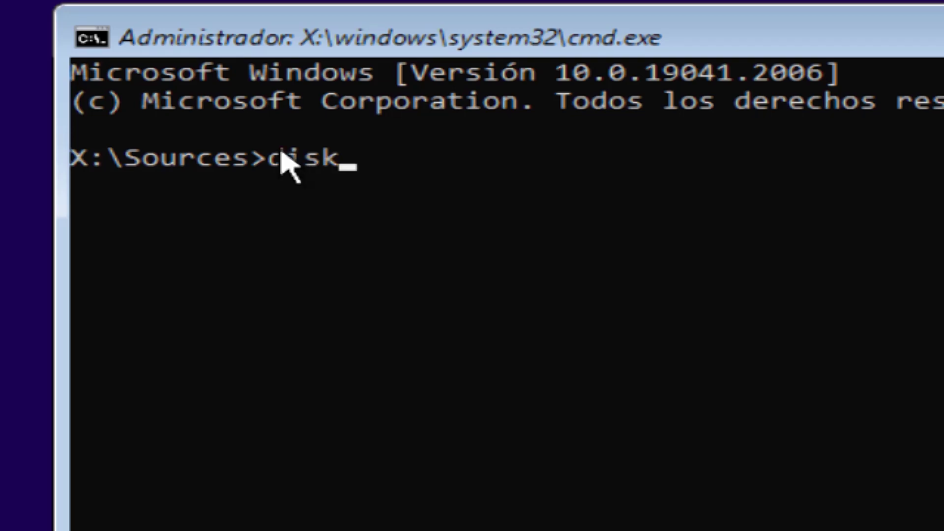
{"action": "type", "text": "party"}
{"action": "key", "text": "BackSpace"}
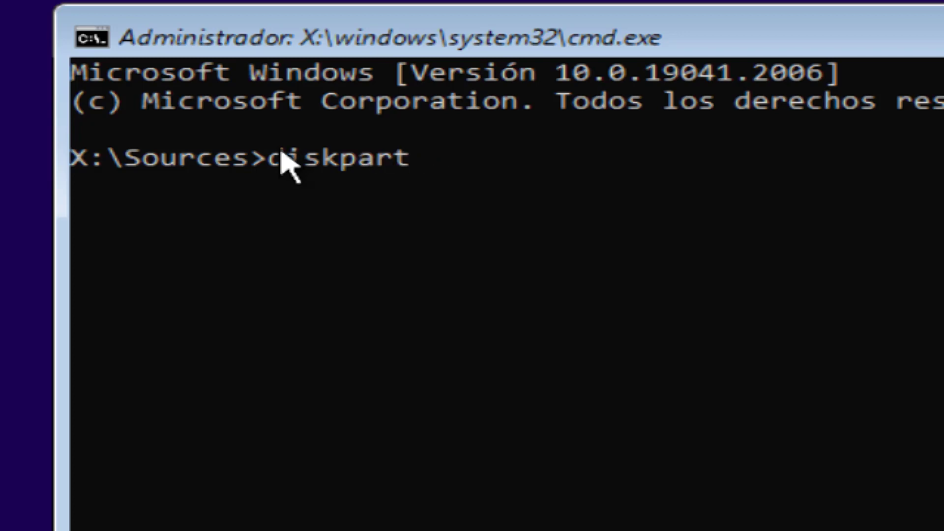
{"action": "key", "text": "Return"}
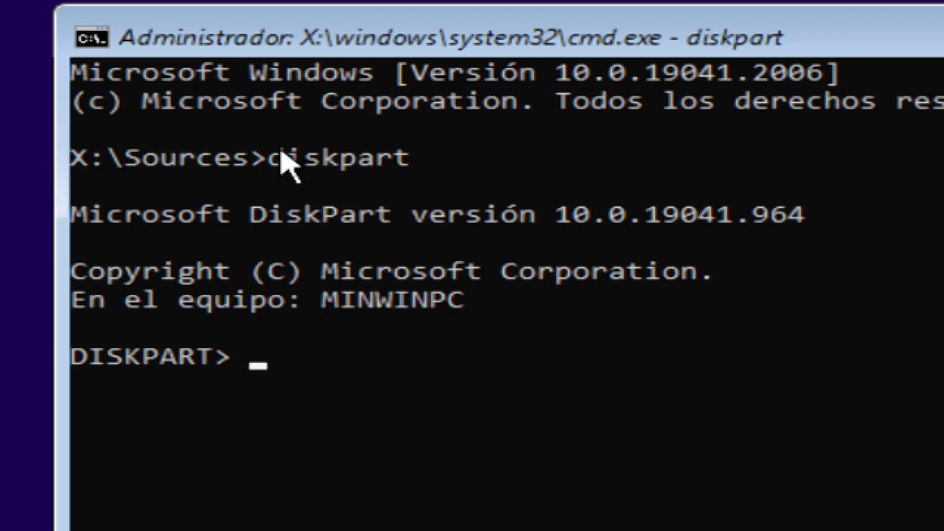
List the disks in DiskPart and select disk 1.
{"action": "type", "text": "list disk"}
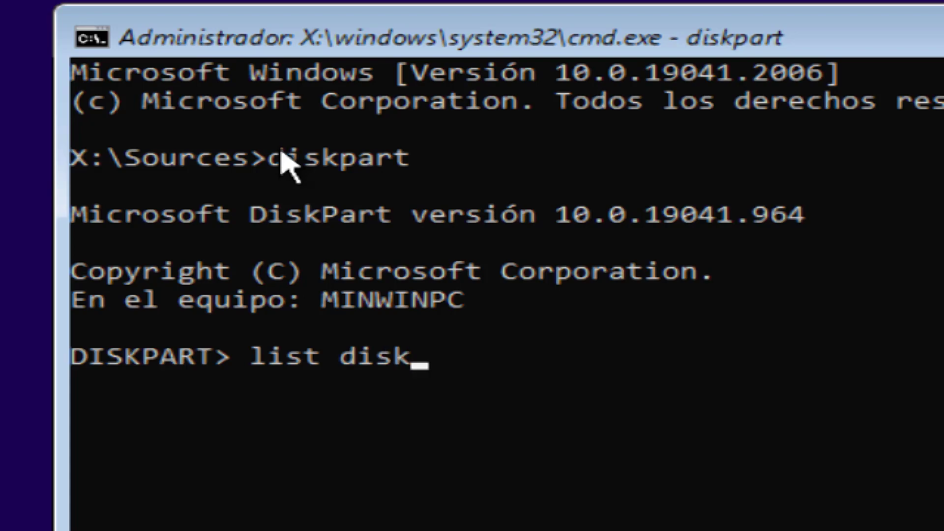
{"action": "key", "text": "Return"}
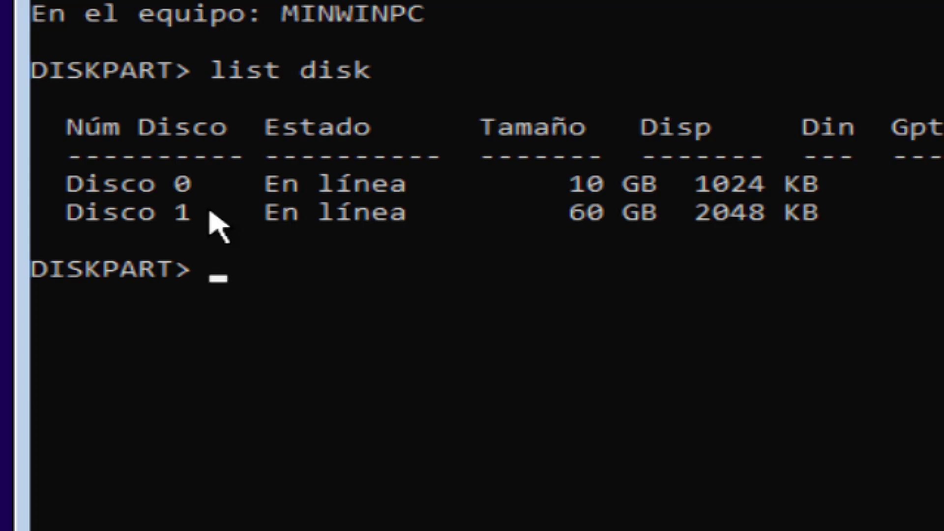
{"action": "type", "text": "select disk"}
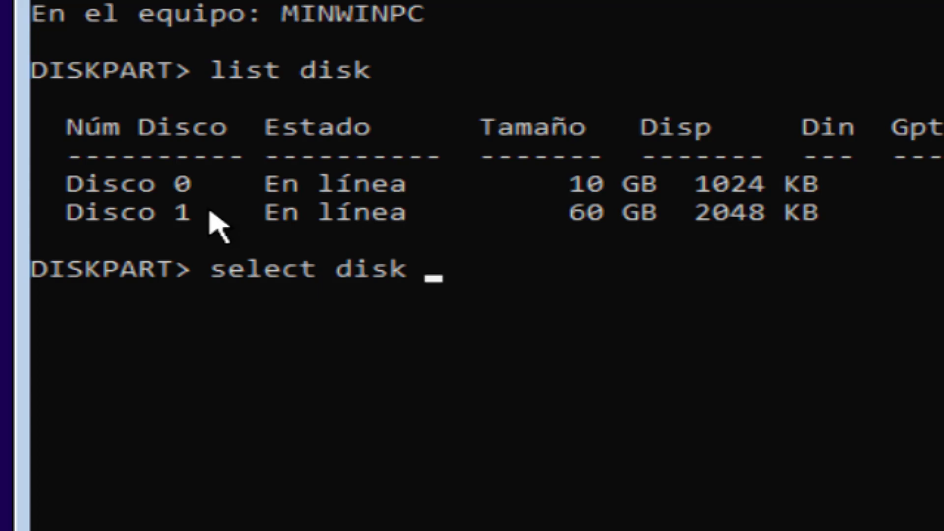
{"action": "type", "text": " 1"}
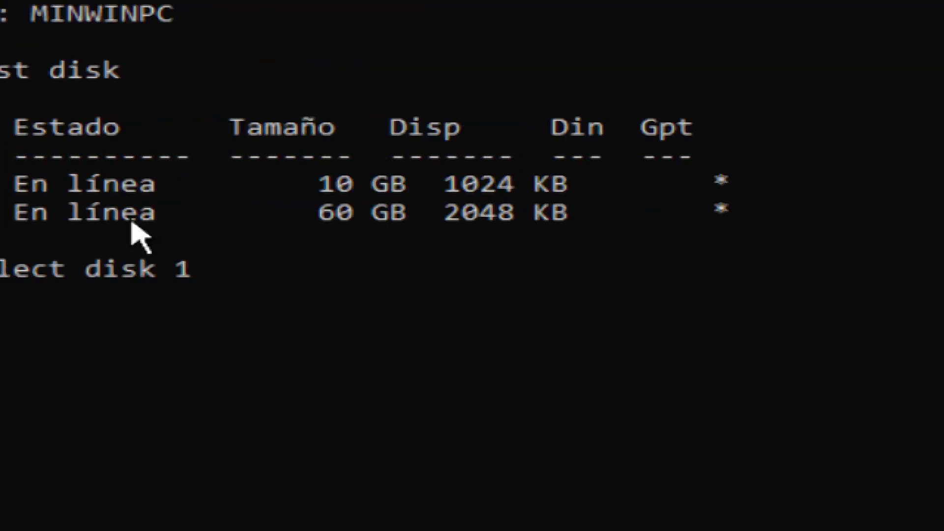
{"action": "key", "text": "Return"}
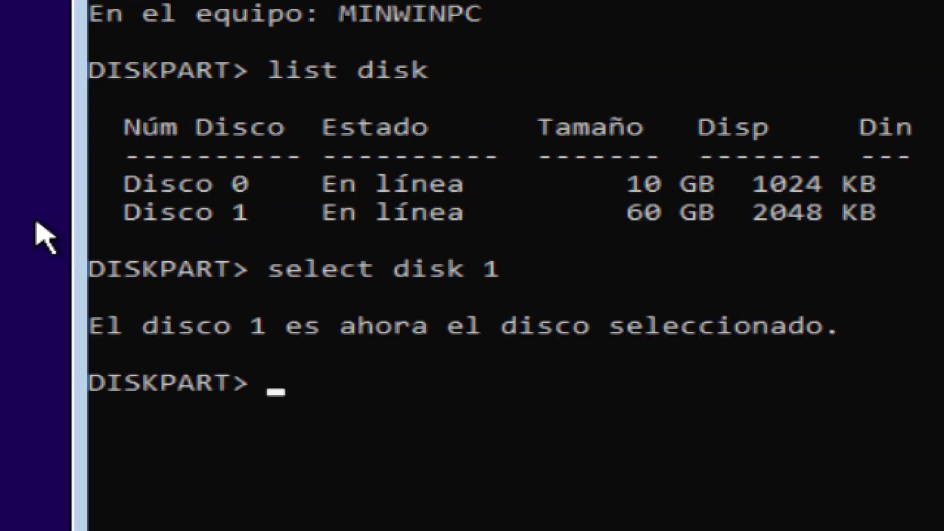
Erase all partitions on the selected disk with clean and minimize the command prompt at normal magnification.
{"action": "type", "text": "clea"}
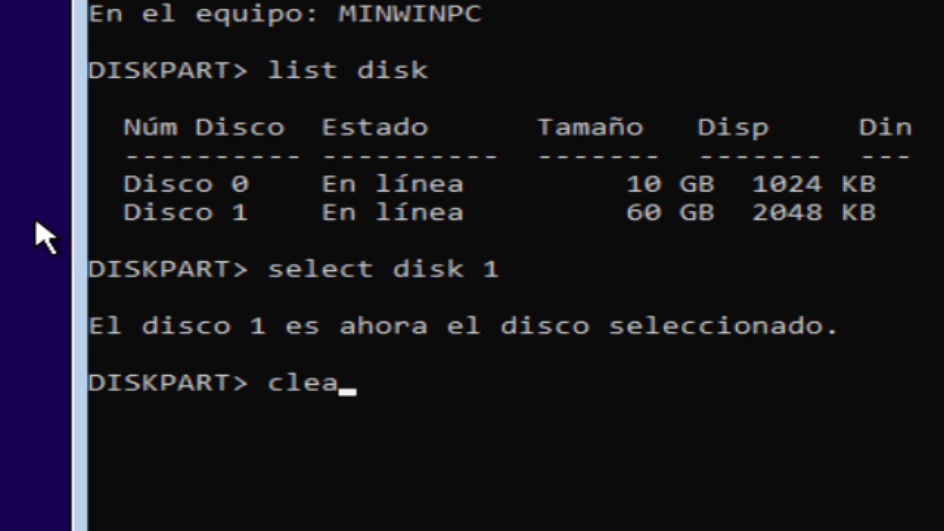
{"action": "type", "text": "n"}
{"action": "key", "text": "Return"}
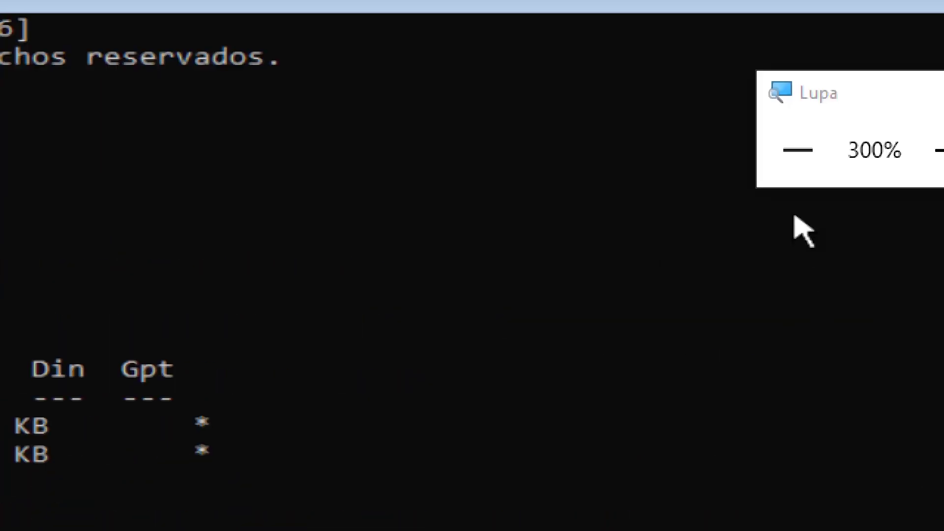
{"action": "left_click", "coordinate": [798, 150]}
{"action": "left_click", "coordinate": [792, 164]}
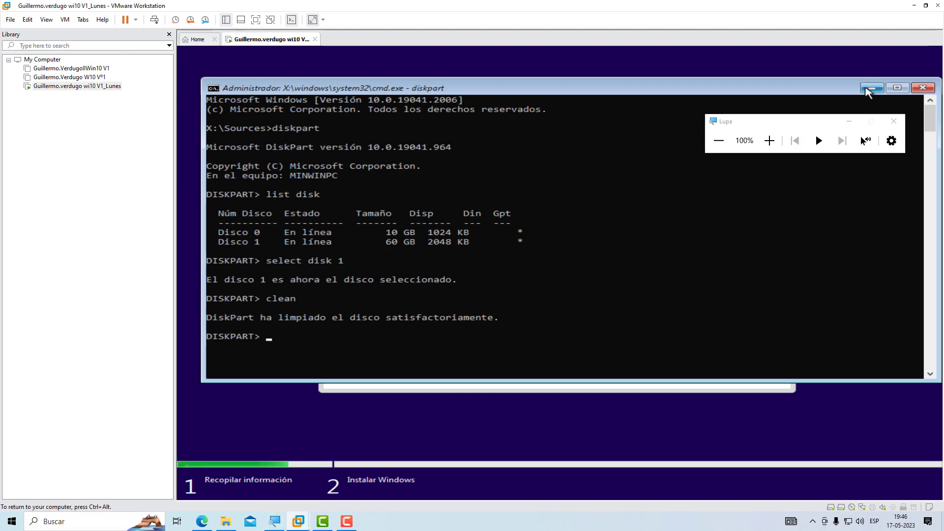
{"action": "left_click", "coordinate": [872, 87]}
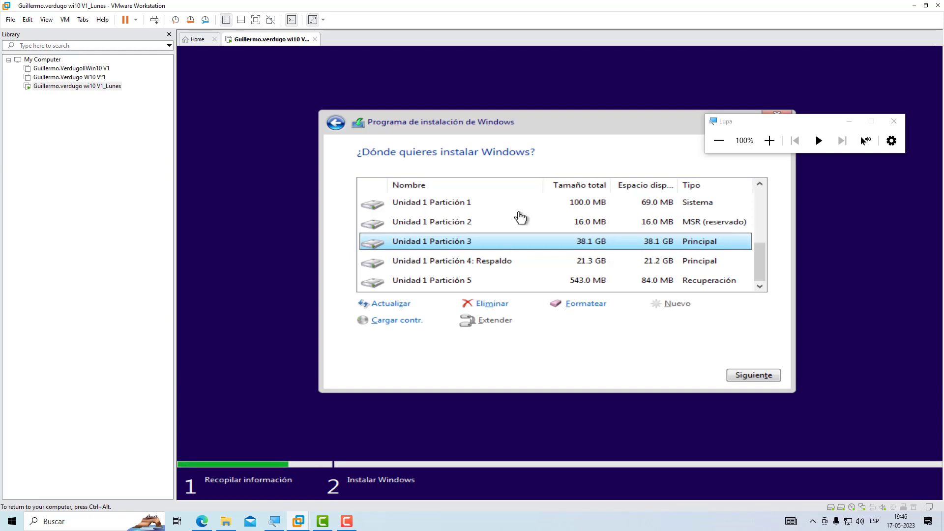
Switch to Edge to examine the magnified GPT partition style error picture, and return to the virtual machine.
{"action": "key", "text": "ctrl+alt"}
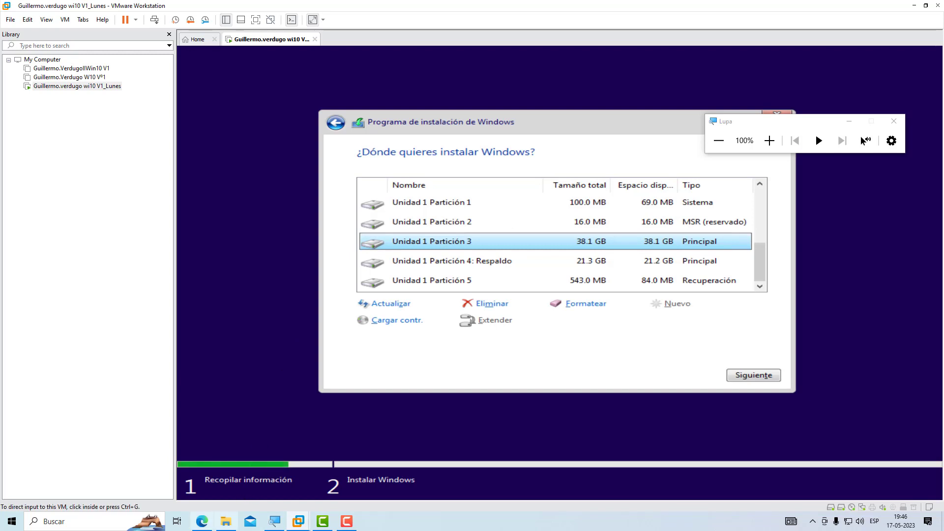
{"action": "left_click", "coordinate": [202, 521]}
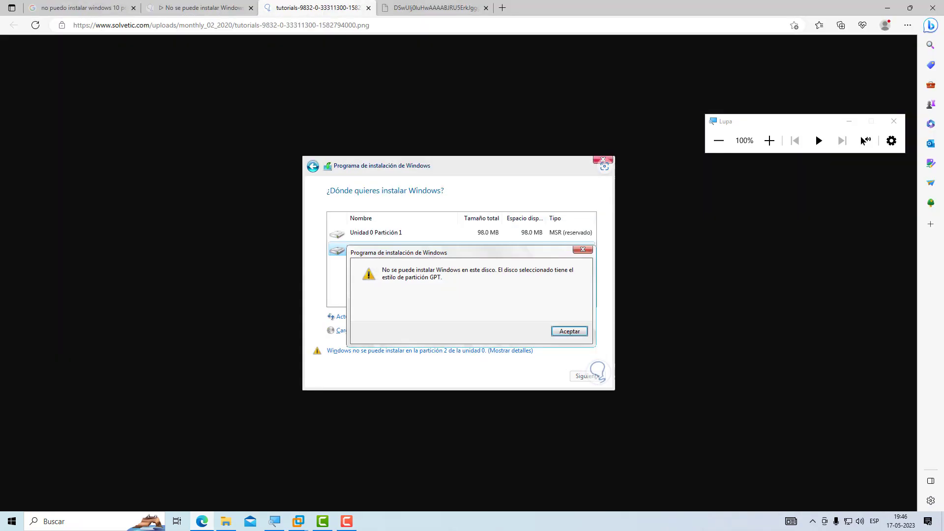
{"action": "left_click", "coordinate": [770, 141]}
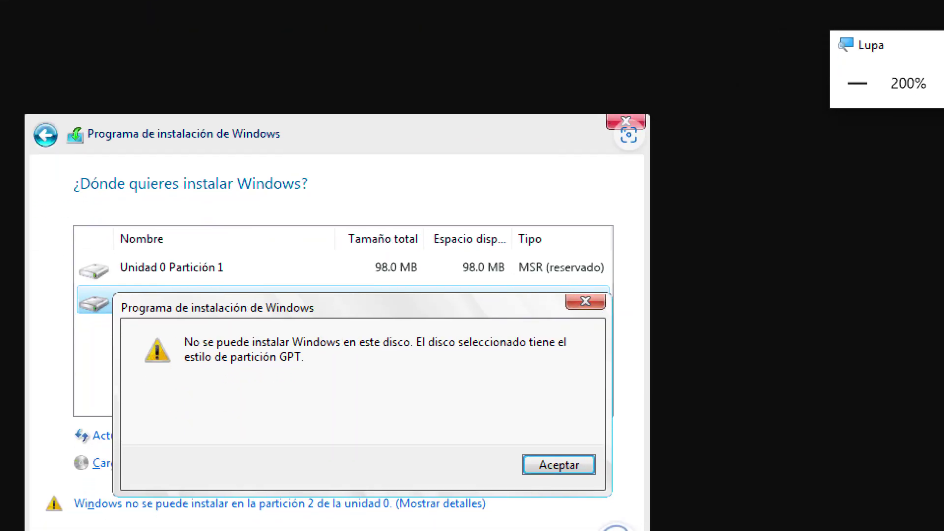
{"action": "left_click", "coordinate": [836, 74]}
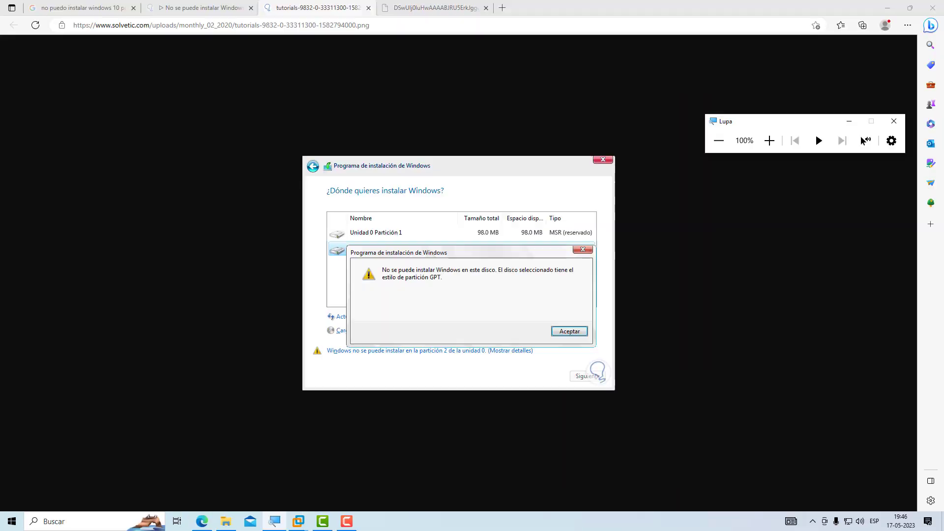
{"action": "mouse_move", "coordinate": [298, 521]}
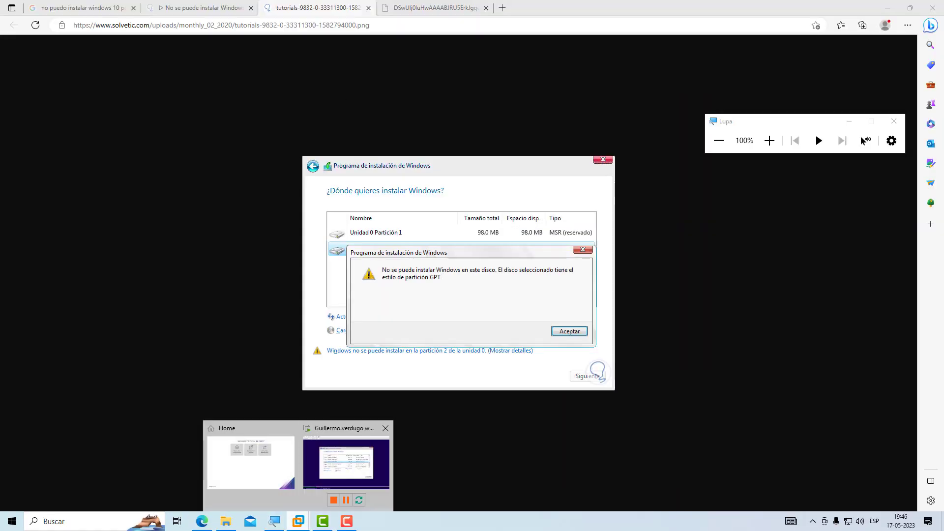
{"action": "left_click", "coordinate": [351, 465]}
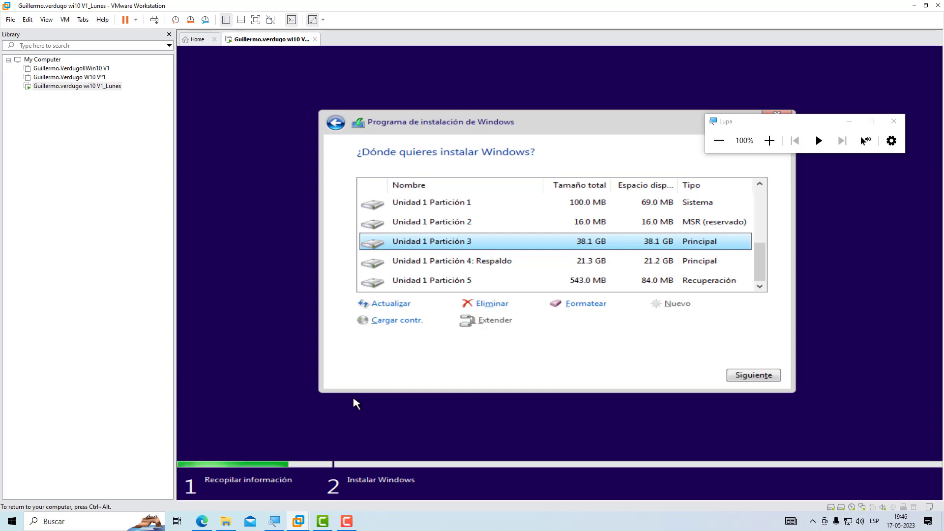
Close the newly opened command prompt and refresh Setup's drive list to show drive 1's unallocated space.
{"action": "key", "text": "Return"}
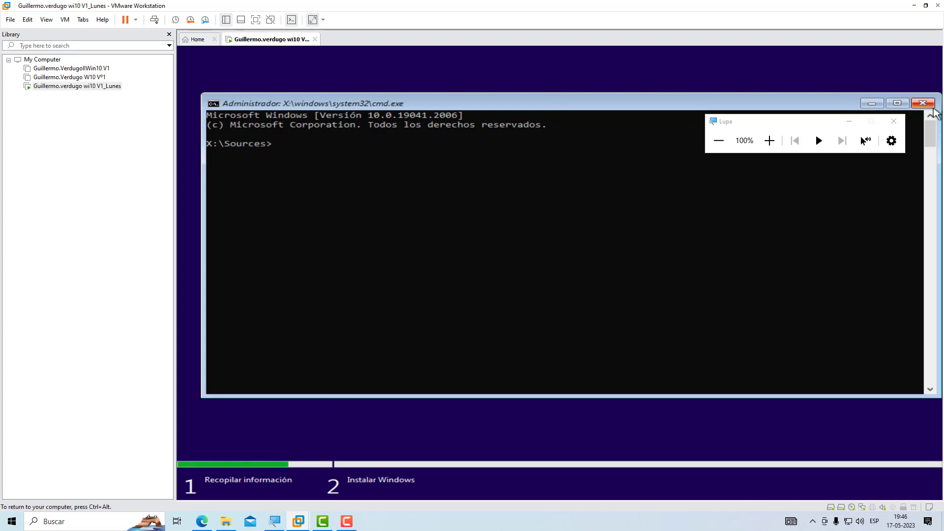
{"action": "left_click", "coordinate": [923, 103]}
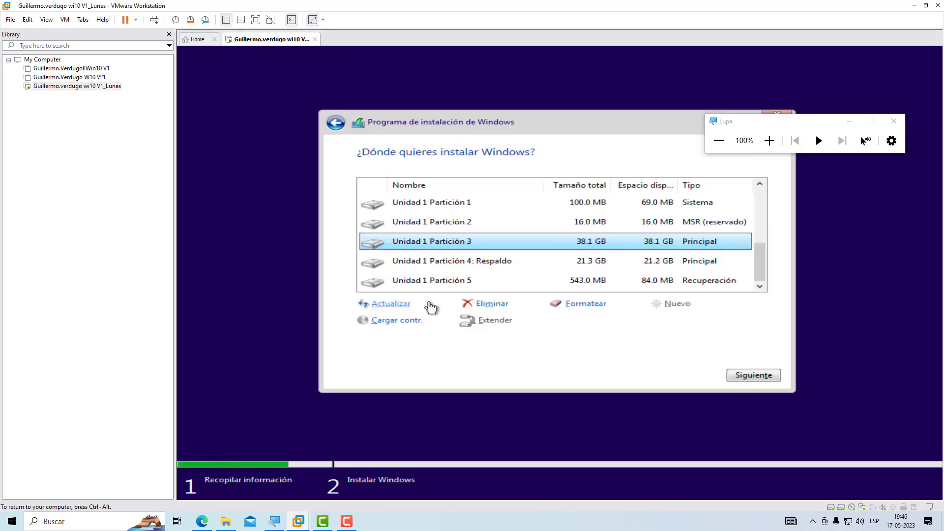
{"action": "left_click", "coordinate": [429, 303]}
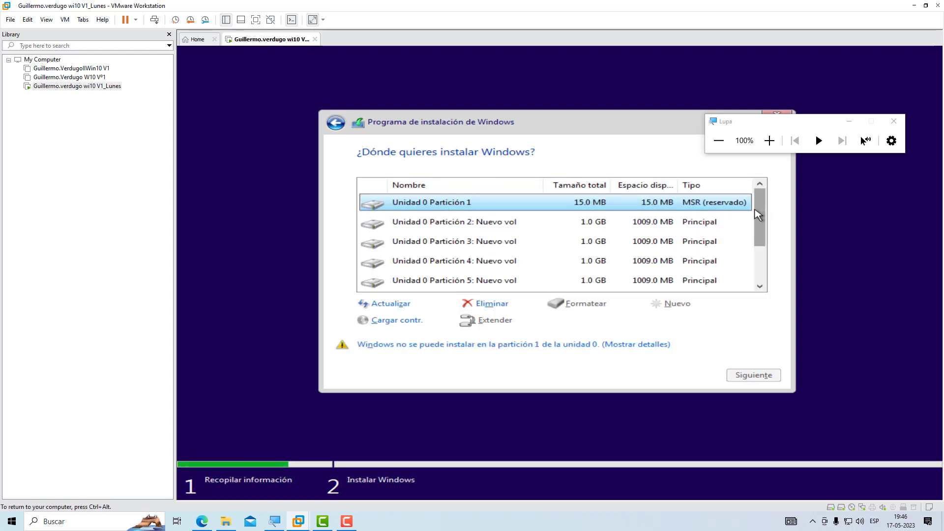
{"action": "left_click_drag", "start_coordinate": [760, 213], "coordinate": [754, 254]}
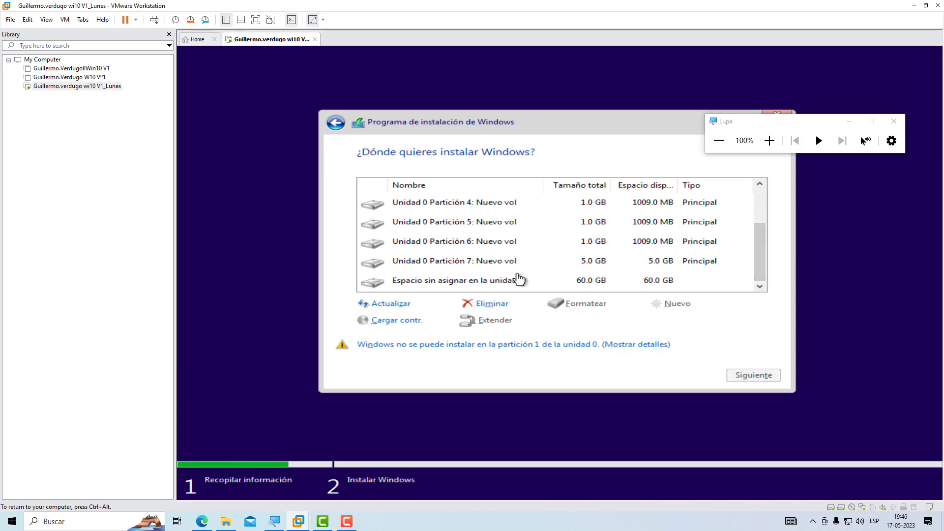
Select drive 1's unallocated space, then restore the virtual machine to the version1 snapshot and dismiss the removable devices notice.
{"action": "left_click", "coordinate": [490, 284]}
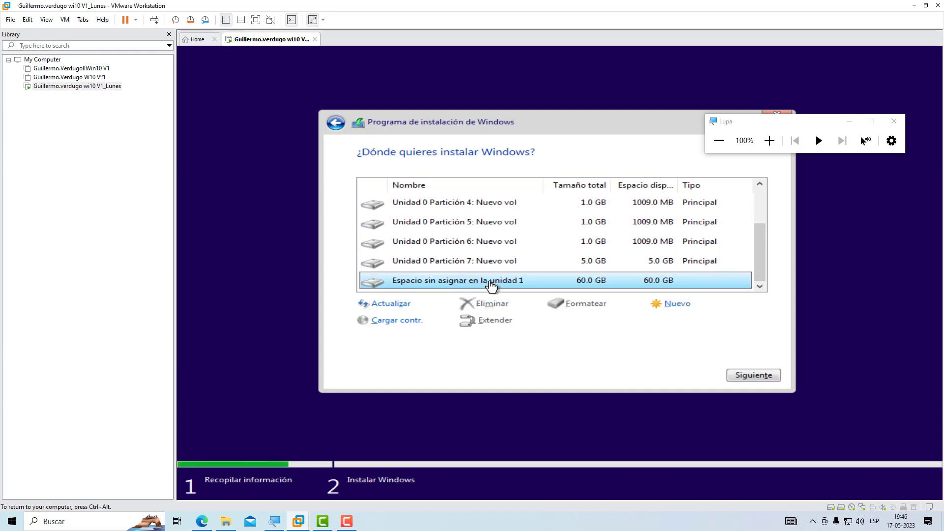
{"action": "key", "text": "ctrl+alt"}
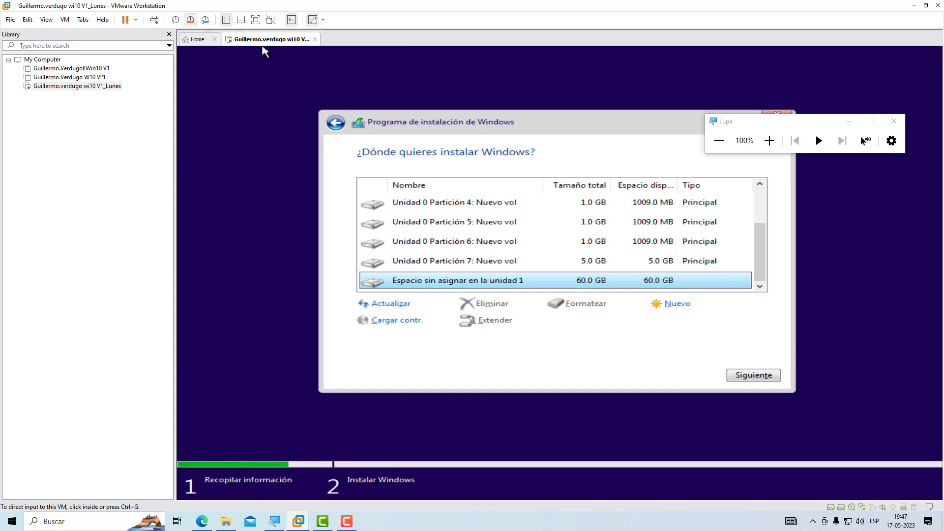
{"action": "key", "text": "ctrl+r"}
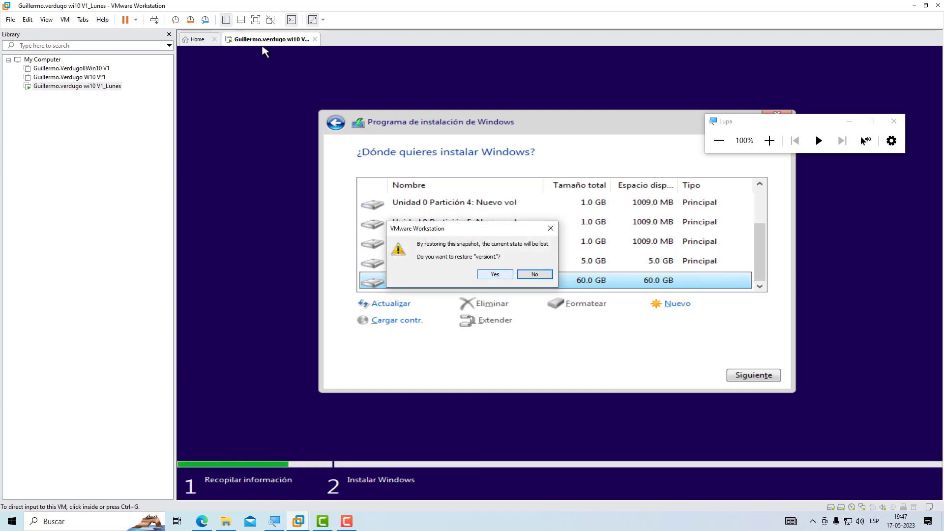
{"action": "key", "text": "Return"}
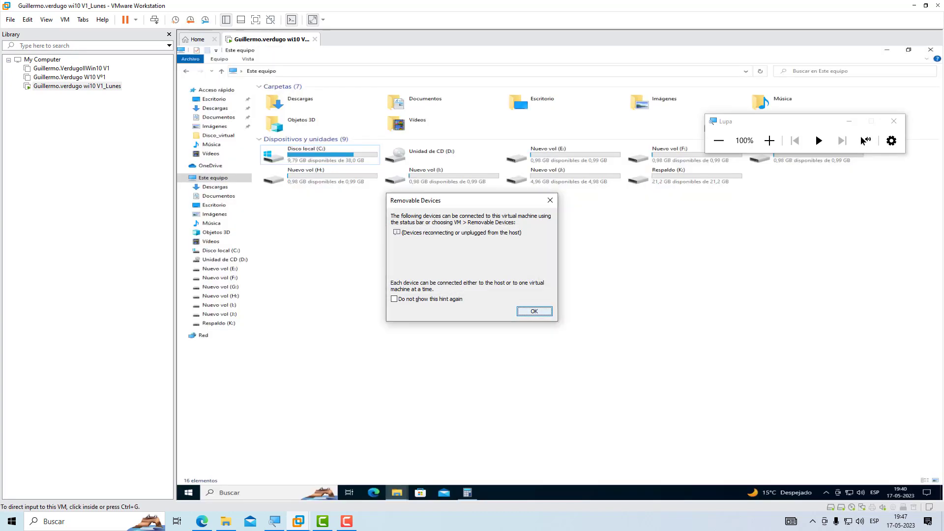
{"action": "key", "text": "Return"}
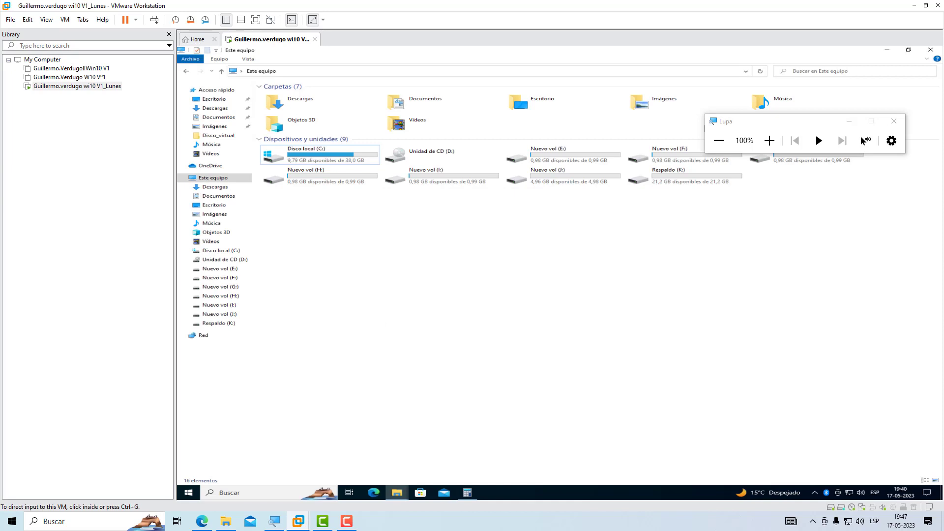
Close the This PC window in the virtual machine and open Disk Management maximized.
{"action": "key", "text": "ctrl+g"}
{"action": "left_click", "coordinate": [931, 51]}
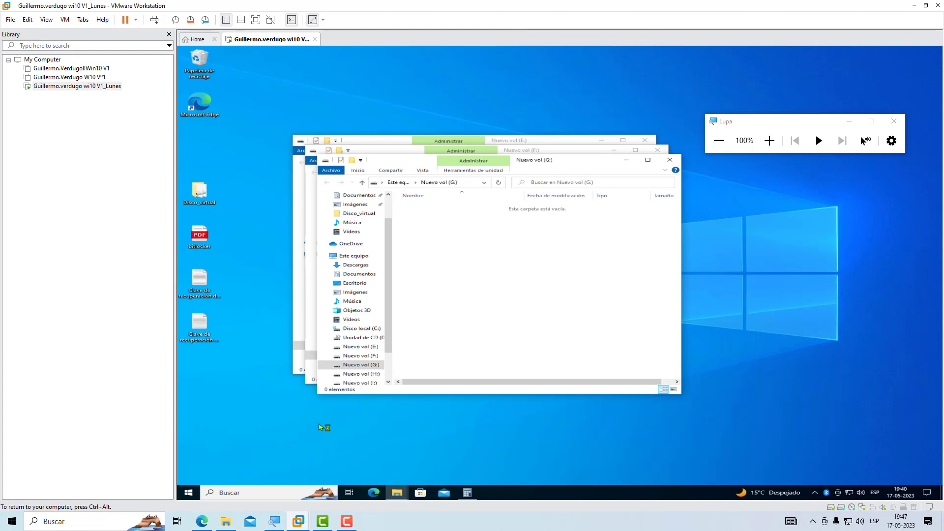
{"action": "left_click", "coordinate": [320, 427]}
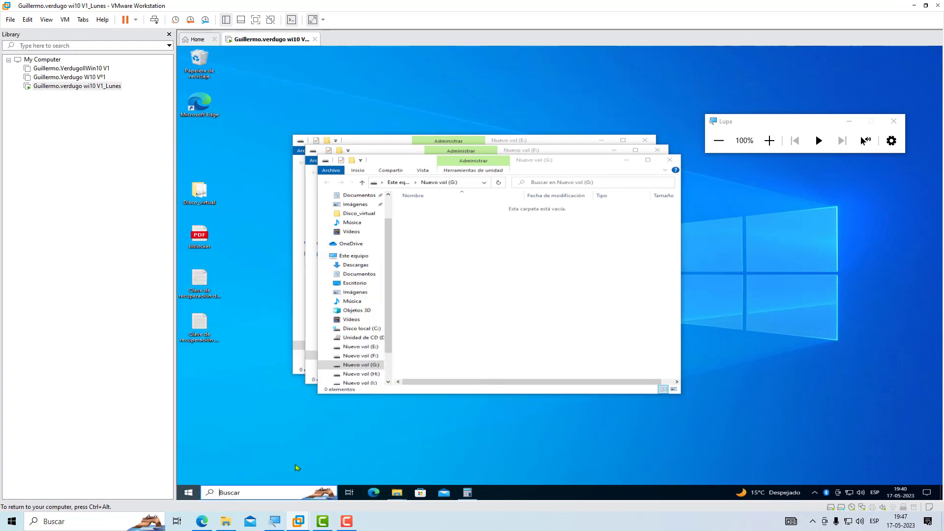
{"action": "right_click", "coordinate": [193, 495]}
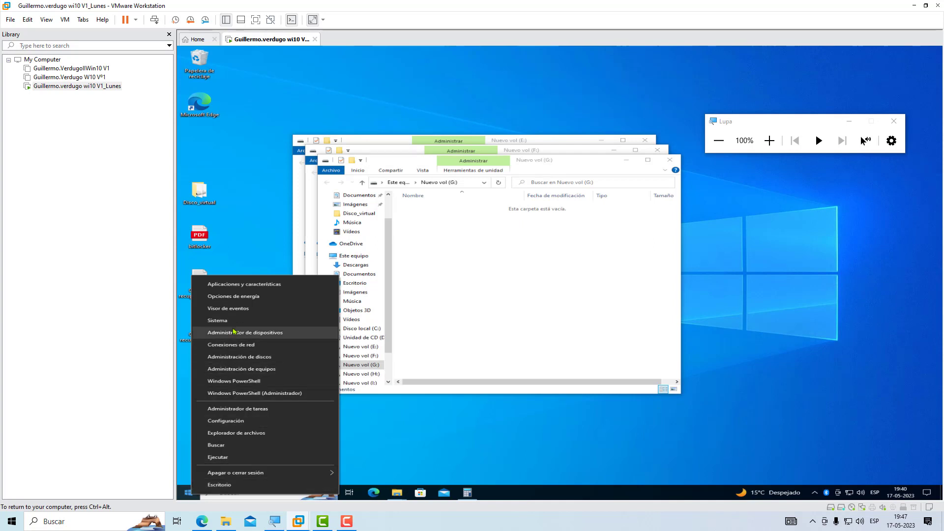
{"action": "left_click", "coordinate": [237, 357]}
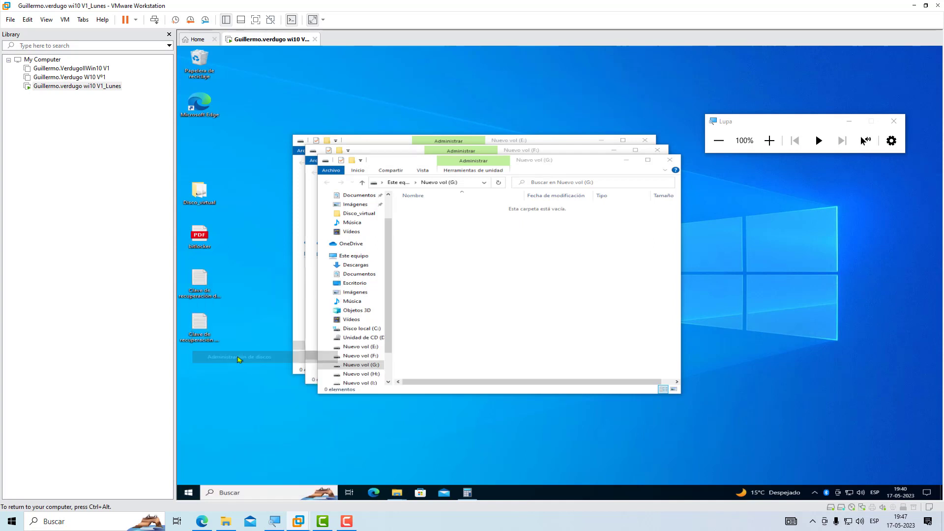
{"action": "left_click", "coordinate": [770, 140]}
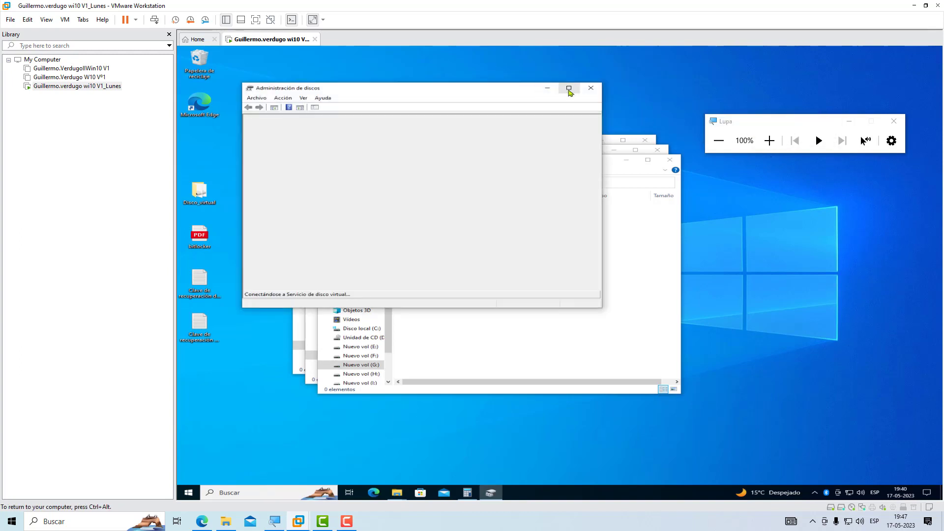
{"action": "left_click", "coordinate": [569, 88]}
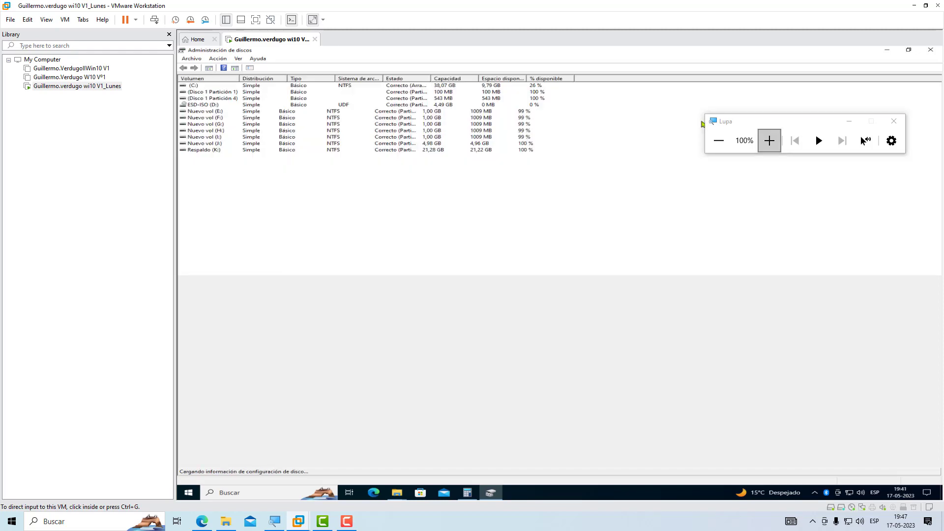
Show the virtual machine in full screen and magnify the disk layout to 200%.
{"action": "key", "text": "ctrl+alt"}
{"action": "key", "text": "ctrl+alt+Return"}
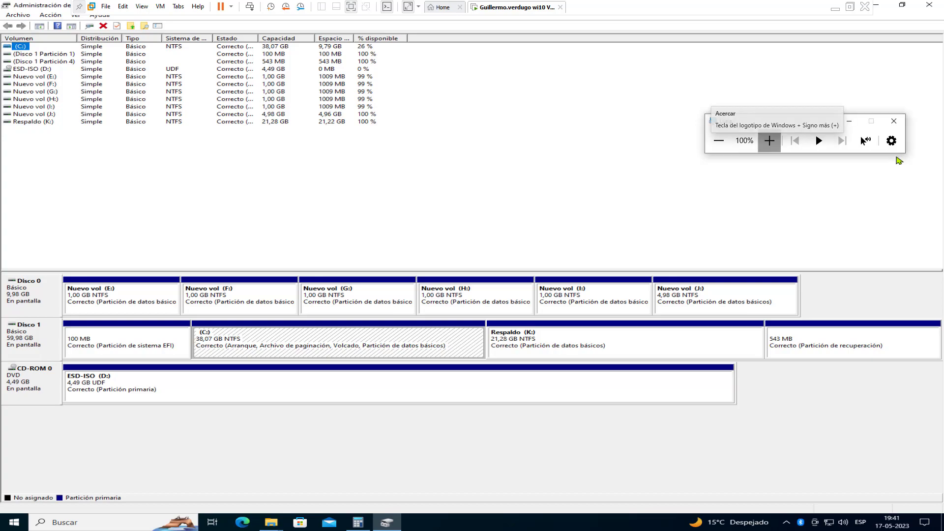
{"action": "left_click", "coordinate": [770, 140]}
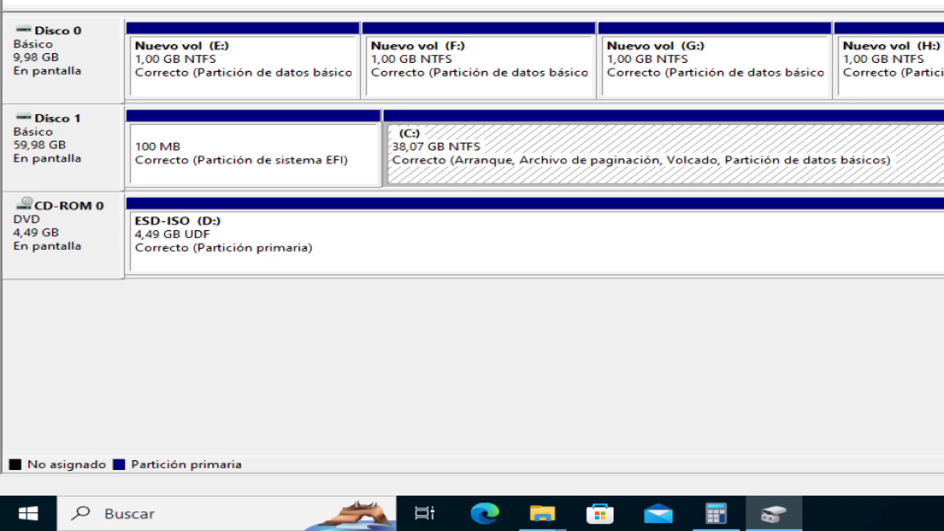
Search for PowerShell, run it as administrator with the elevation approved, and return the magnification to 100%.
{"action": "left_click", "coordinate": [23, 521]}
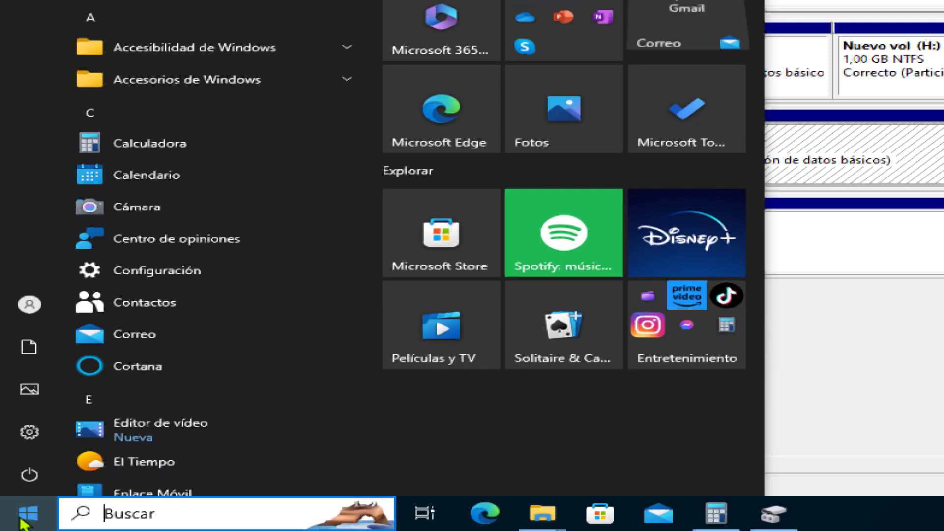
{"action": "type", "text": "pow"}
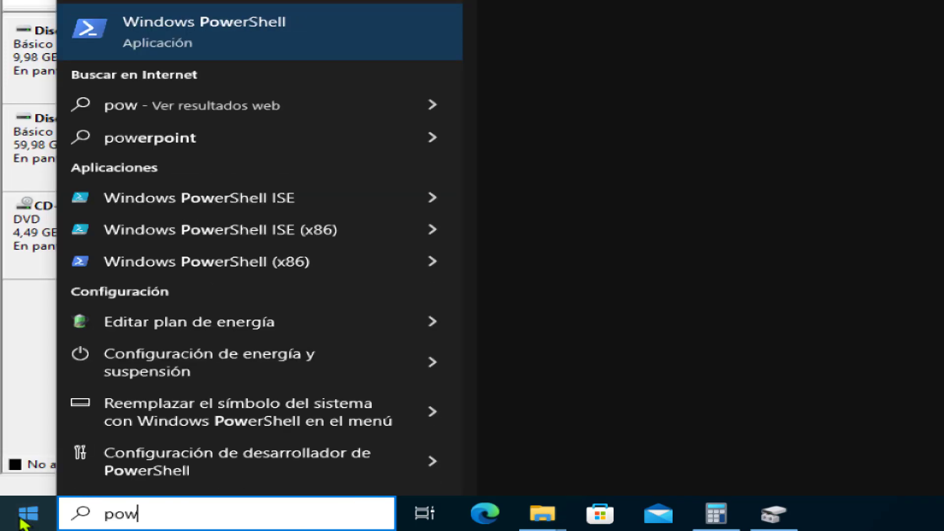
{"action": "type", "text": "r"}
{"action": "key", "text": "BackSpace"}
{"action": "type", "text": "er"}
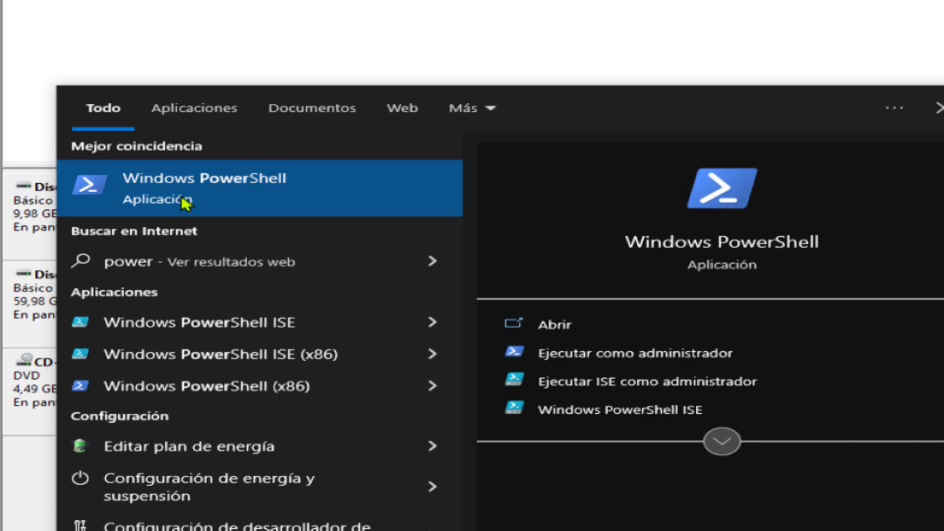
{"action": "left_click", "coordinate": [727, 367]}
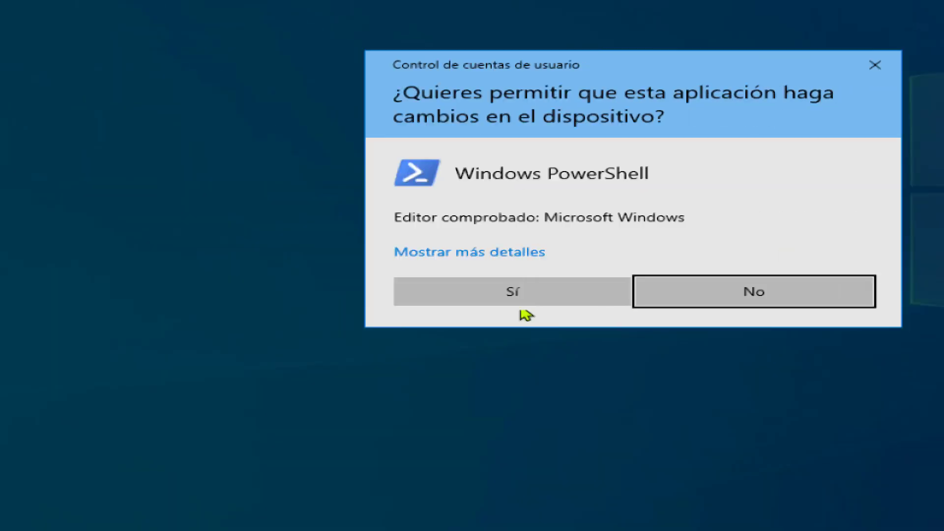
{"action": "left_click", "coordinate": [509, 292]}
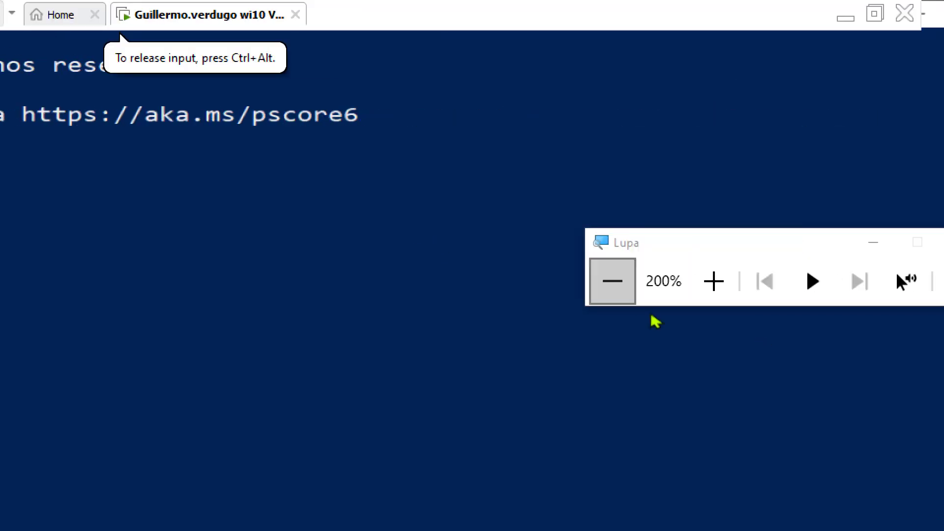
{"action": "left_click", "coordinate": [612, 280]}
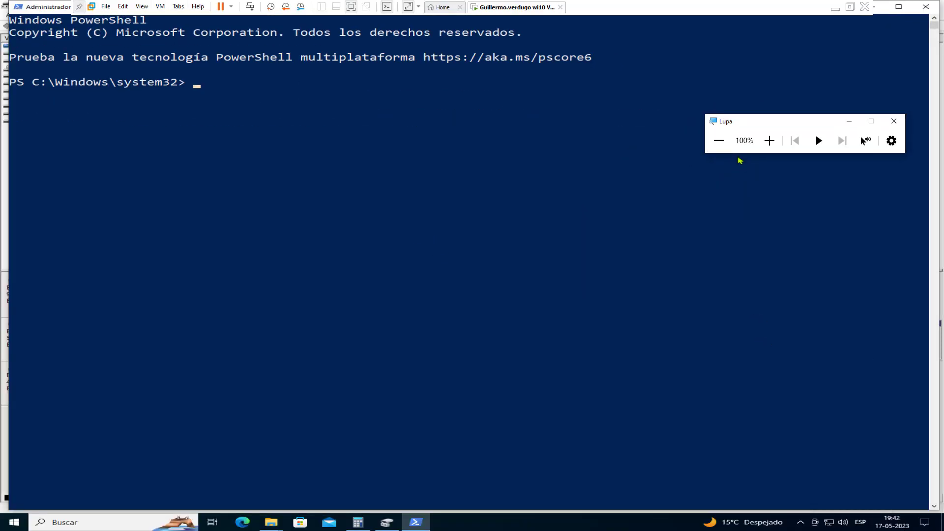
{"action": "left_click", "coordinate": [740, 161]}
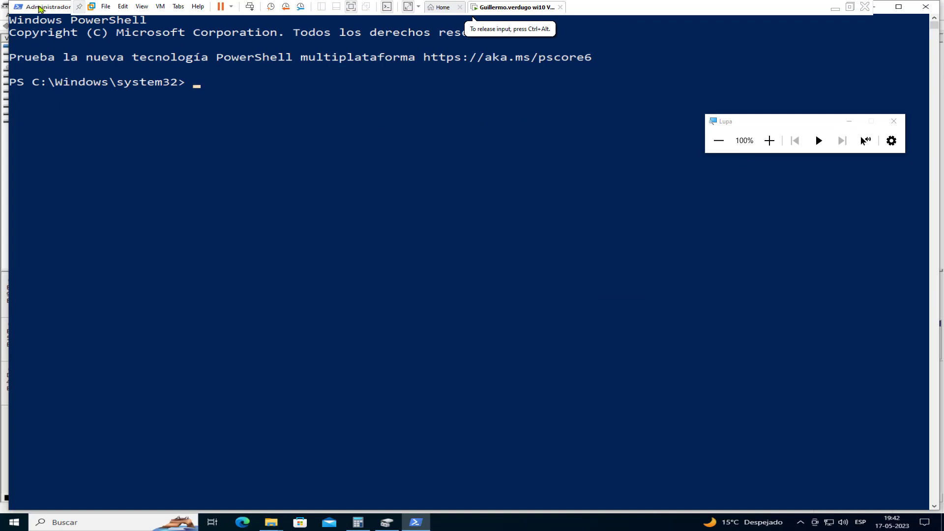
Shrink Disk Management's volume list and place the PowerShell window just below the Disco 0 row.
{"action": "left_click_drag", "start_coordinate": [40, 9], "coordinate": [42, 216]}
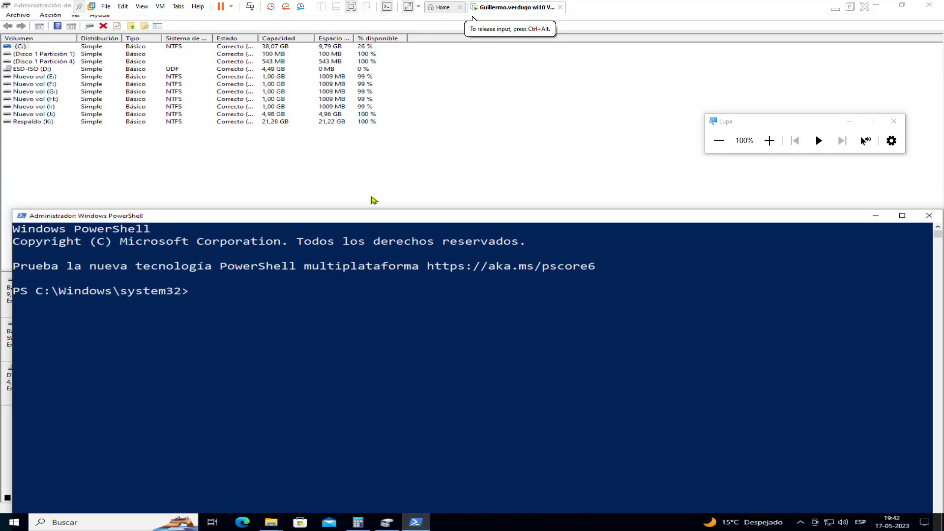
{"action": "left_click_drag", "start_coordinate": [351, 219], "coordinate": [390, 321]}
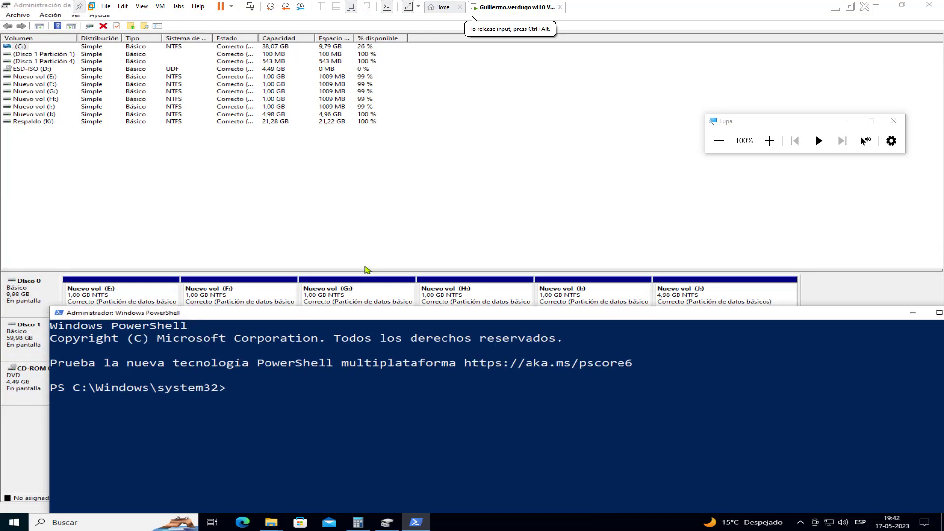
{"action": "left_click_drag", "start_coordinate": [366, 271], "coordinate": [372, 96]}
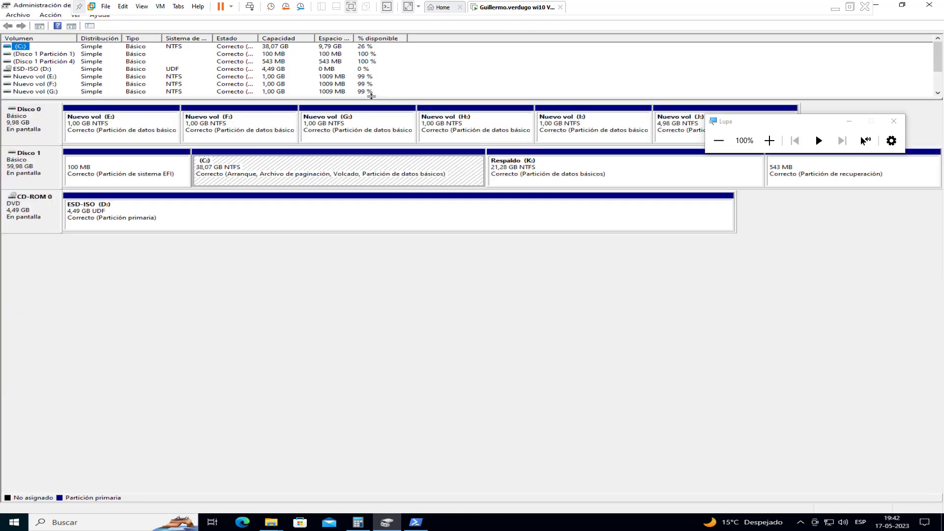
{"action": "left_click", "coordinate": [416, 522]}
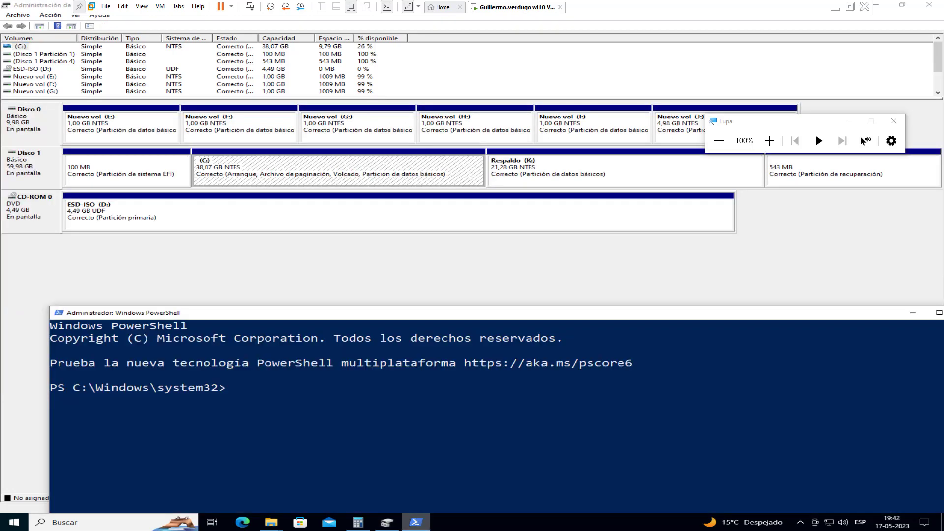
{"action": "left_click_drag", "start_coordinate": [410, 314], "coordinate": [370, 155]}
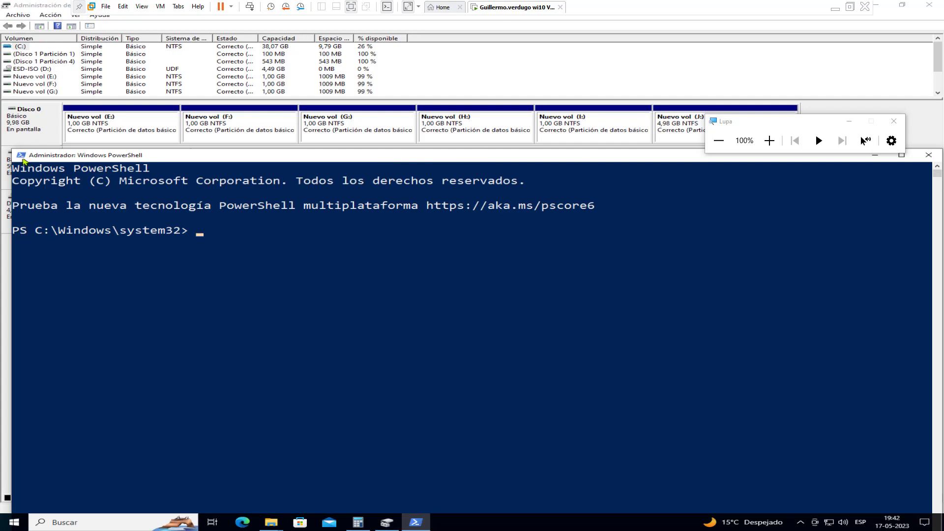
Set the PowerShell window's font size to 36 in its properties.
{"action": "left_click", "coordinate": [20, 155]}
{"action": "left_click", "coordinate": [76, 249]}
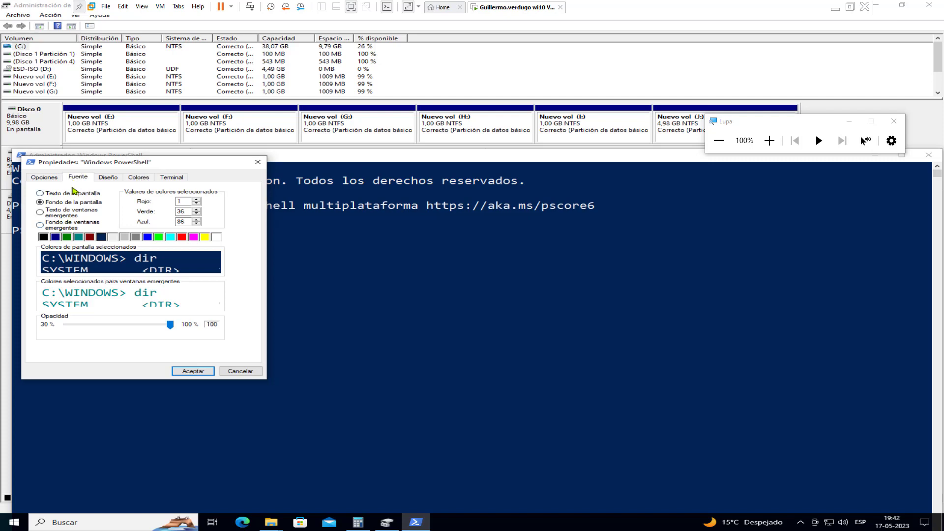
{"action": "left_click", "coordinate": [77, 178]}
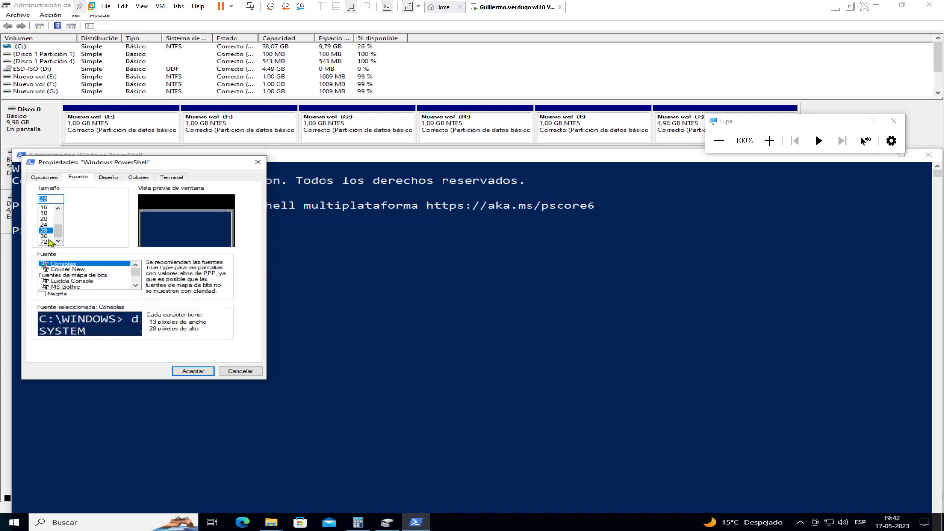
{"action": "left_click", "coordinate": [46, 237]}
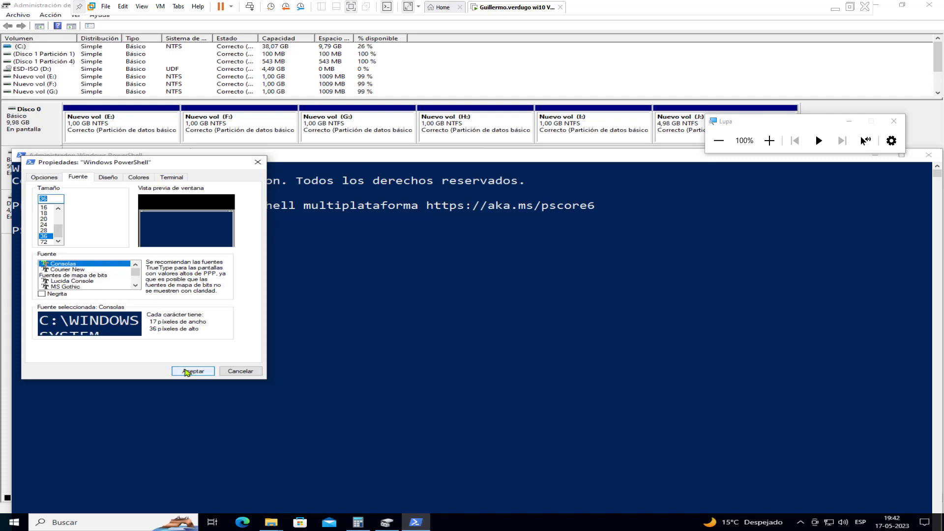
{"action": "left_click", "coordinate": [189, 372]}
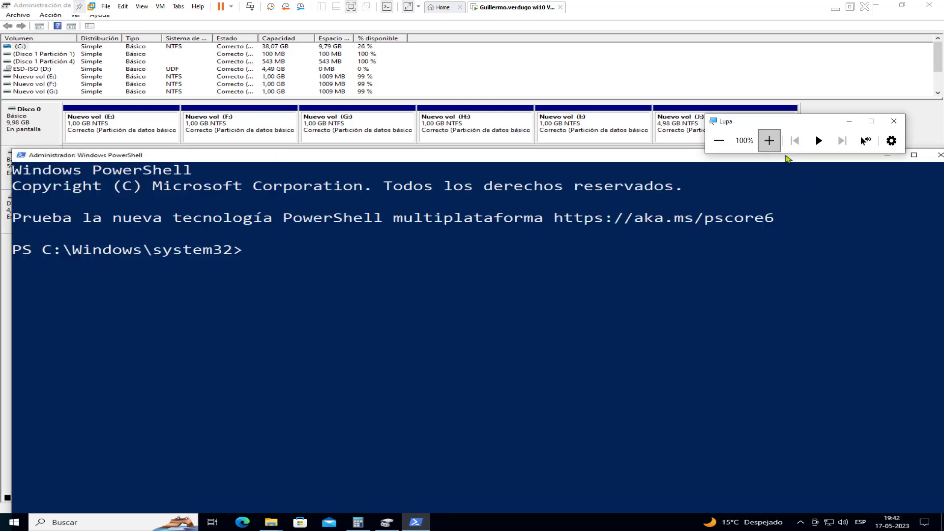
Magnify the PowerShell window and start diskpart.
{"action": "left_click", "coordinate": [770, 141]}
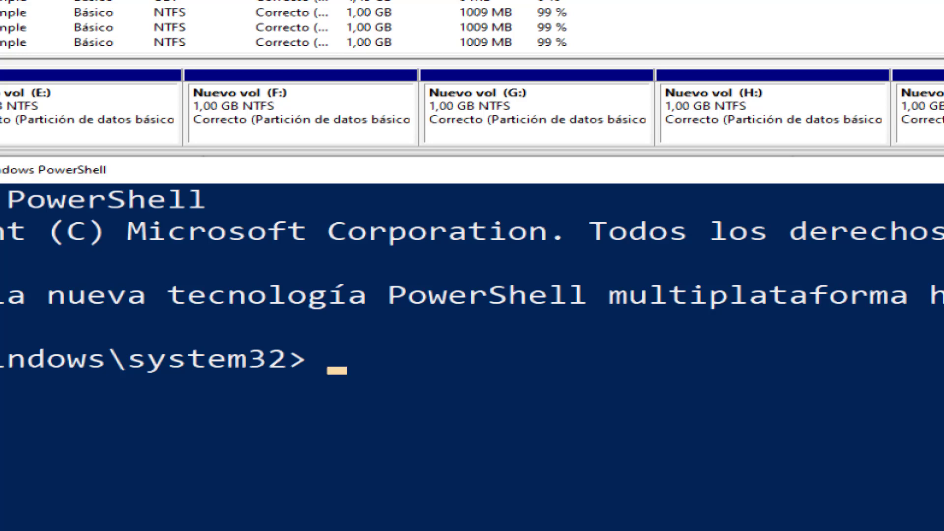
{"action": "type", "text": "disj"}
{"action": "key", "text": "BackSpace"}
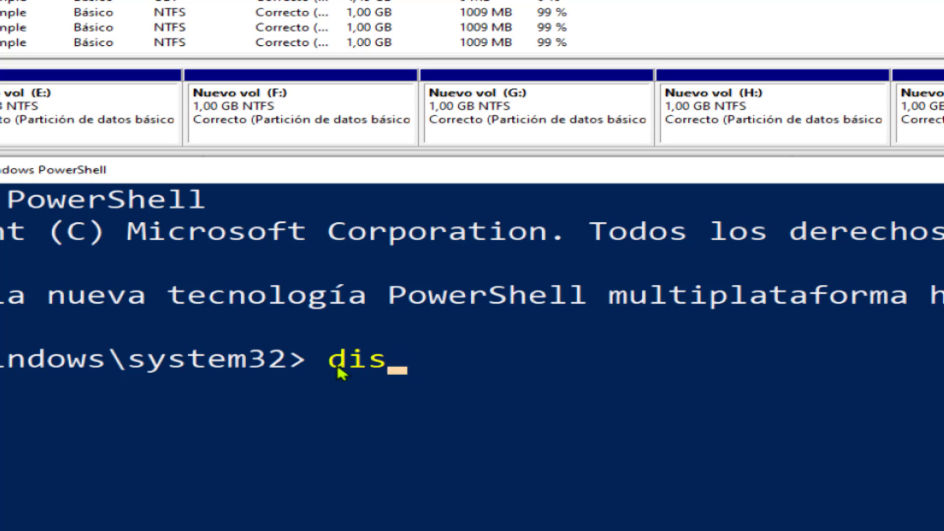
{"action": "type", "text": "kpart"}
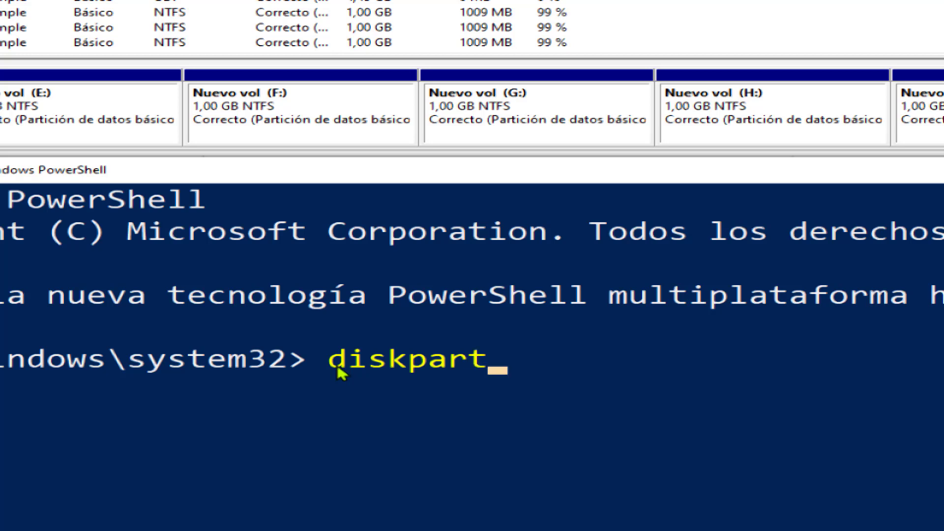
{"action": "key", "text": "Return"}
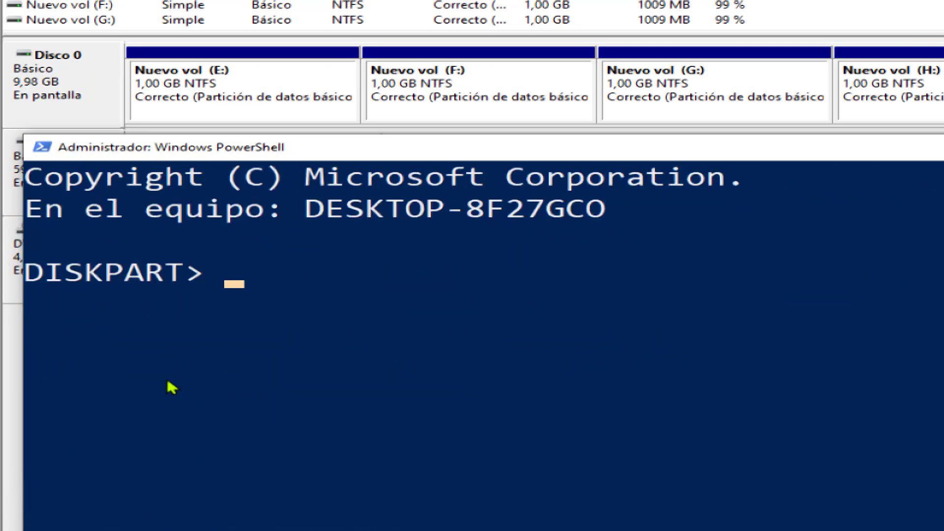
List the machine's disks in DiskPart with list disk.
{"action": "scroll", "coordinate": [167, 382], "scroll_direction": "down", "scroll_amount": 1}
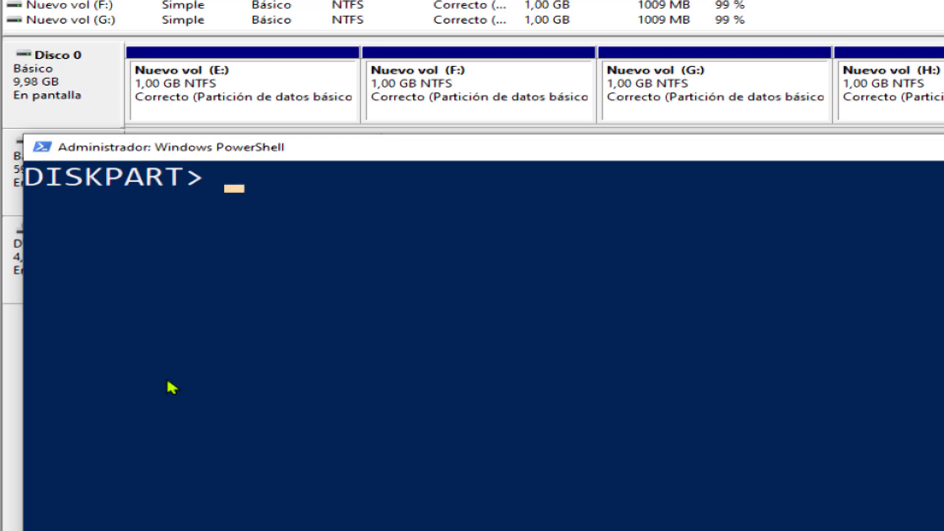
{"action": "type", "text": "lis"}
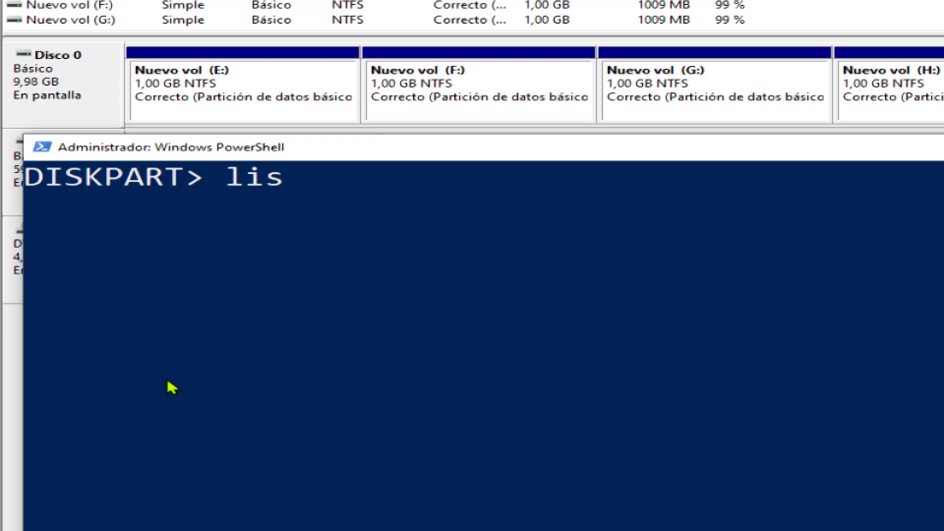
{"action": "type", "text": "t disk"}
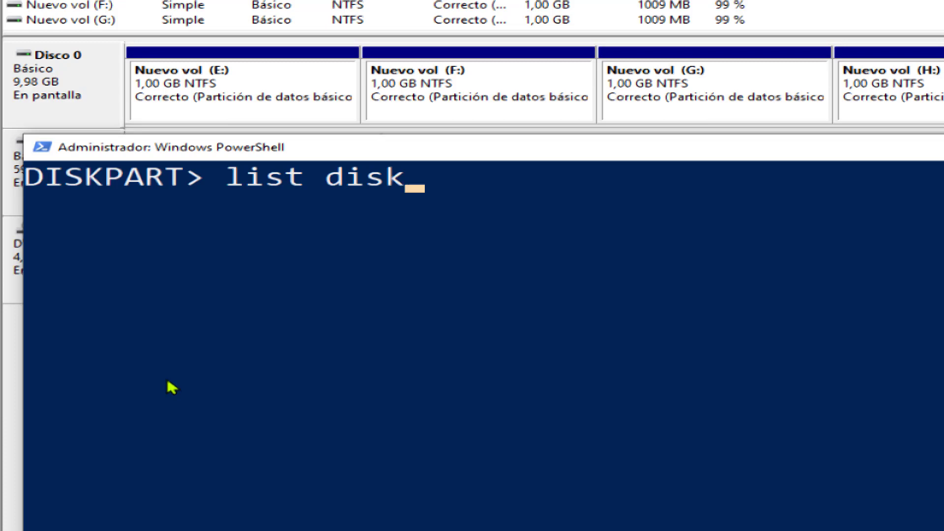
{"action": "key", "text": "Return"}
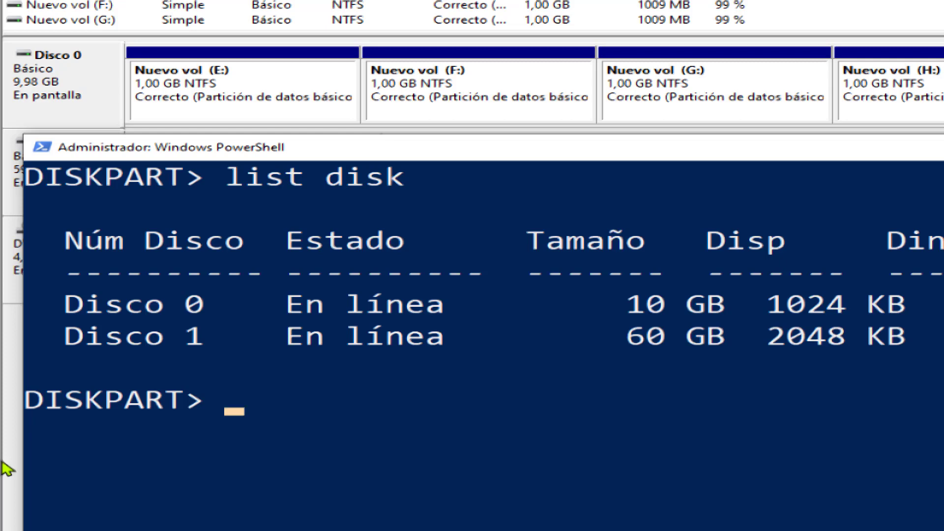
Select disk 0 in DiskPart and wipe all its partitions with the clean command.
{"action": "type", "text": "select d"}
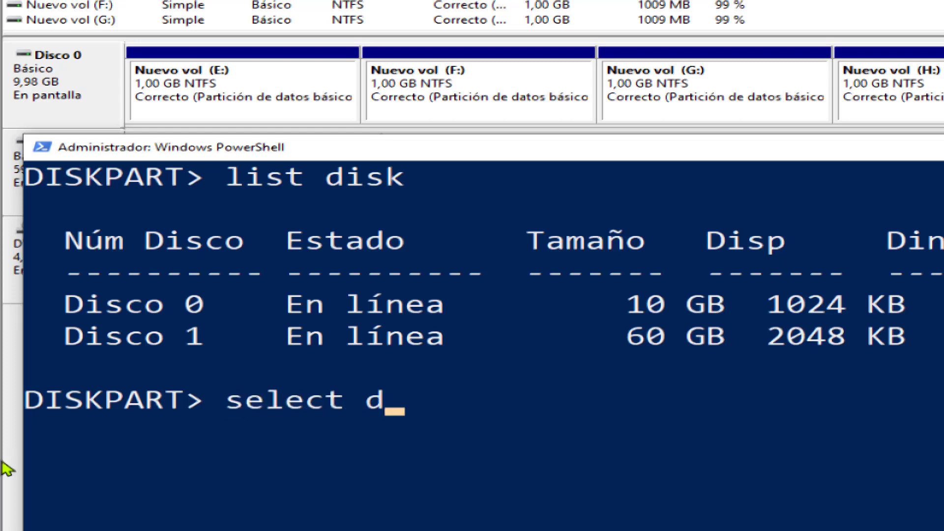
{"action": "type", "text": "isk"}
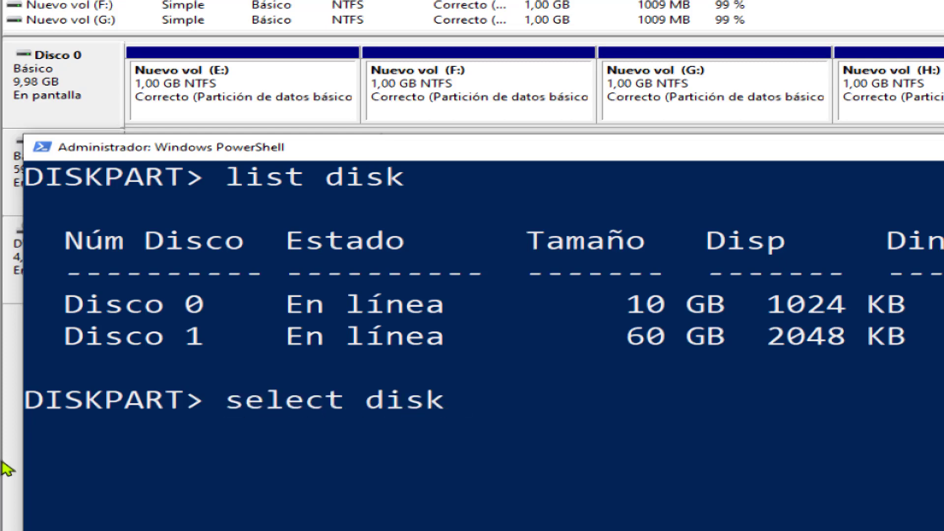
{"action": "scroll", "coordinate": [234, 483], "scroll_direction": "down", "scroll_amount": 1}
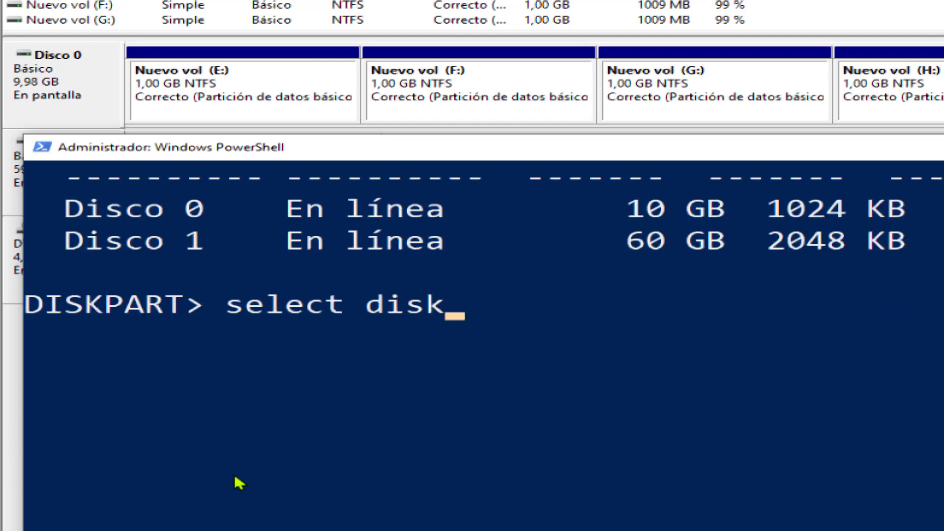
{"action": "type", "text": "0"}
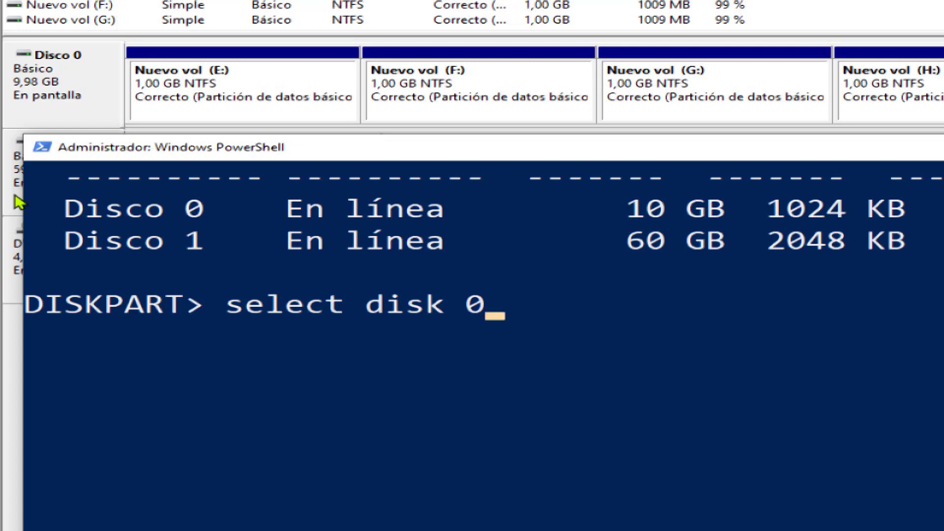
{"action": "key", "text": "Return"}
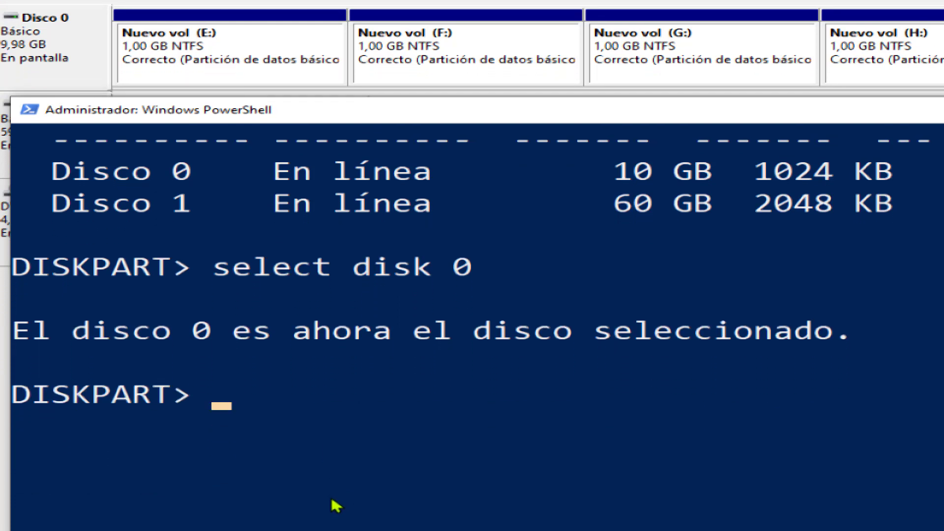
{"action": "type", "text": "clean"}
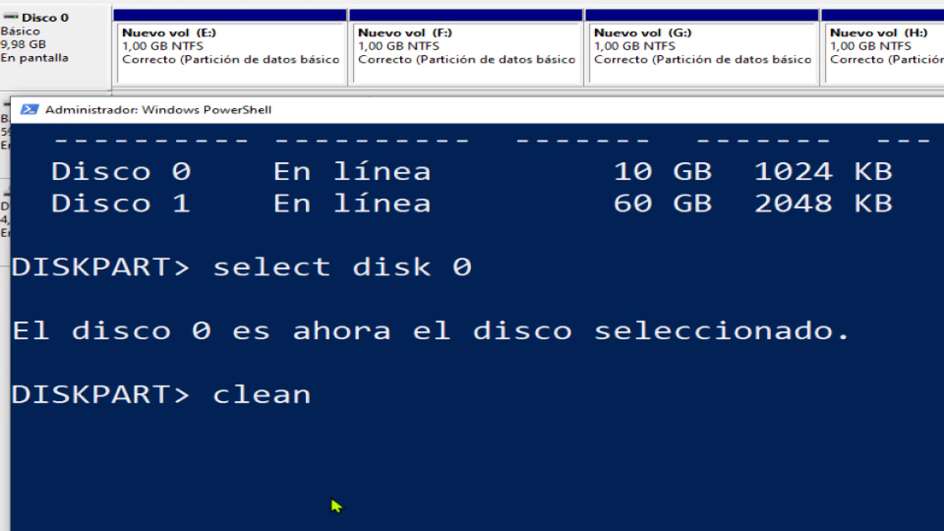
{"action": "key", "text": "Return"}
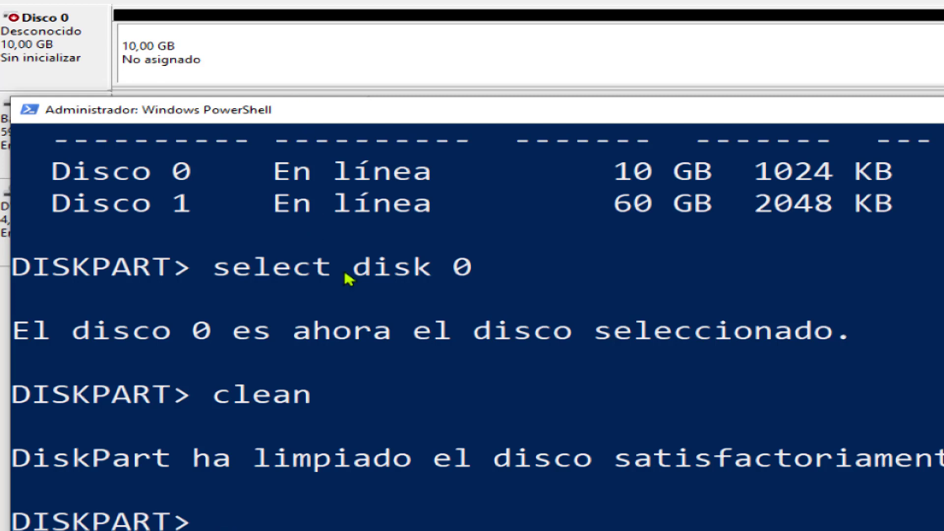
List the disks again in DiskPart to check disk 0 after the wipe.
{"action": "scroll", "coordinate": [364, 266], "scroll_direction": "down", "scroll_amount": 2}
{"action": "scroll", "coordinate": [327, 241], "scroll_direction": "down", "scroll_amount": 1}
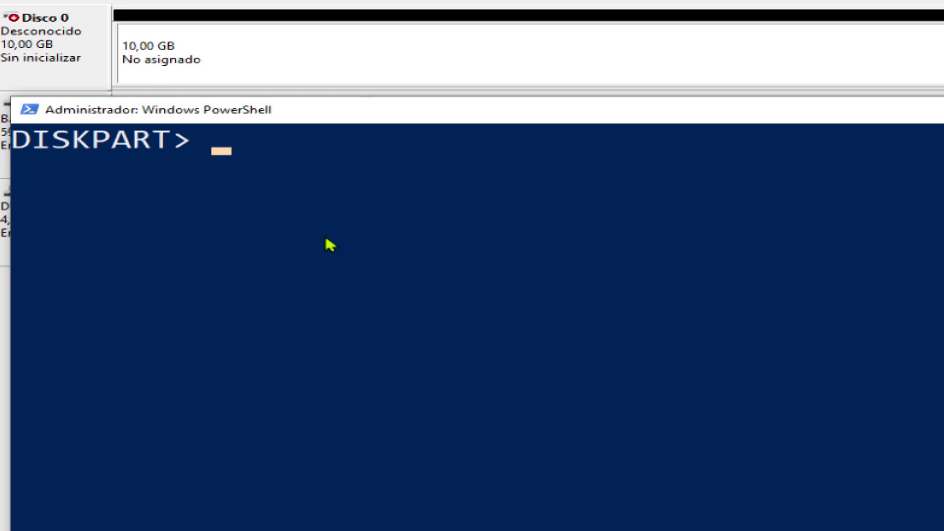
{"action": "type", "text": "list"}
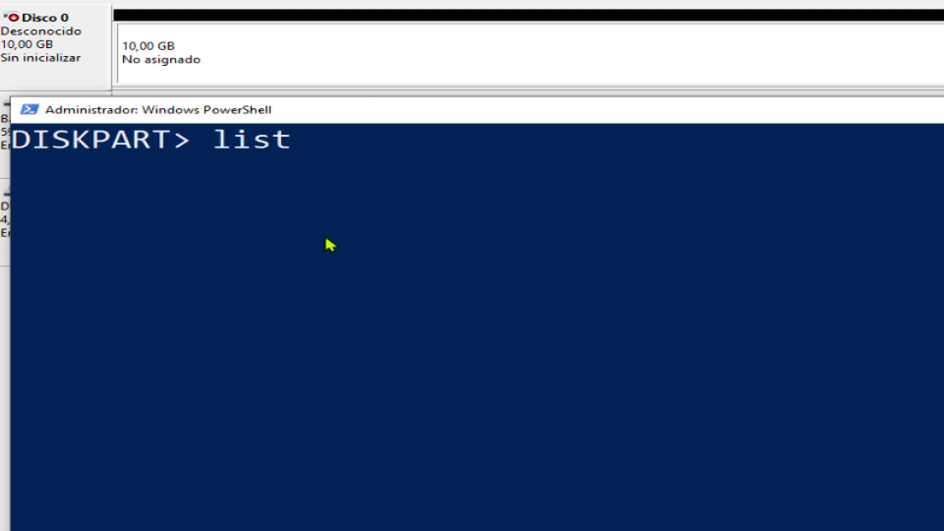
{"action": "type", "text": " disk"}
{"action": "key", "text": "Return"}
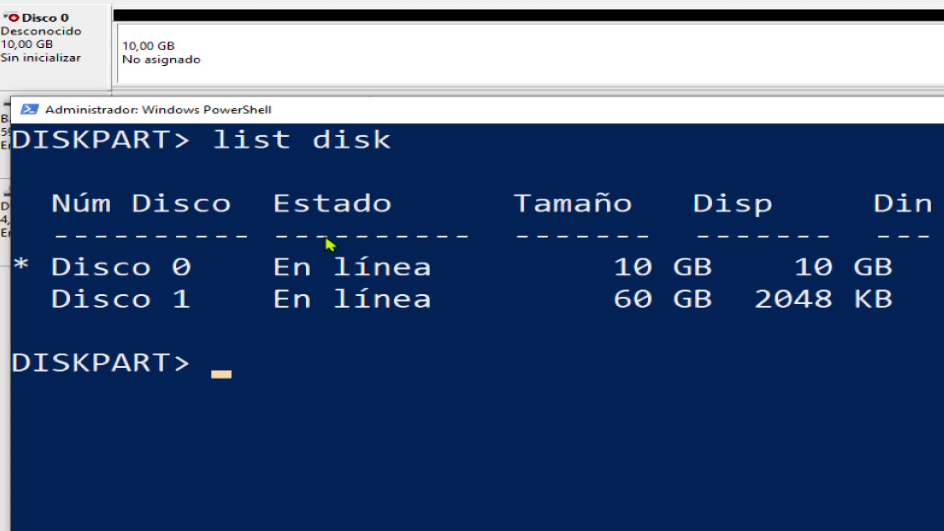
Select disk 0 again with select disk 0 as the target for partitioning.
{"action": "type", "text": "select"}
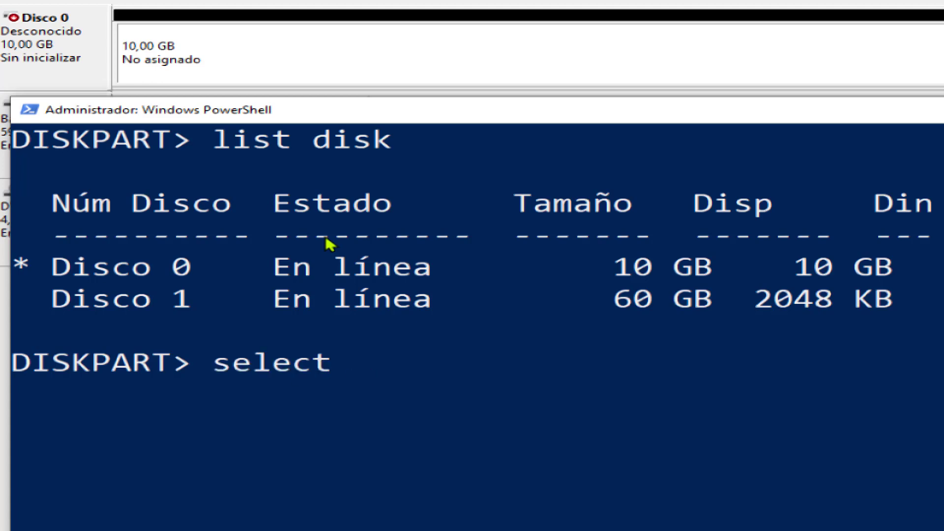
{"action": "type", "text": " disk "}
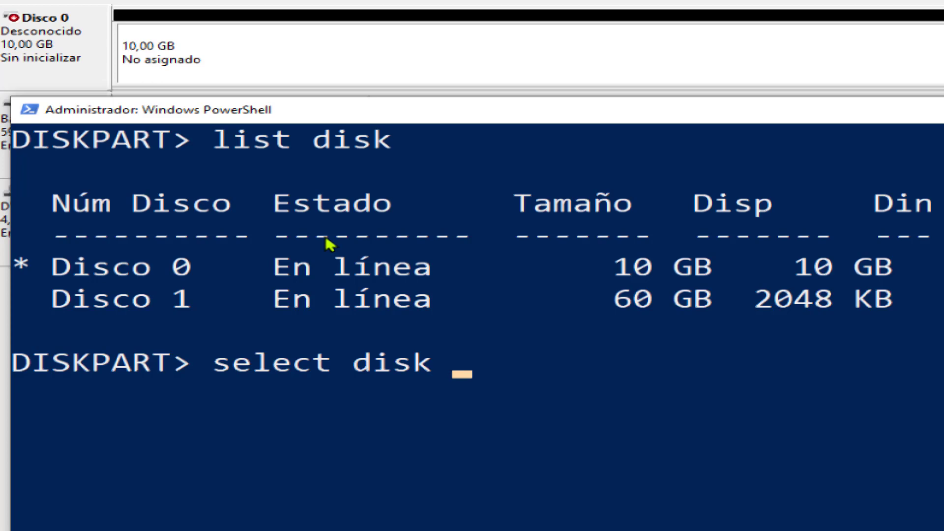
{"action": "type", "text": "0"}
{"action": "key", "text": "Return"}
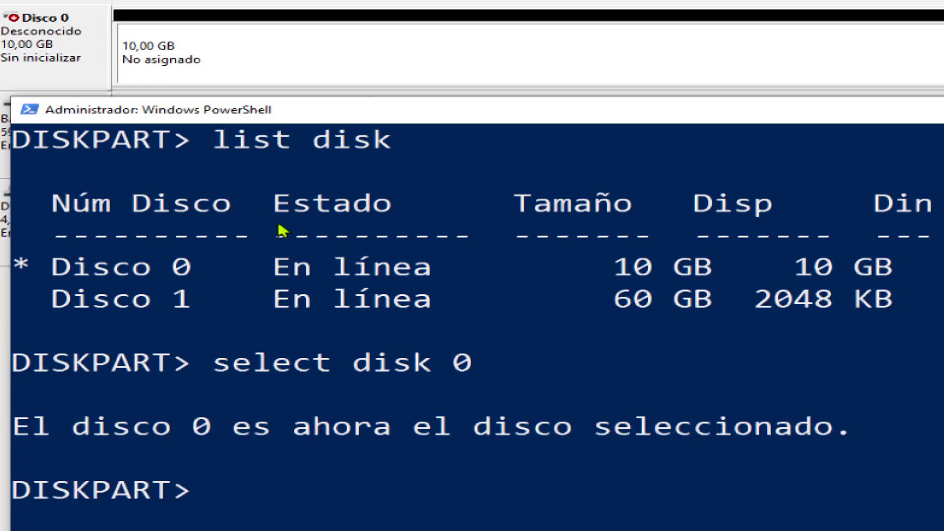
Create a 2048 MB primary partition on disk 0 with create partition primary size=2048.
{"action": "scroll", "coordinate": [281, 266], "scroll_direction": "down", "scroll_amount": 1}
{"action": "scroll", "coordinate": [280, 266], "scroll_direction": "down", "scroll_amount": 1}
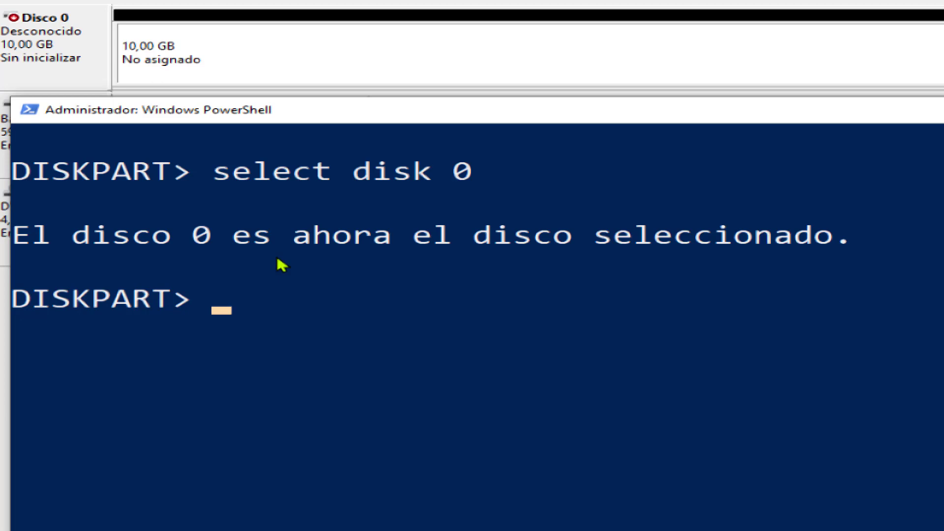
{"action": "type", "text": "c"}
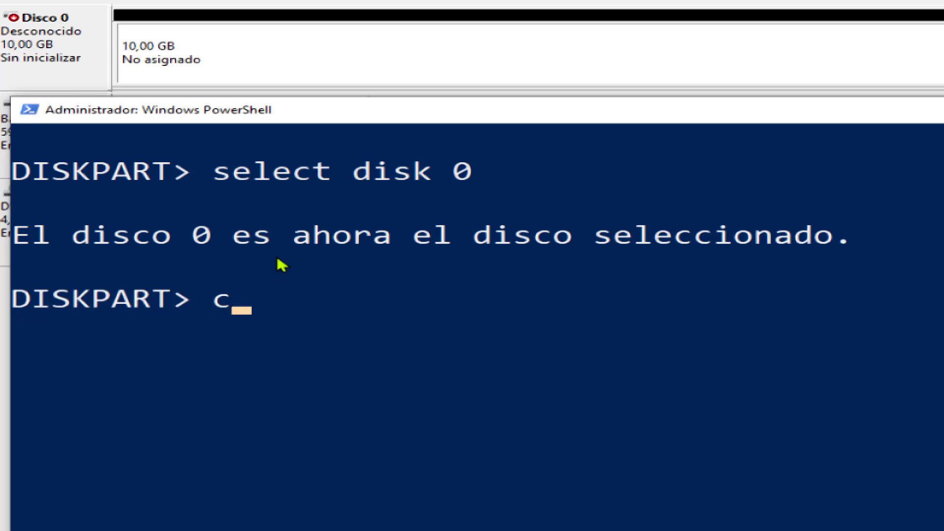
{"action": "type", "text": "reate"}
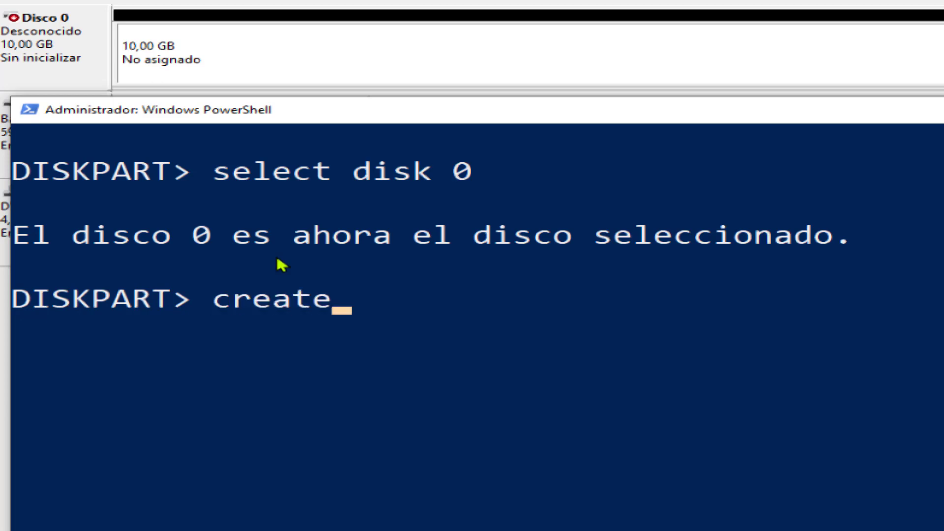
{"action": "type", "text": " par"}
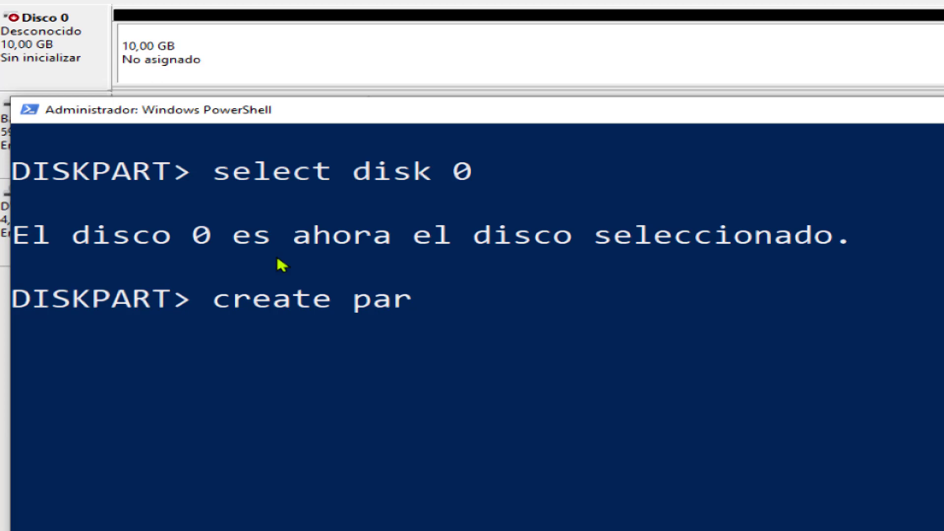
{"action": "type", "text": "tition"}
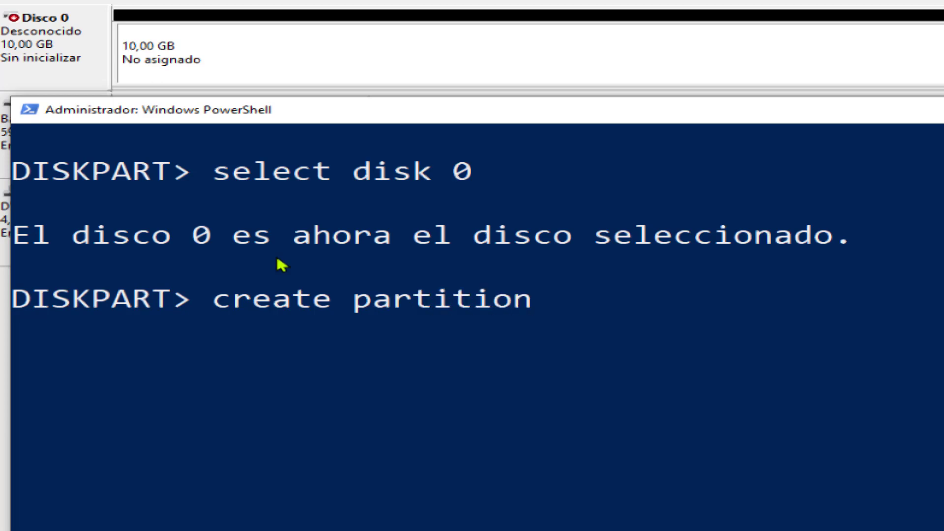
{"action": "type", "text": " siz"}
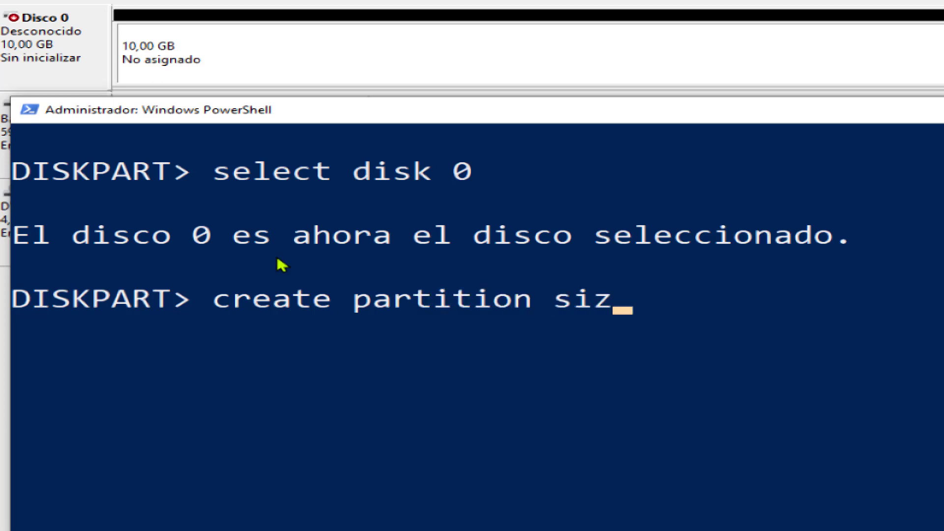
{"action": "type", "text": "e="}
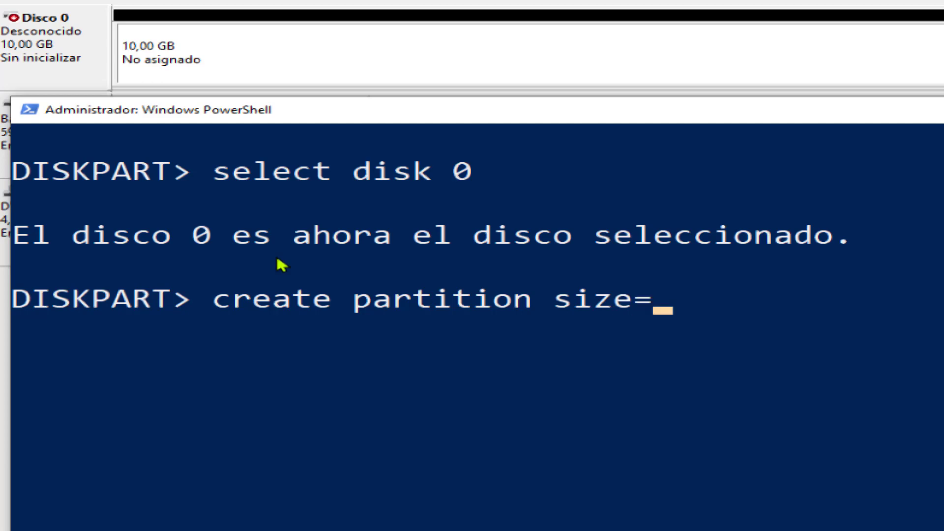
{"action": "type", "text": "2"}
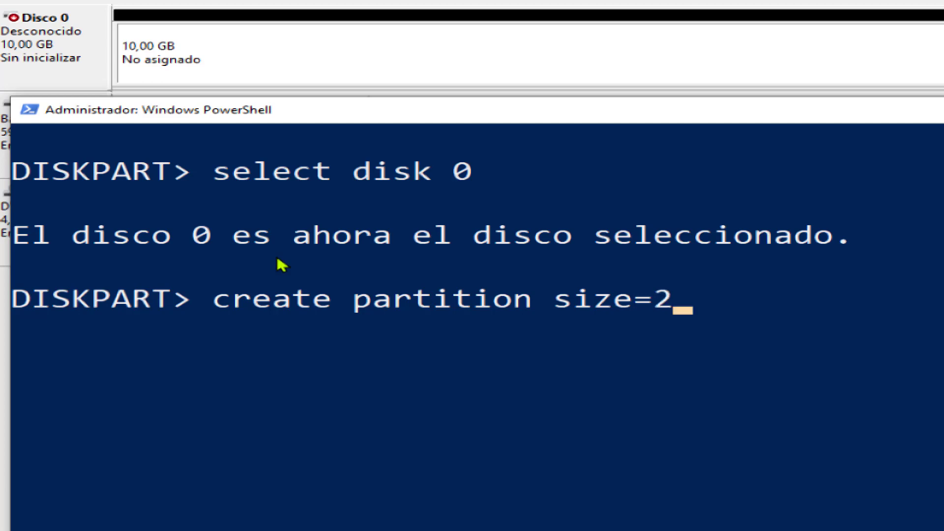
{"action": "type", "text": "048"}
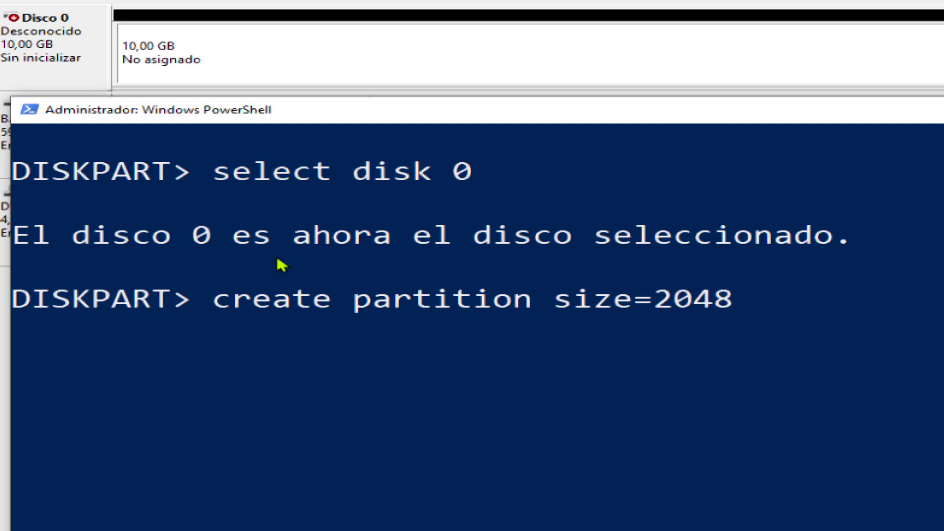
{"action": "key", "text": "Left"}
{"action": "key", "text": "Left"}
{"action": "key", "text": "Left"}
{"action": "key", "text": "Left"}
{"action": "key", "text": "Left"}
{"action": "key", "text": "Left"}
{"action": "key", "text": "Left"}
{"action": "key", "text": "Left"}
{"action": "type", "text": "pr"}
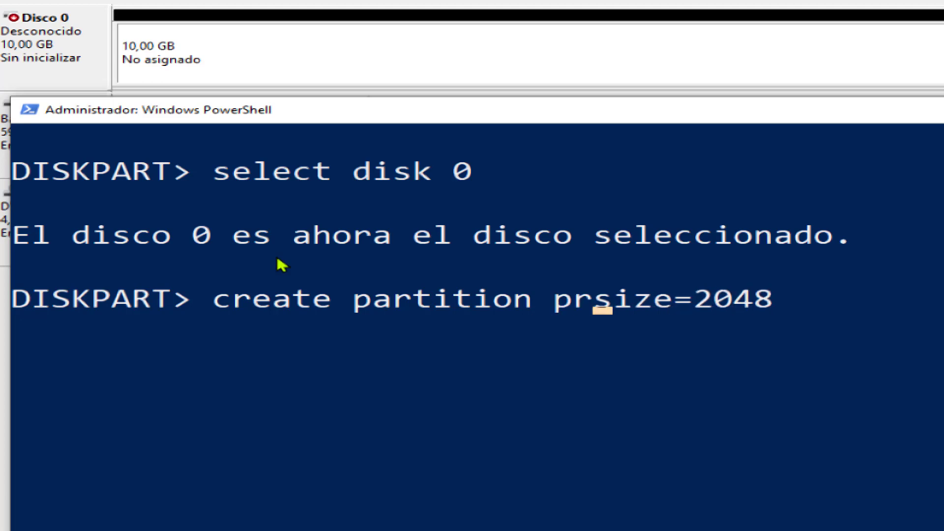
{"action": "type", "text": "imary"}
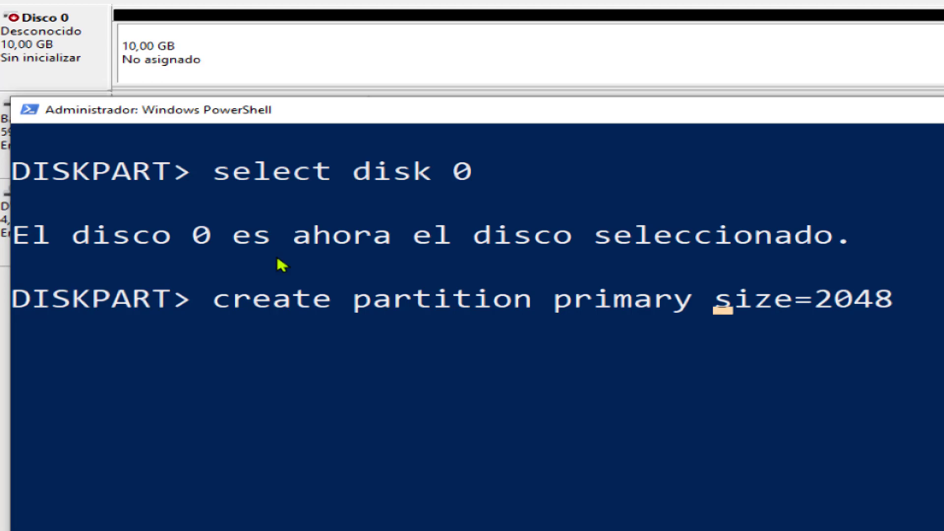
{"action": "key", "text": "Return"}
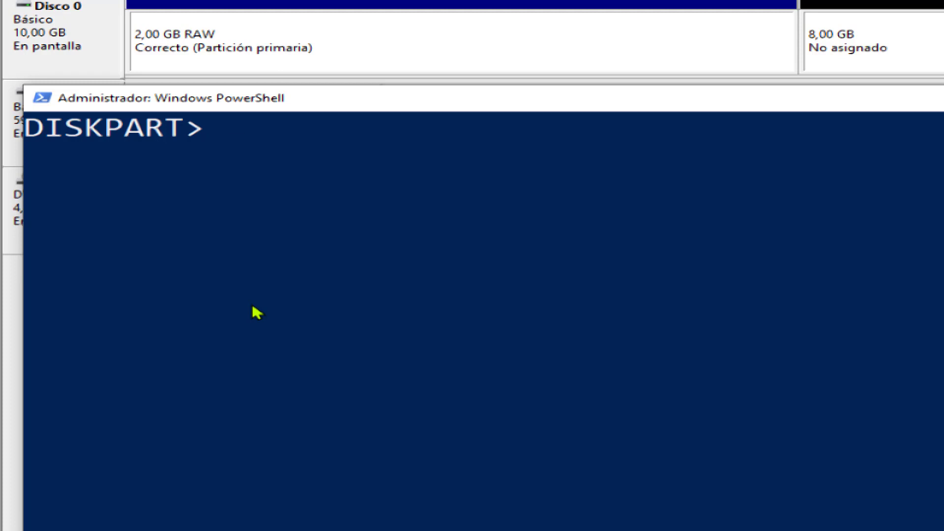
Quick-format the new 2 GB partition as NTFS in DiskPart with format fs=NTFS quick.
{"action": "type", "text": "forma"}
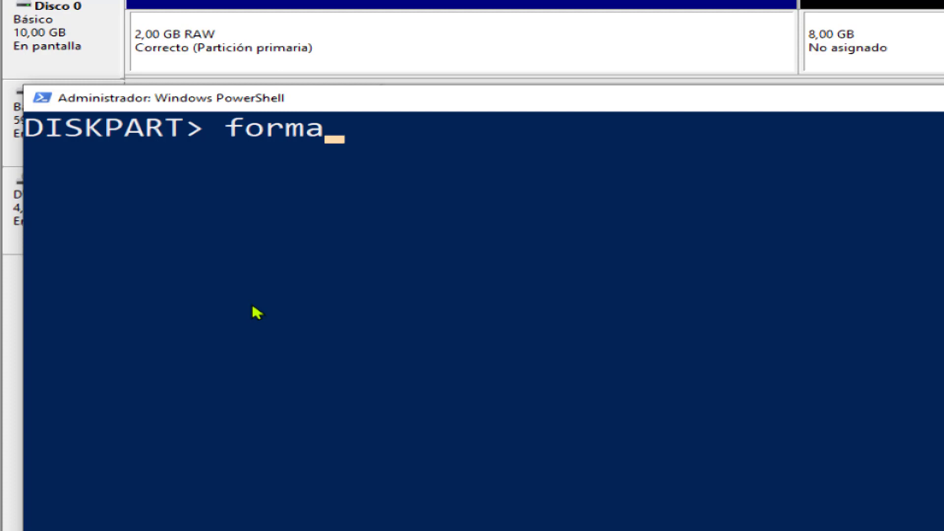
{"action": "type", "text": "t fs"}
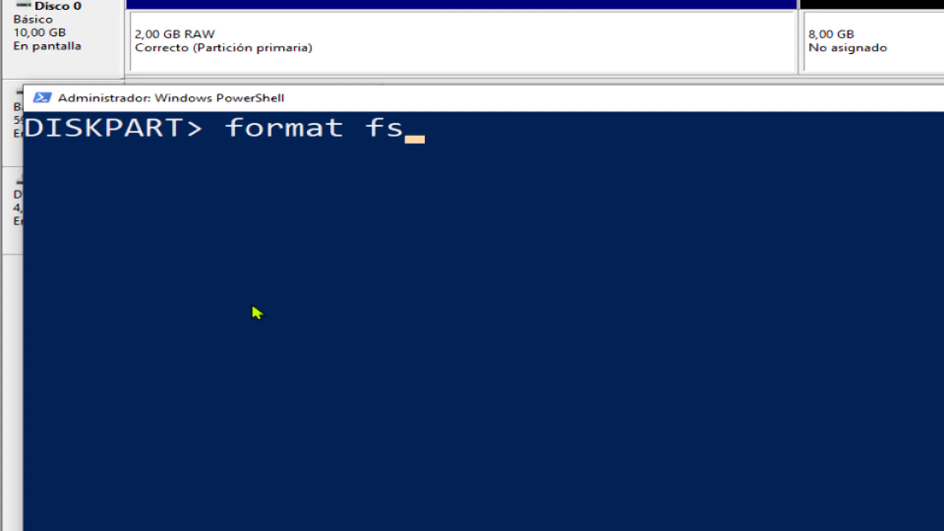
{"action": "type", "text": "=N"}
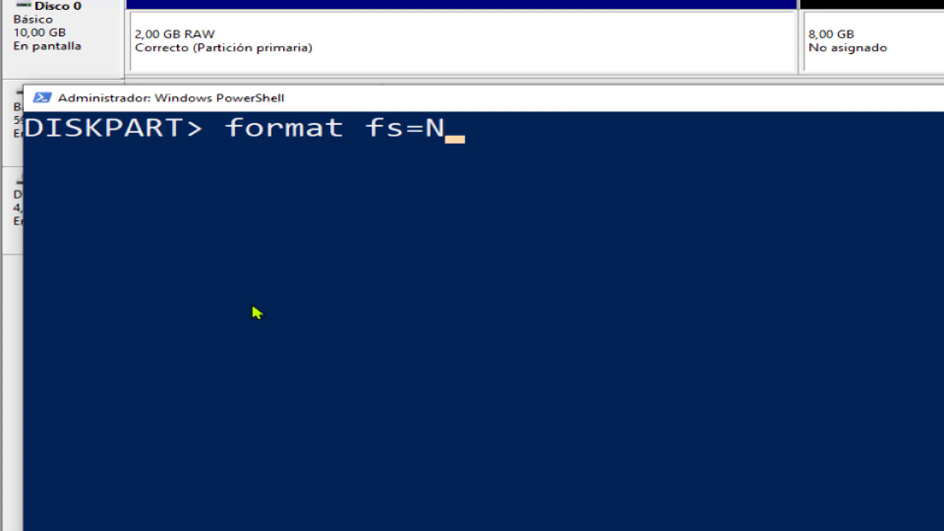
{"action": "type", "text": "TFS"}
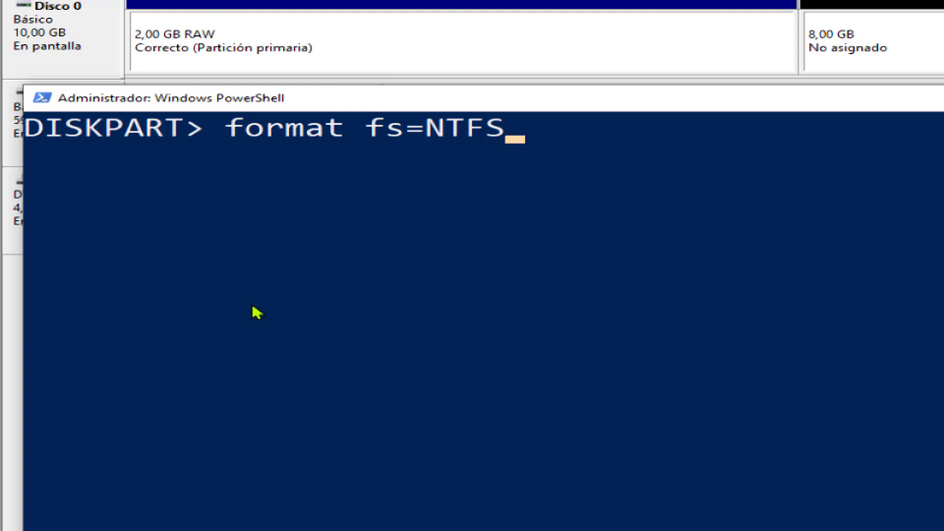
{"action": "type", "text": "qu"}
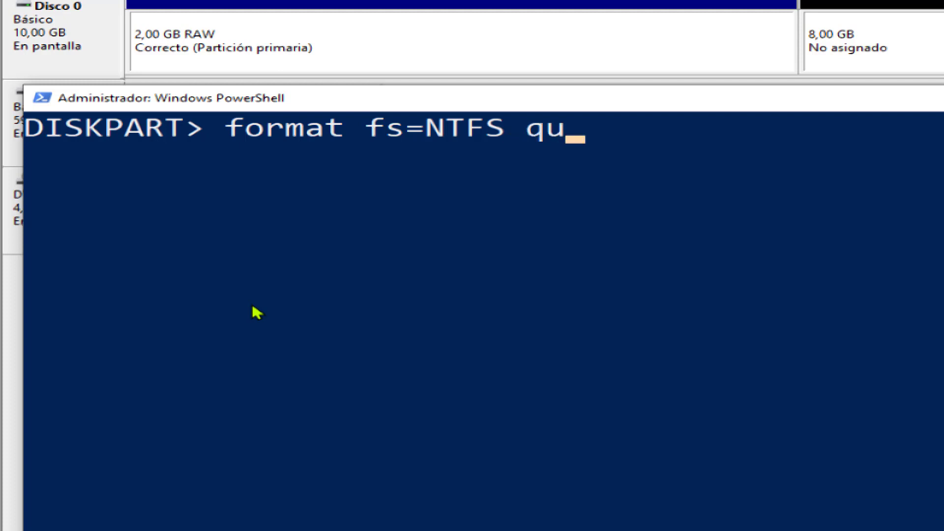
{"action": "type", "text": "ick"}
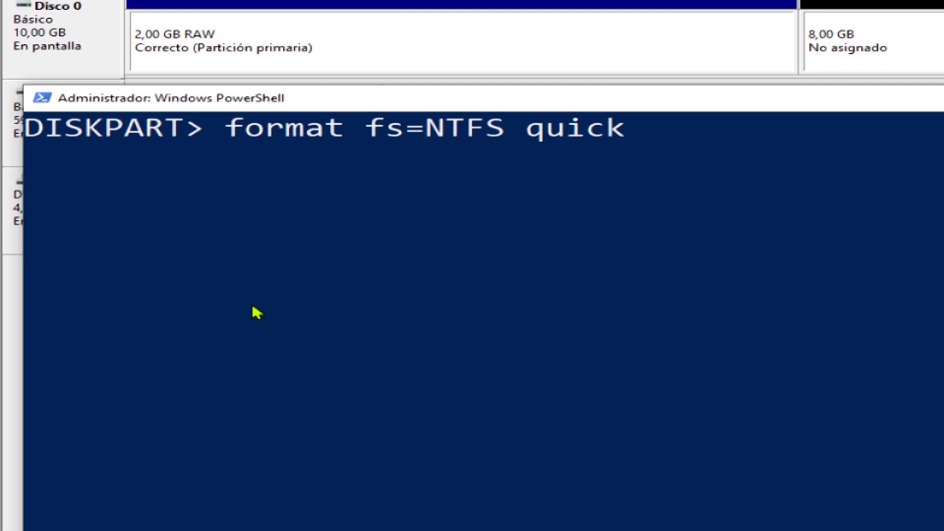
{"action": "key", "text": "Return"}
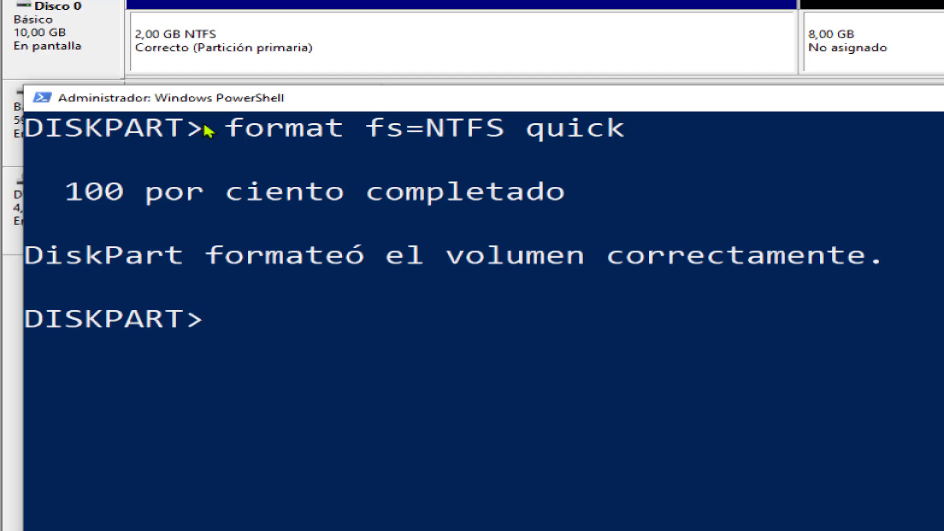
Assign drive letter Z to the formatted partition with assign letter=Z and return to the DiskPart console.
{"action": "type", "text": "ass"}
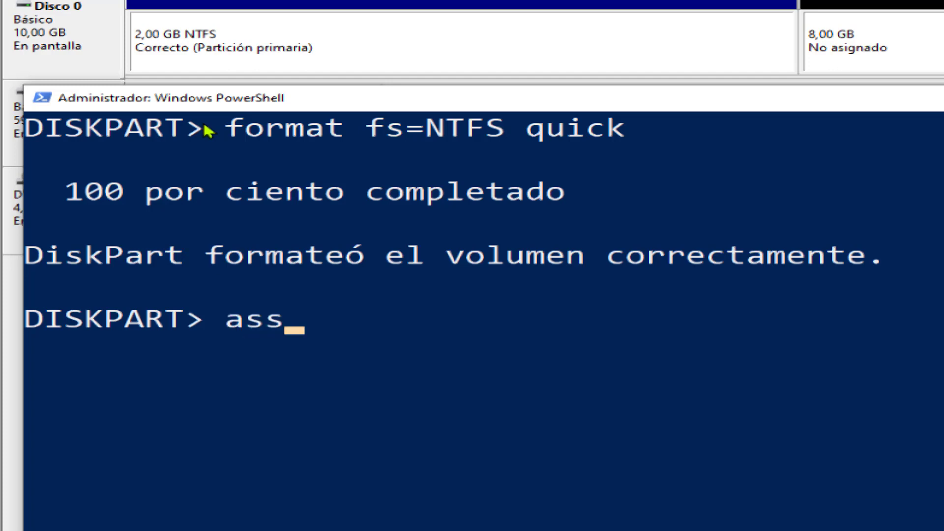
{"action": "type", "text": "ign"}
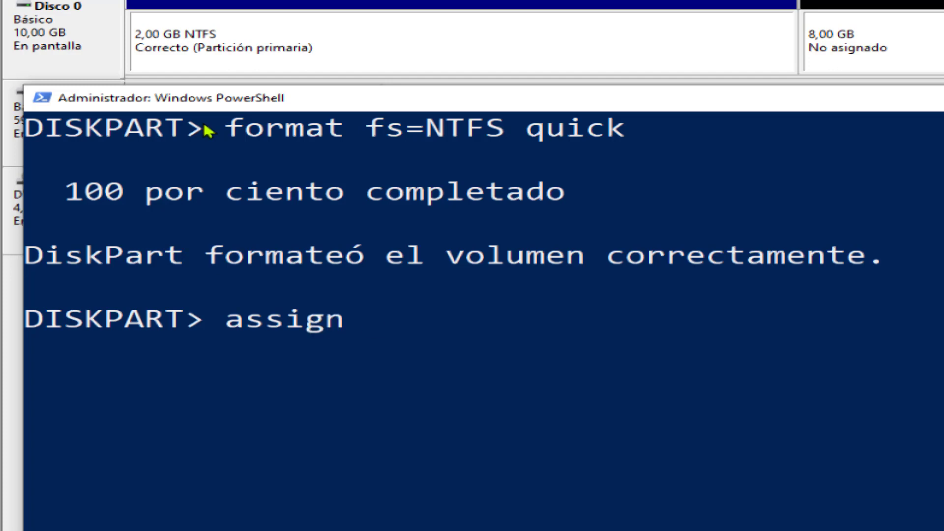
{"action": "type", "text": " letter"}
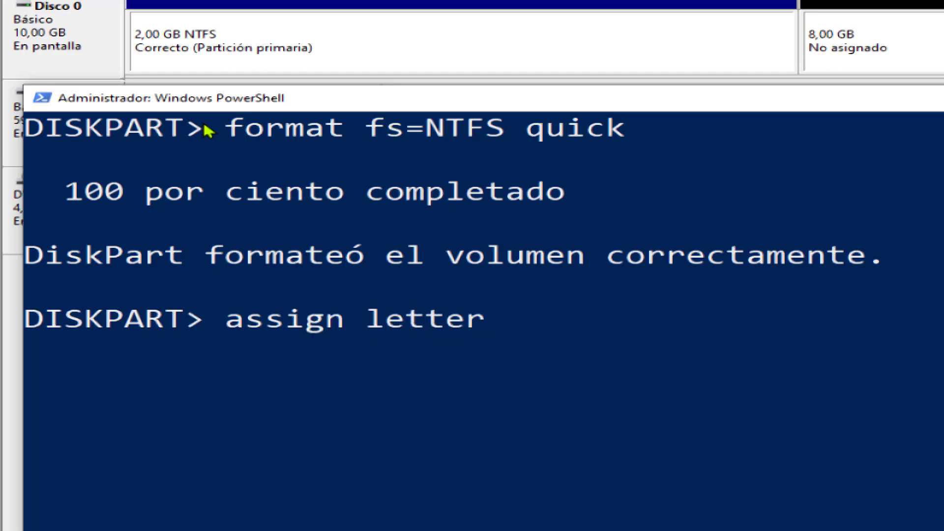
{"action": "type", "text": "=Z"}
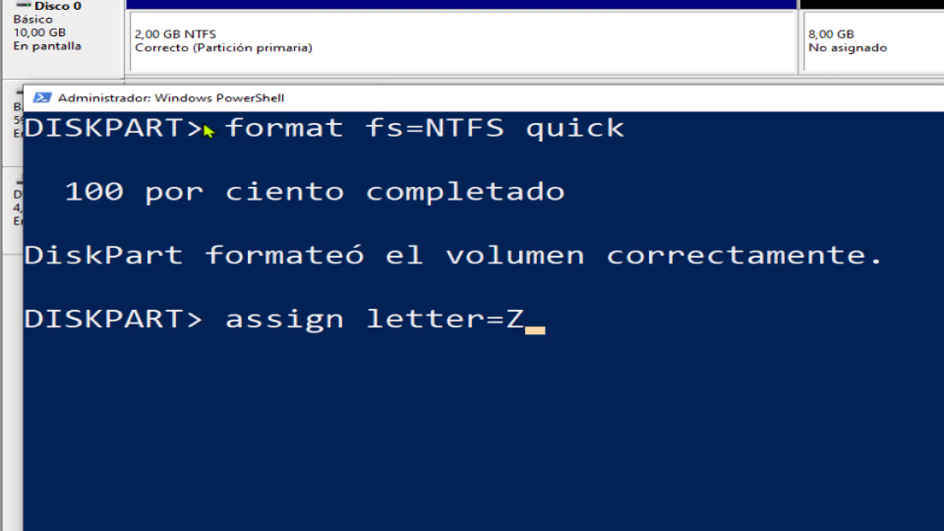
{"action": "key", "text": "Return"}
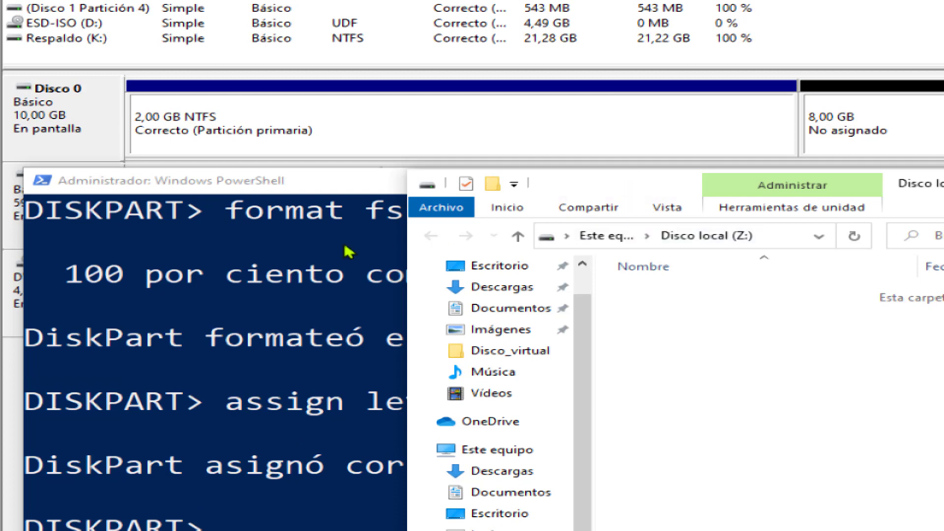
{"action": "left_click", "coordinate": [292, 261]}
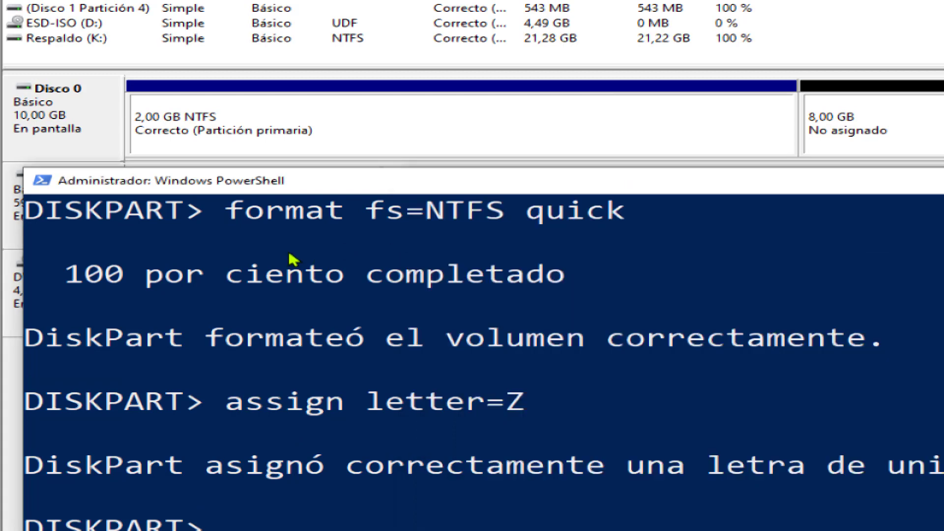
Create a second 2048 MB primary partition on disk 0 with create partition primary size=2048.
{"action": "scroll", "coordinate": [304, 475], "scroll_direction": "down", "scroll_amount": 1}
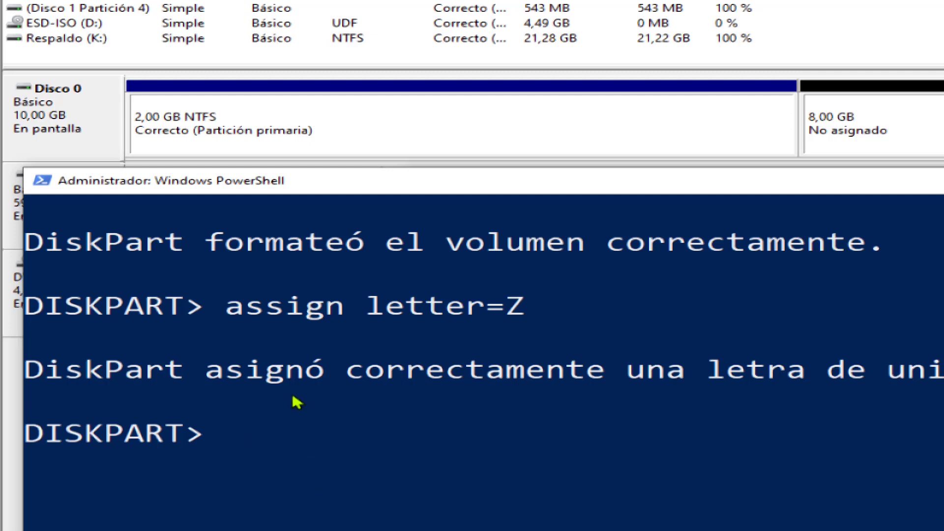
{"action": "scroll", "coordinate": [297, 402], "scroll_direction": "down", "scroll_amount": 1}
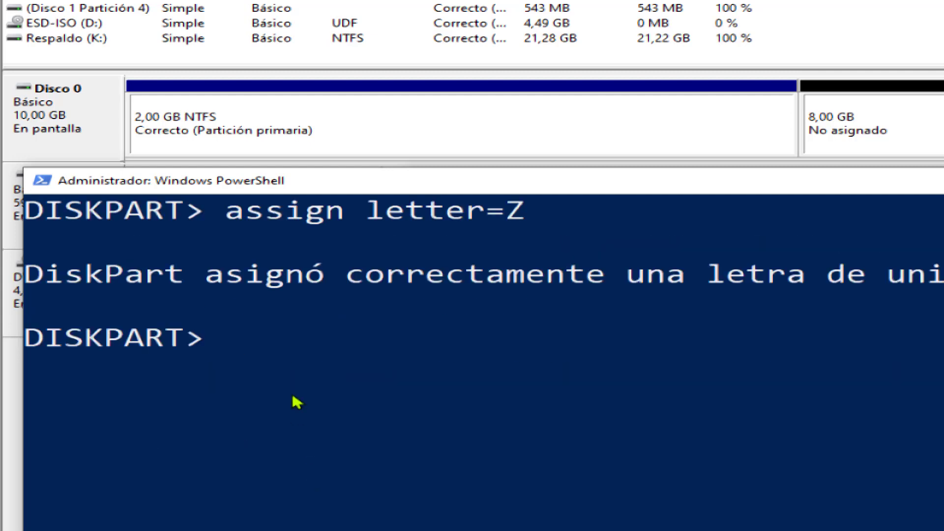
{"action": "scroll", "coordinate": [295, 400], "scroll_direction": "down", "scroll_amount": 1}
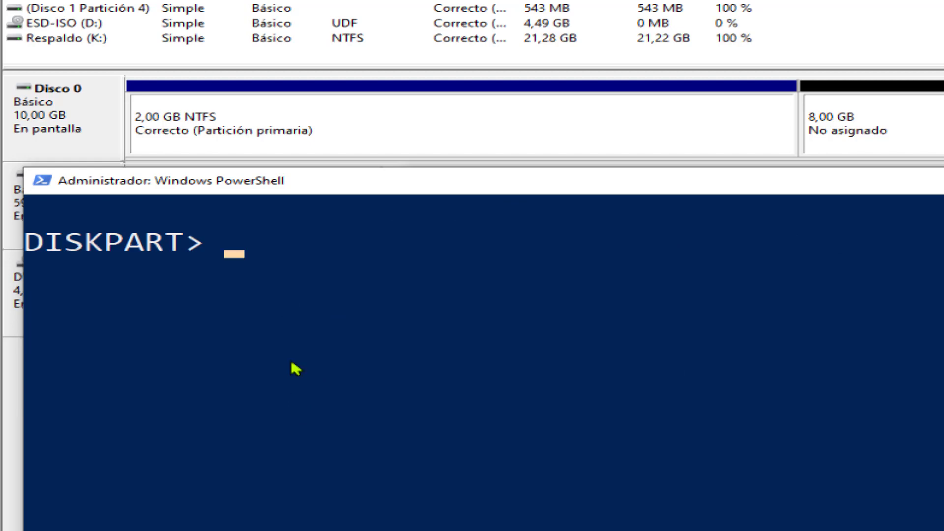
{"action": "type", "text": "c"}
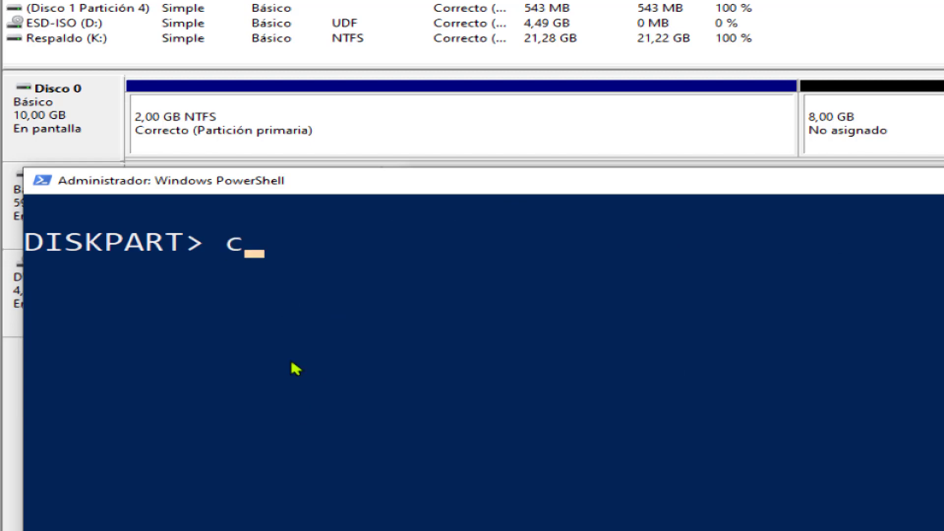
{"action": "type", "text": "reate part"}
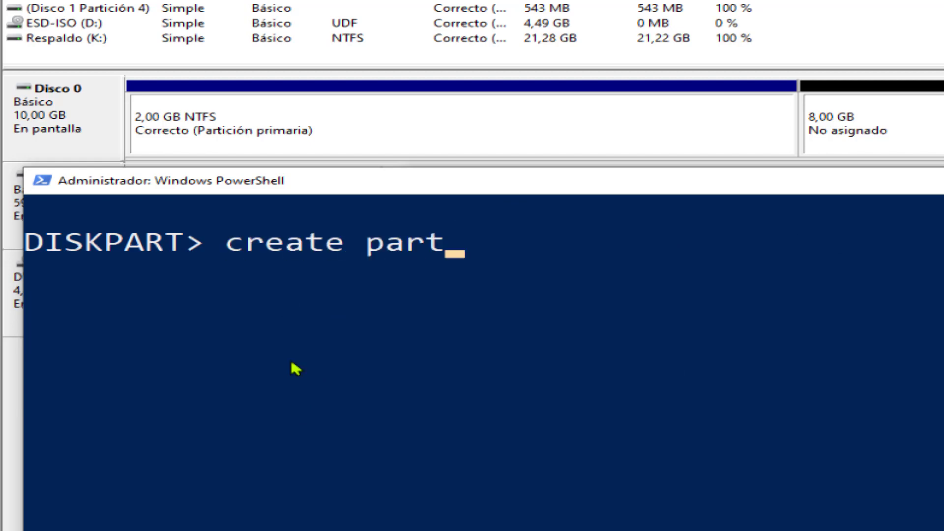
{"action": "type", "text": "ition pri"}
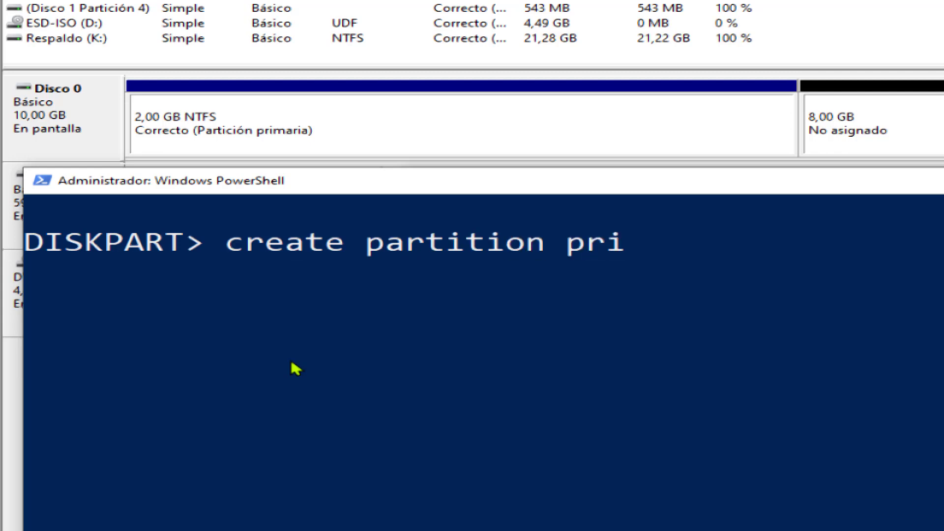
{"action": "type", "text": "mat"}
{"action": "key", "text": "BackSpace"}
{"action": "type", "text": "ry "}
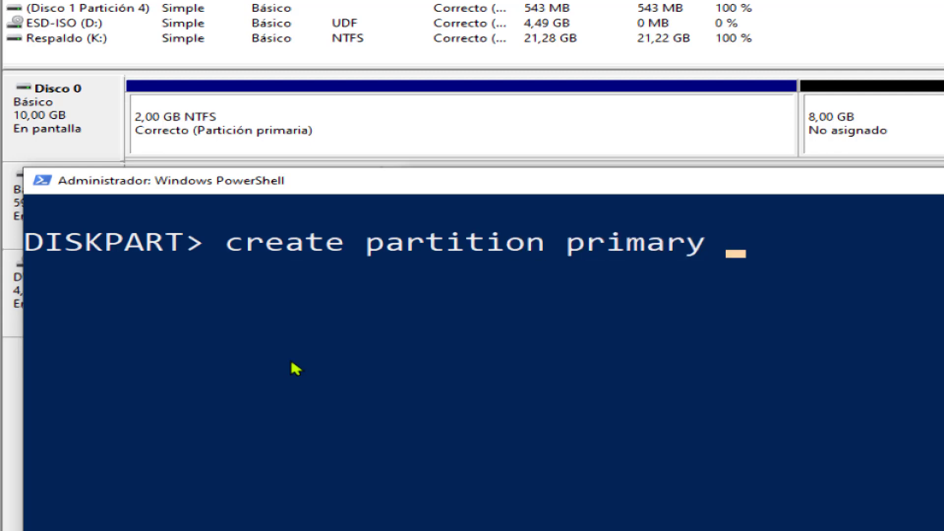
{"action": "type", "text": "size"}
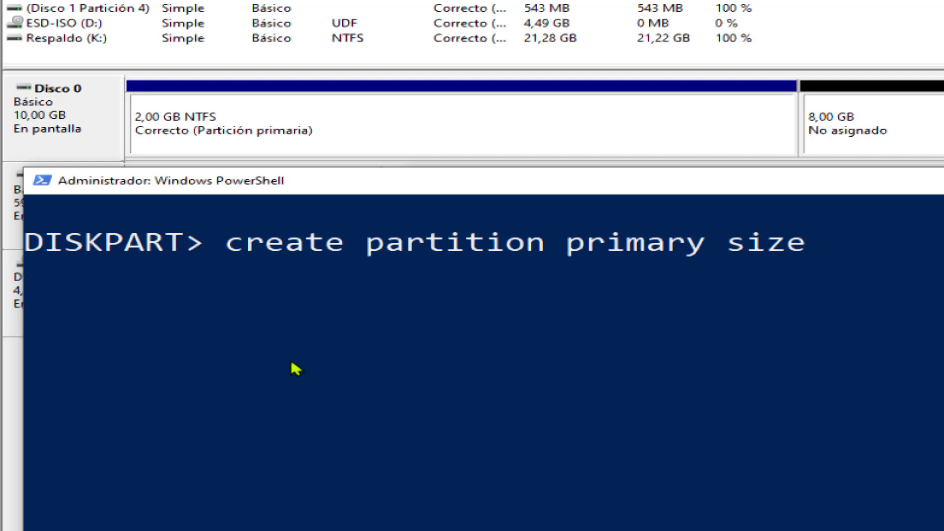
{"action": "type", "text": "=2048"}
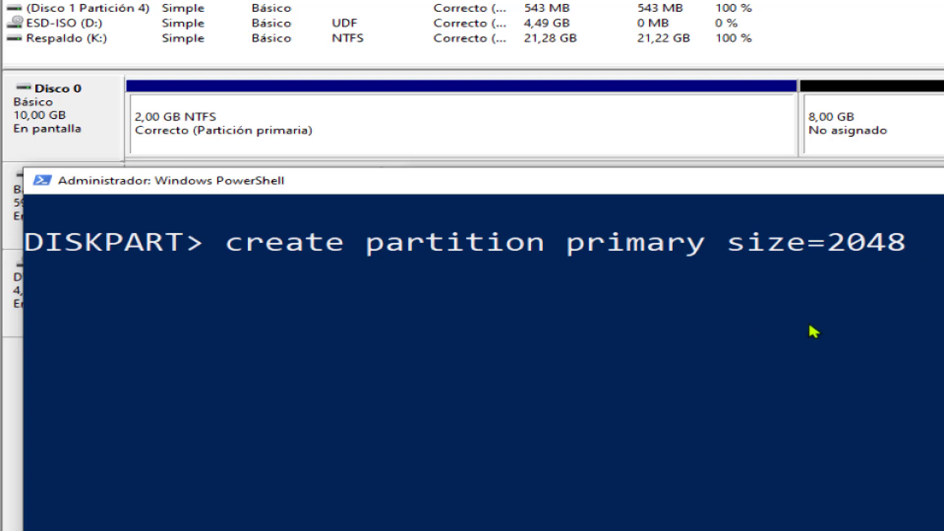
{"action": "key", "text": "Return"}
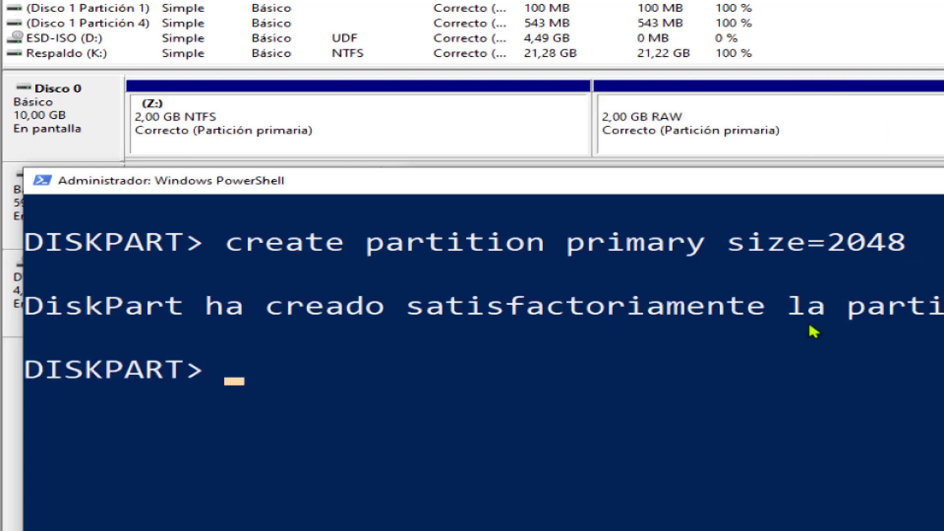
Quick-format the second partition on disk 0 as NTFS with format fs=NTFS quick.
{"action": "type", "text": "format "}
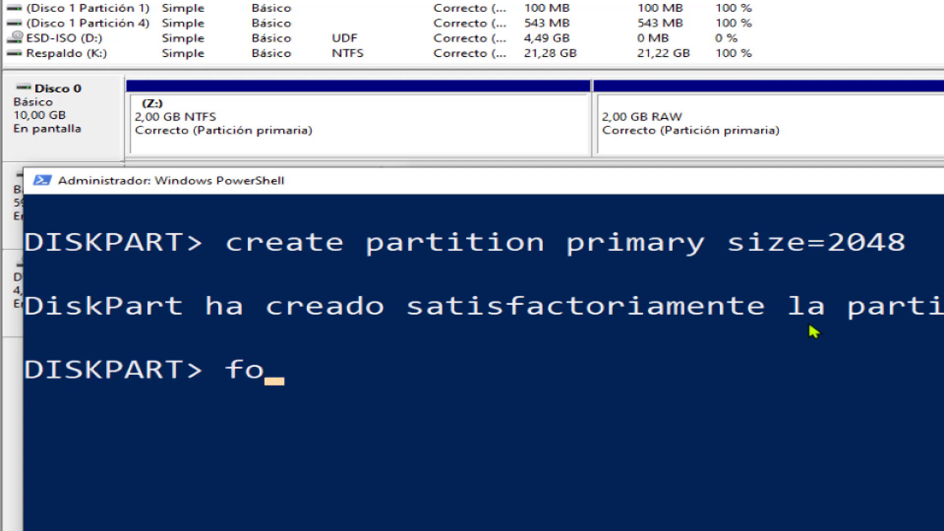
{"action": "type", "text": "fs"}
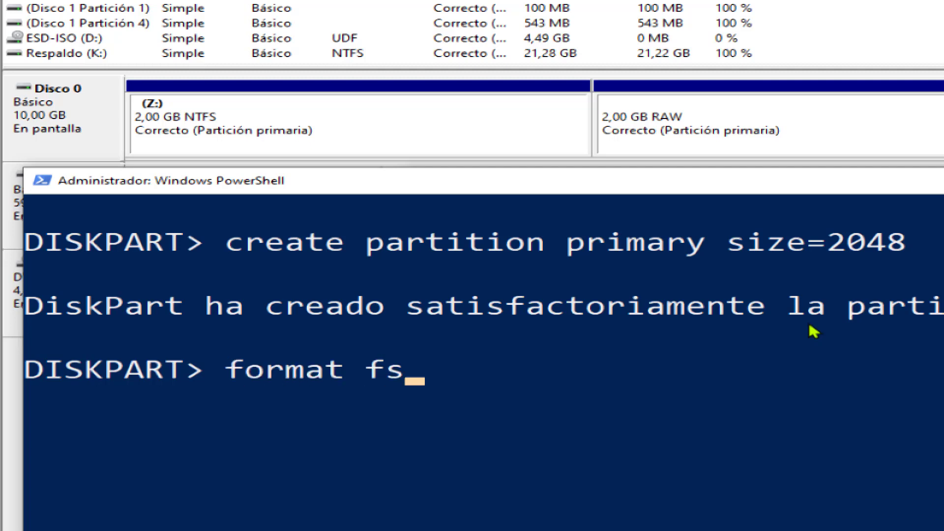
{"action": "type", "text": "=N"}
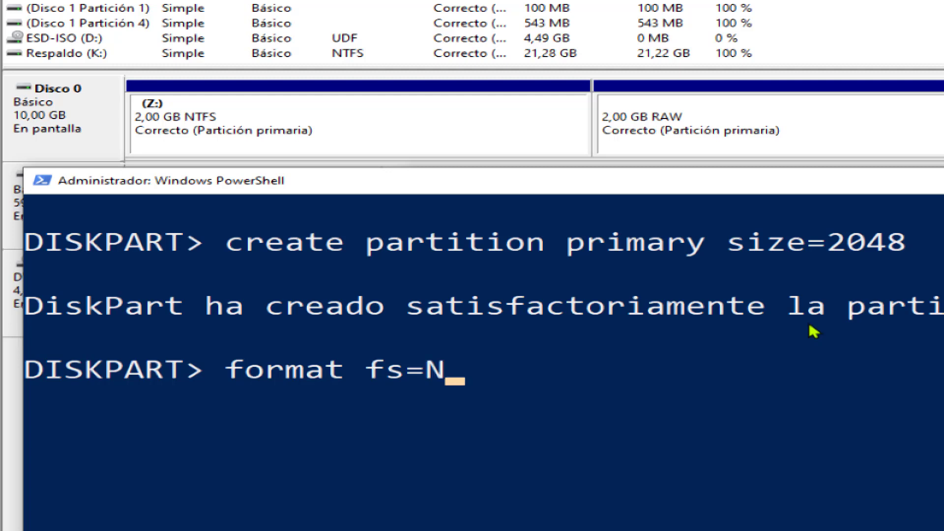
{"action": "type", "text": "TFS u"}
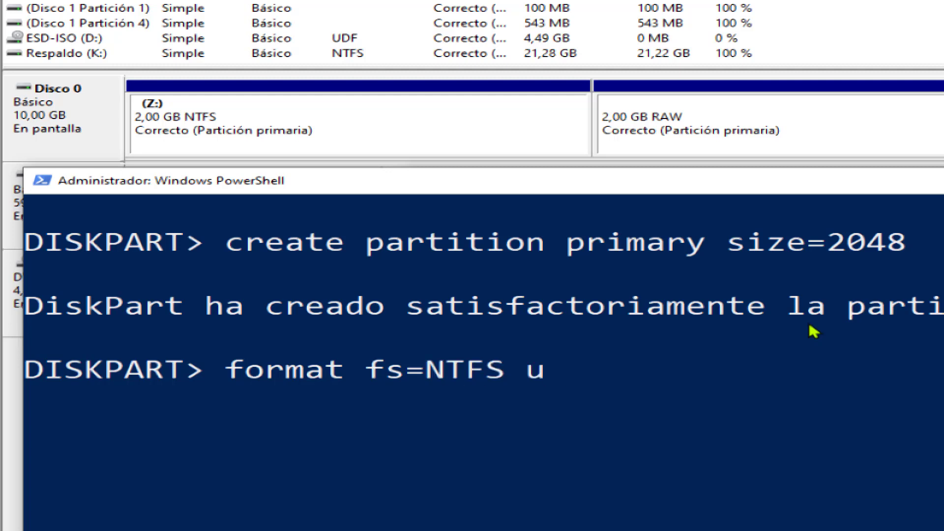
{"action": "key", "text": "BackSpace"}
{"action": "type", "text": "qui"}
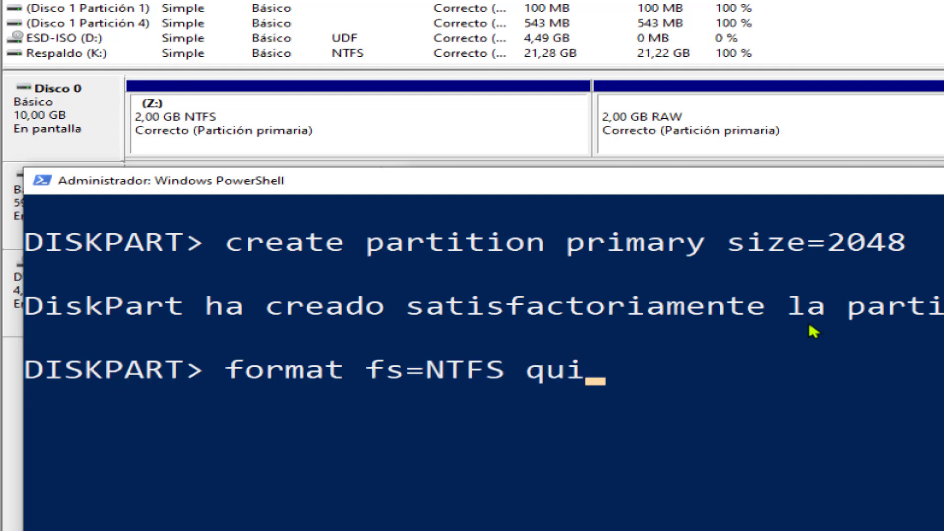
{"action": "type", "text": "ck"}
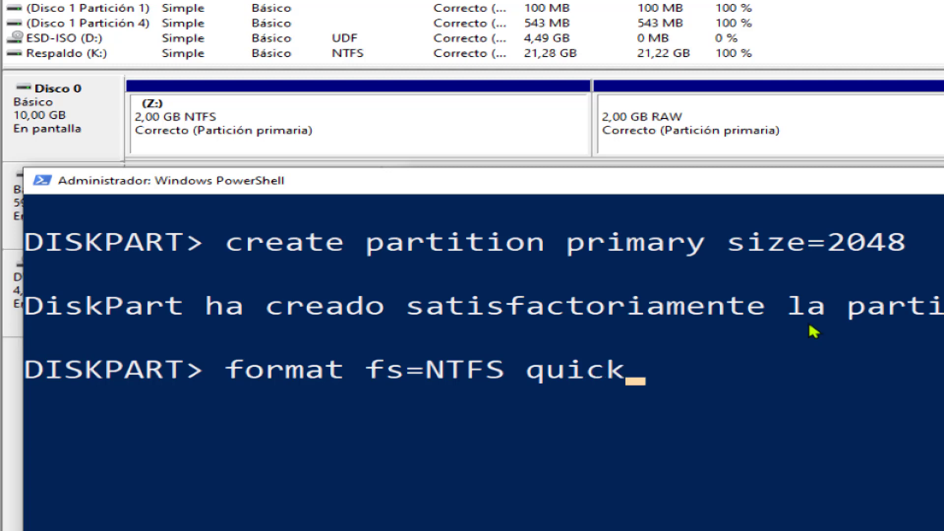
{"action": "key", "text": "Return"}
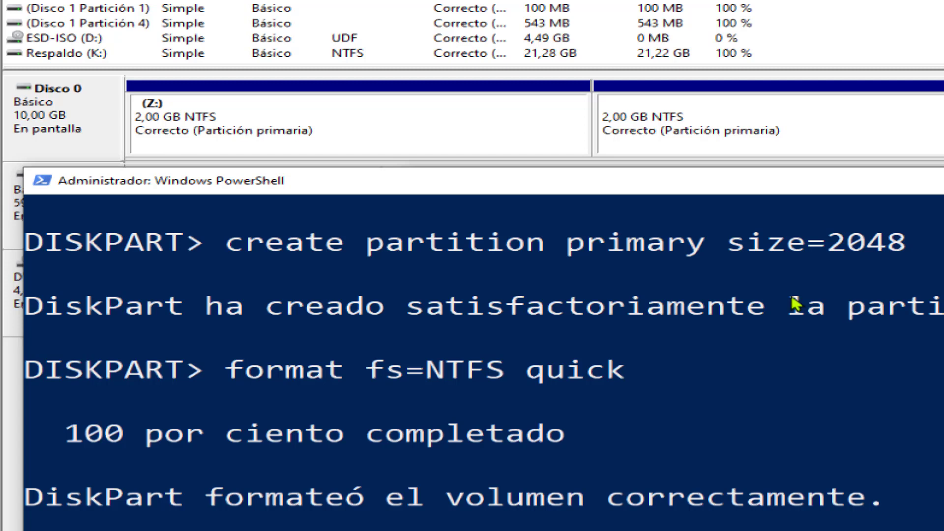
Assign drive letter X to the second partition with assign letter=X and return to the DiskPart console.
{"action": "scroll", "coordinate": [691, 251], "scroll_direction": "down", "scroll_amount": 2}
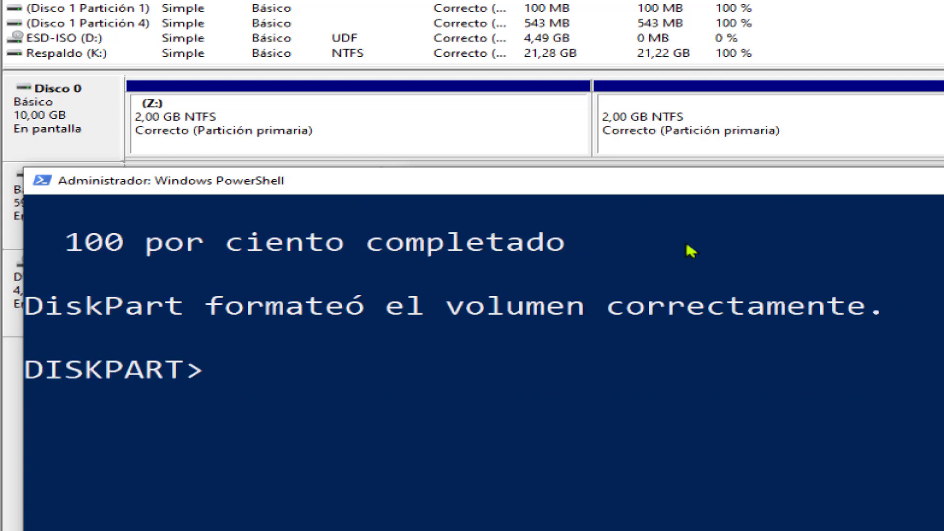
{"action": "type", "text": "asi"}
{"action": "key", "text": "BackSpace"}
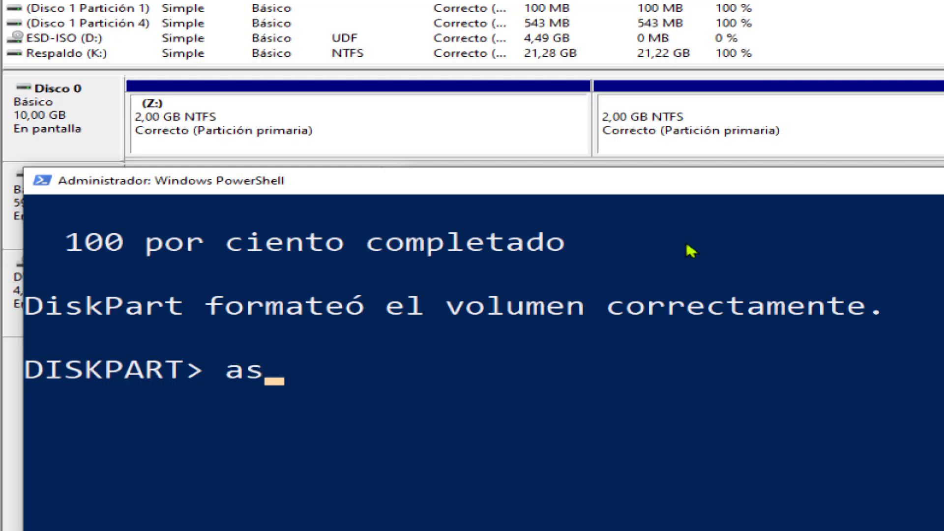
{"action": "type", "text": "sign"}
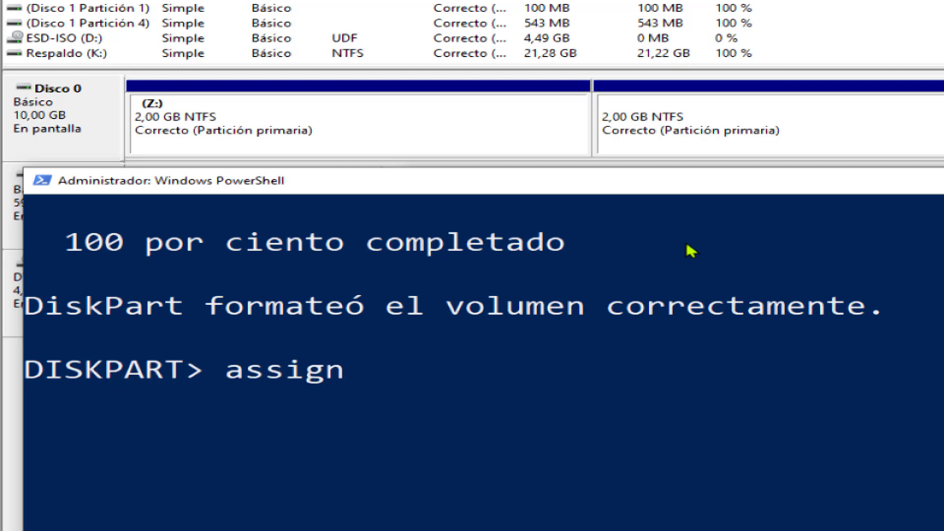
{"action": "type", "text": " letter"}
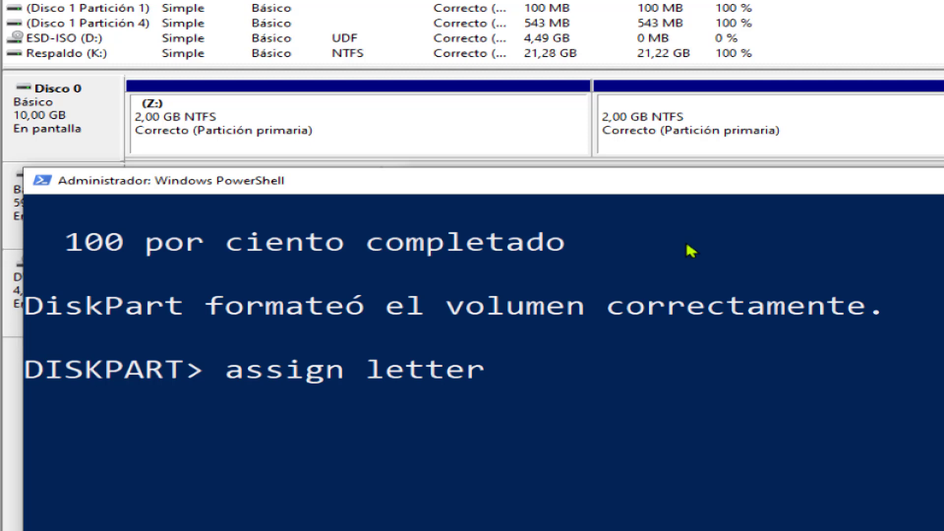
{"action": "type", "text": "=X"}
{"action": "key", "text": "Return"}
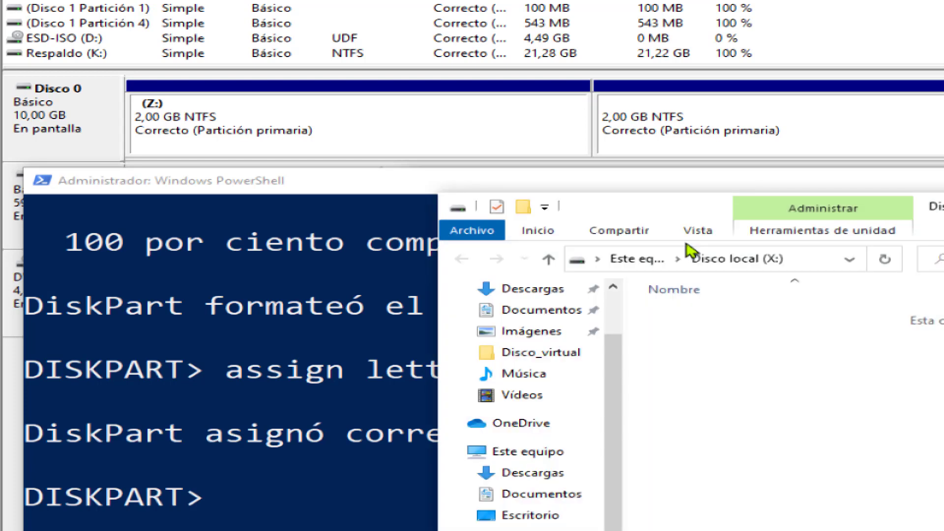
{"action": "left_click", "coordinate": [165, 261]}
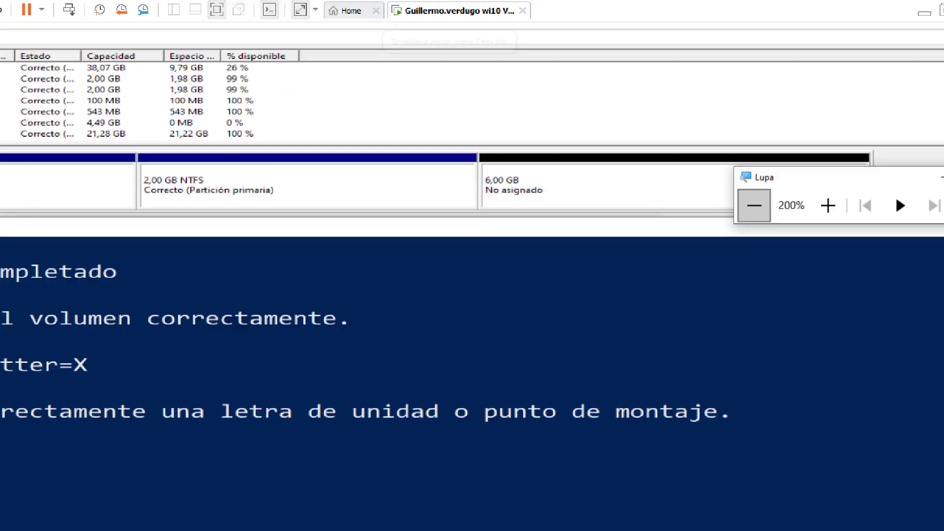
Reduce the screen magnification to 100% and toggle the virtual machine's full-screen mode.
{"action": "left_click", "coordinate": [754, 205]}
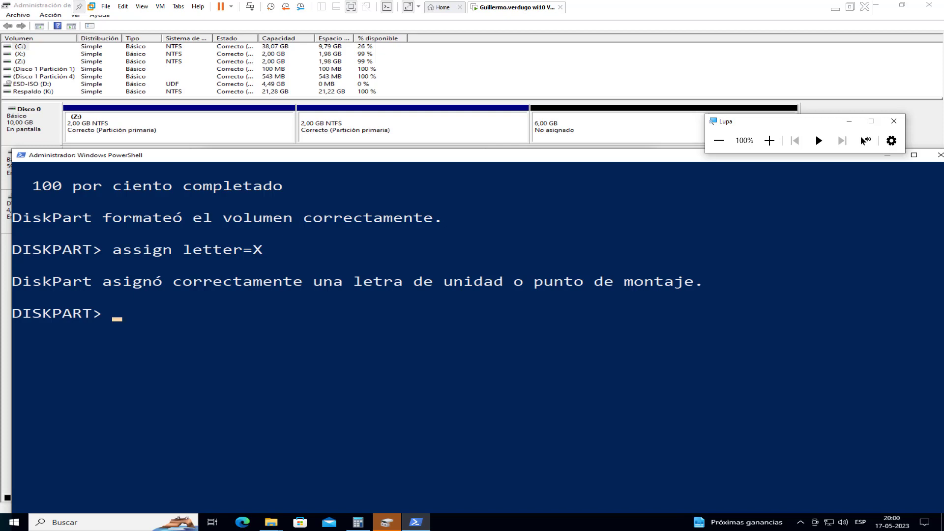
{"action": "left_click", "coordinate": [719, 141]}
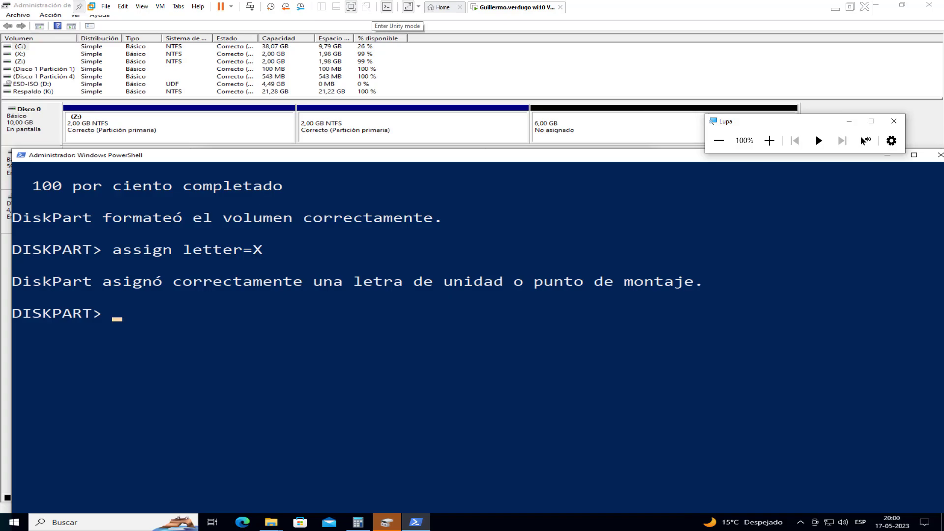
{"action": "key", "text": "ctrl+alt+Return"}
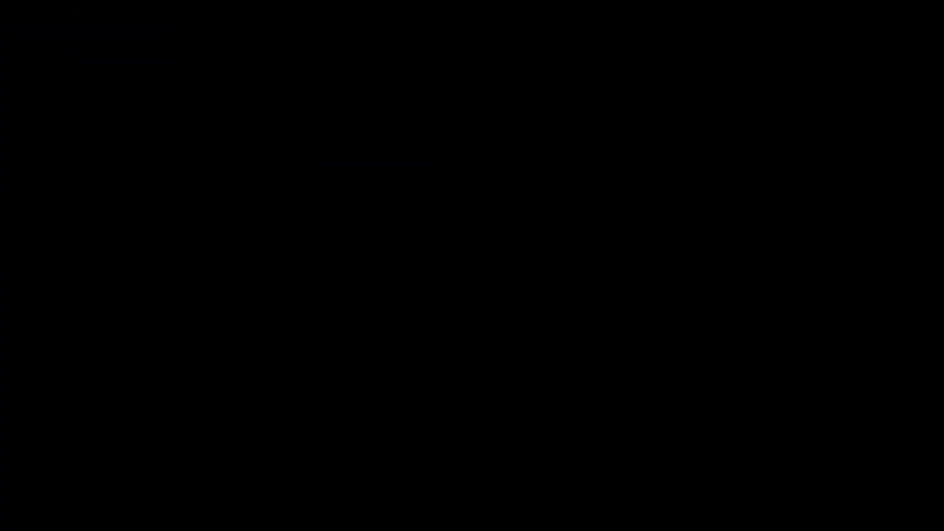